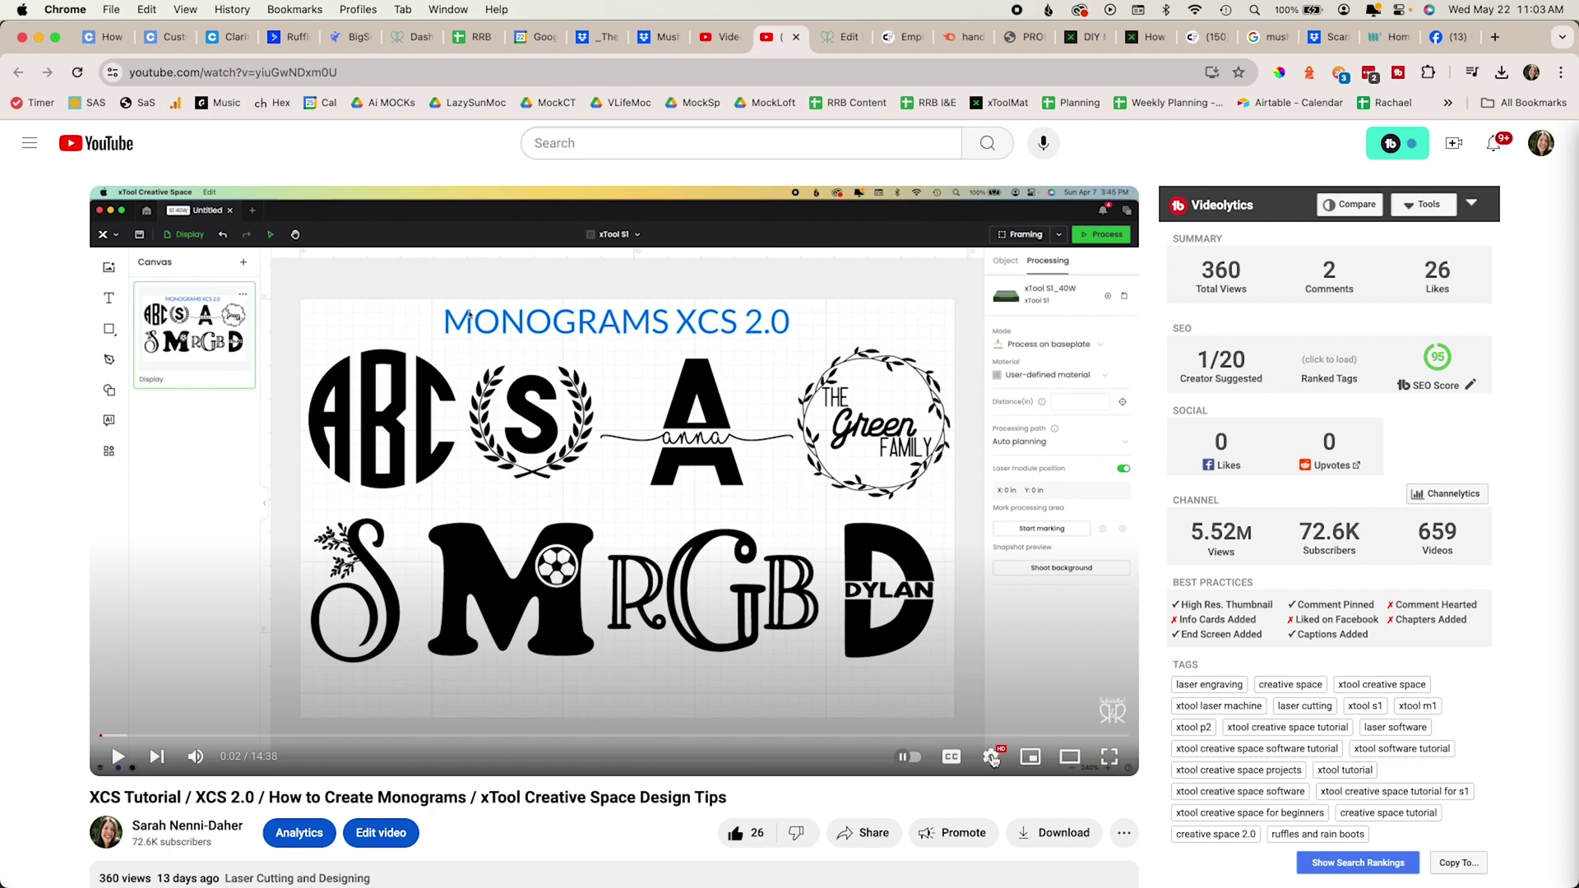
# Set the tutorial video's playback speed back to Normal.
pyautogui.click(993, 758)
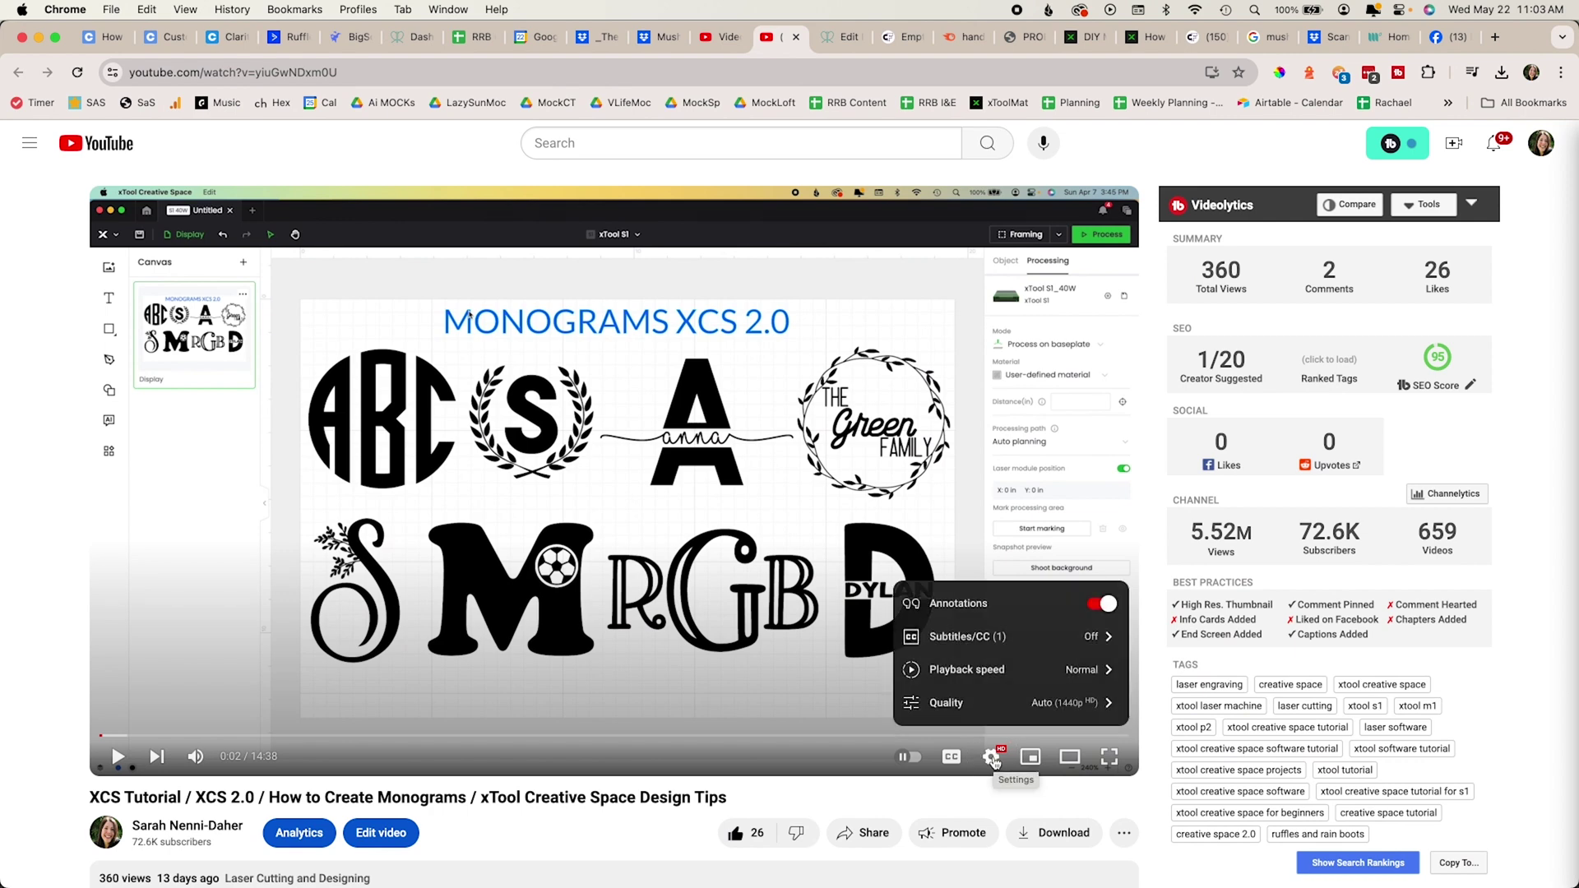
pyautogui.click(1086, 677)
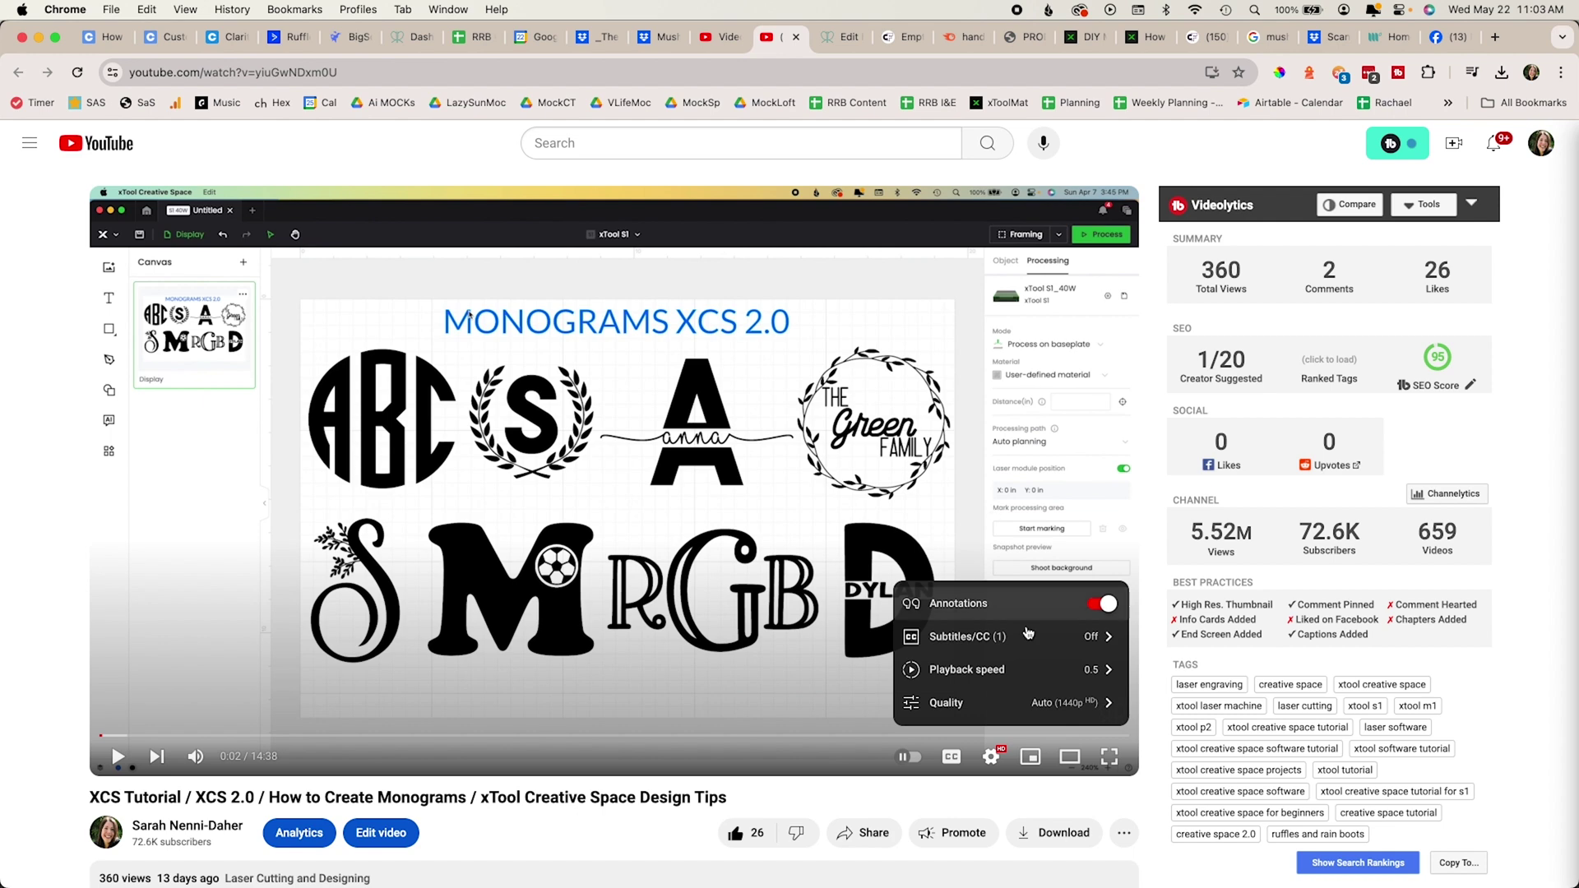
pyautogui.click(1094, 672)
pyautogui.click(1002, 571)
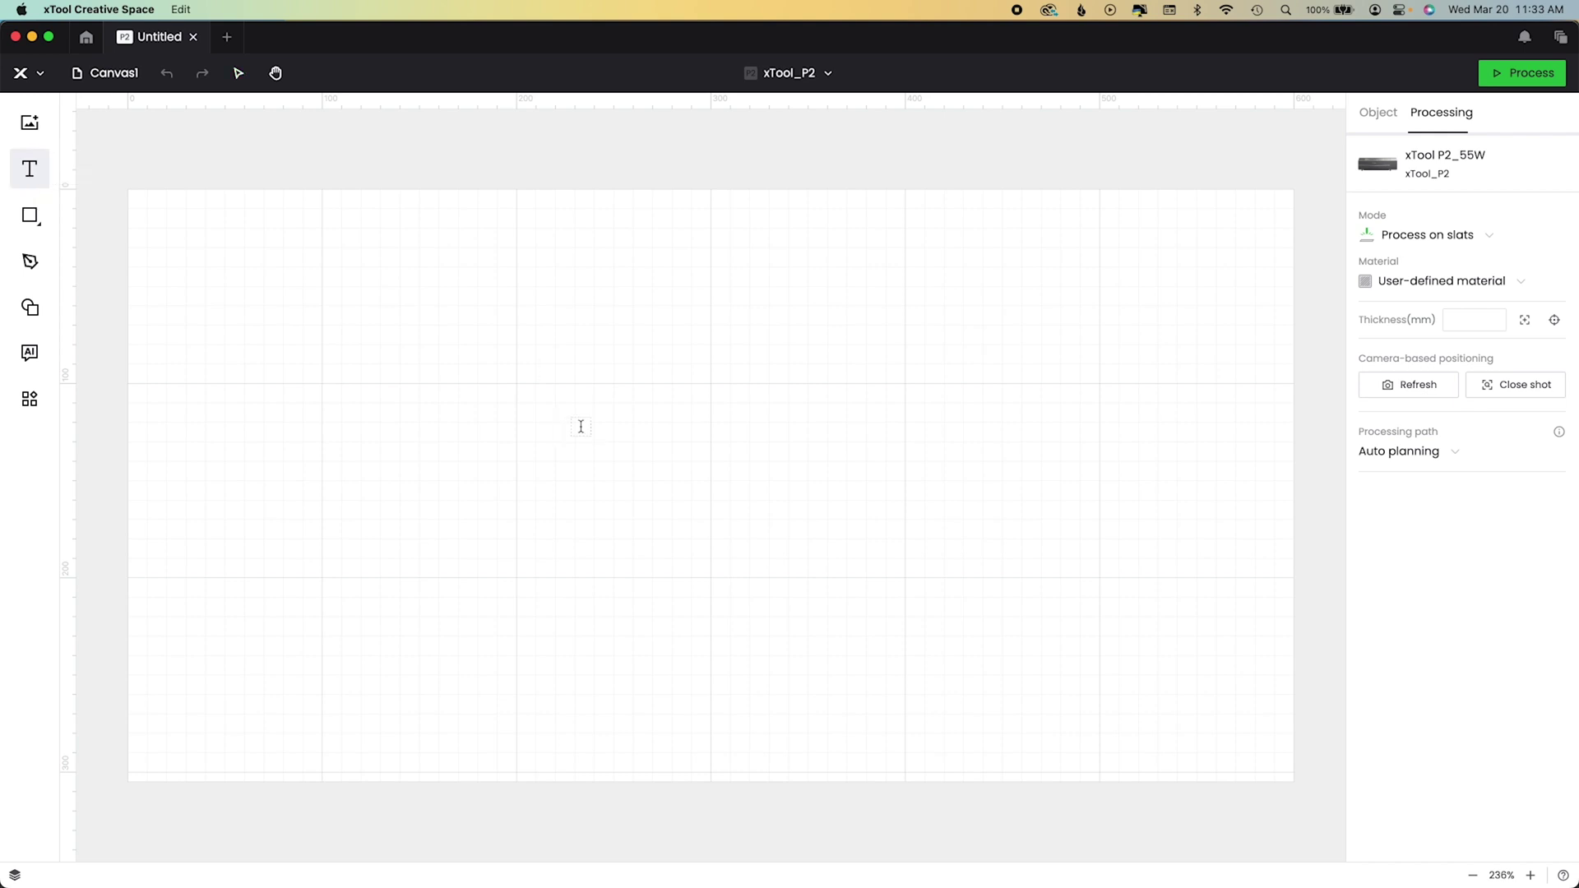
# Add three text objects reading 'You are', 'magic' and 'my dear'.
pyautogui.click(581, 426)
pyautogui.write('You are')
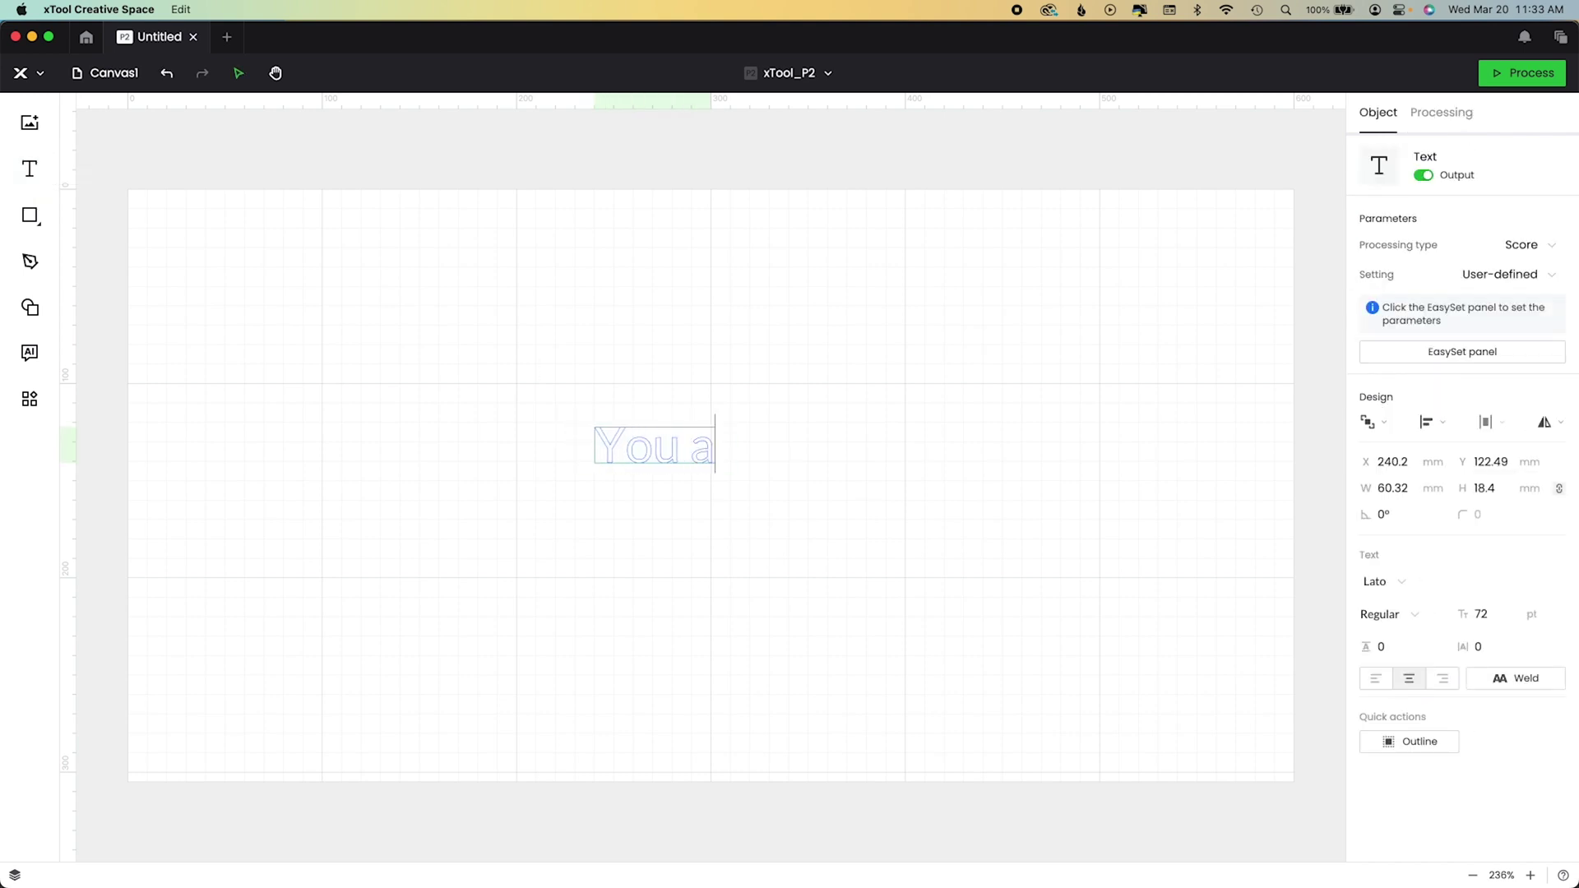
pyautogui.click(30, 182)
pyautogui.click(691, 307)
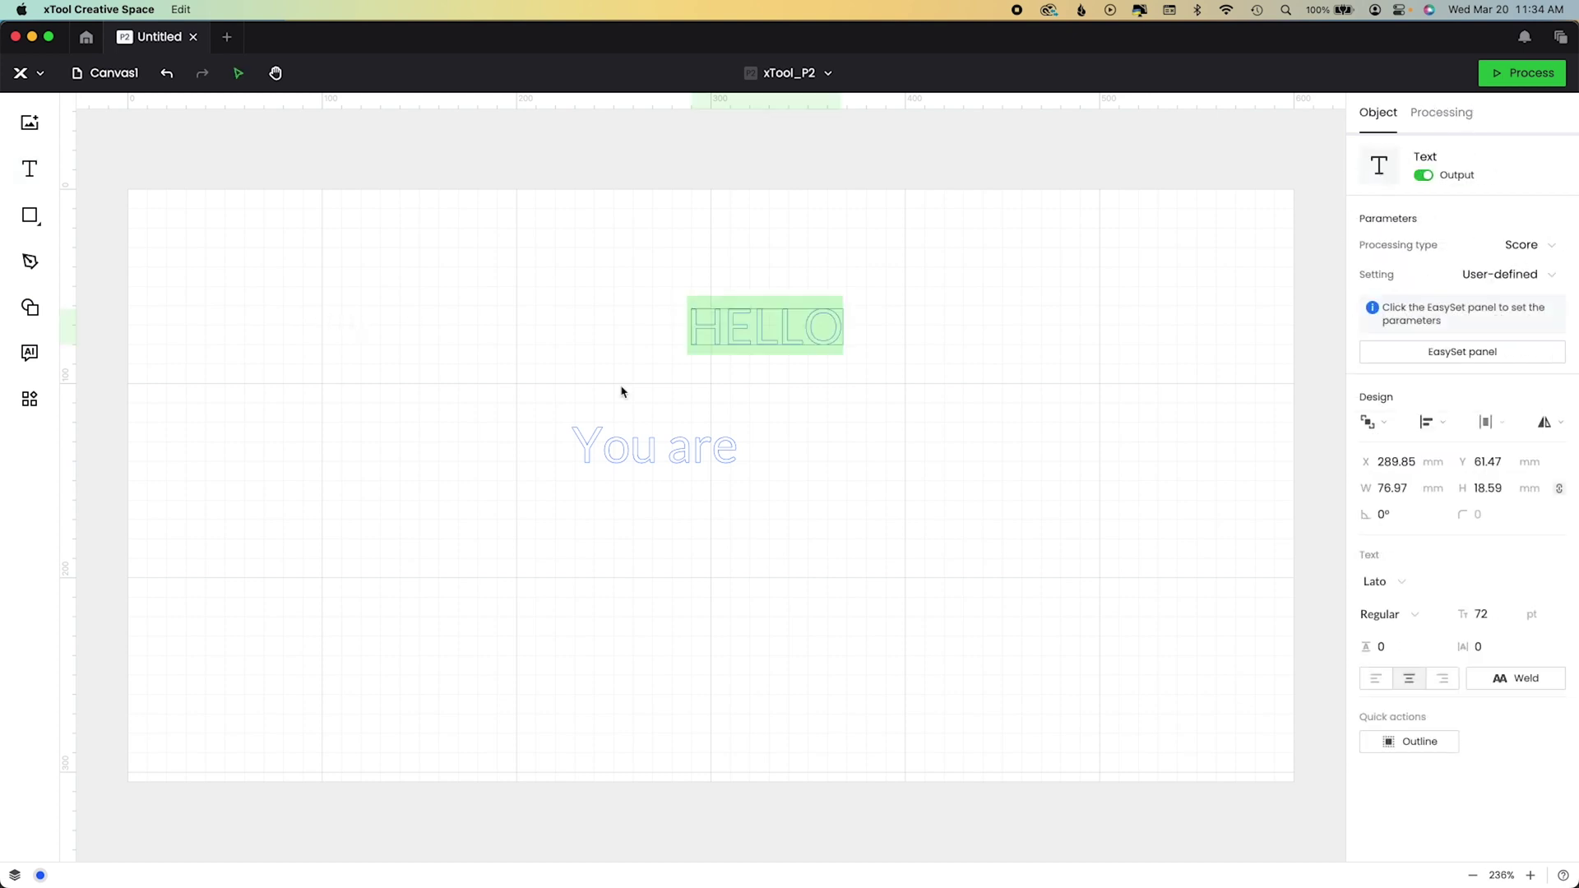
pyautogui.write('magic')
pyautogui.click(534, 423)
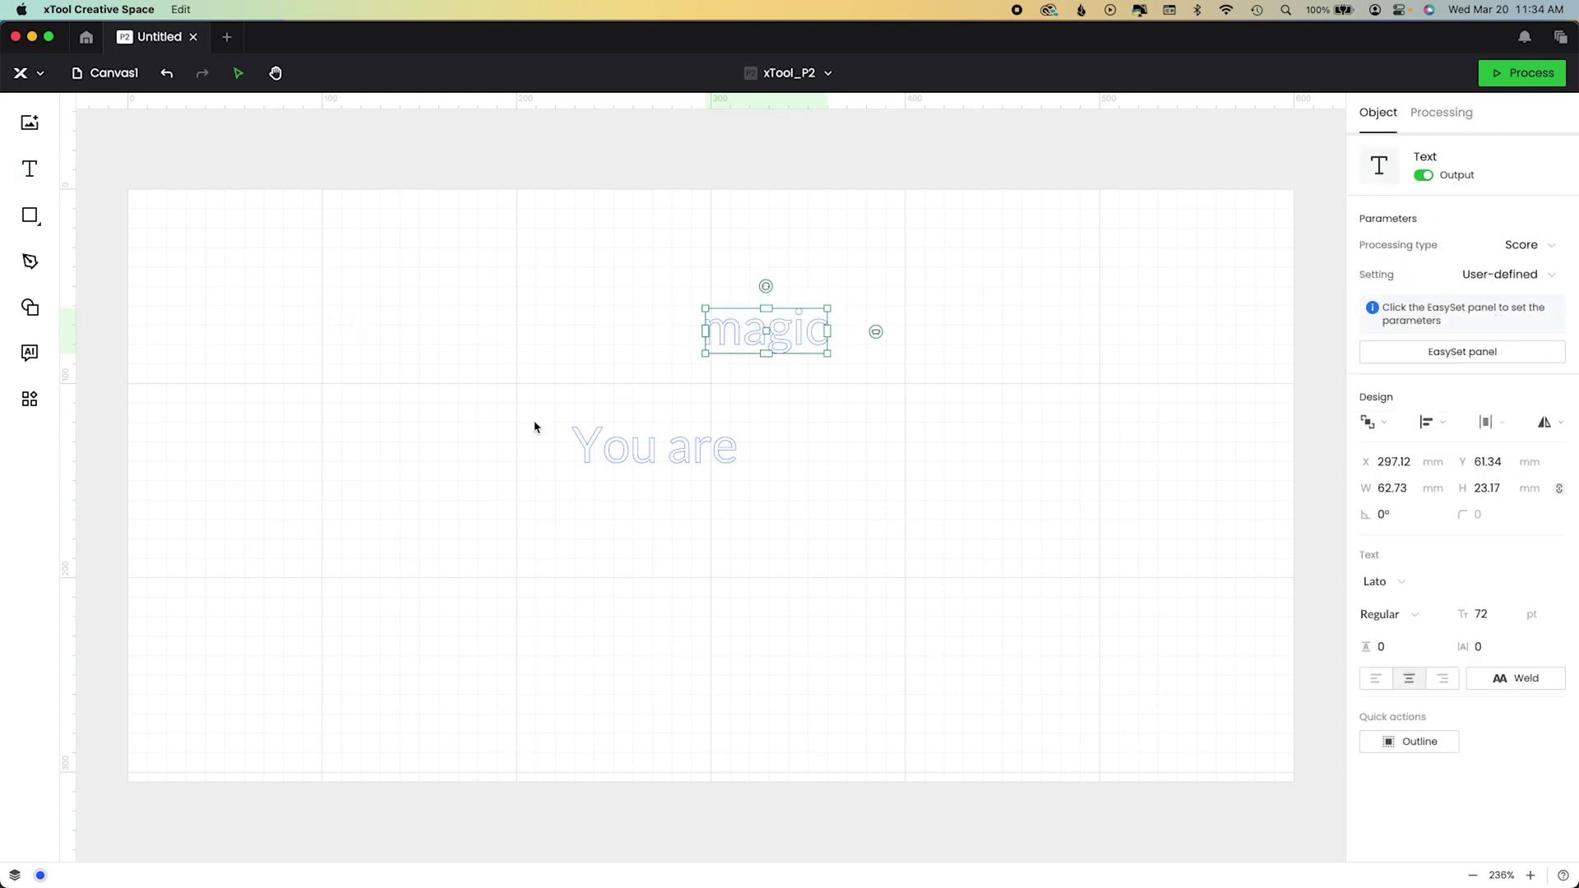
pyautogui.click(535, 427)
pyautogui.press('t')
pyautogui.click(533, 426)
pyautogui.press('BackSpace')
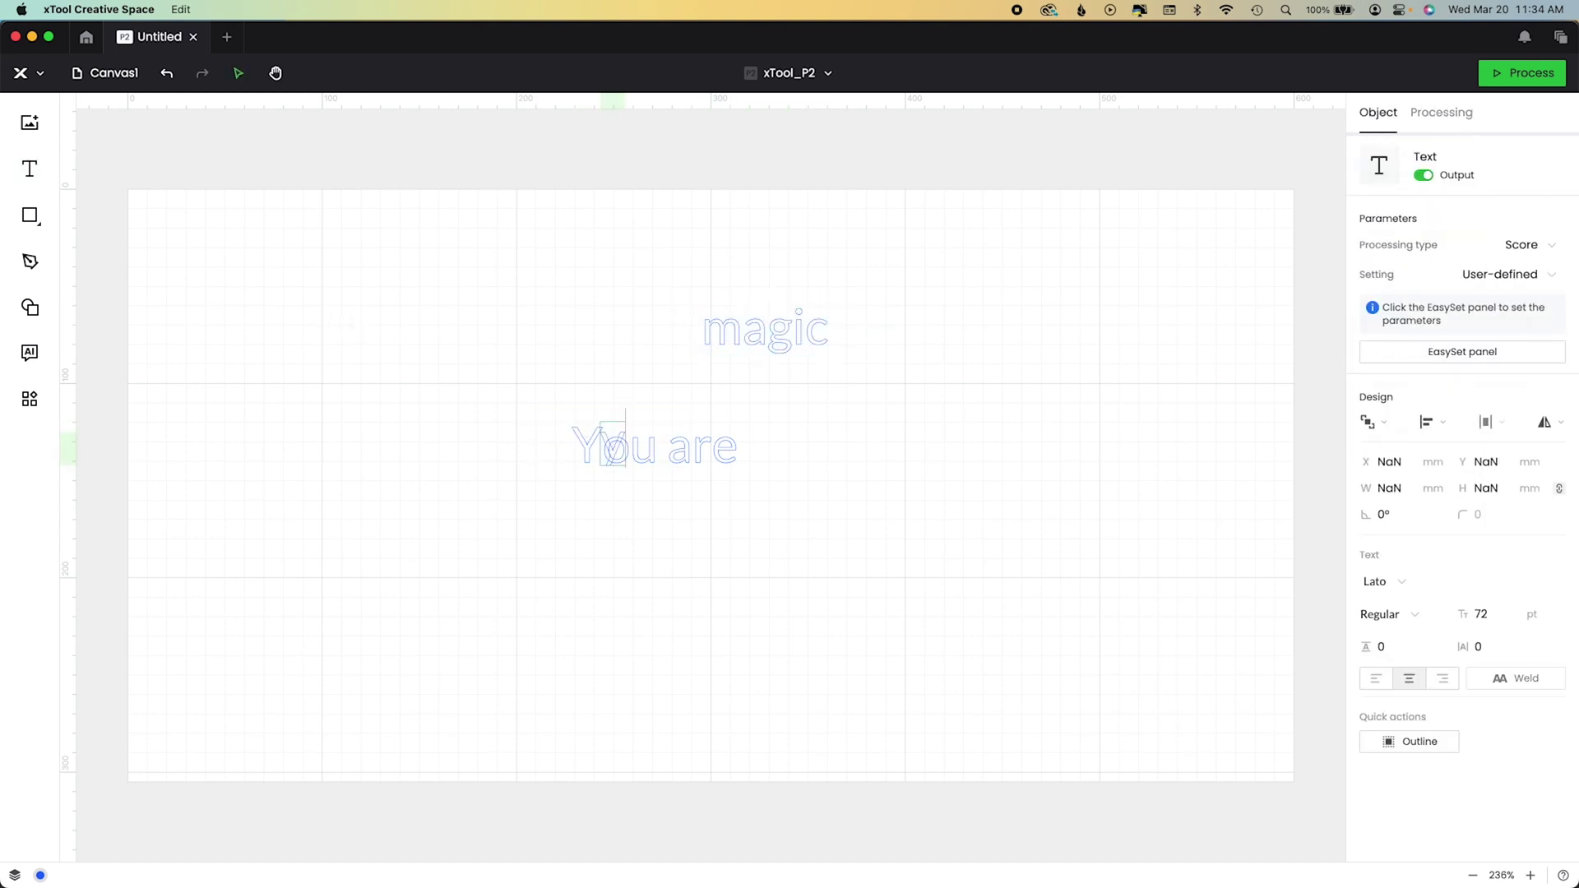
pyautogui.write('my dear')
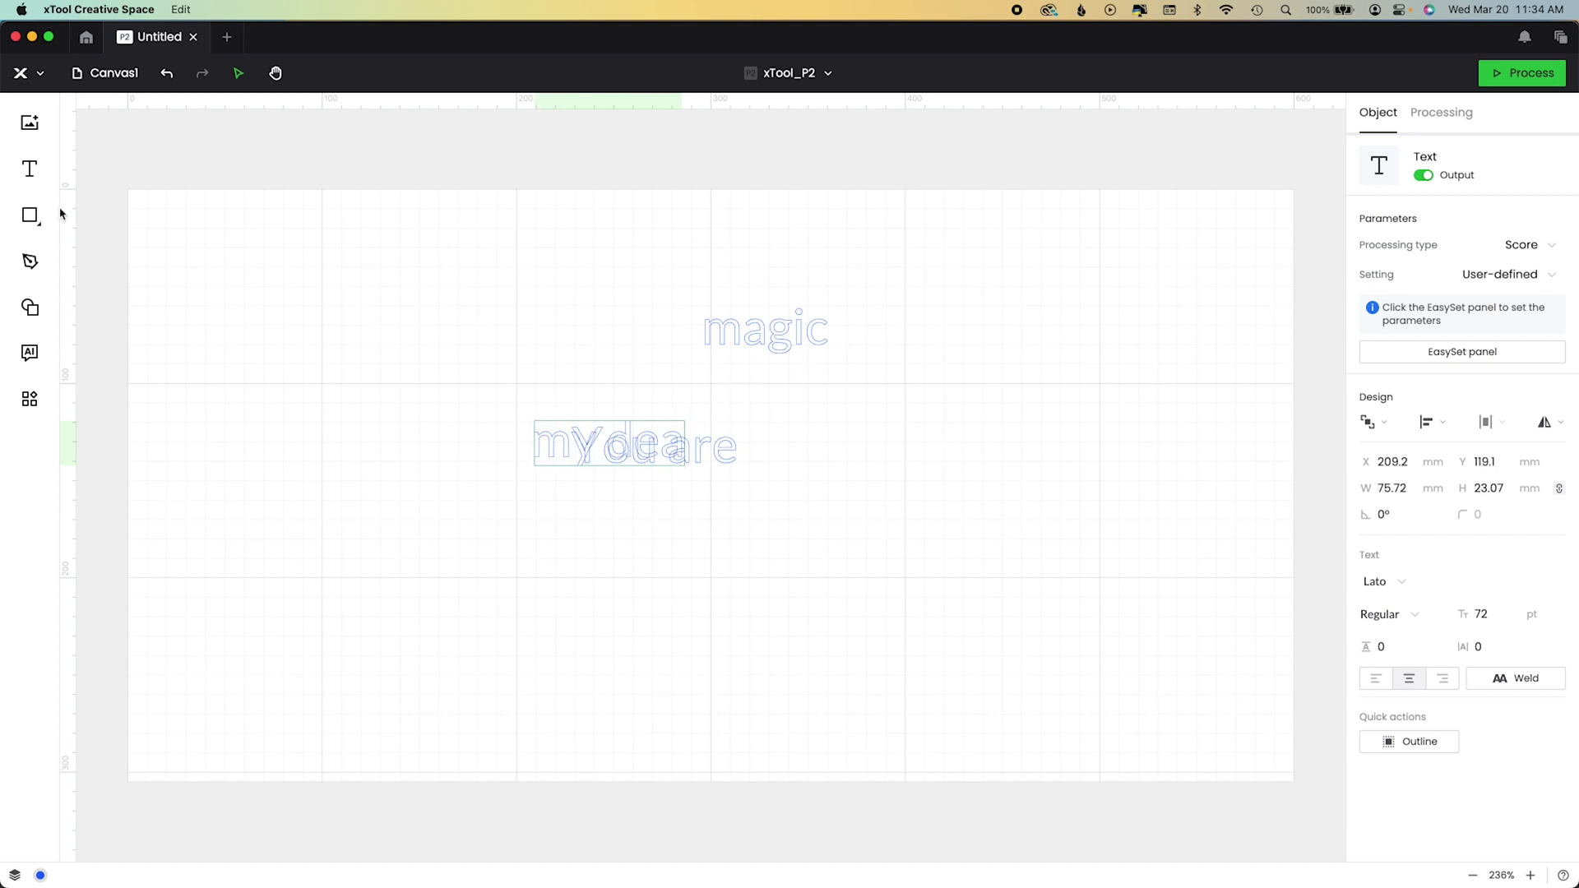
# Arrange 'magic' and 'my dear' in a staggered stack below 'You are'.
pyautogui.moveTo(610, 462); pyautogui.dragTo(874, 566)
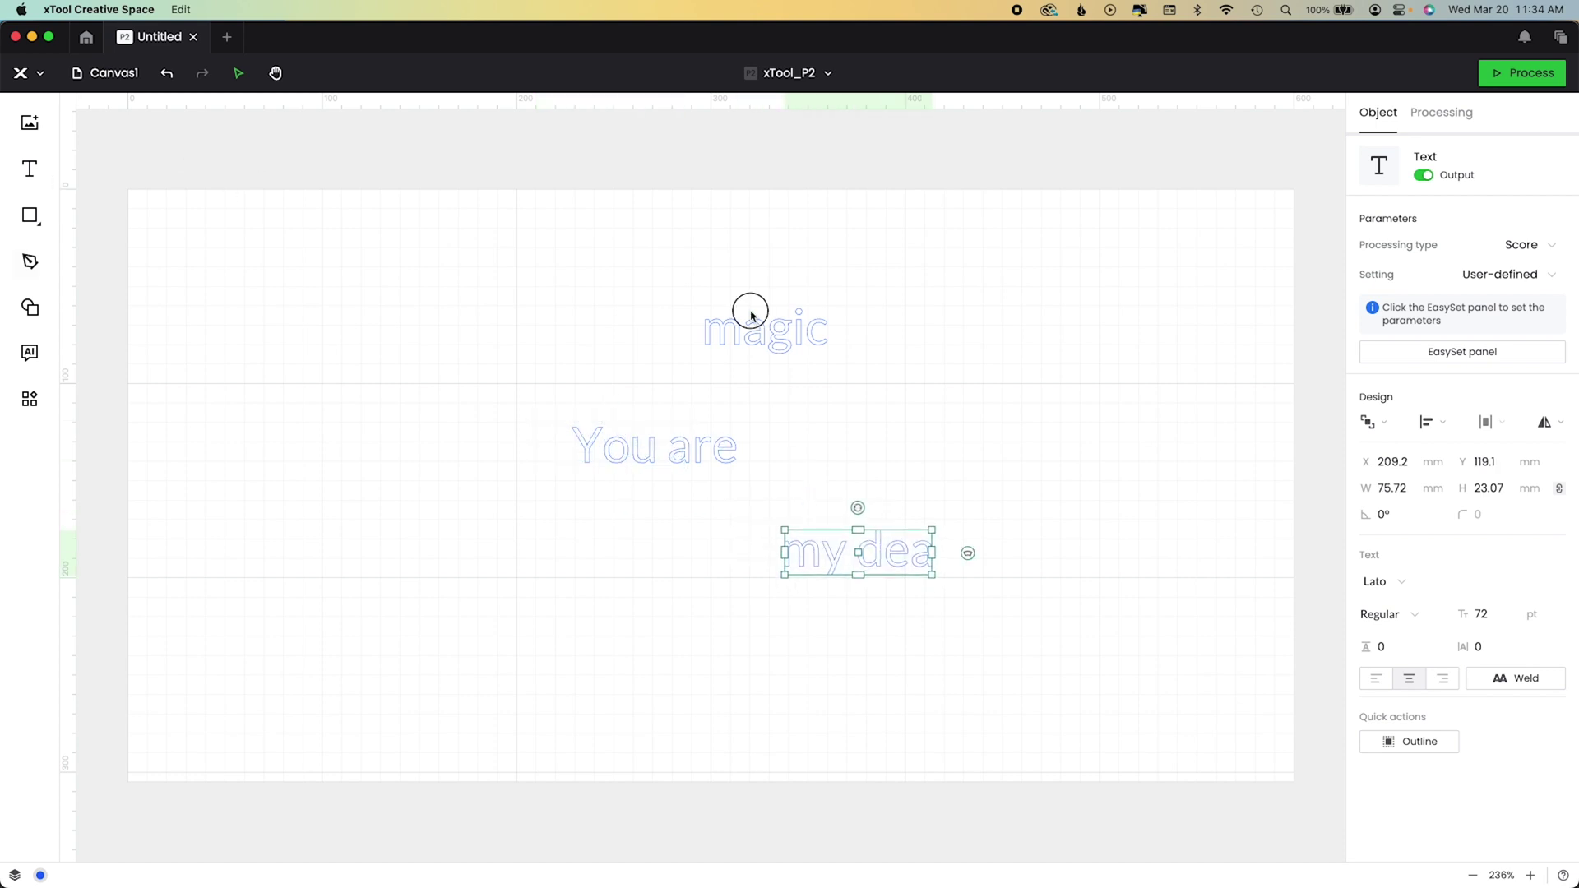
pyautogui.moveTo(721, 344); pyautogui.dragTo(689, 507)
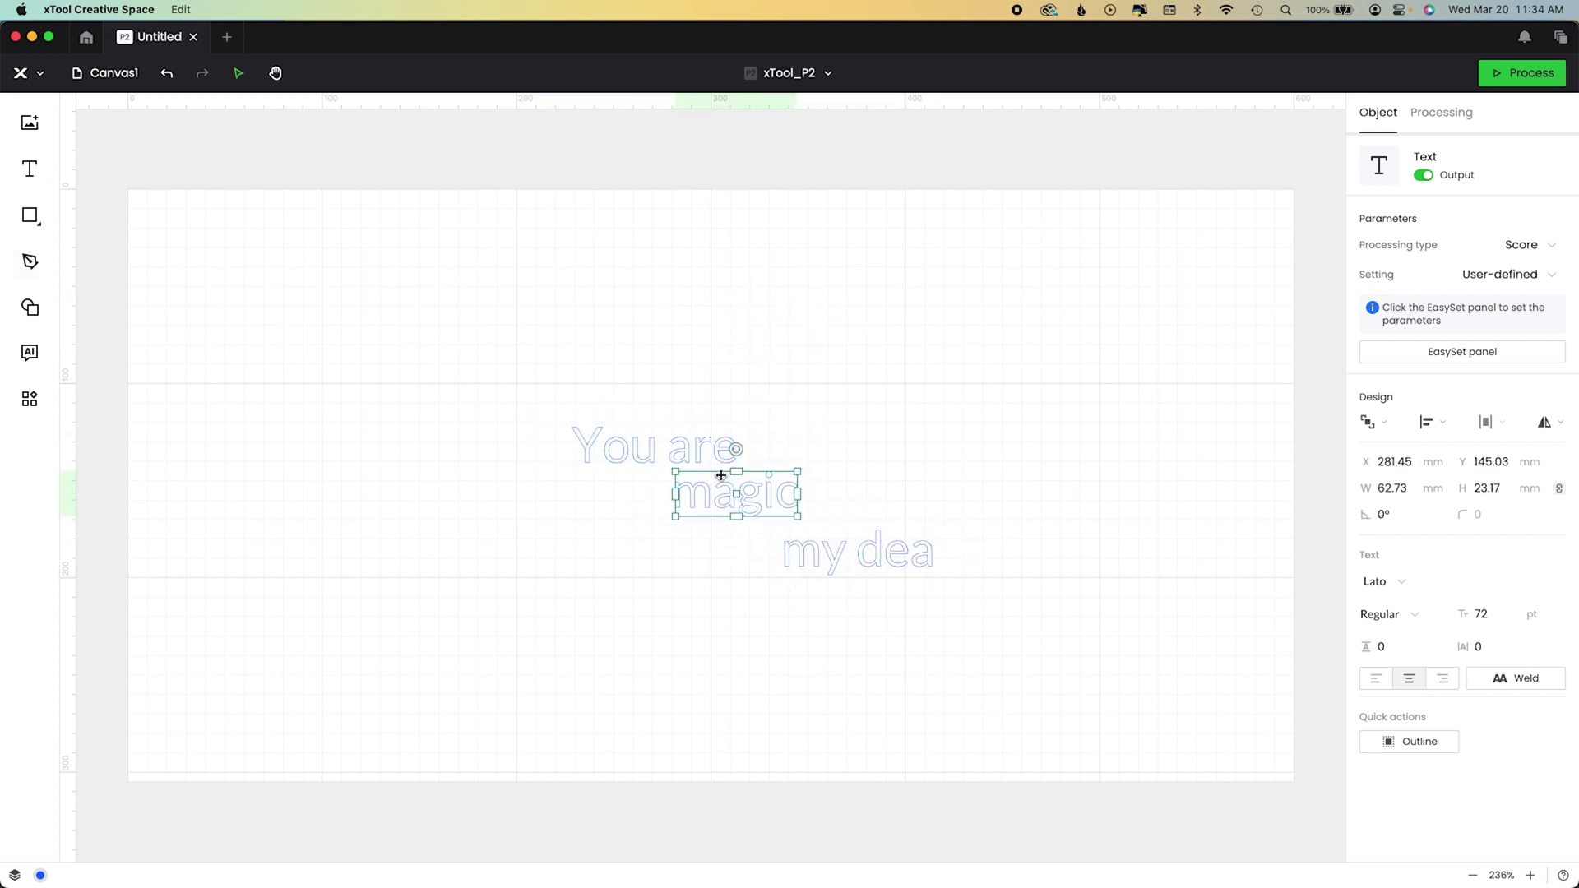
pyautogui.click(808, 553)
pyautogui.moveTo(808, 552); pyautogui.dragTo(726, 542)
pyautogui.click(724, 539)
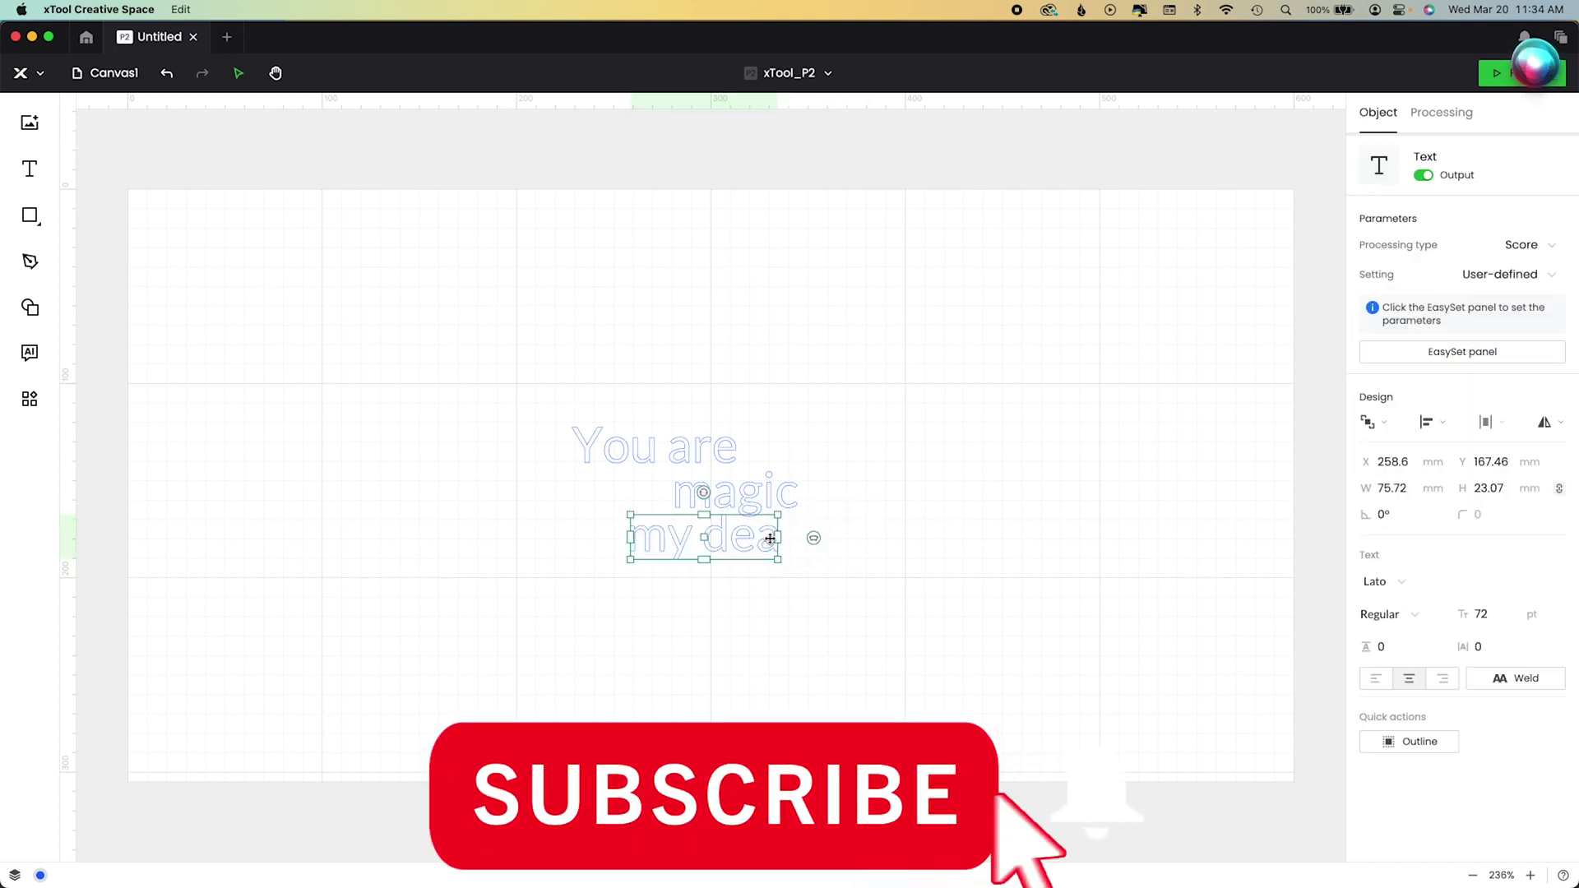
pyautogui.moveTo(770, 538); pyautogui.dragTo(770, 539)
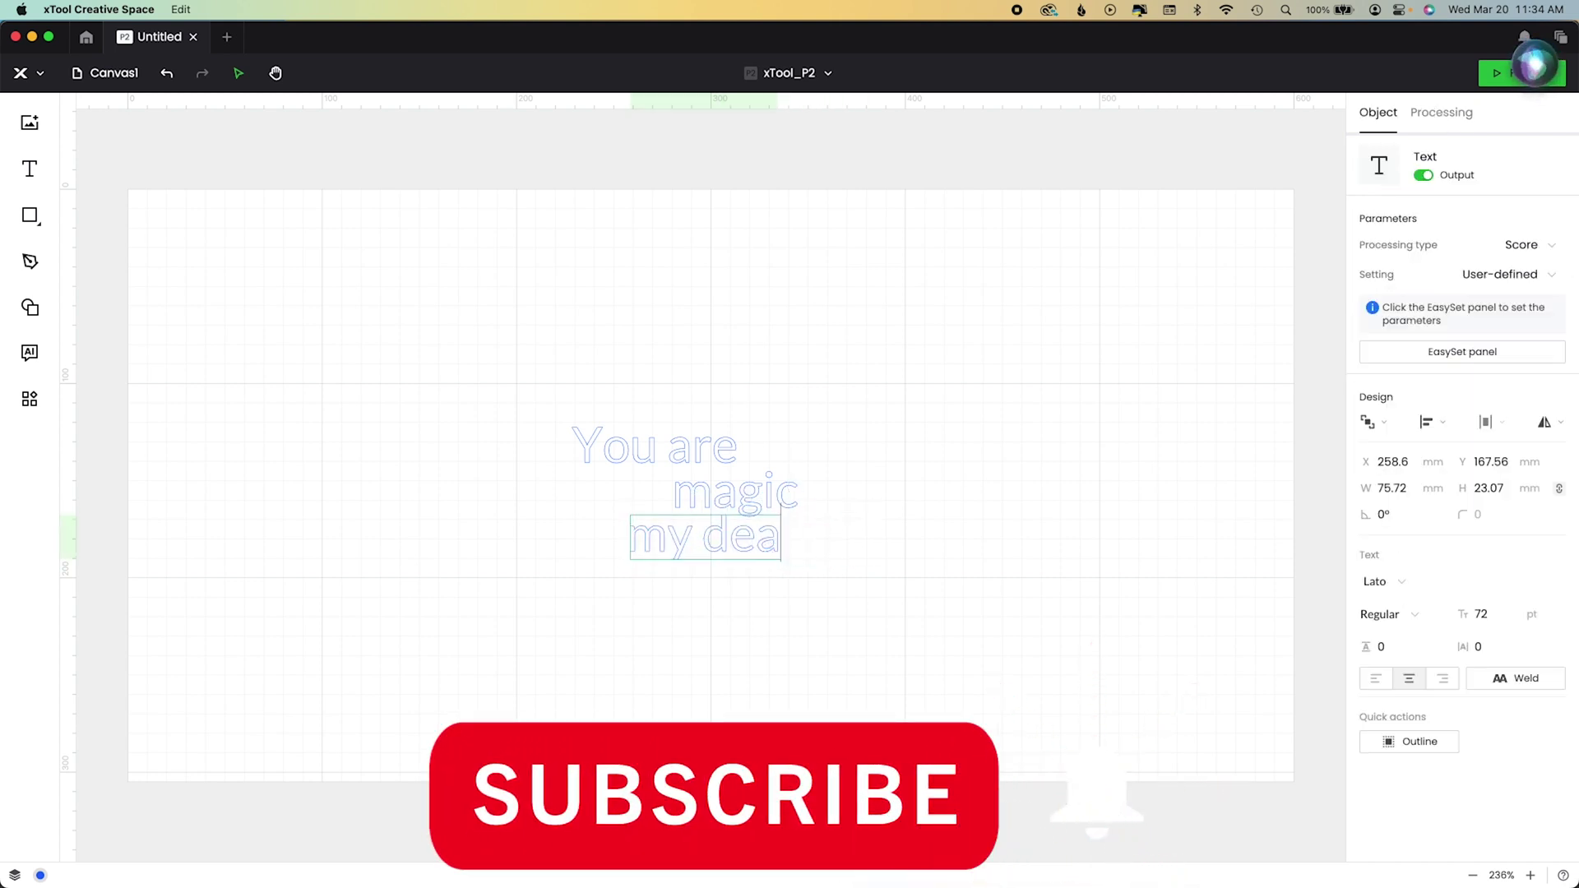
pyautogui.write('r')
pyautogui.click(965, 546)
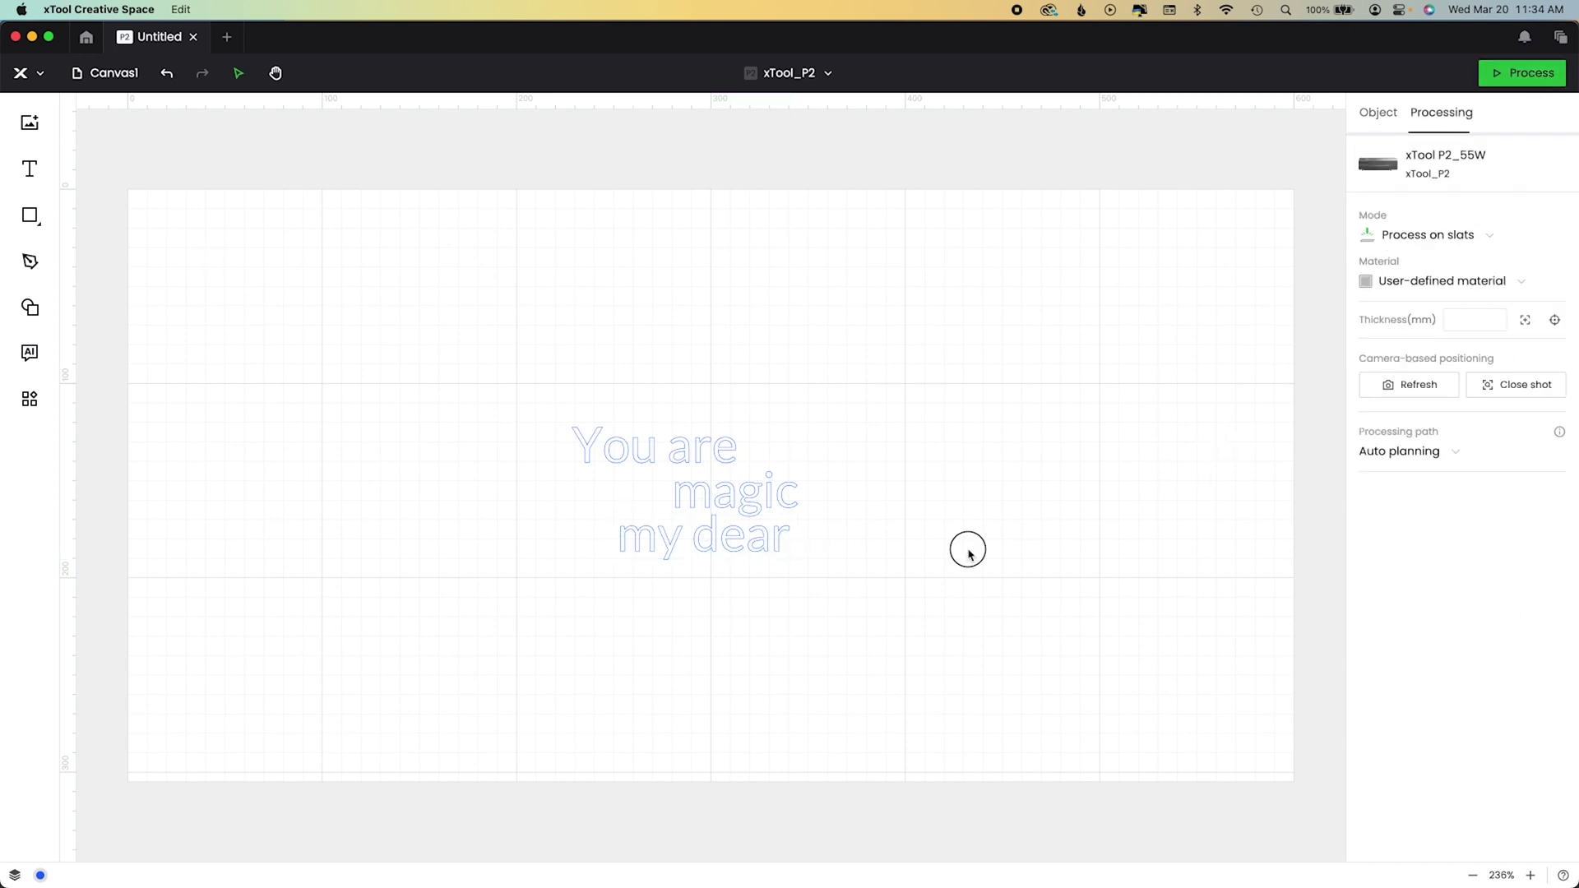
pyautogui.moveTo(695, 460); pyautogui.dragTo(695, 465)
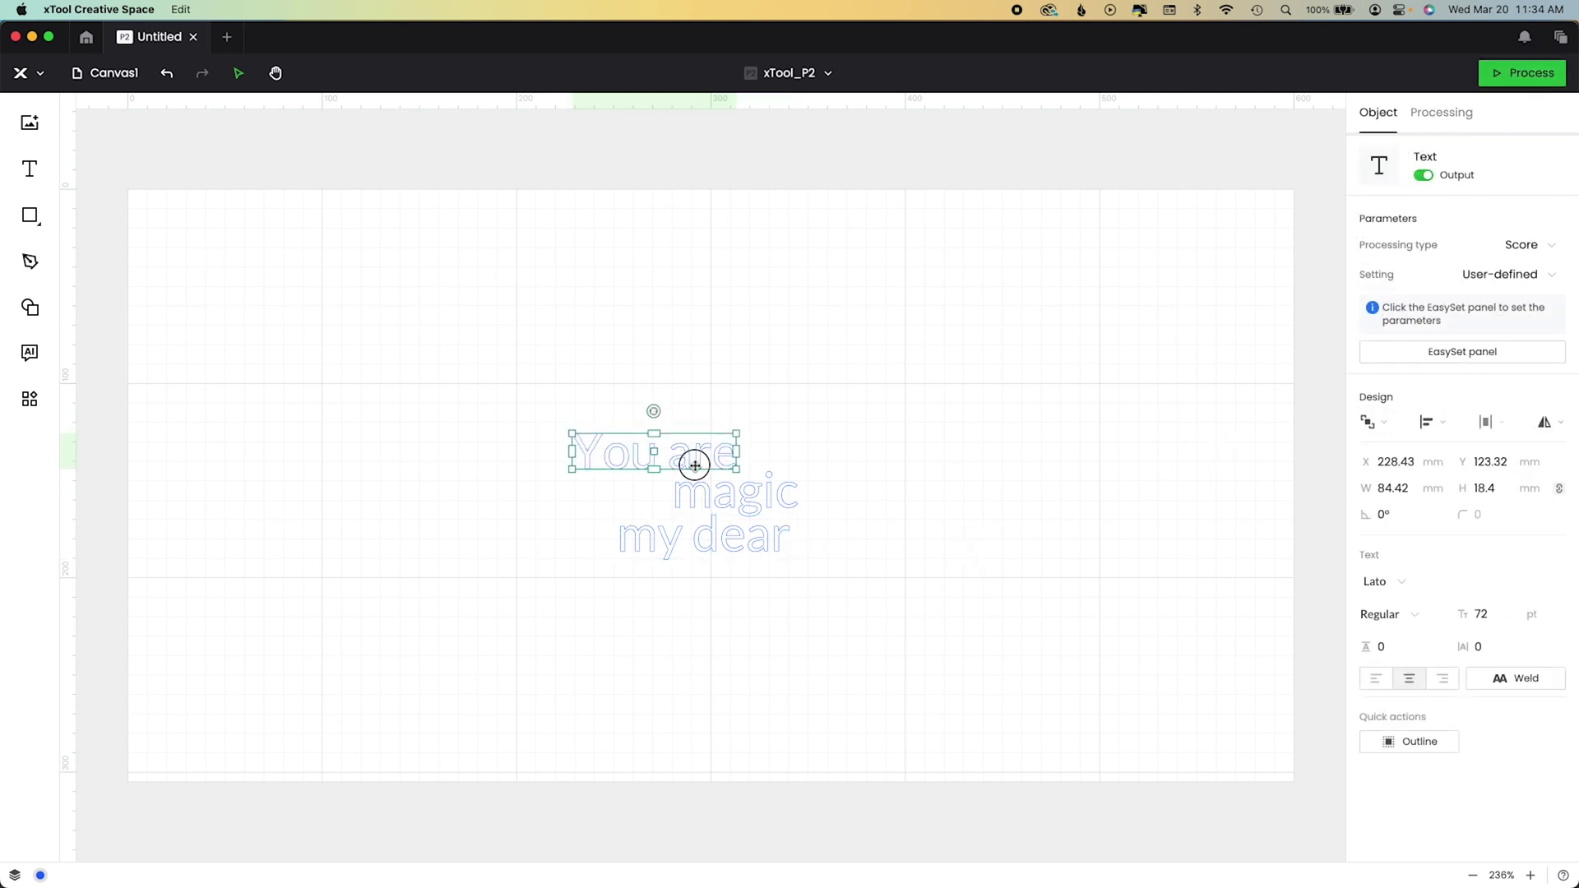
# Select all three lines and apply the Milk And Honey font.
pyautogui.click(982, 522)
pyautogui.click(649, 468)
pyautogui.press('super+a')
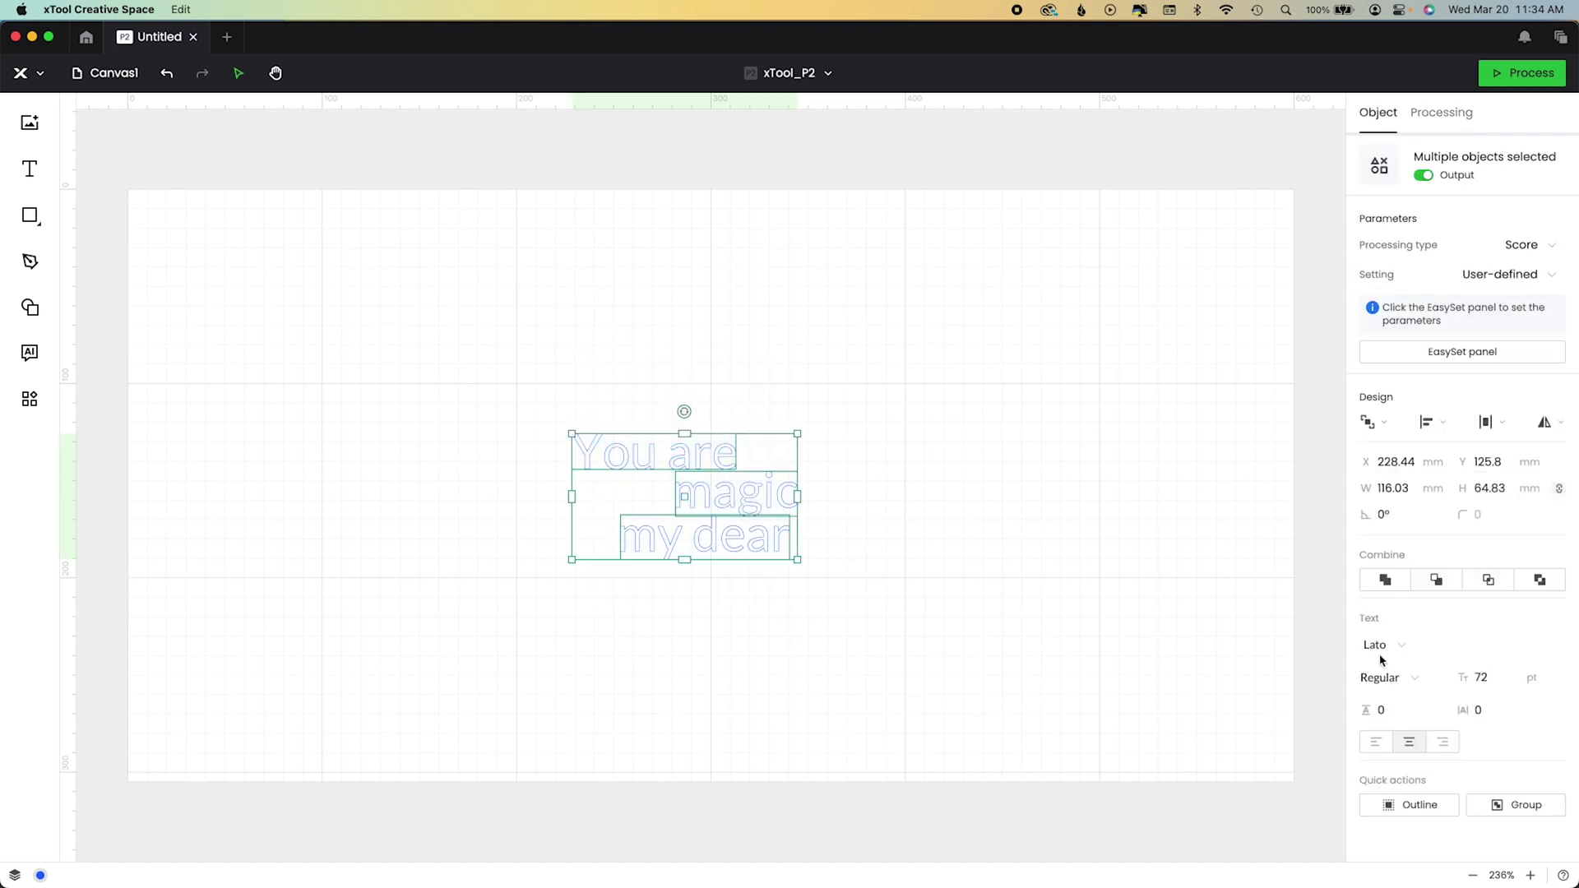
pyautogui.click(1381, 648)
pyautogui.write('milk')
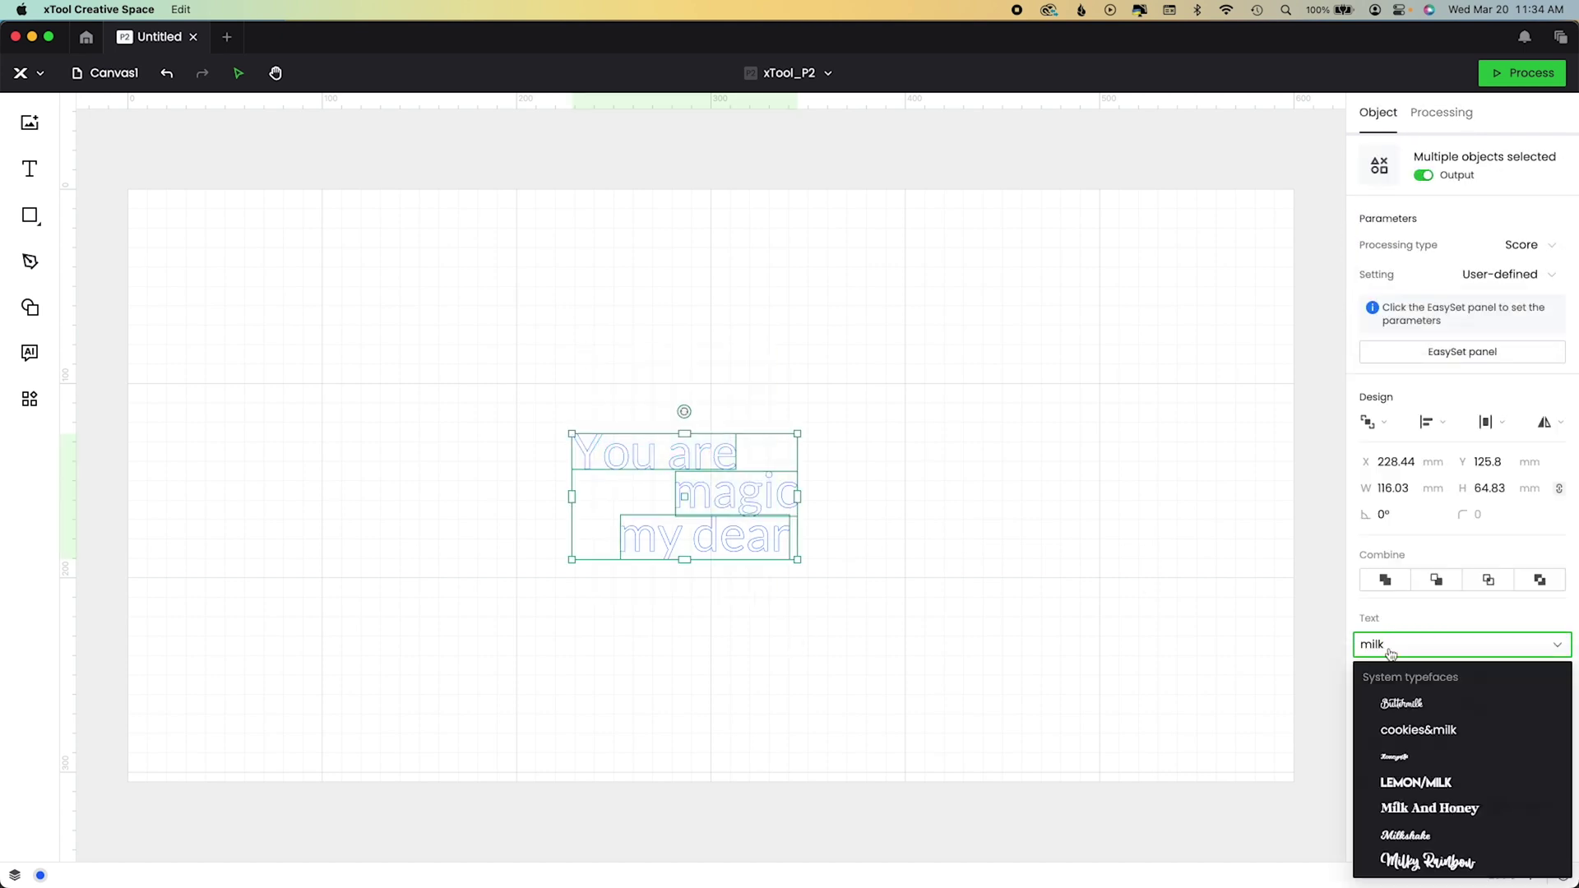
pyautogui.click(1435, 808)
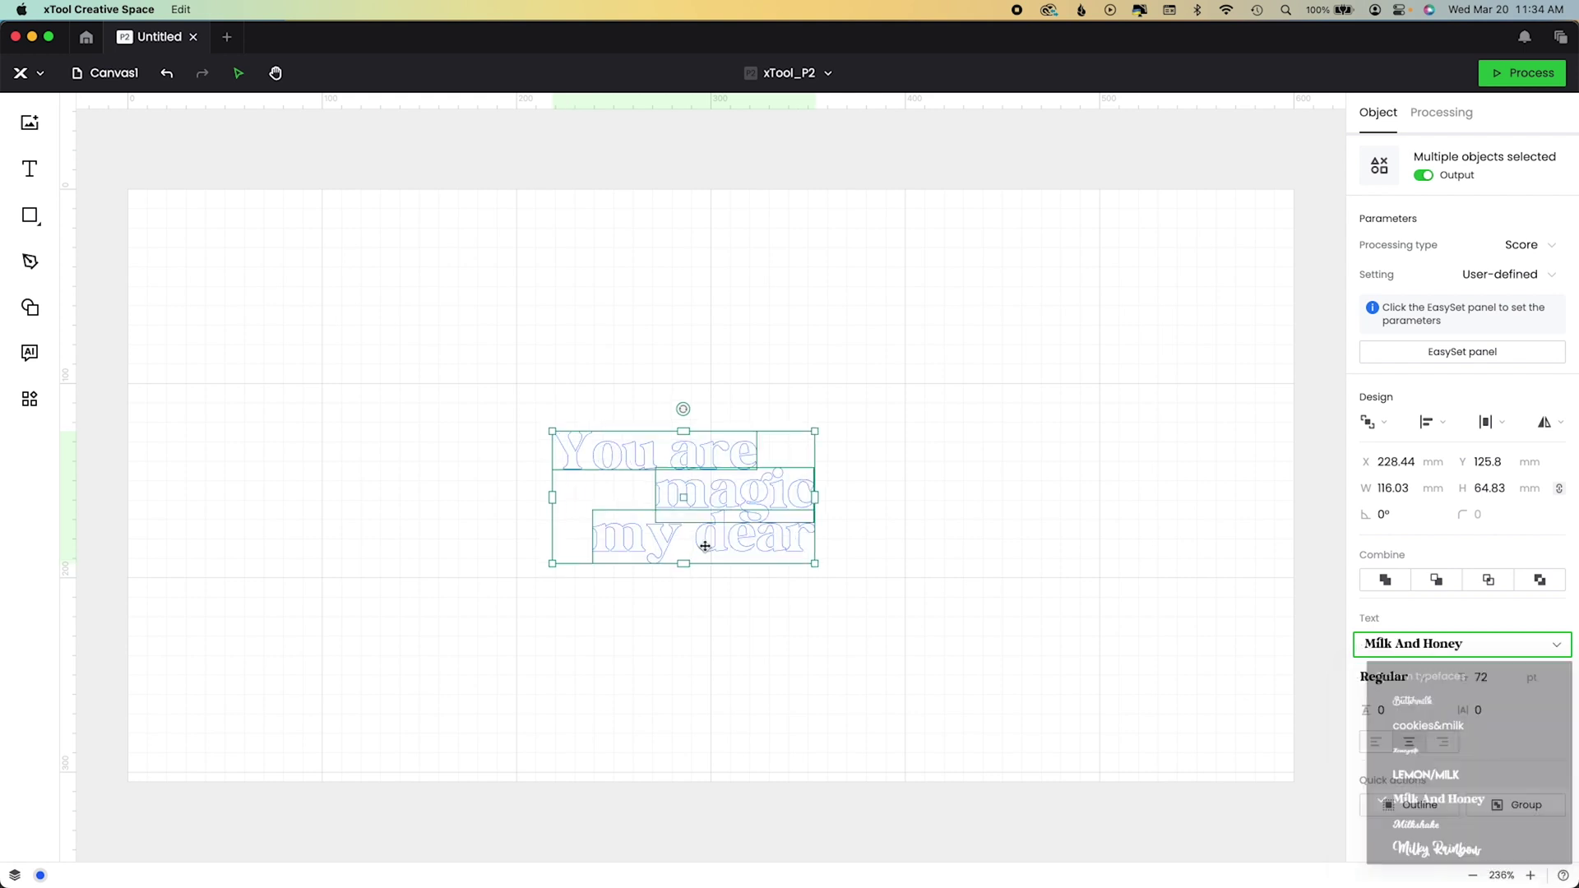
# Edit the 'You are' line alone and highlight its letter Y.
pyautogui.click(679, 689)
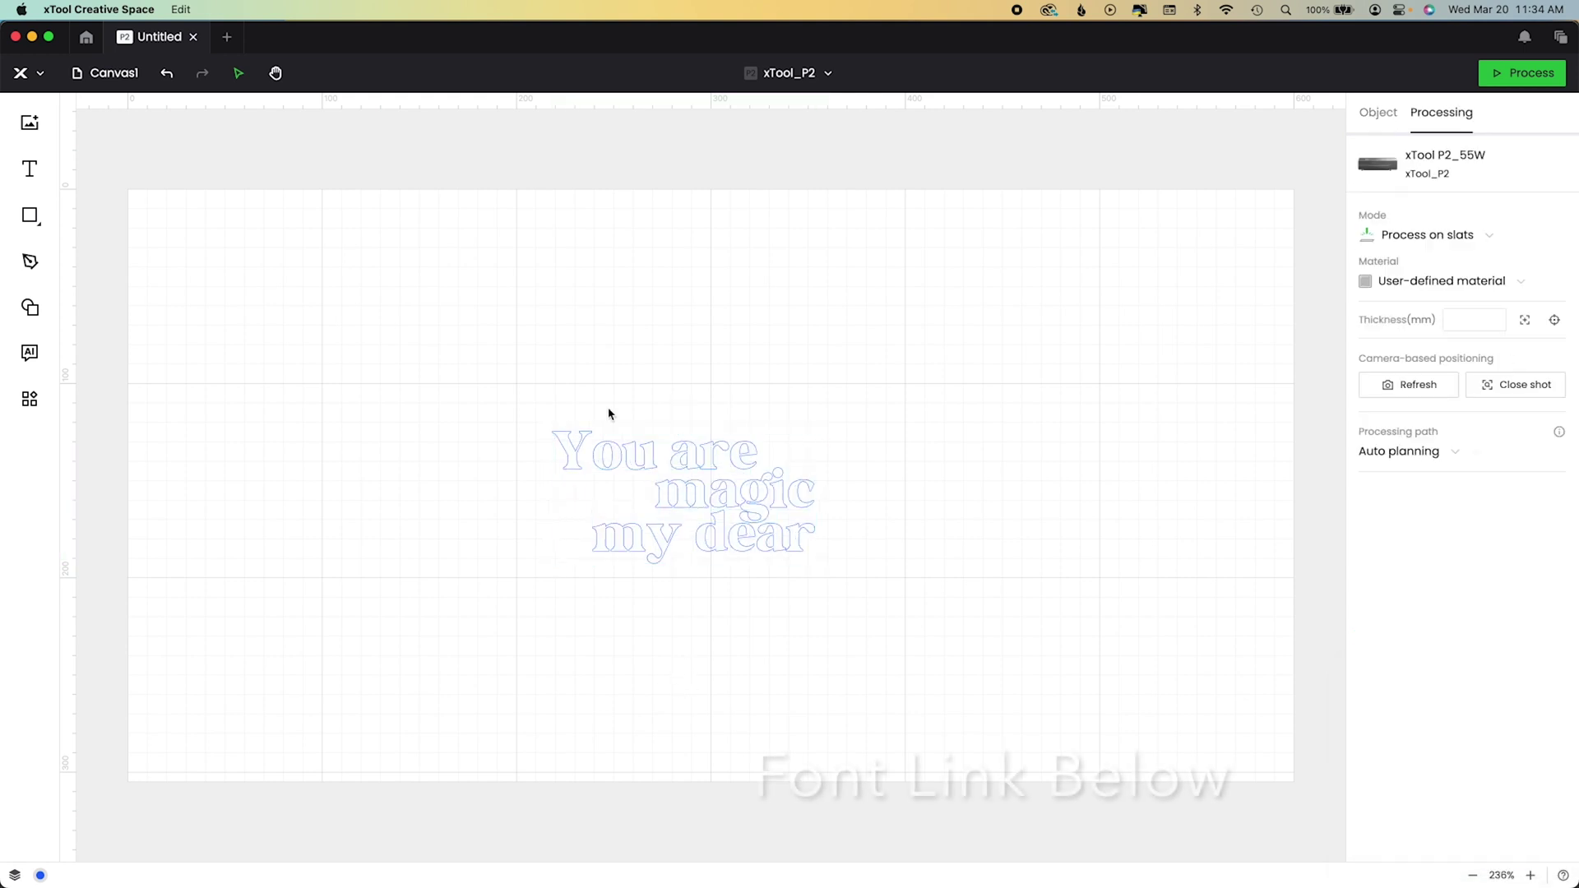
pyautogui.click(589, 454)
pyautogui.doubleClick(589, 455)
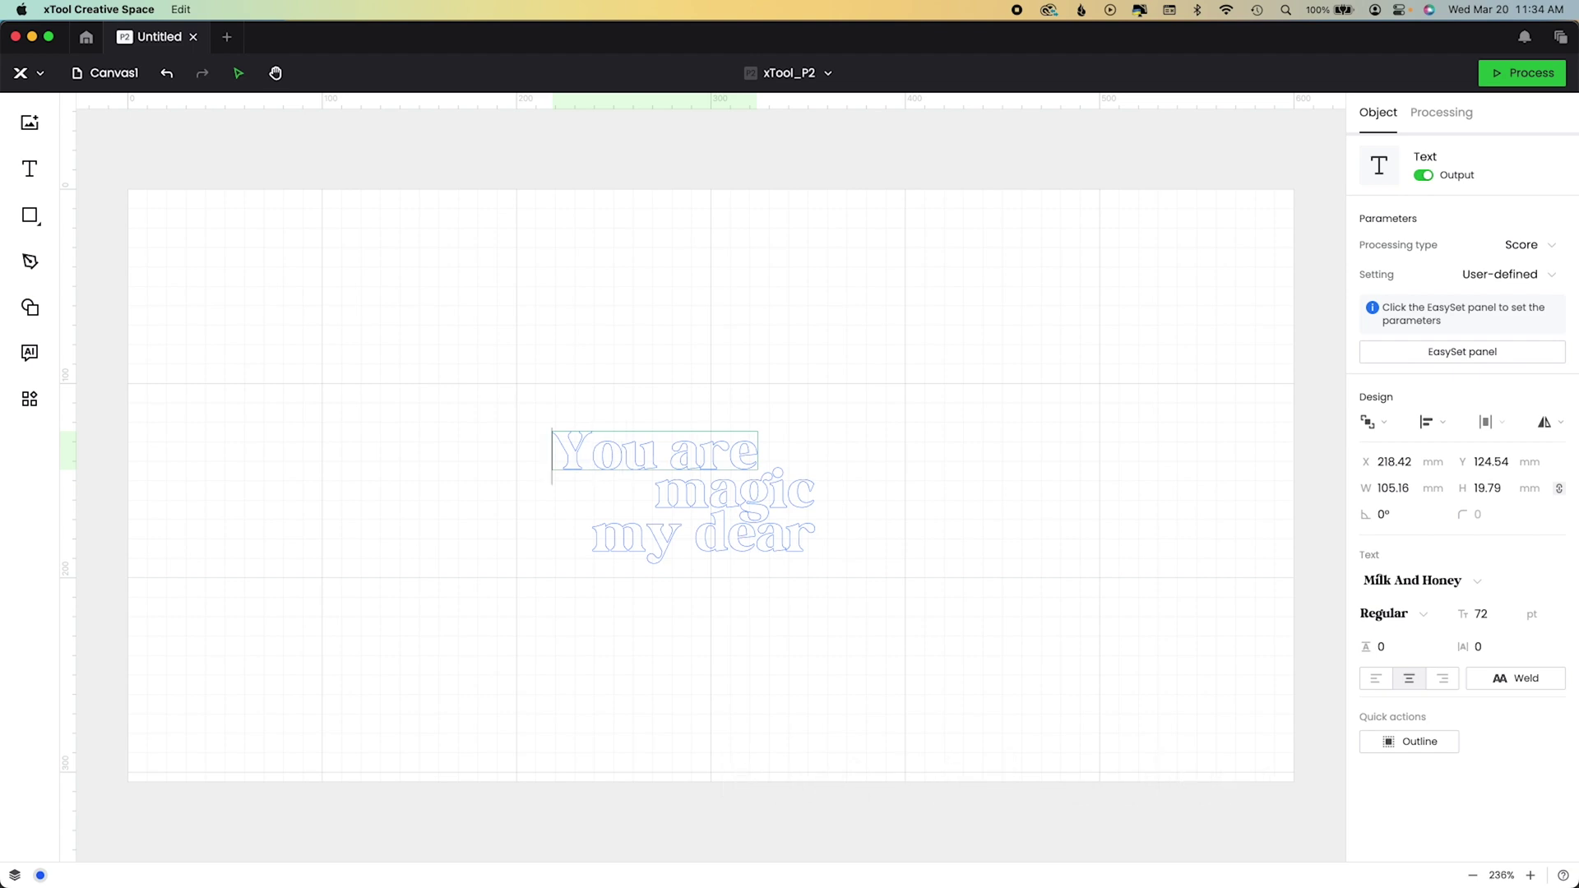
pyautogui.hotkey('shift', 'Right')
pyautogui.hotkey('shift', 'Right')
pyautogui.hotkey('shift', 'Left')
pyautogui.hotkey('shift', 'Left')
pyautogui.hotkey('shift', 'Right')
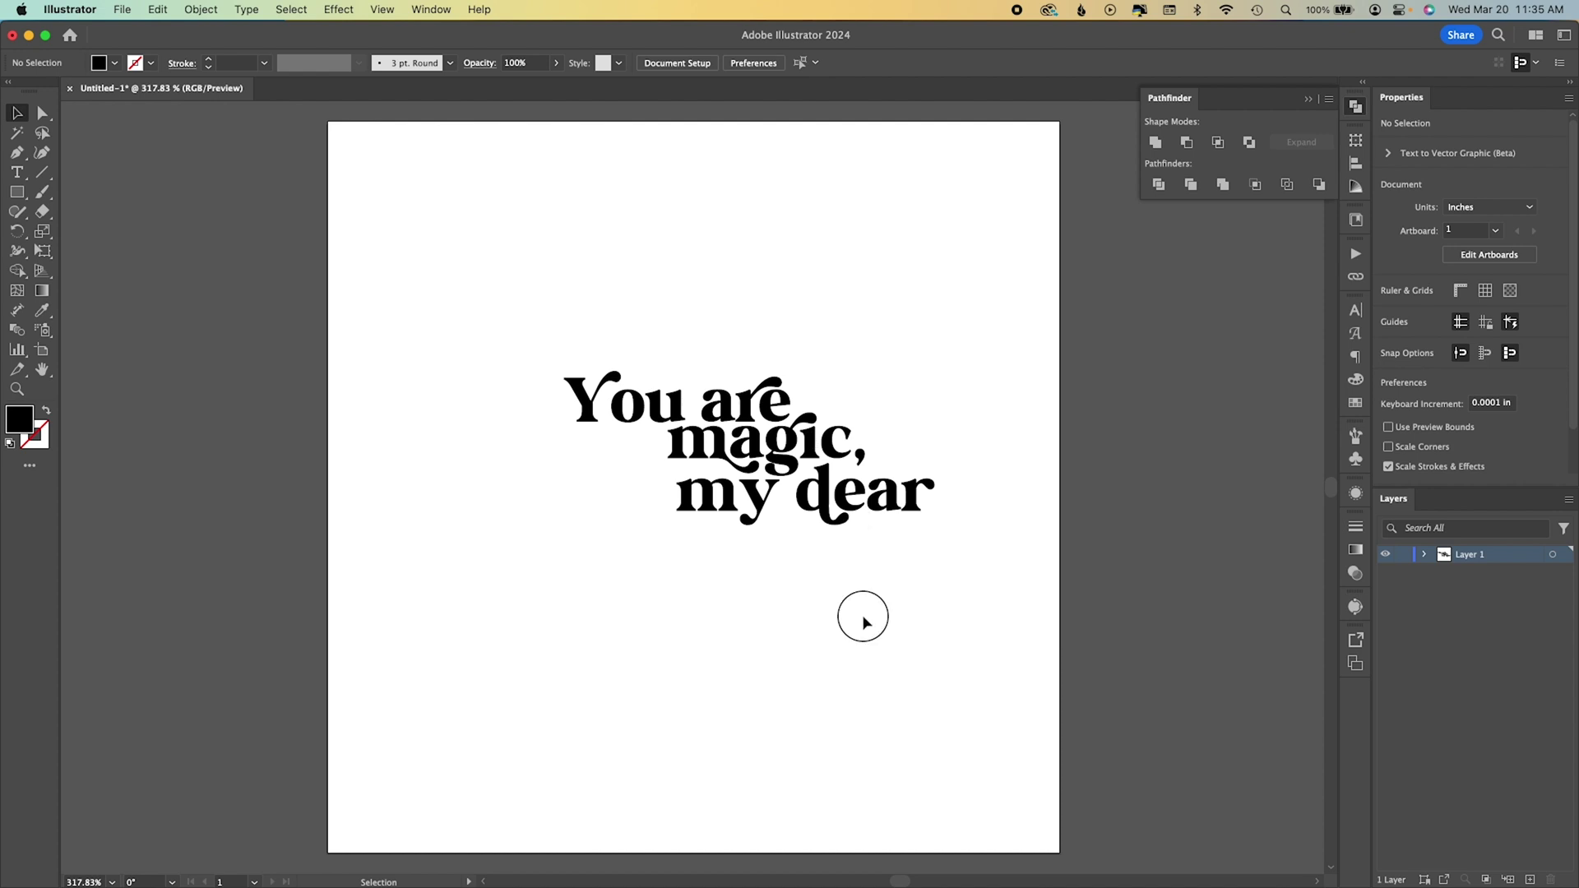
# Return to xTool Creative Space, exit text editing, and open the Font Book library.
pyautogui.click(1013, 861)
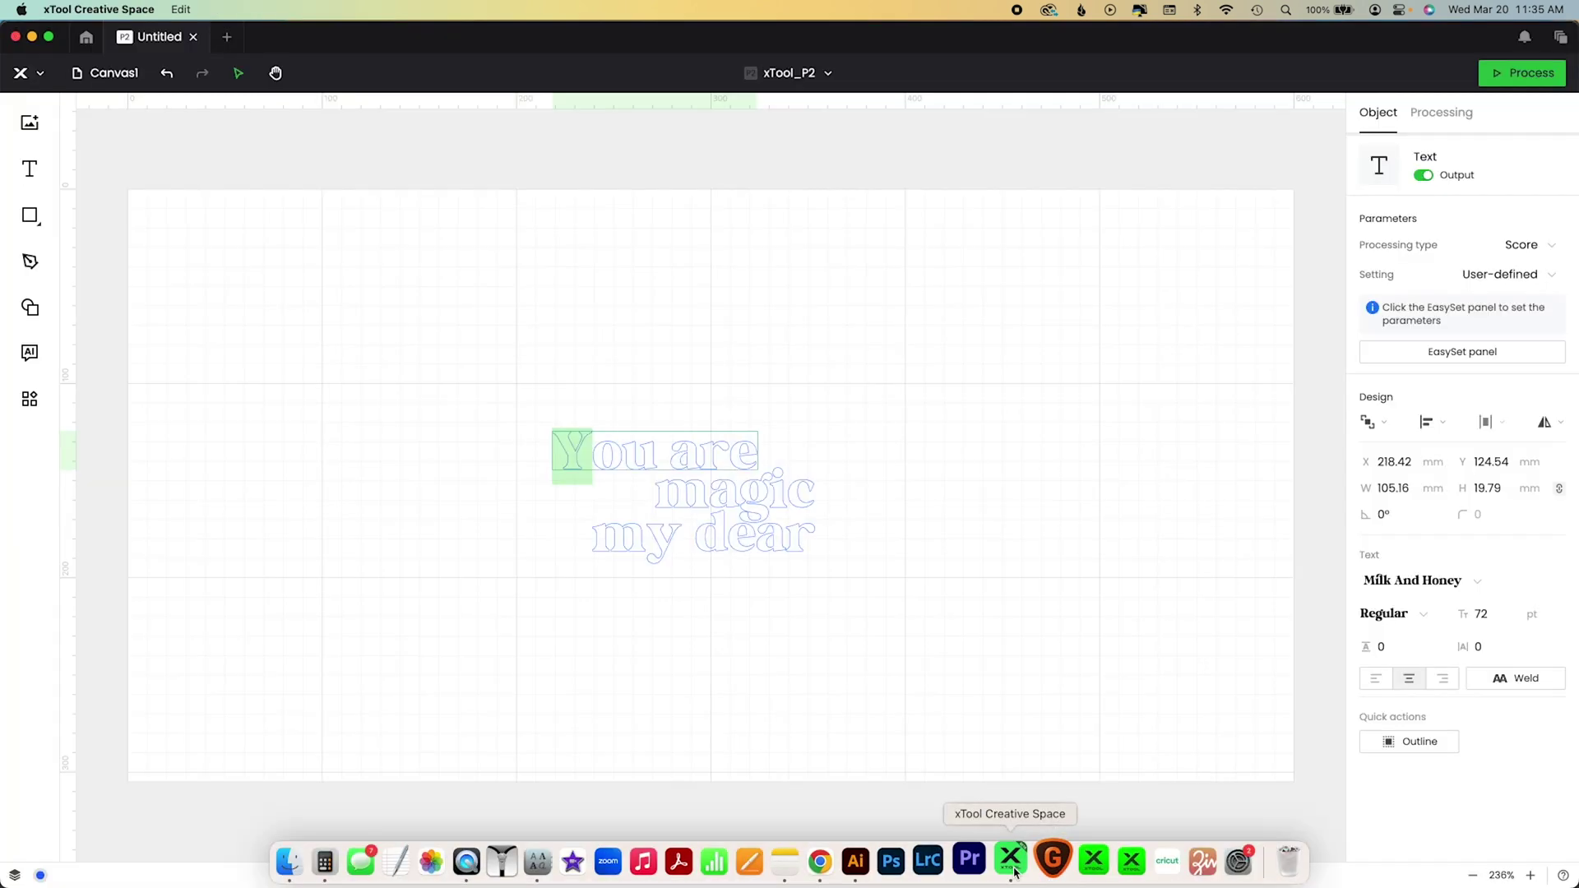
pyautogui.press('Escape')
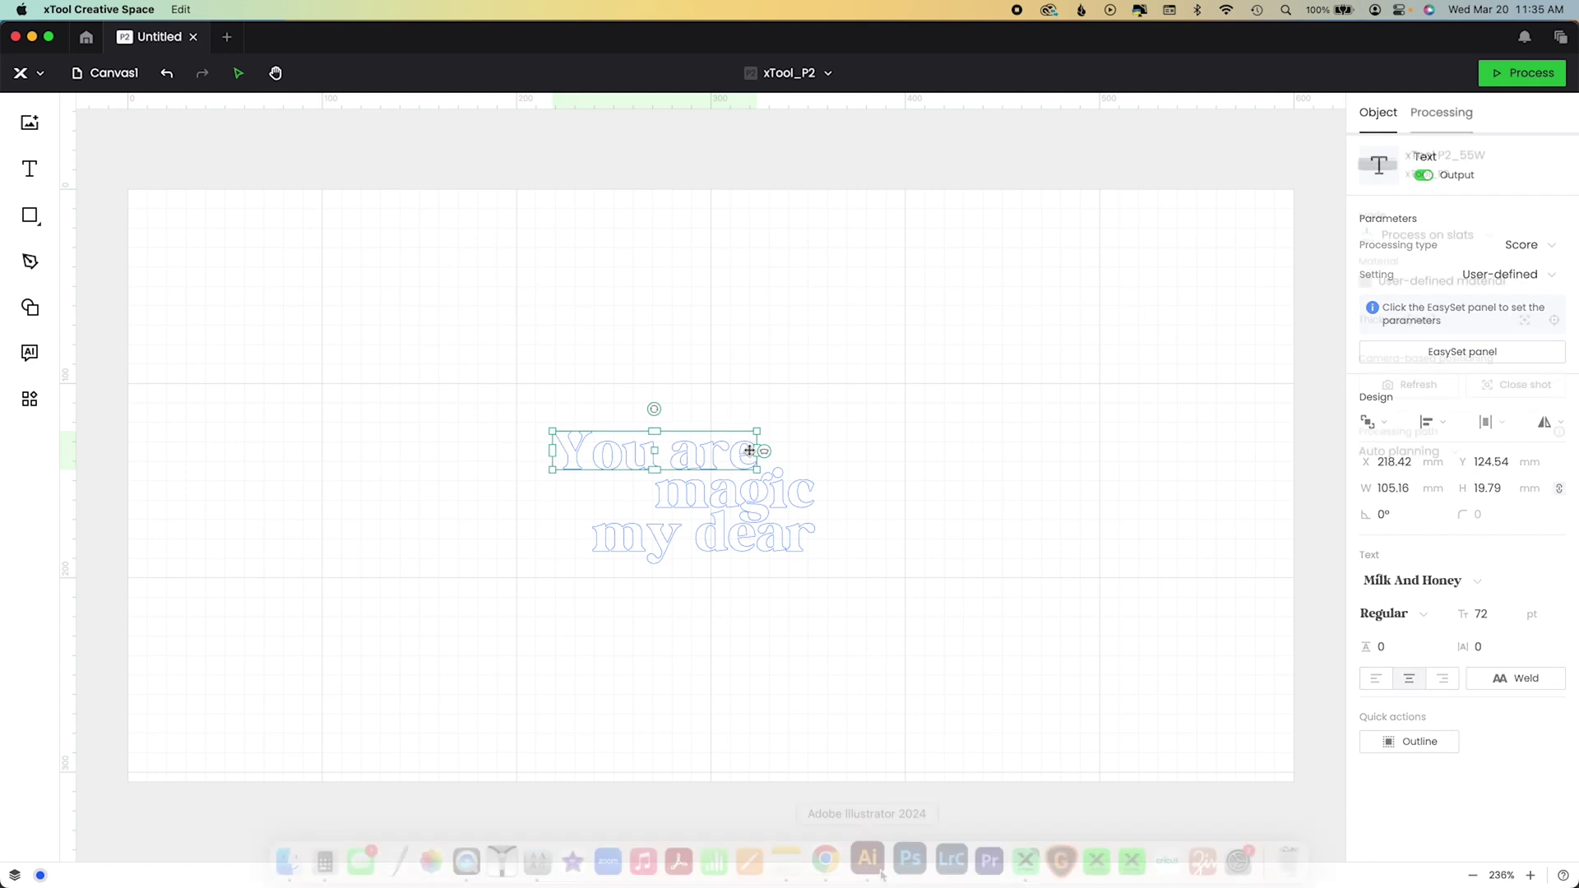
pyautogui.click(551, 861)
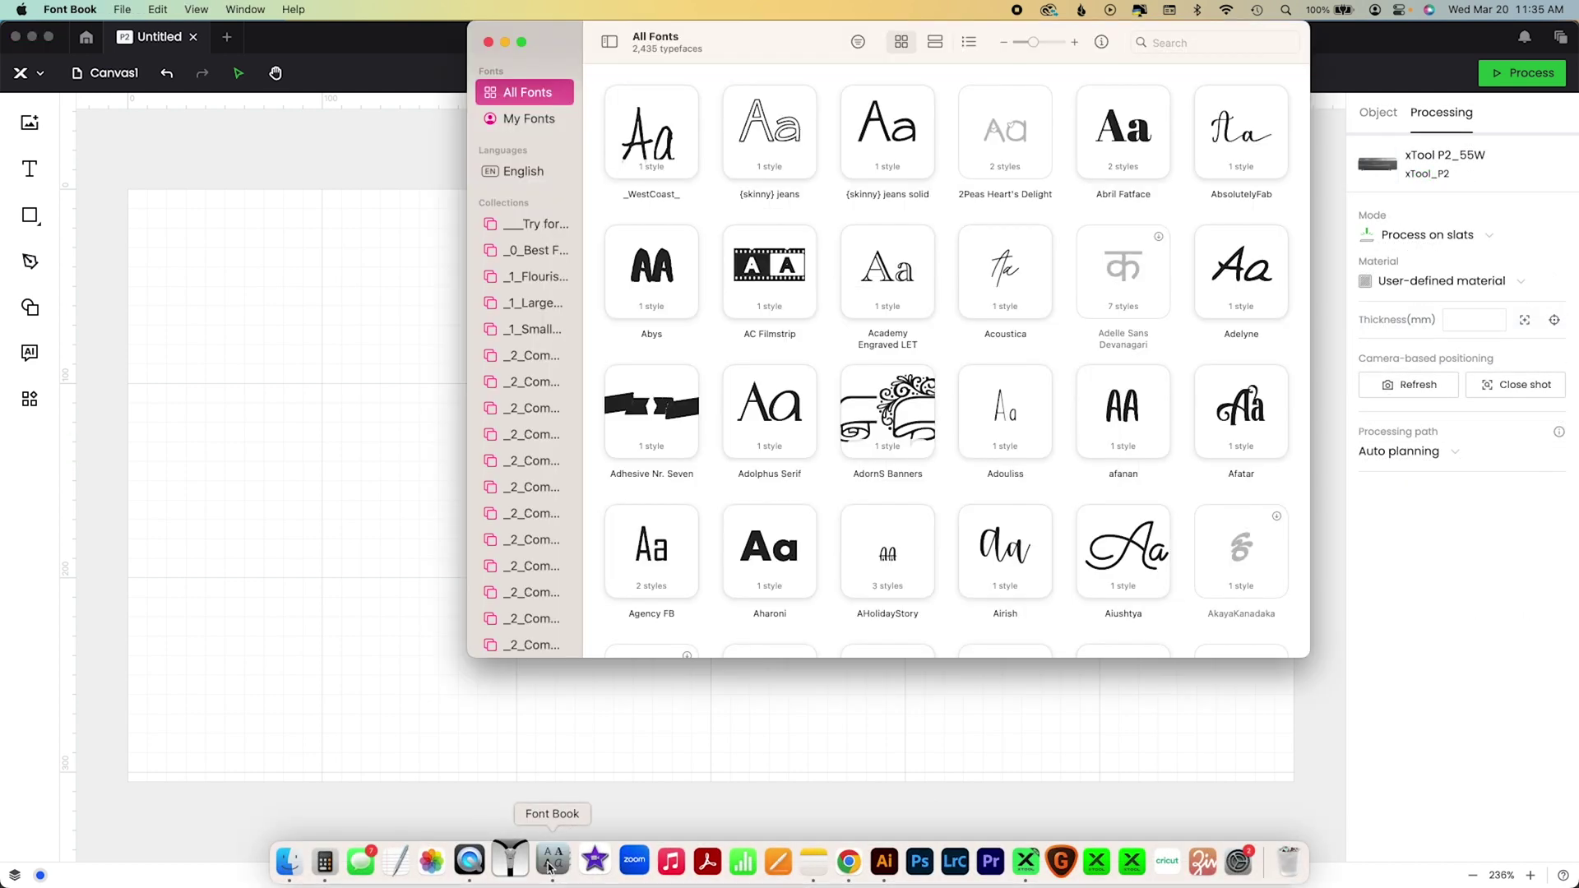
# Search Font Book for 'milk' and open the Milk And Honey font.
pyautogui.click(1159, 41)
pyautogui.write('milk')
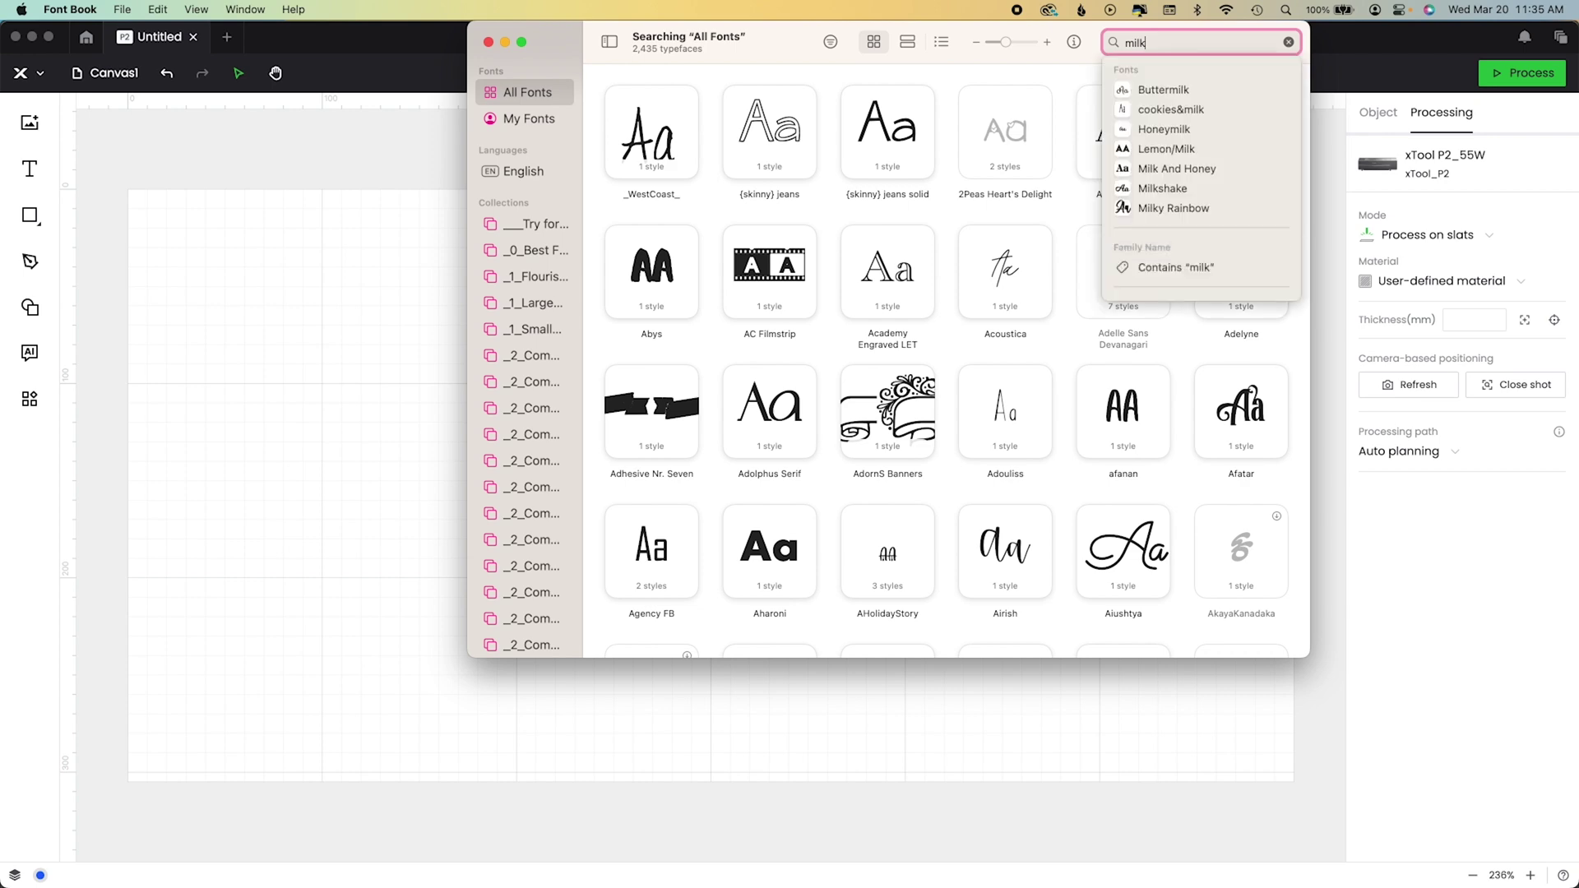
pyautogui.click(1175, 169)
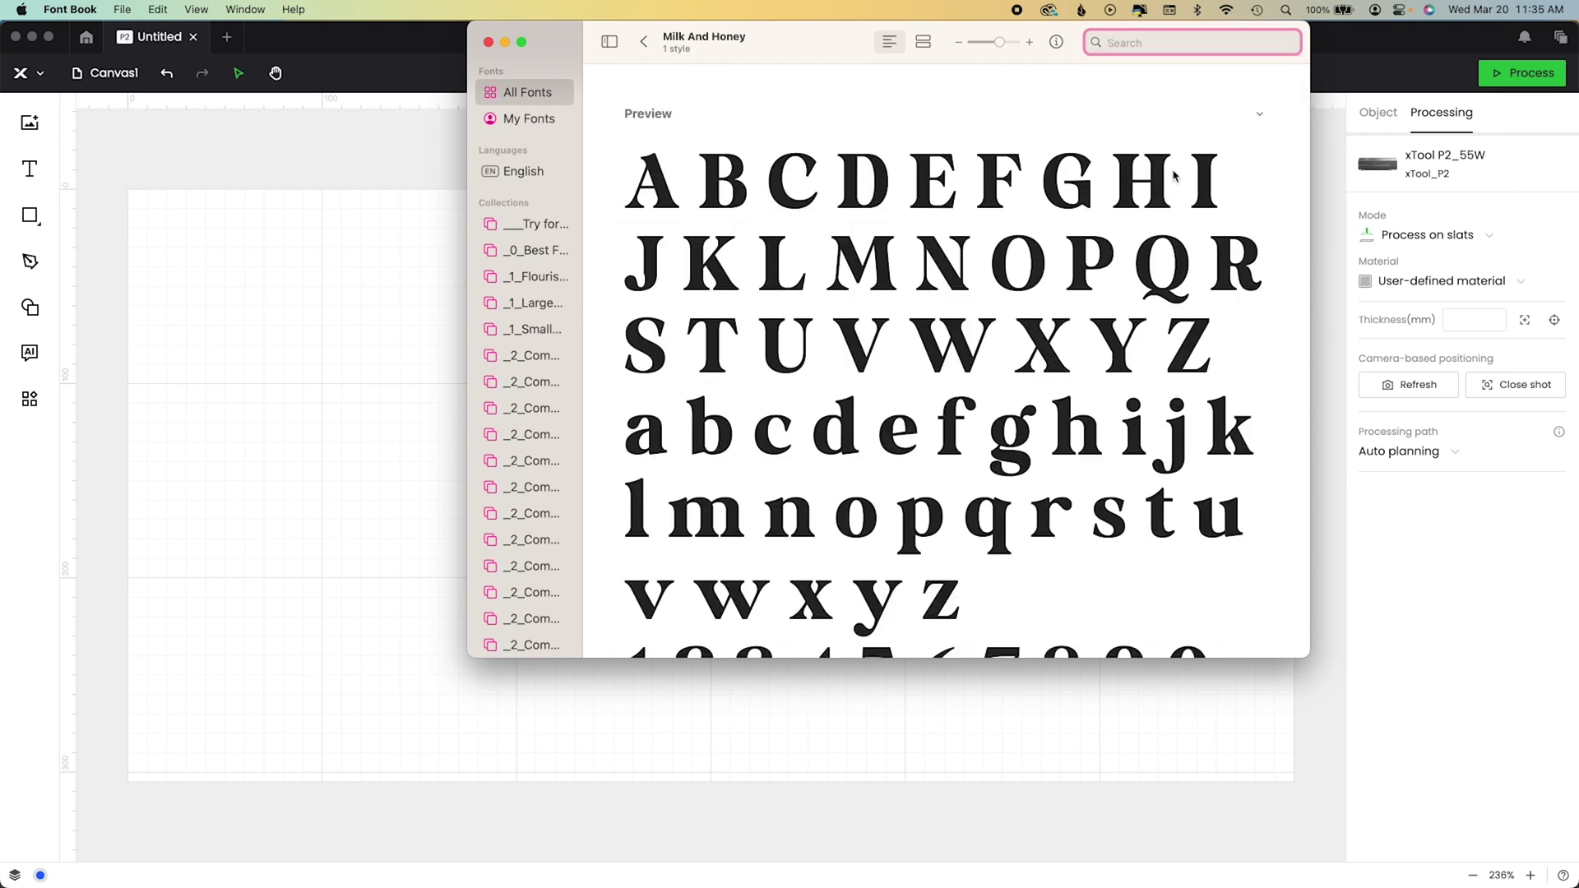
# Copy the swash Y glyph U+E056, then reselect the 'You are' line in xTool.
pyautogui.scroll(-15, 1033, 362)
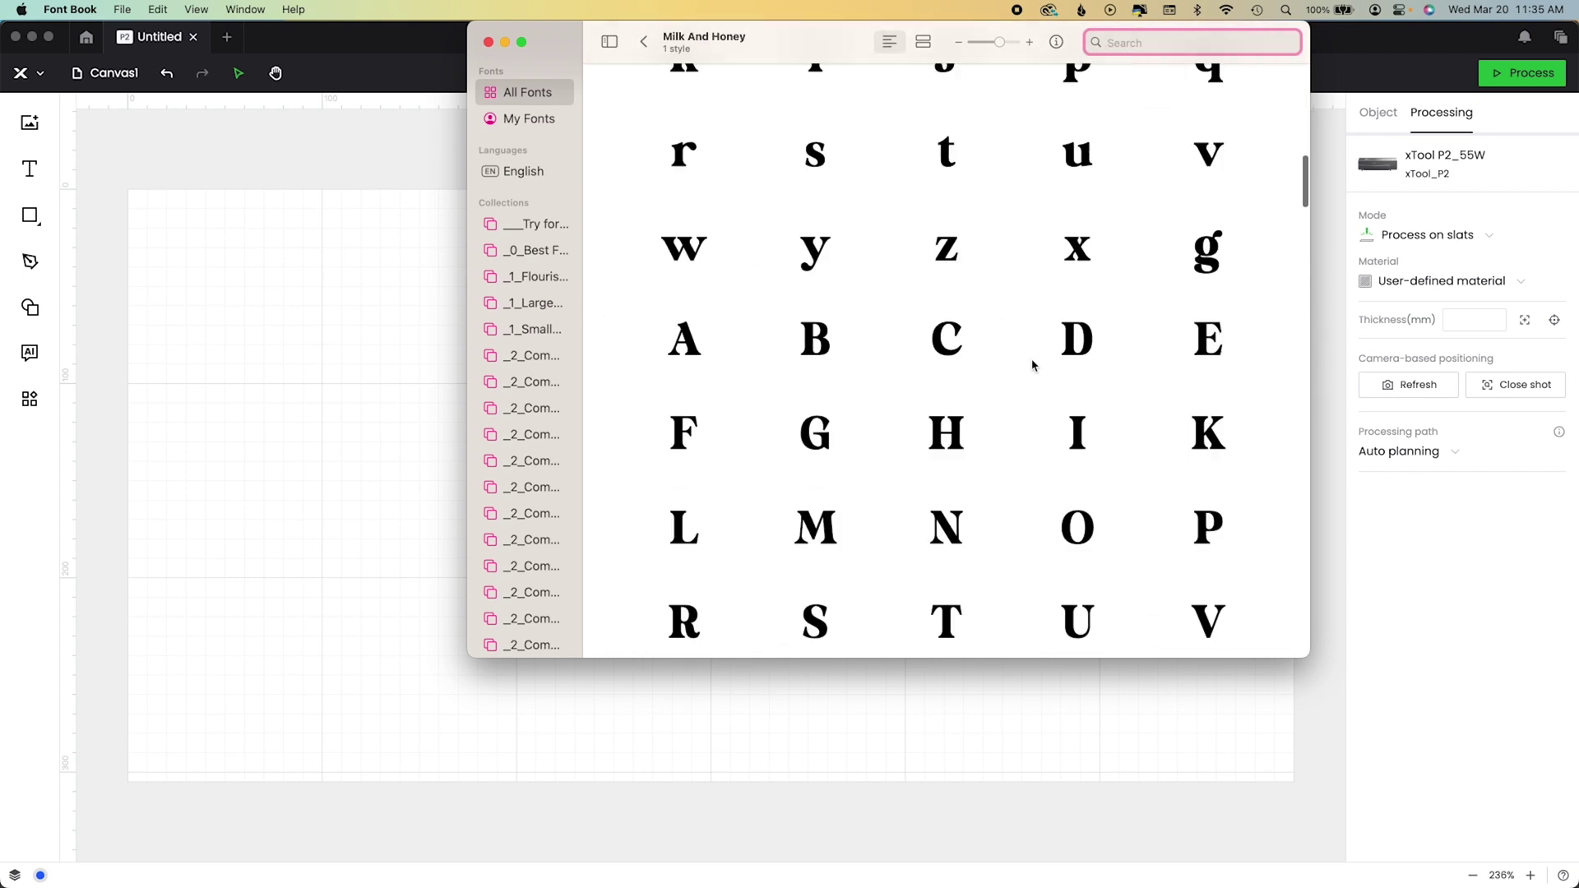
pyautogui.scroll(-15, 1033, 365)
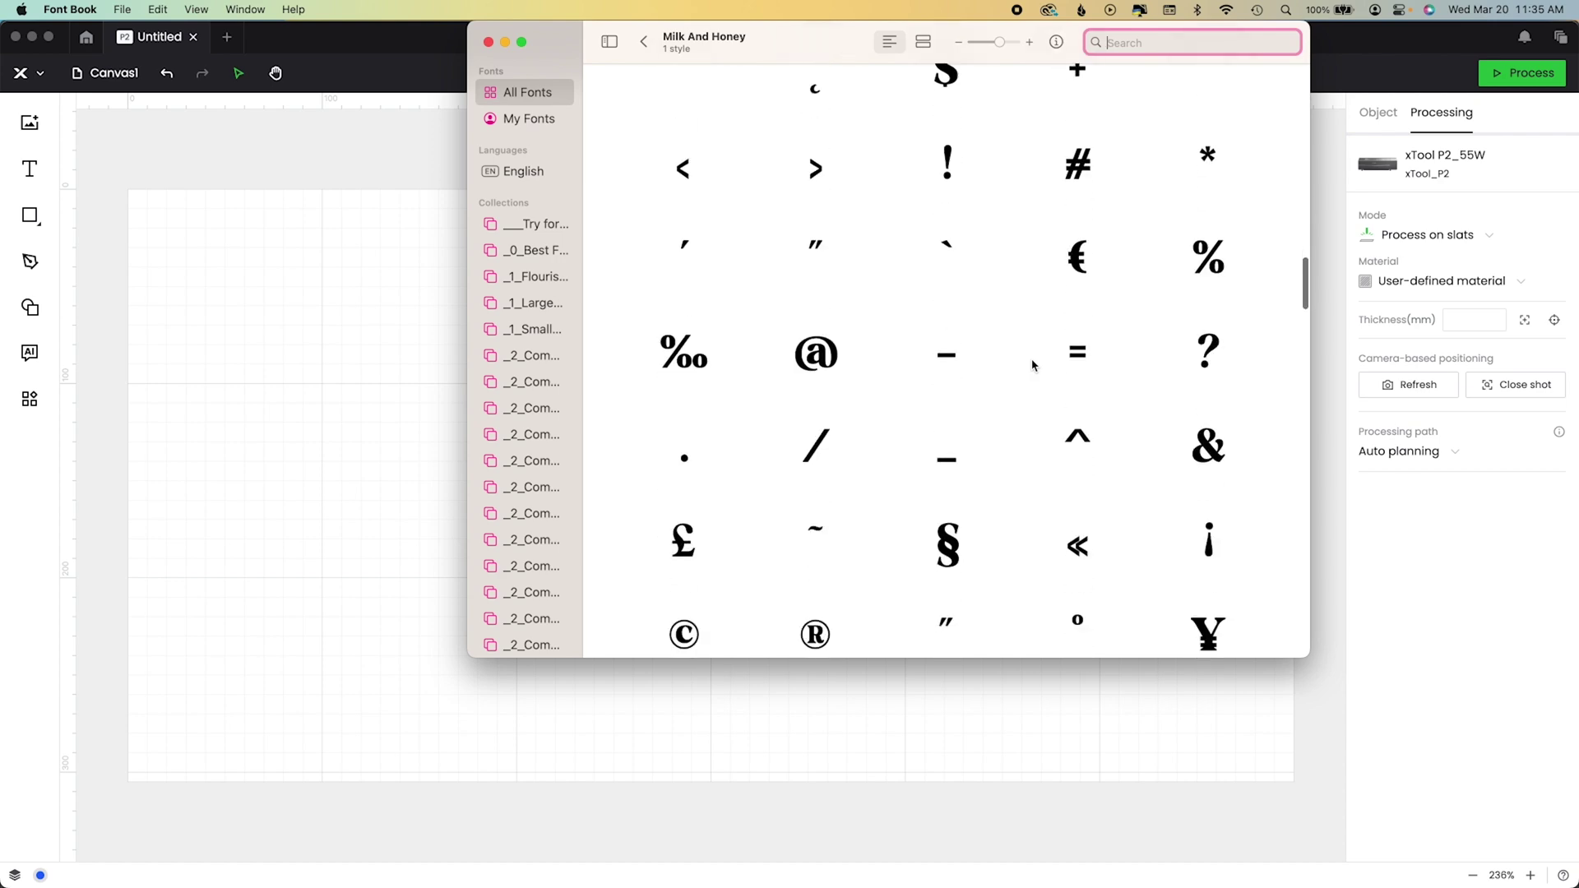
pyautogui.scroll(-15, 1033, 365)
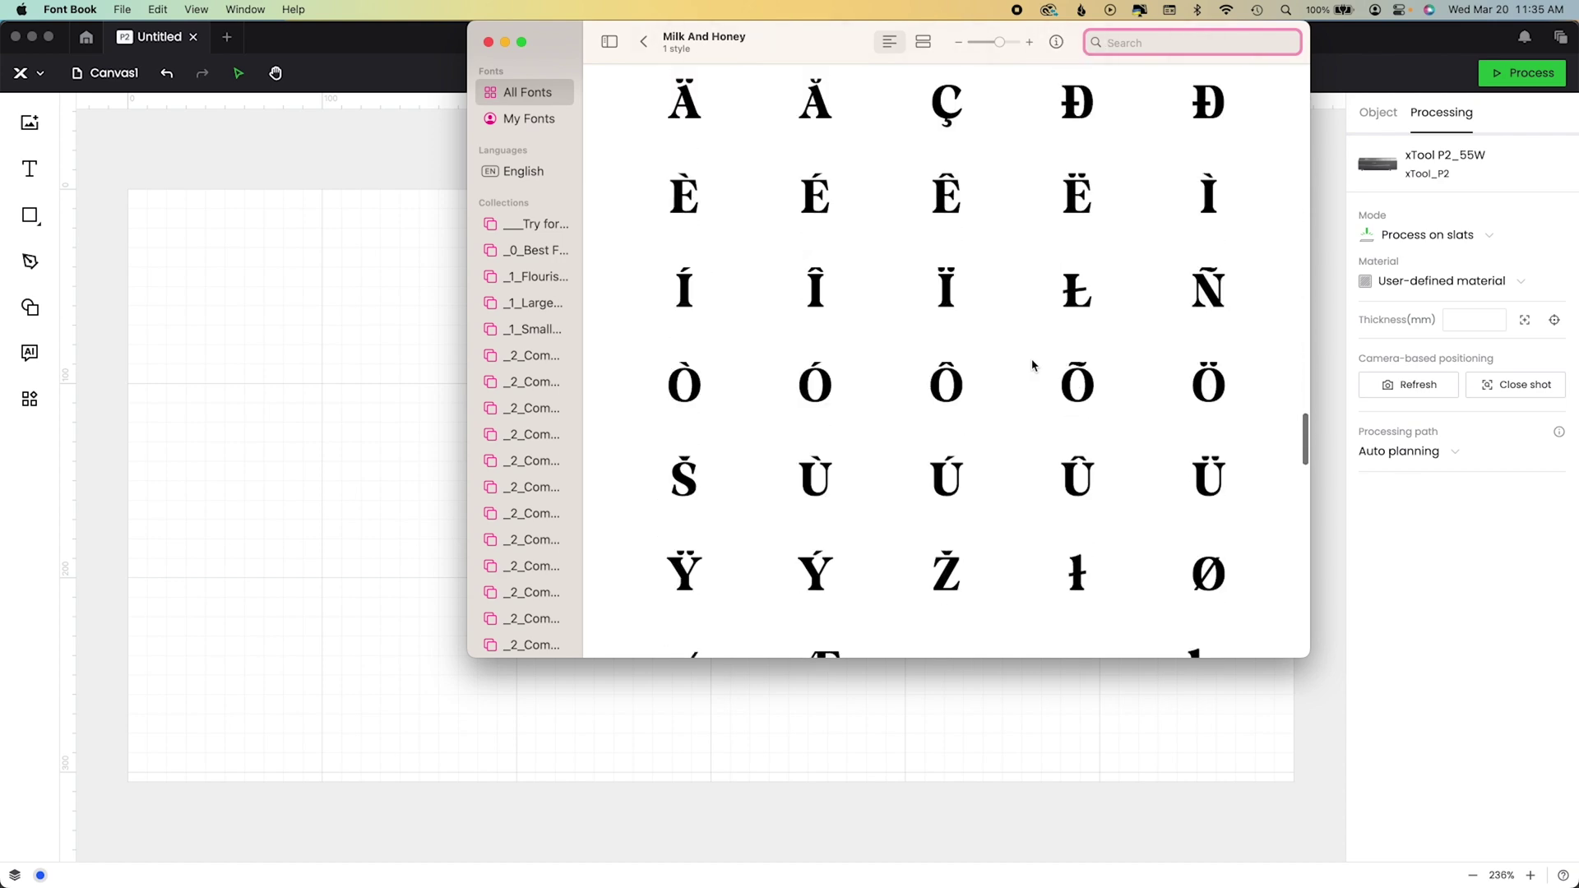
pyautogui.scroll(-15, 1033, 365)
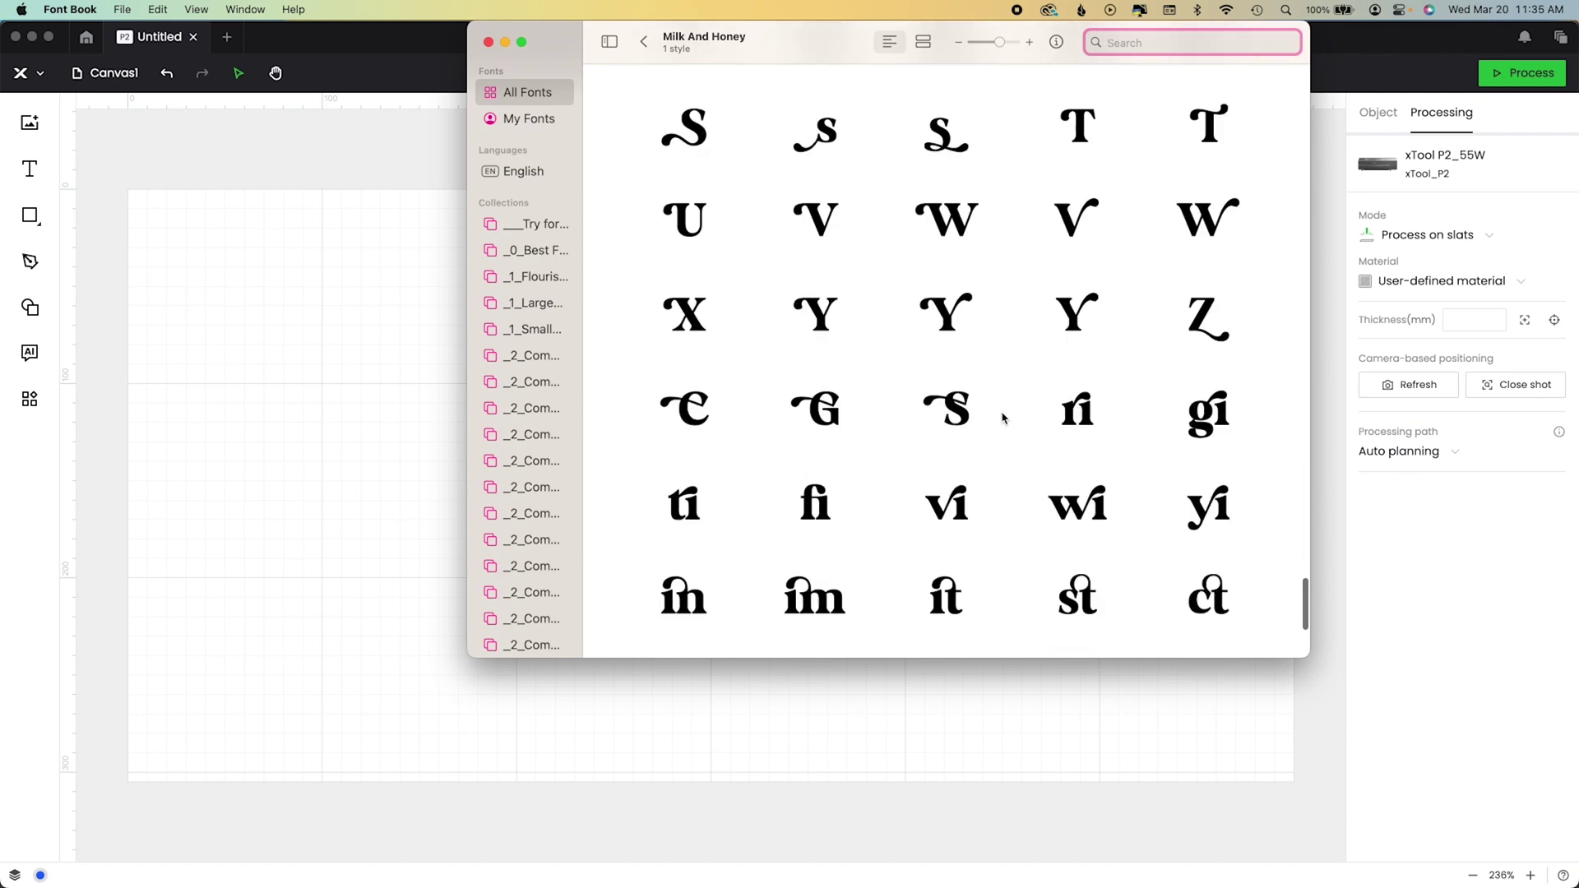
pyautogui.click(1086, 323)
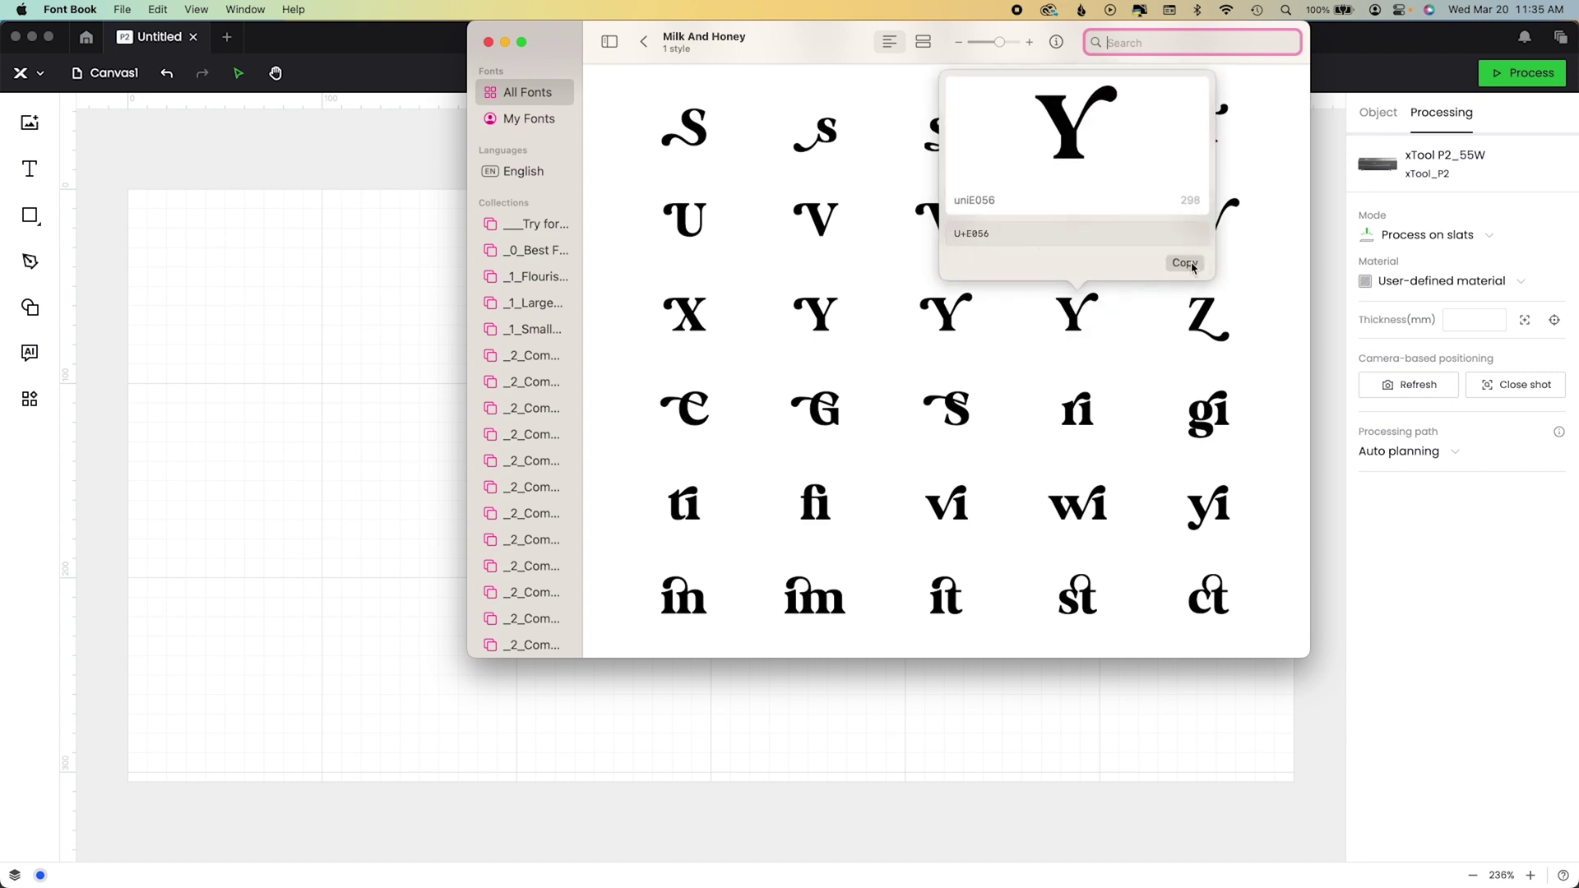
pyautogui.click(424, 434)
pyautogui.click(574, 455)
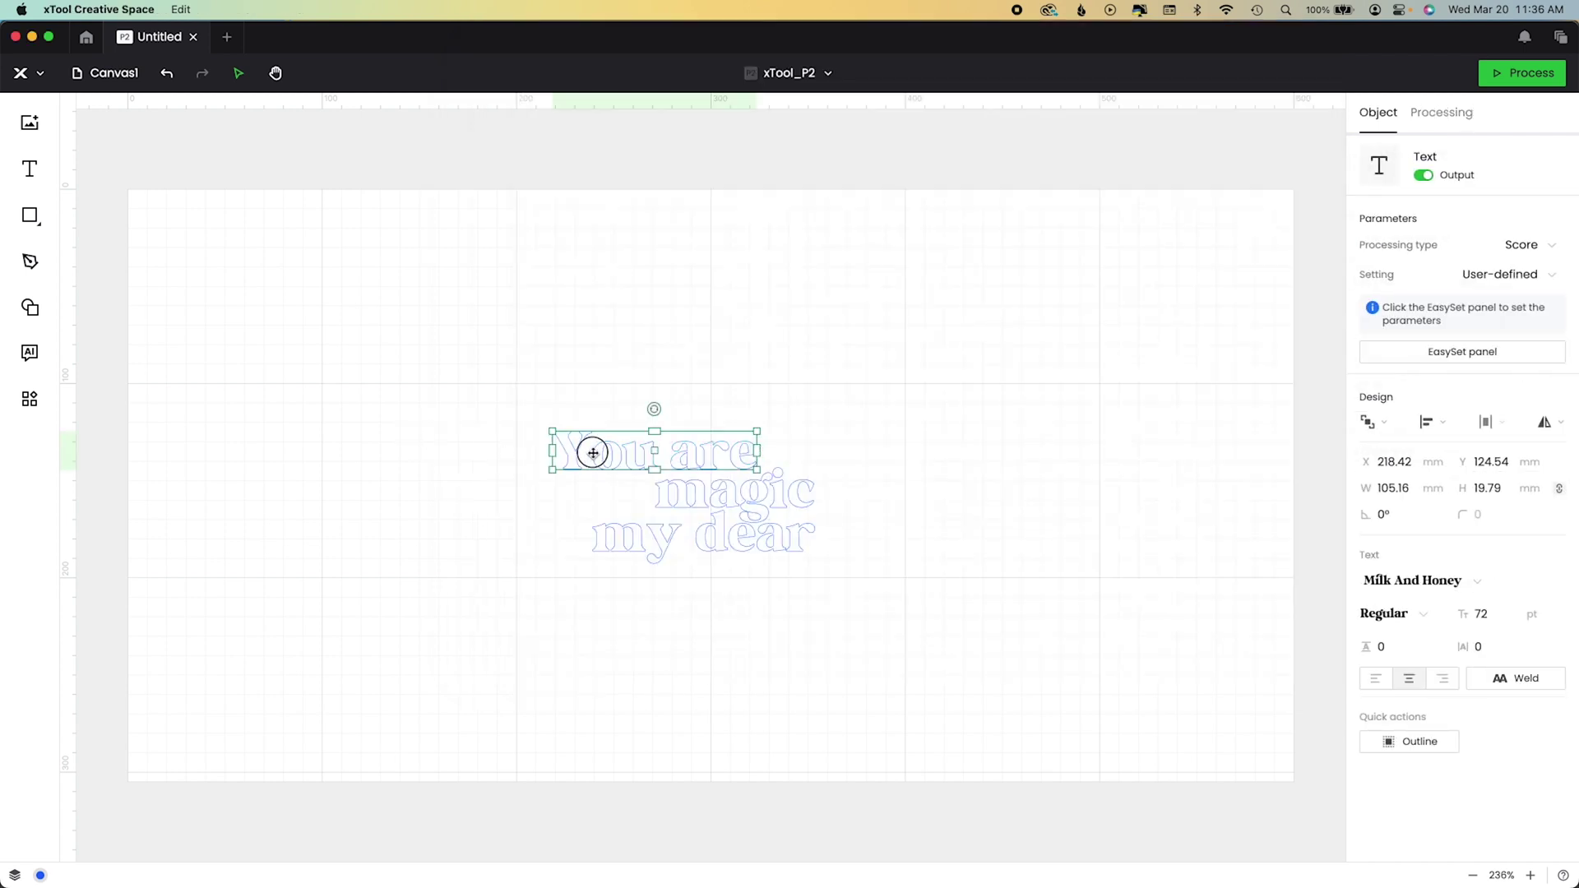
# Replace the Y in 'You' with the copied swash Y.
pyautogui.doubleClick(593, 453)
pyautogui.hotkey('shift', 'Left')
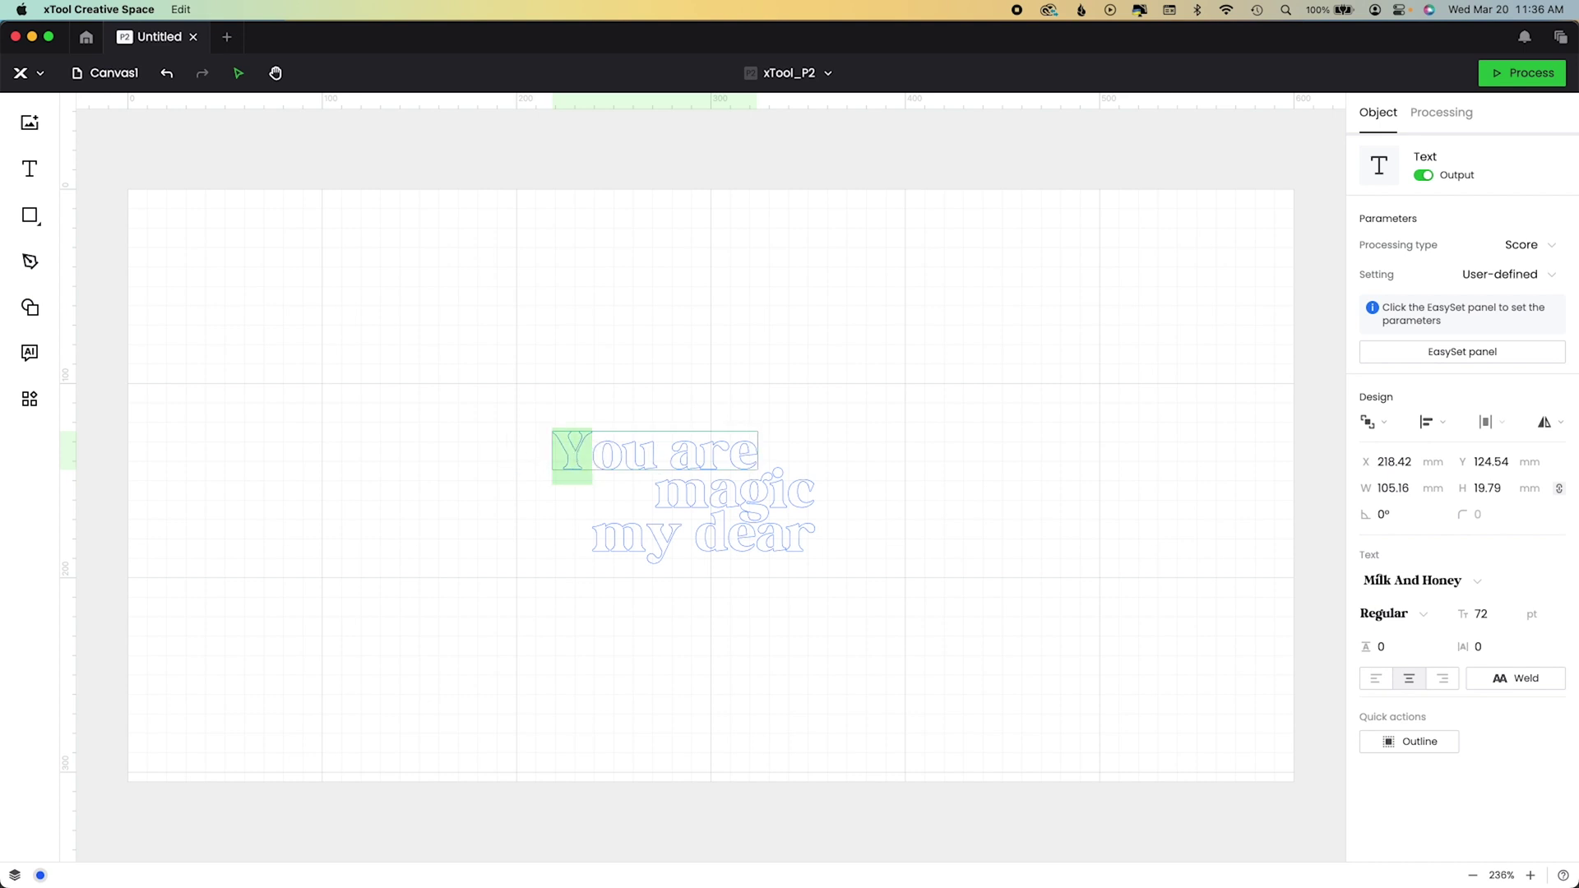
pyautogui.click(573, 521)
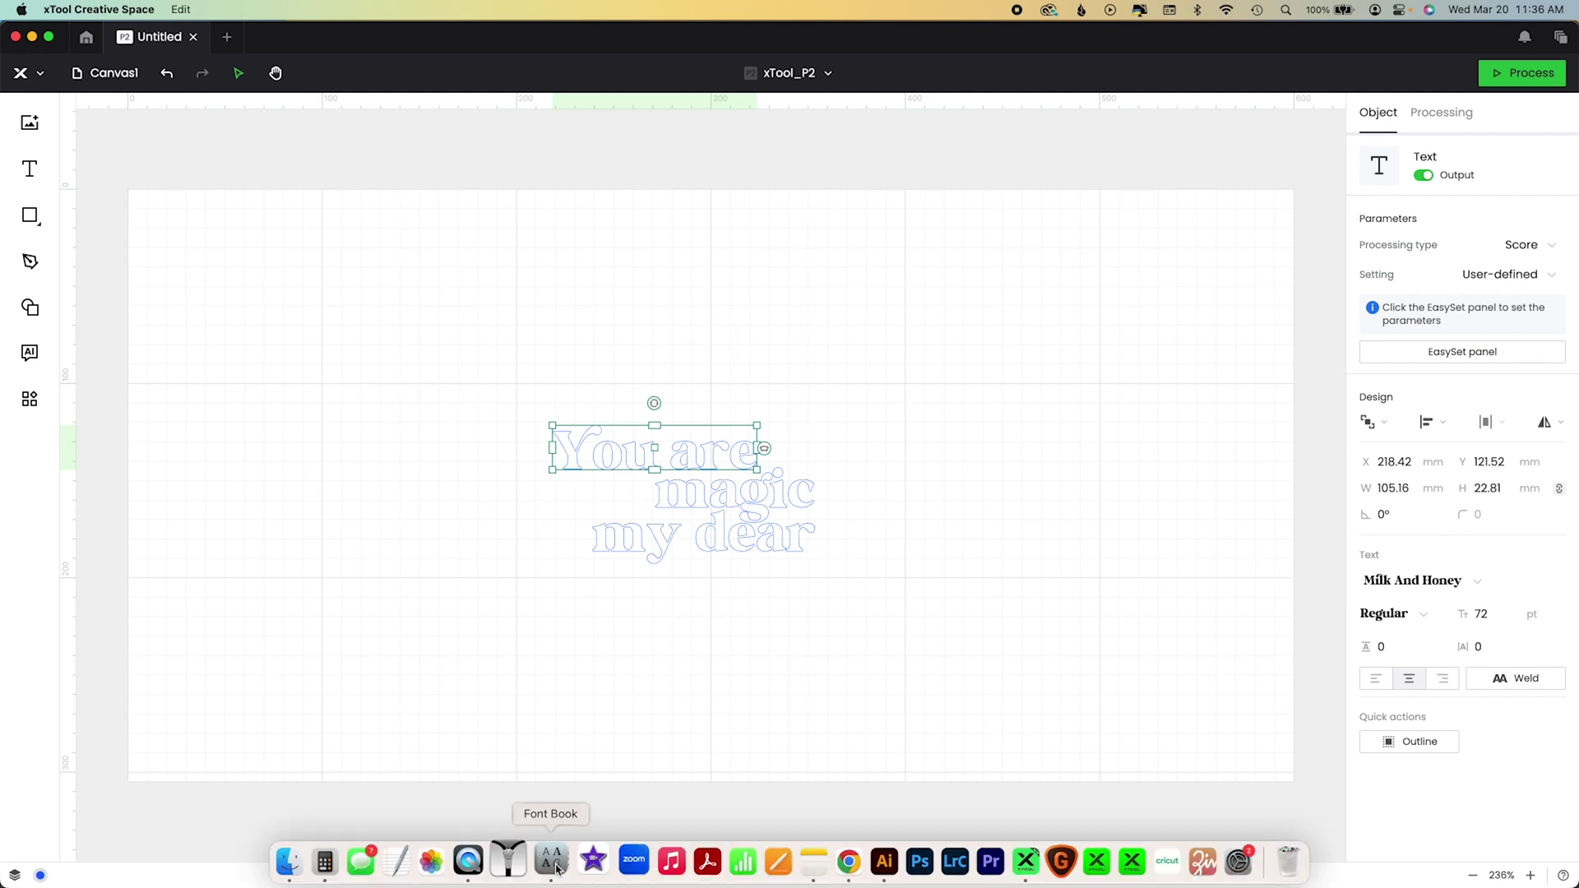
# Copy the swash r glyph from Font Book and paste it over the r in 'are'.
pyautogui.click(546, 859)
pyautogui.scroll(-10, 946, 527)
pyautogui.scroll(-2, 969, 516)
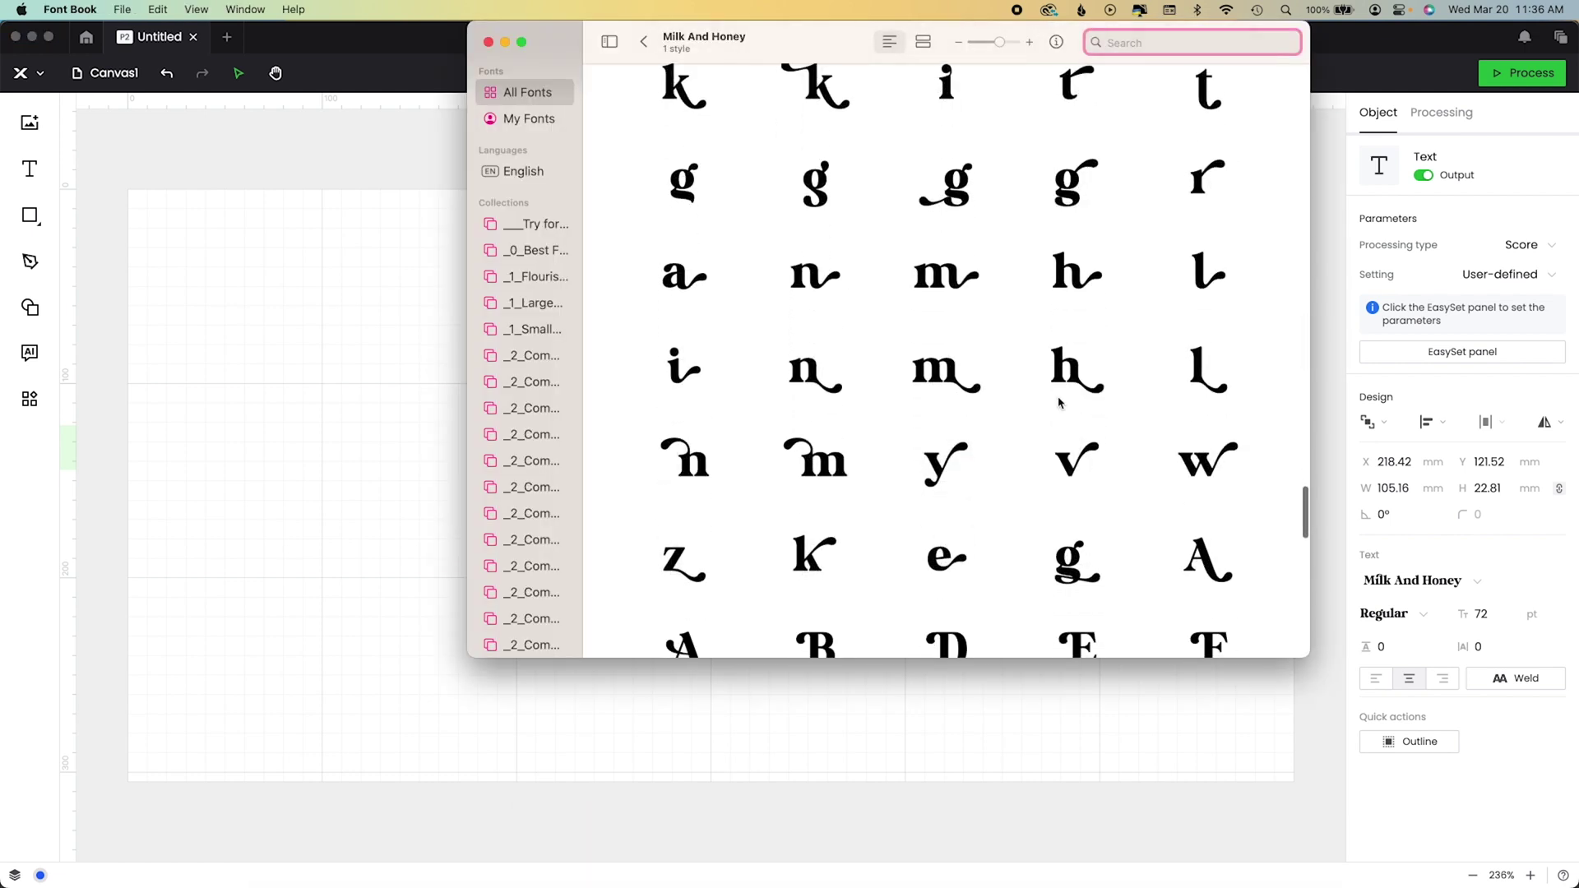
pyautogui.click(1208, 174)
pyautogui.click(1316, 412)
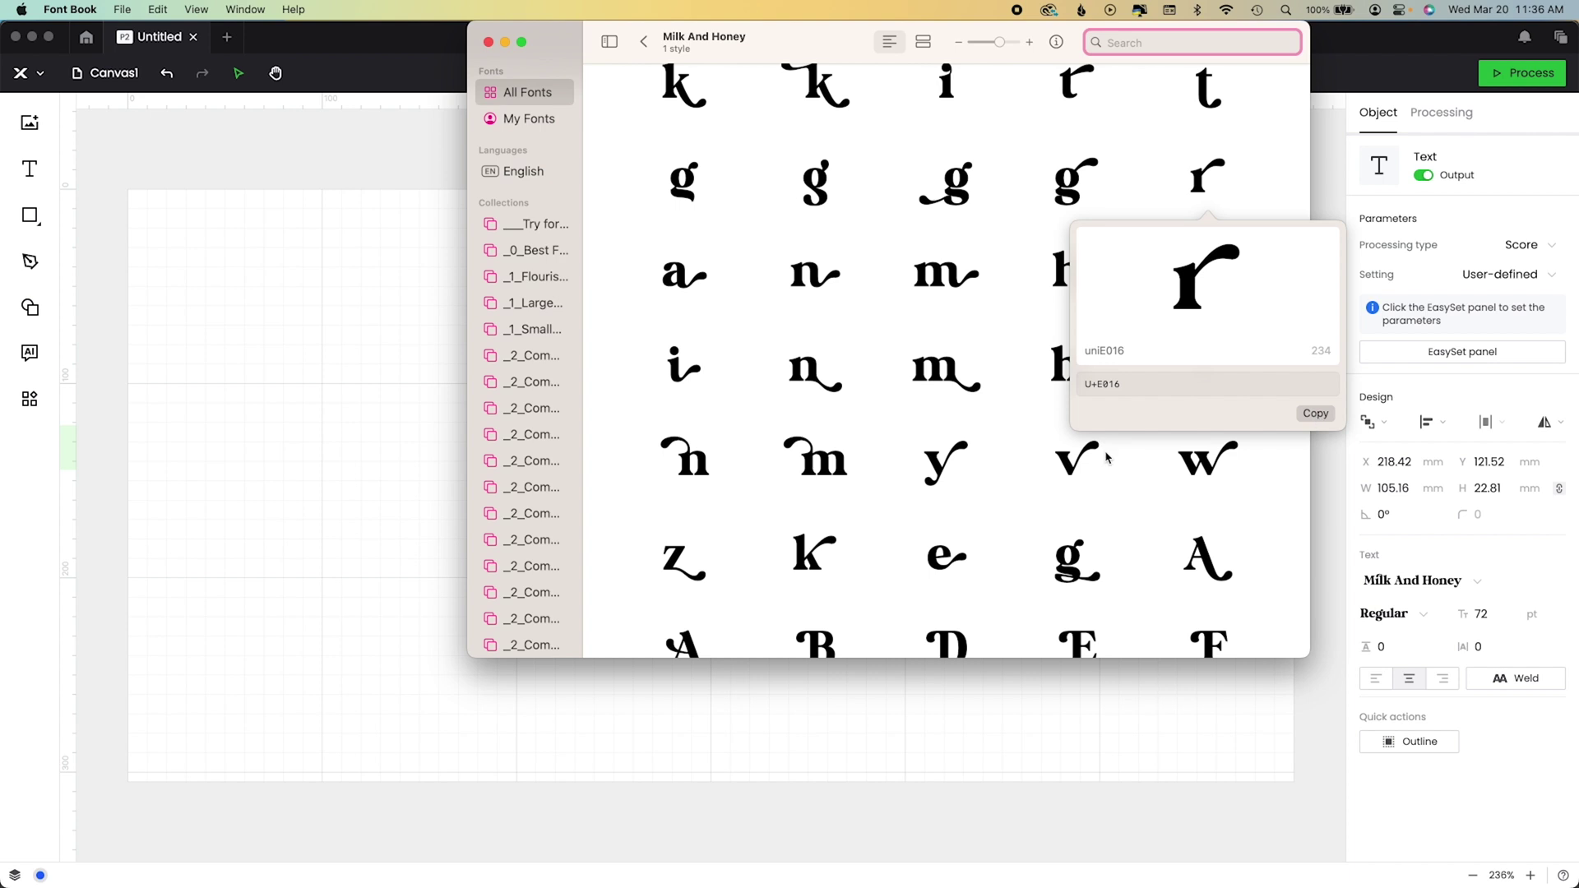
pyautogui.click(403, 524)
pyautogui.doubleClick(706, 446)
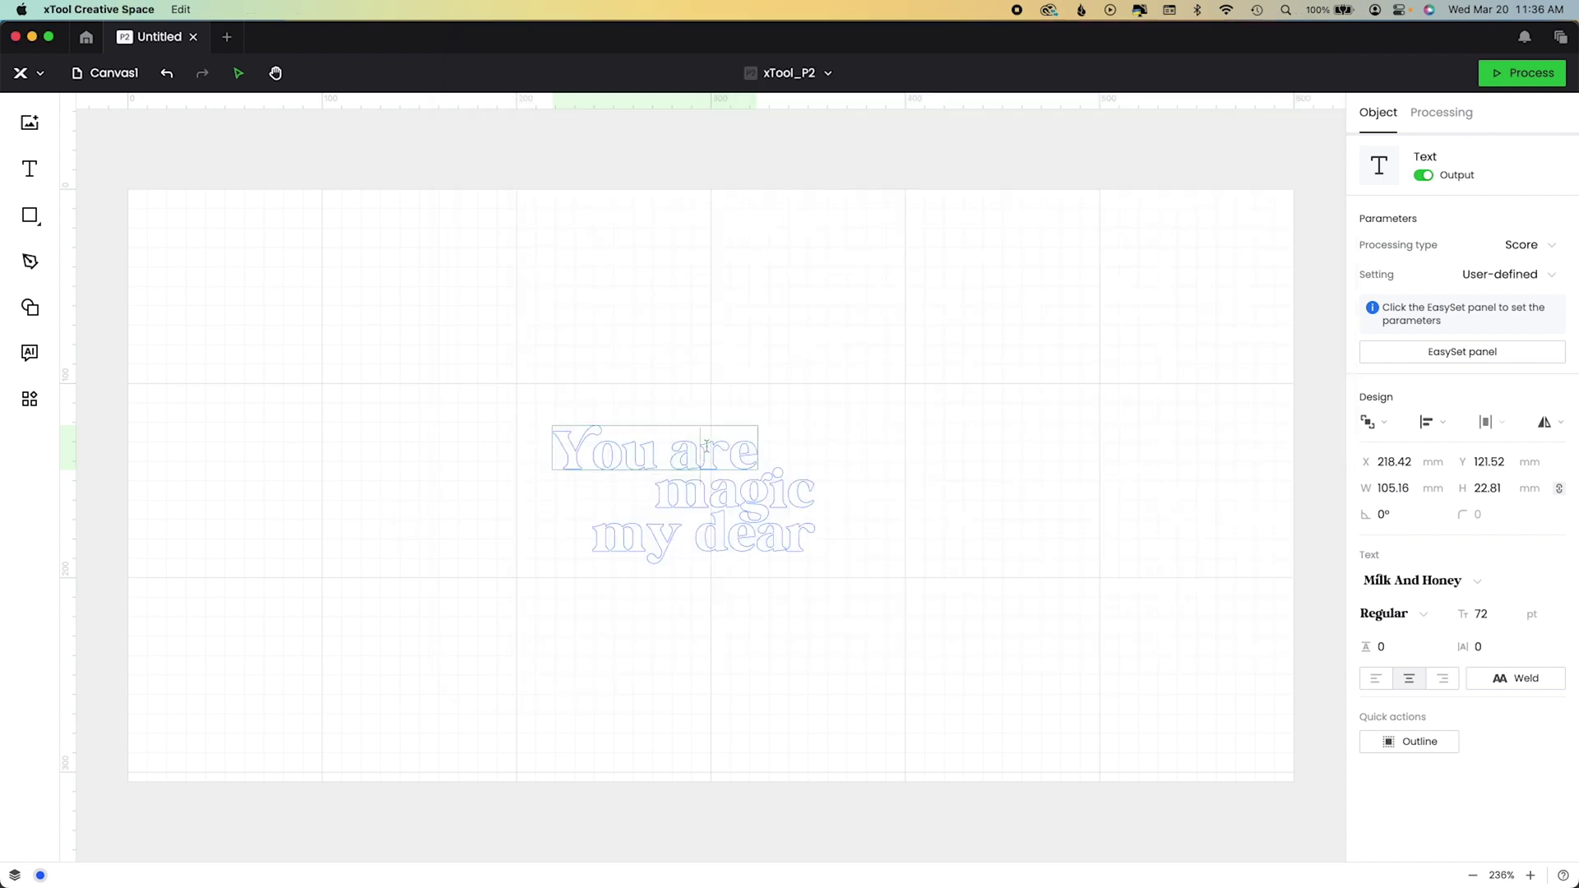
pyautogui.moveTo(707, 446); pyautogui.dragTo(724, 448)
pyautogui.press('super+v')
# Copy the gi ligature U+E05C and paste it in place of gi in 'magic'.
pyautogui.press('super+Tab')
pyautogui.scroll(-3, 946, 473)
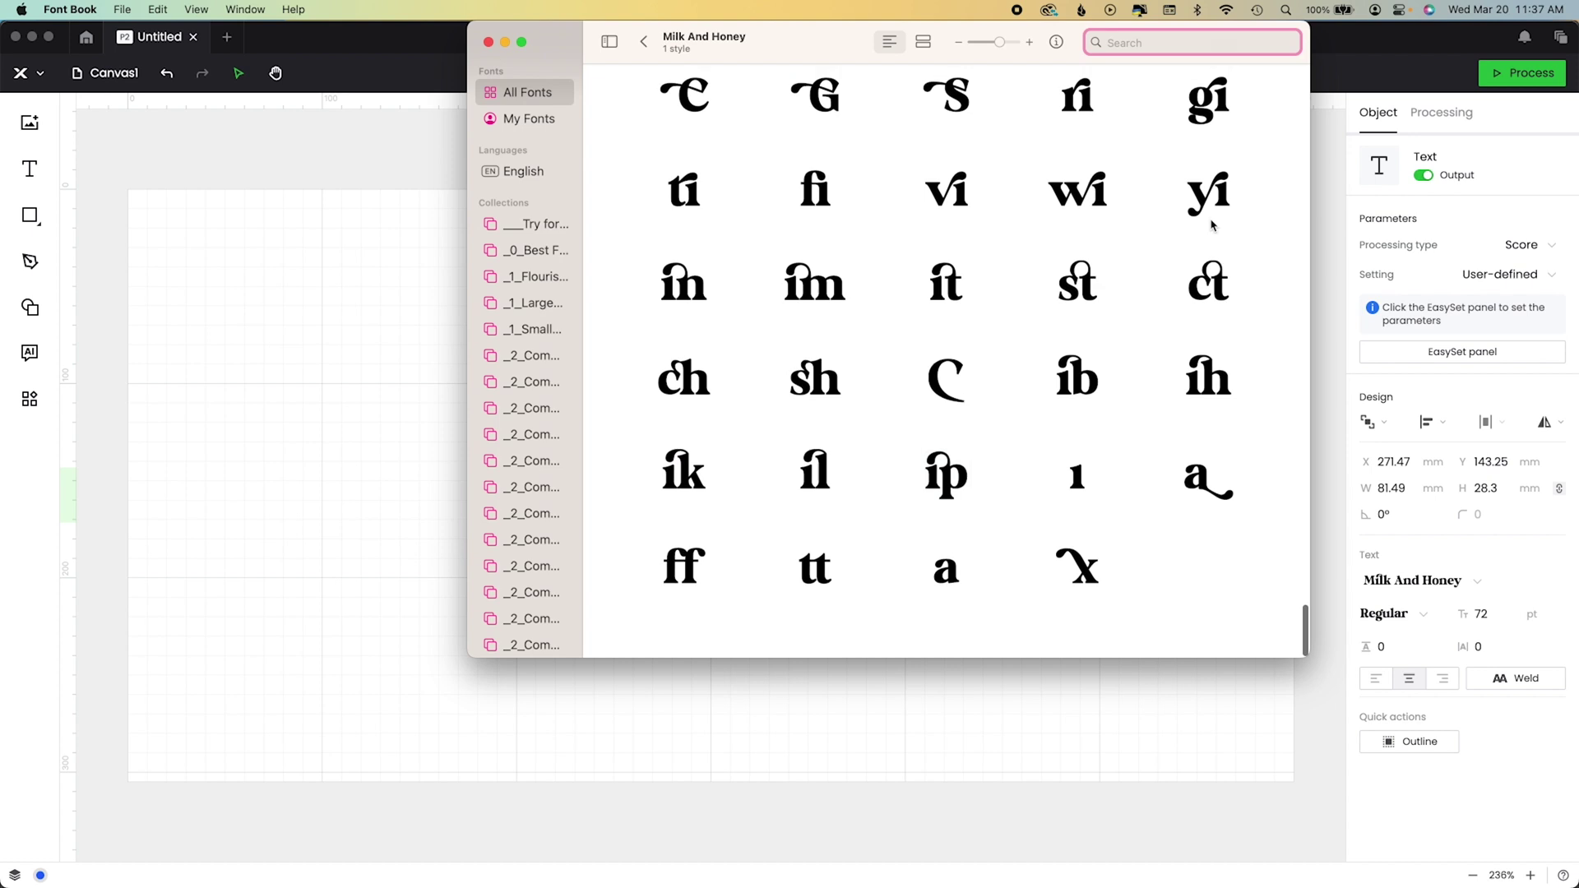
pyautogui.click(1208, 97)
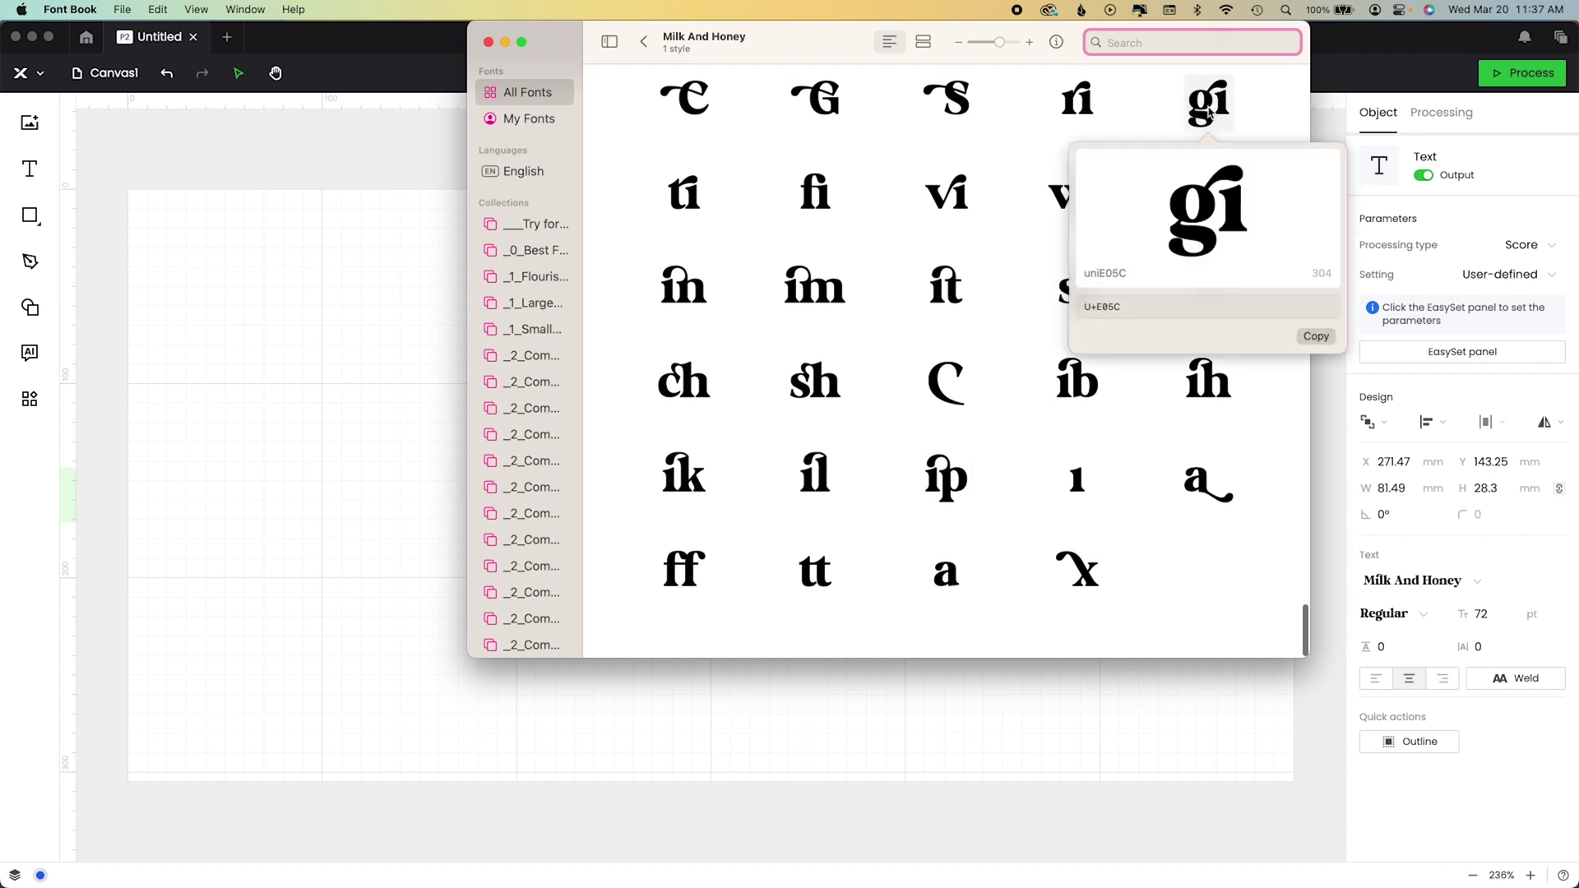
pyautogui.click(1314, 336)
pyautogui.press('super+Tab')
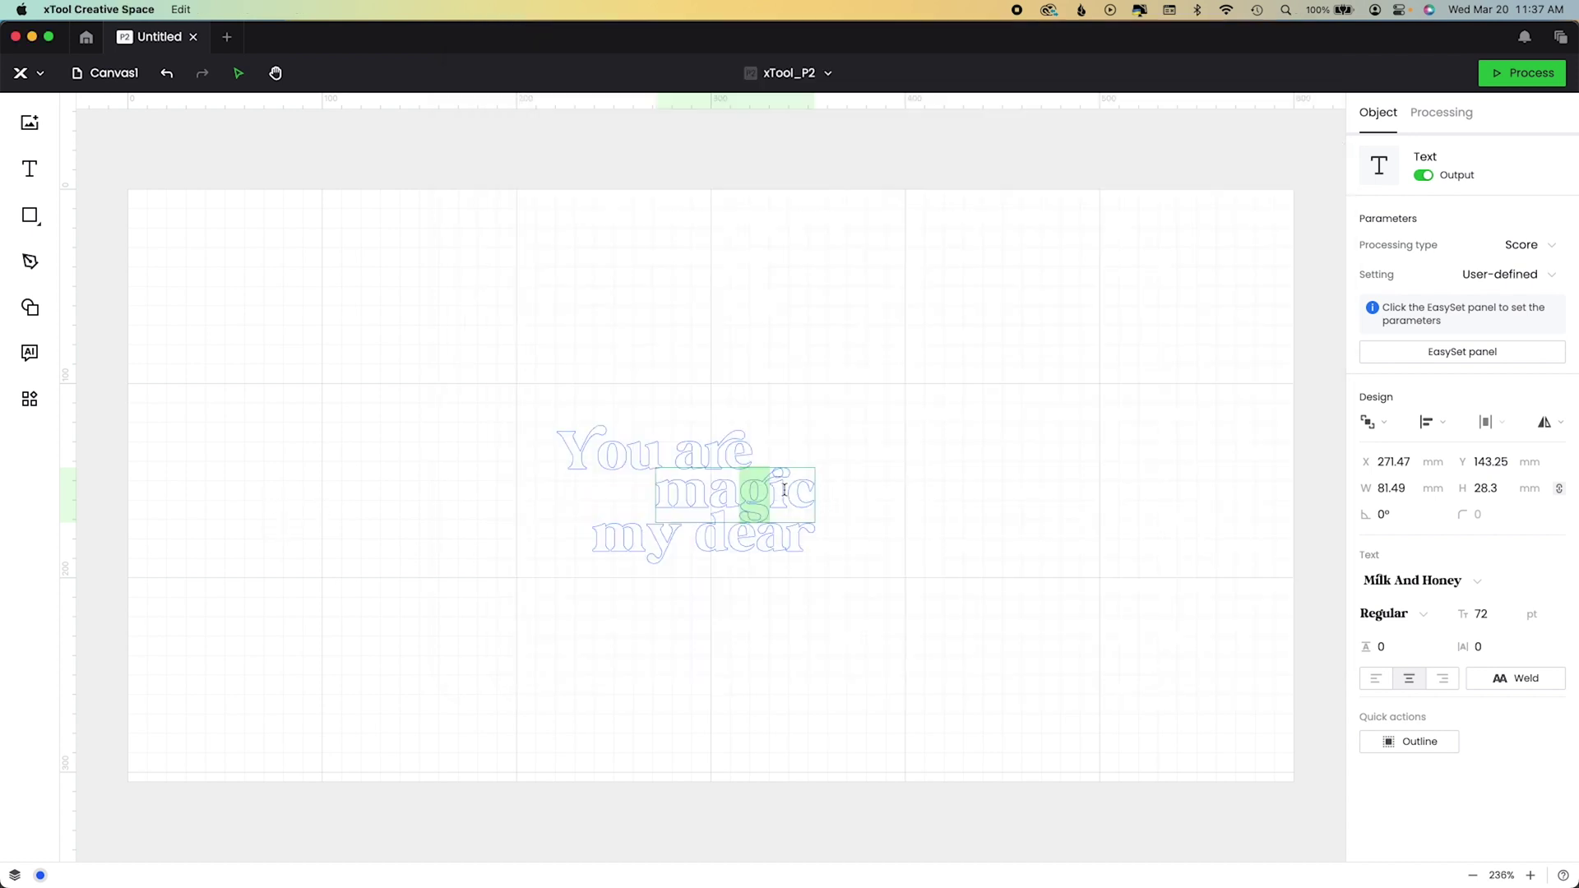
pyautogui.press('super+v')
pyautogui.hotkey('shift', 'Left')
pyautogui.hotkey('shift', 'Left')
pyautogui.press('Down')
pyautogui.hotkey('shift', 'Left')
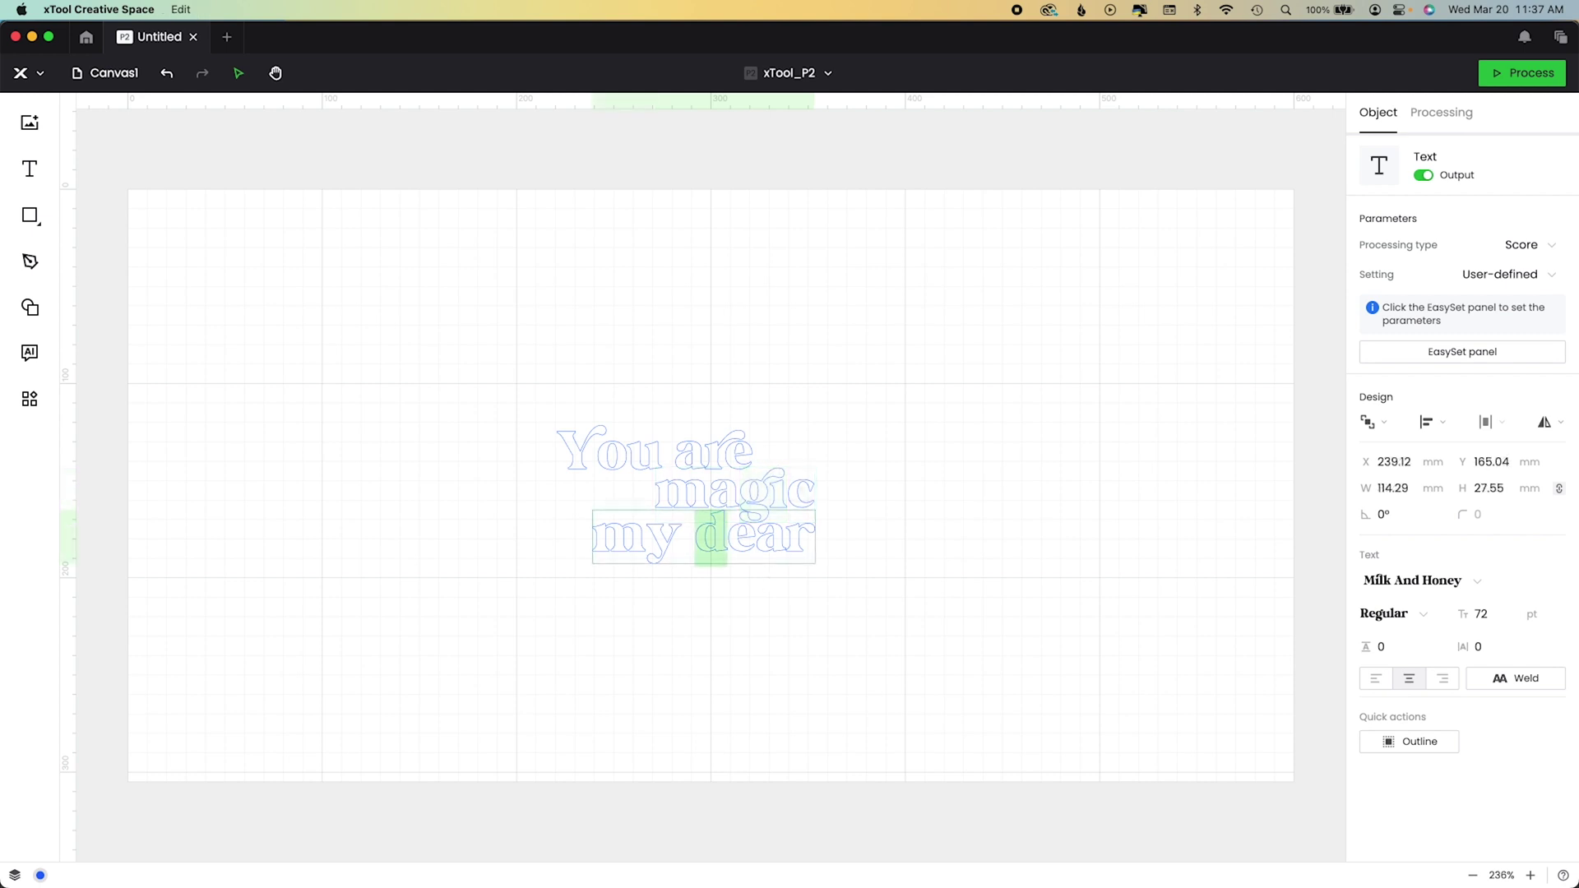
pyautogui.press('Up')
# Add a comma after 'magic' and split the 'my dear' line, rejoining the stray d.
pyautogui.write(',')
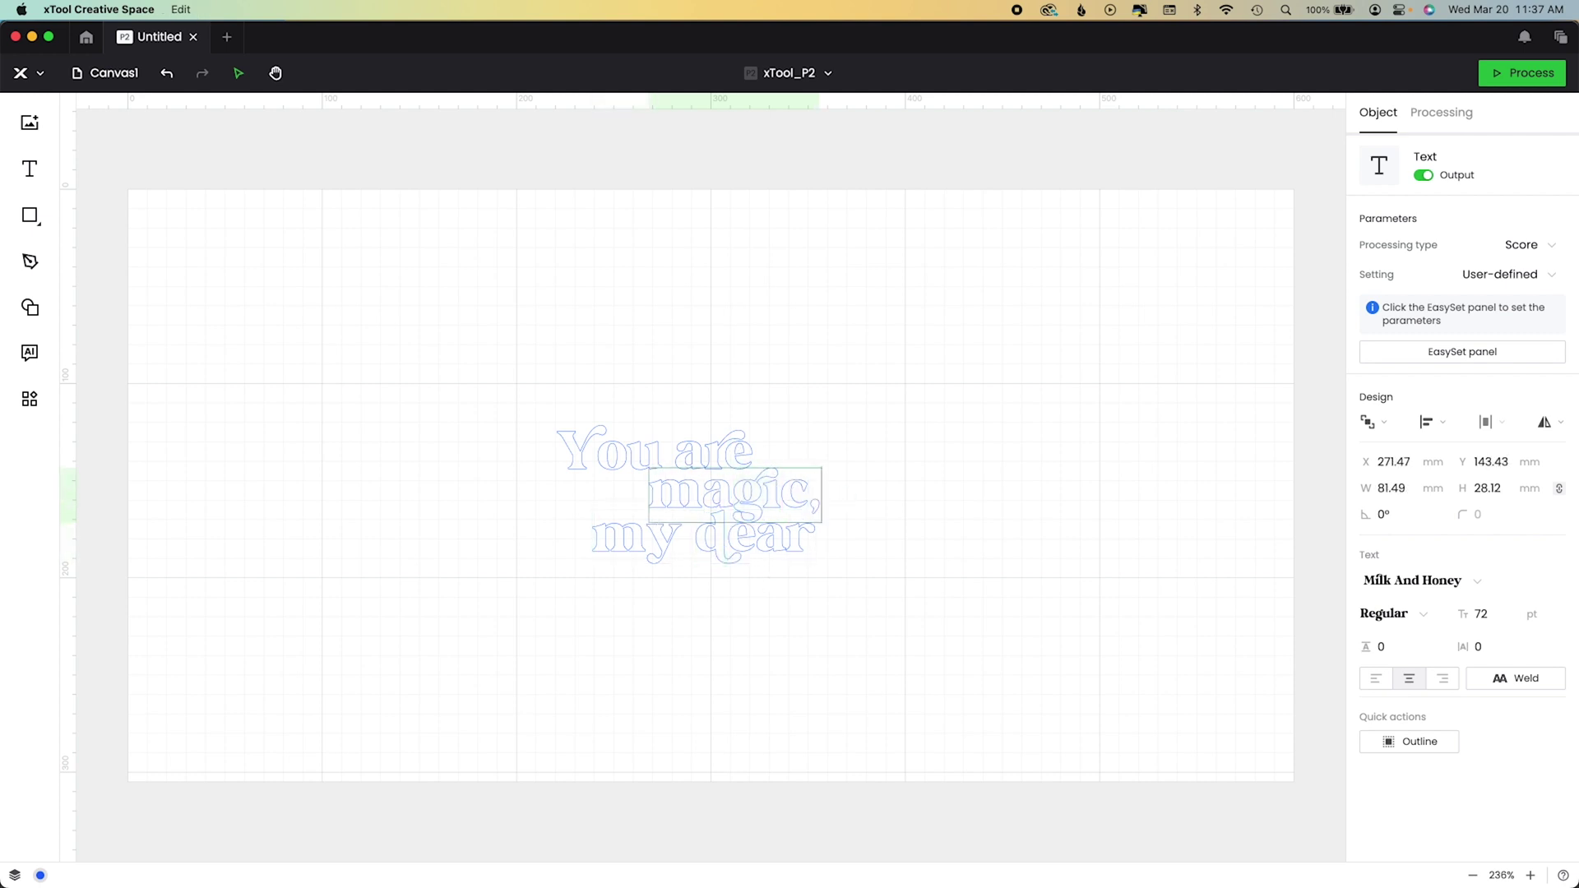
pyautogui.press('Escape')
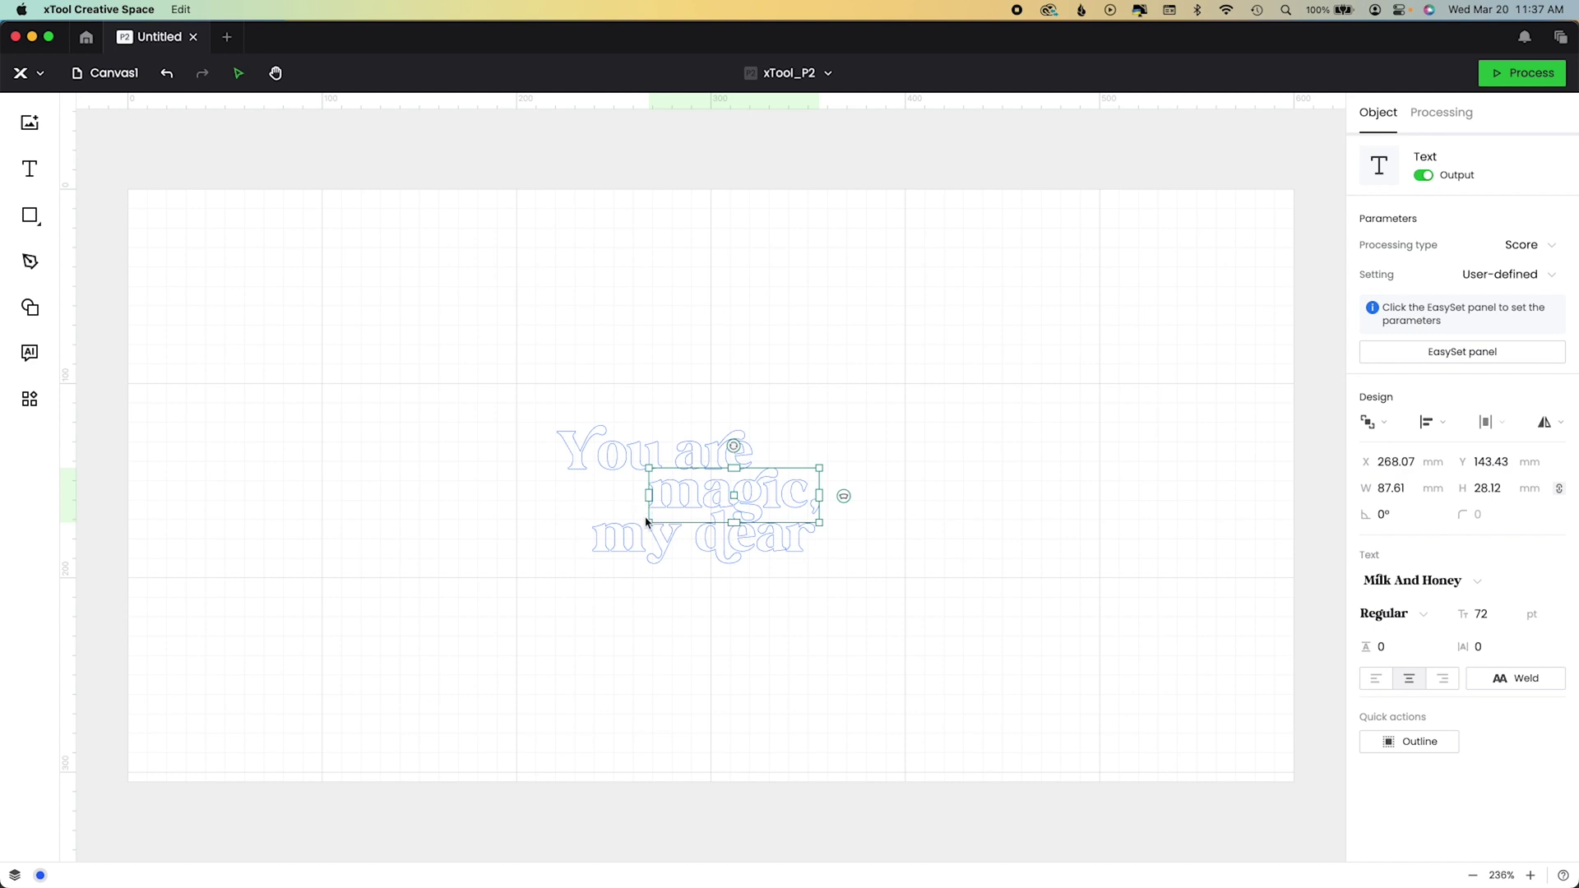
pyautogui.click(755, 541)
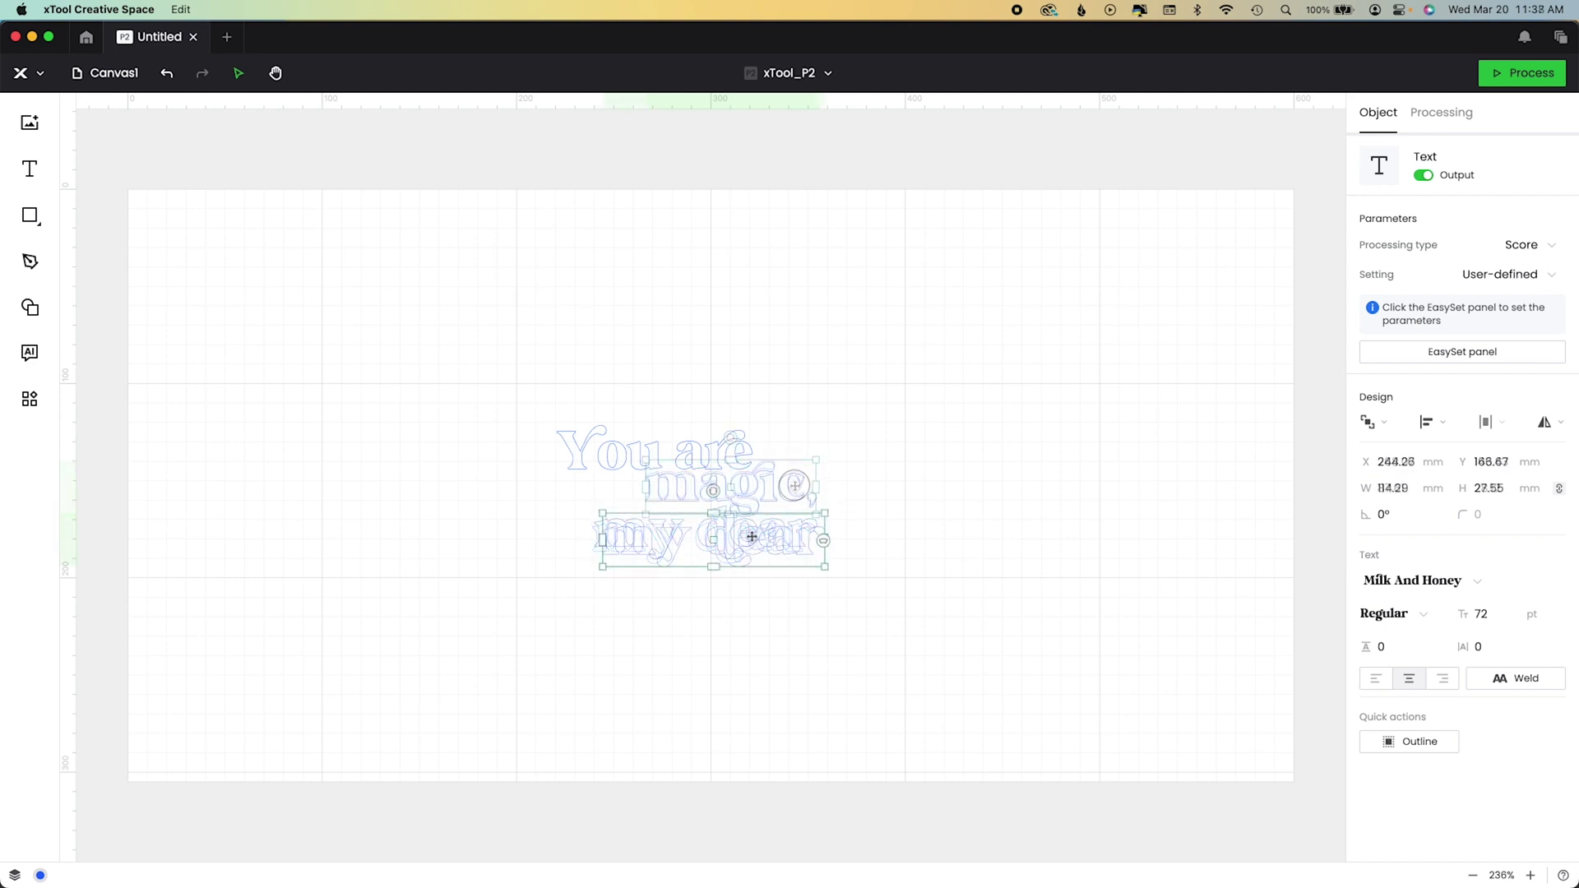
pyautogui.moveTo(757, 543); pyautogui.dragTo(789, 617)
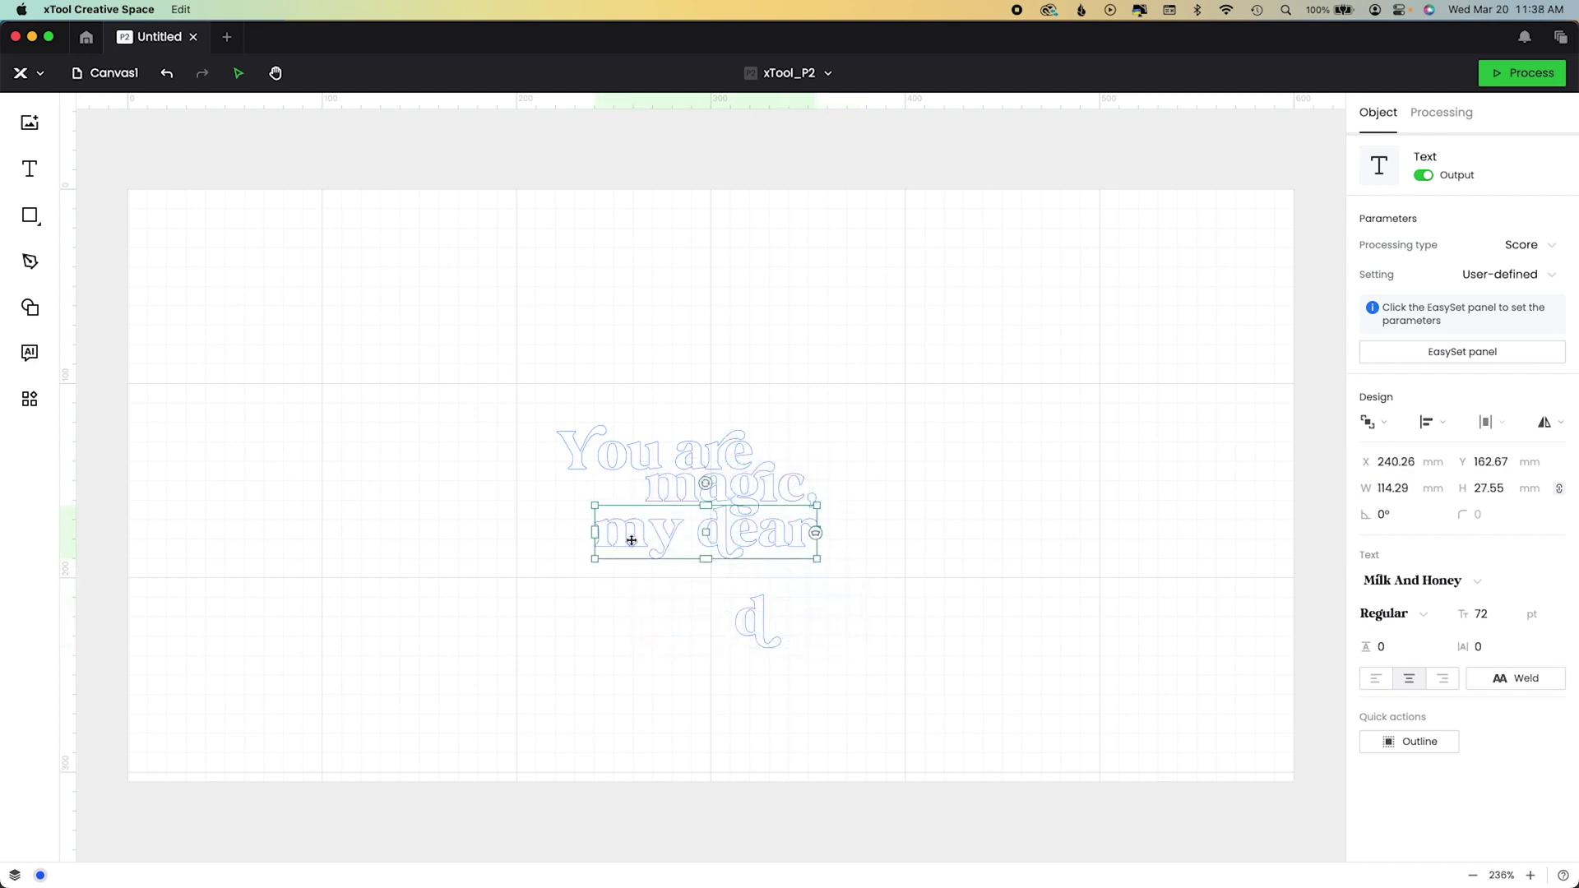
pyautogui.moveTo(628, 536); pyautogui.dragTo(644, 675)
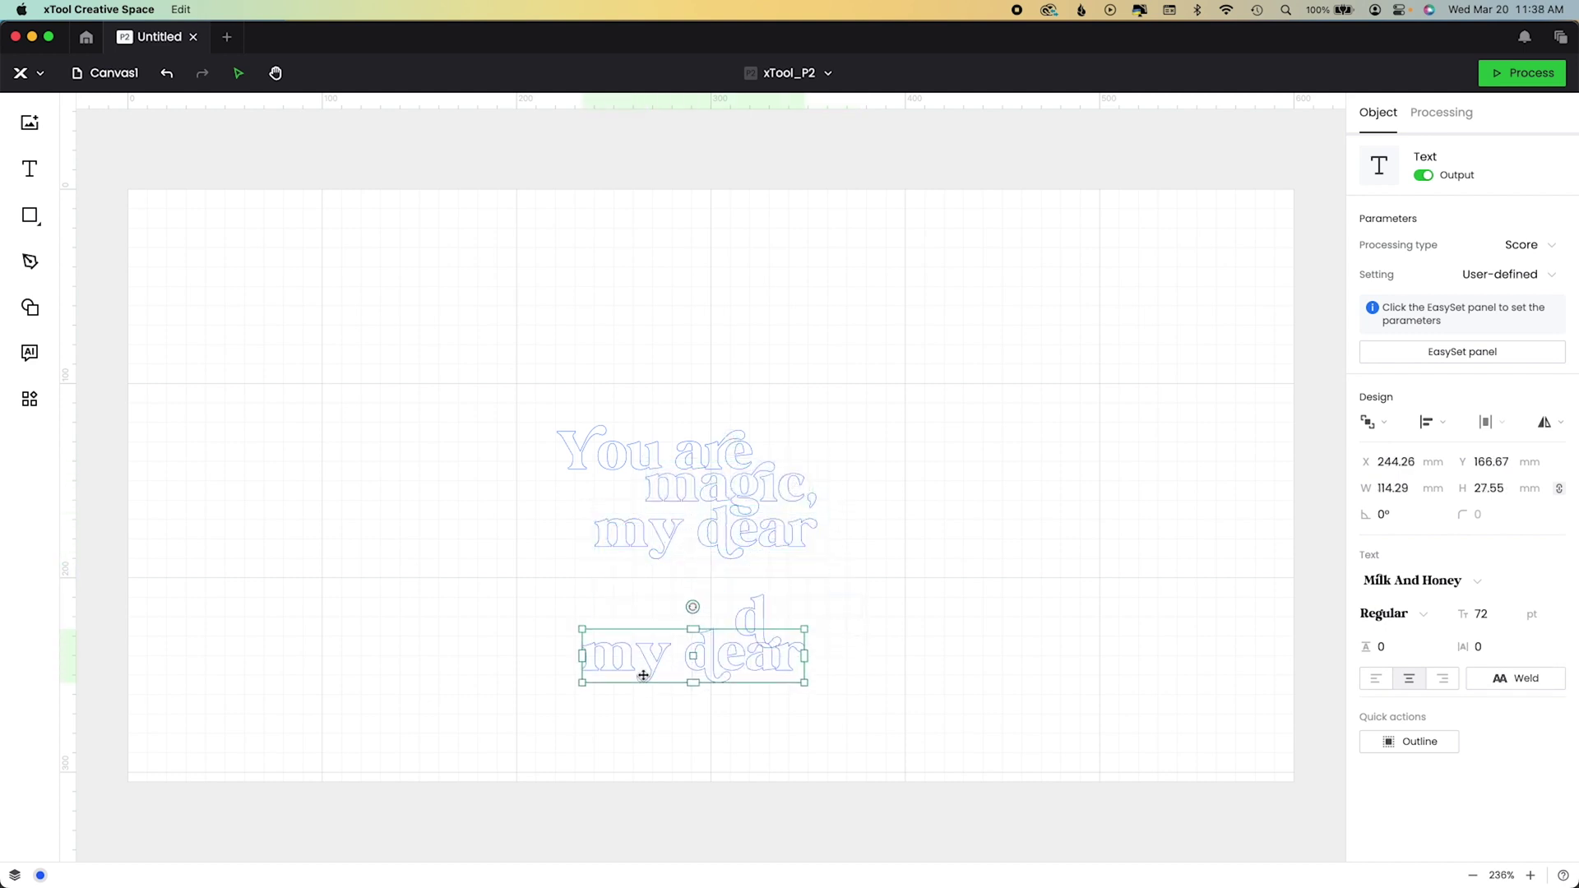
pyautogui.click(708, 531)
pyautogui.click(691, 461)
pyautogui.click(631, 529)
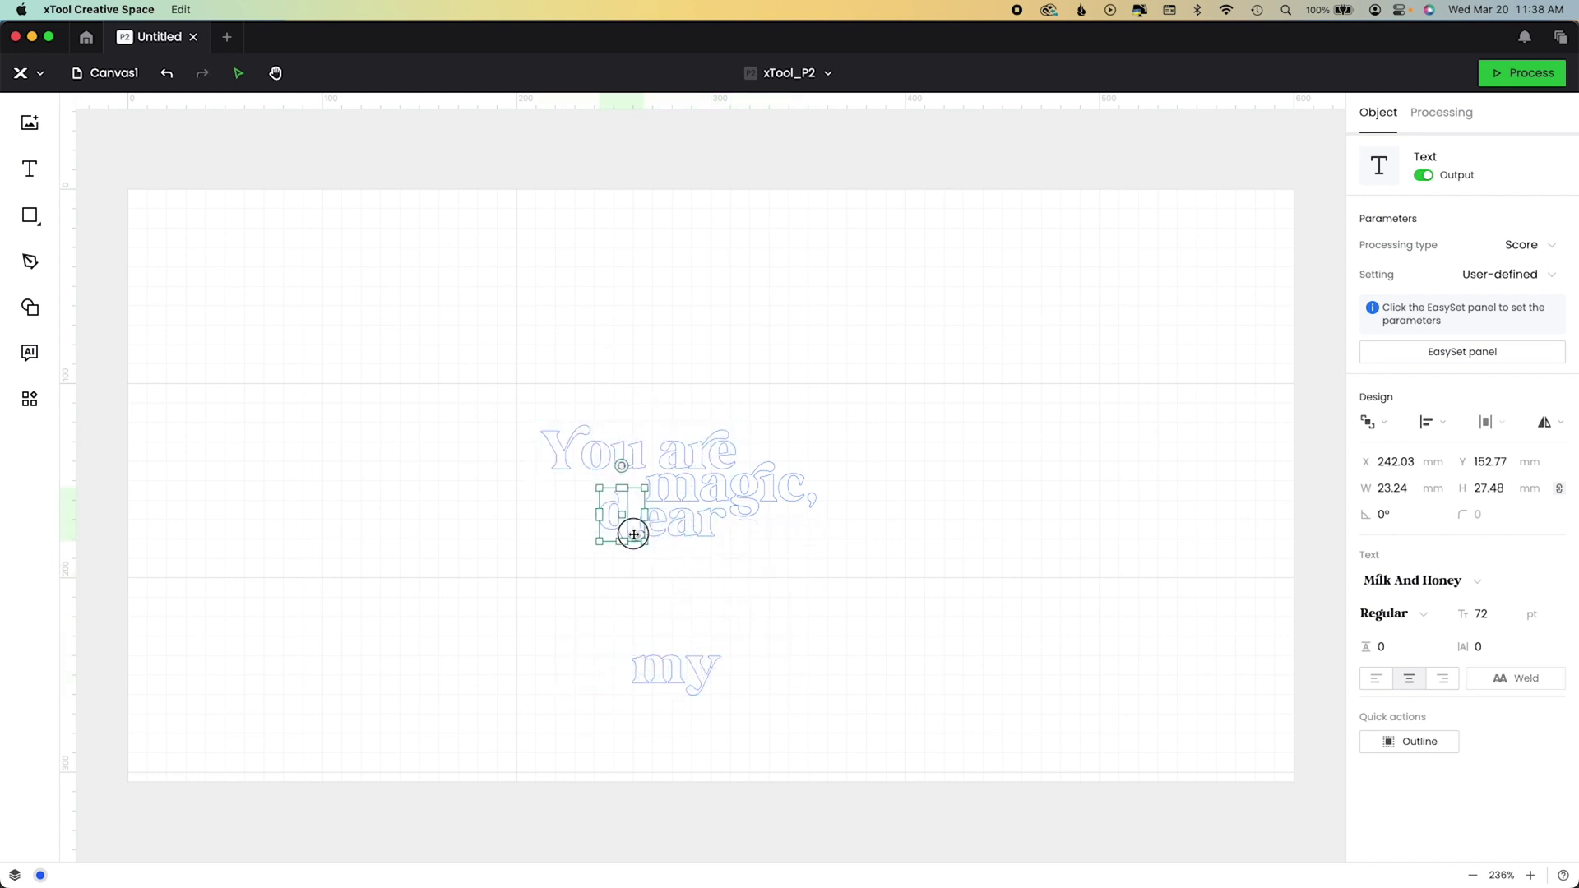
pyautogui.press('Escape')
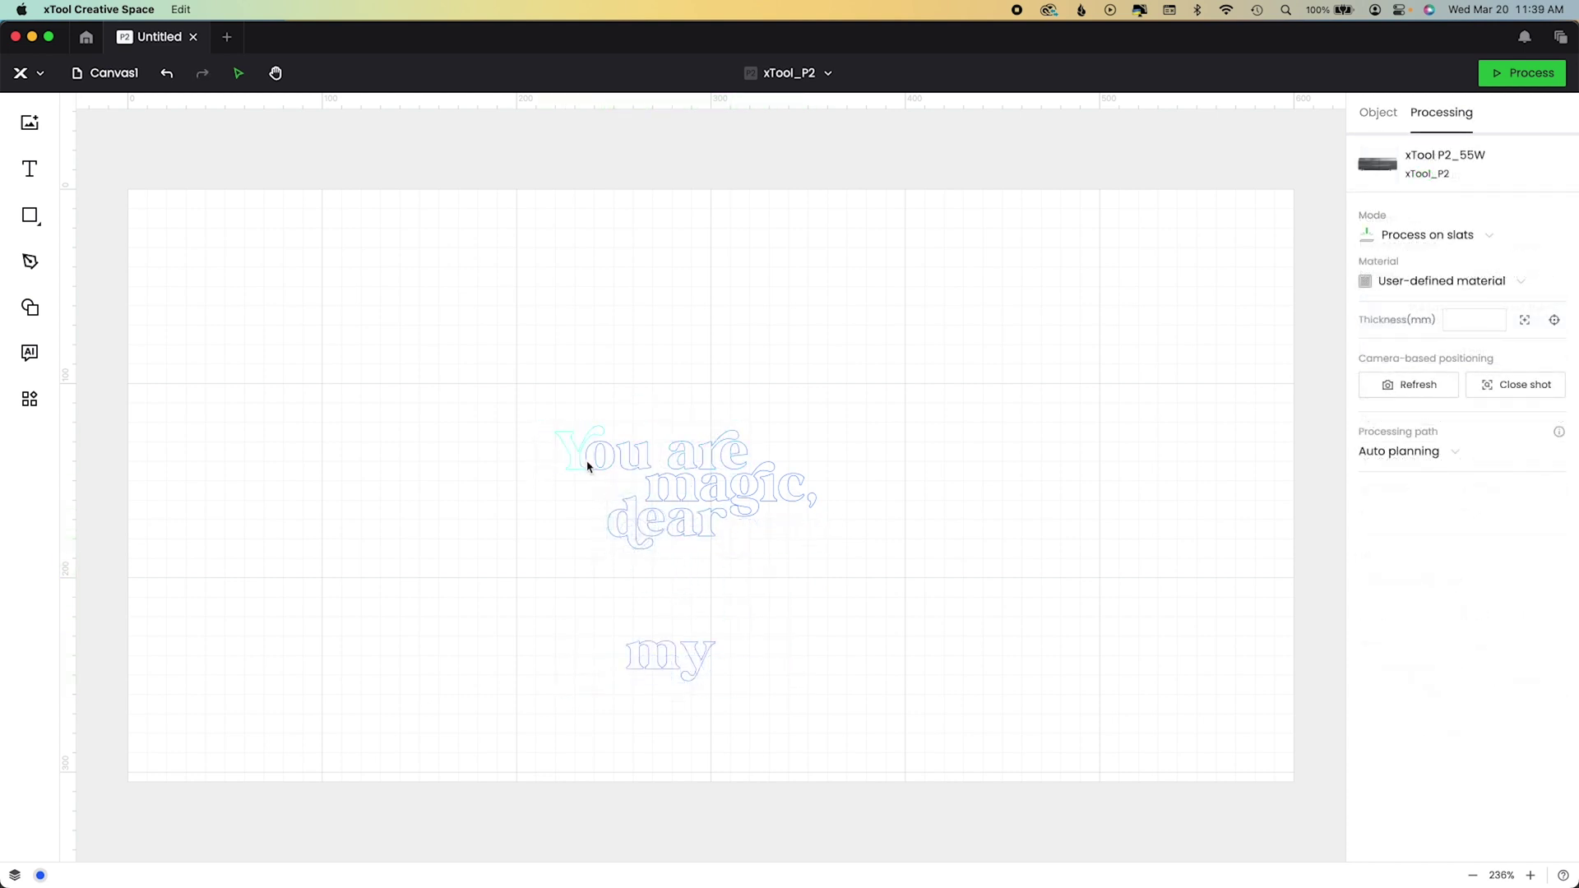
# Delete the word 'my' and leave 'dear' under 'magic,'.
pyautogui.moveTo(700, 644); pyautogui.dragTo(547, 607)
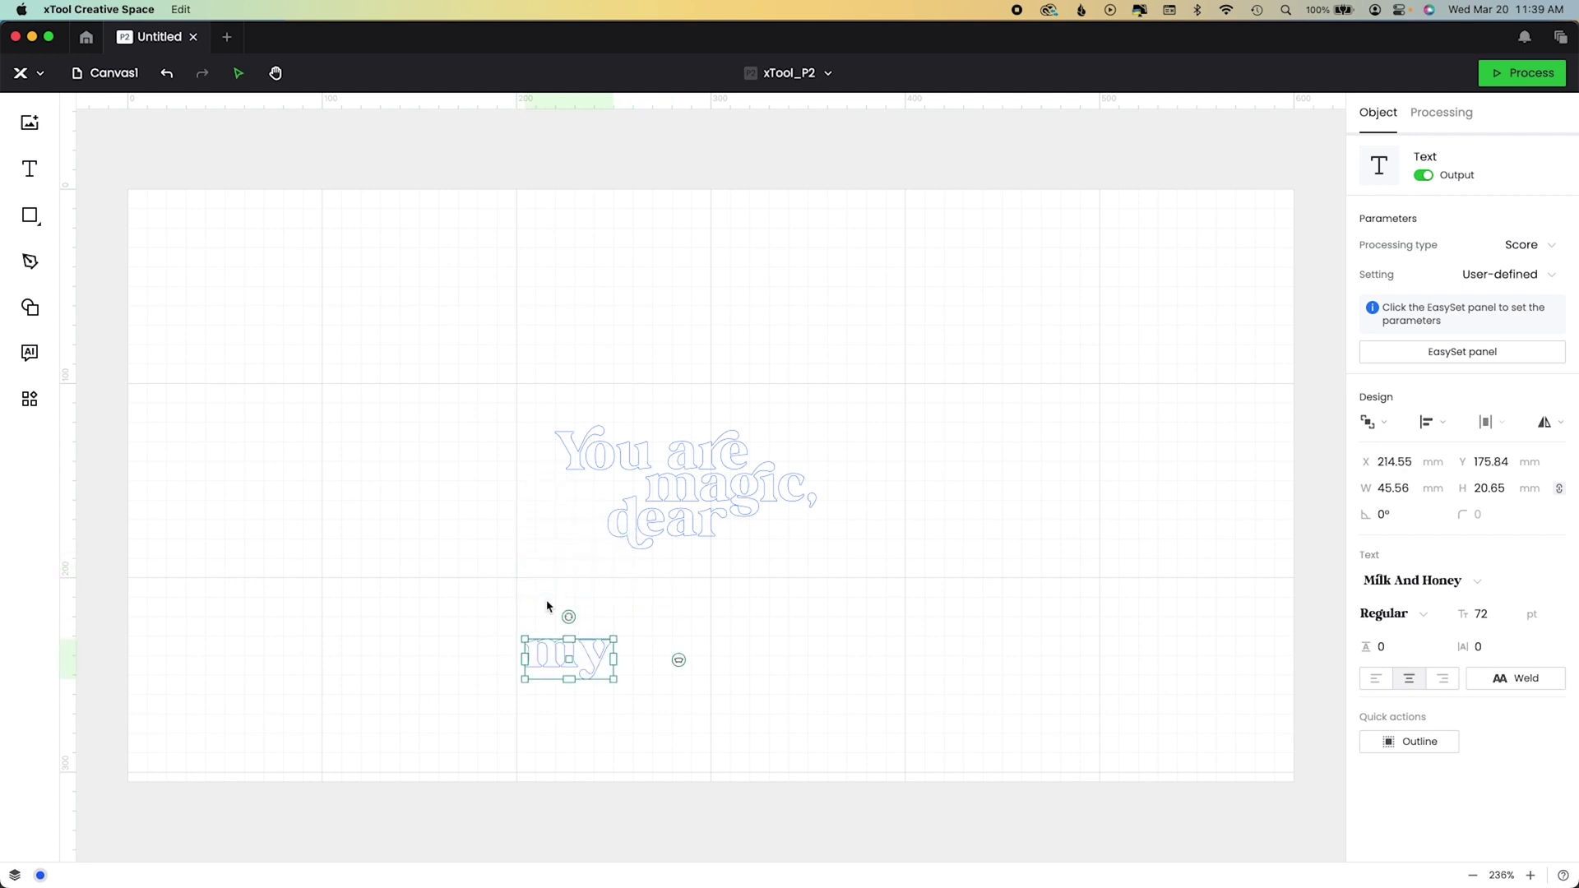
pyautogui.press('Delete')
pyautogui.click(704, 537)
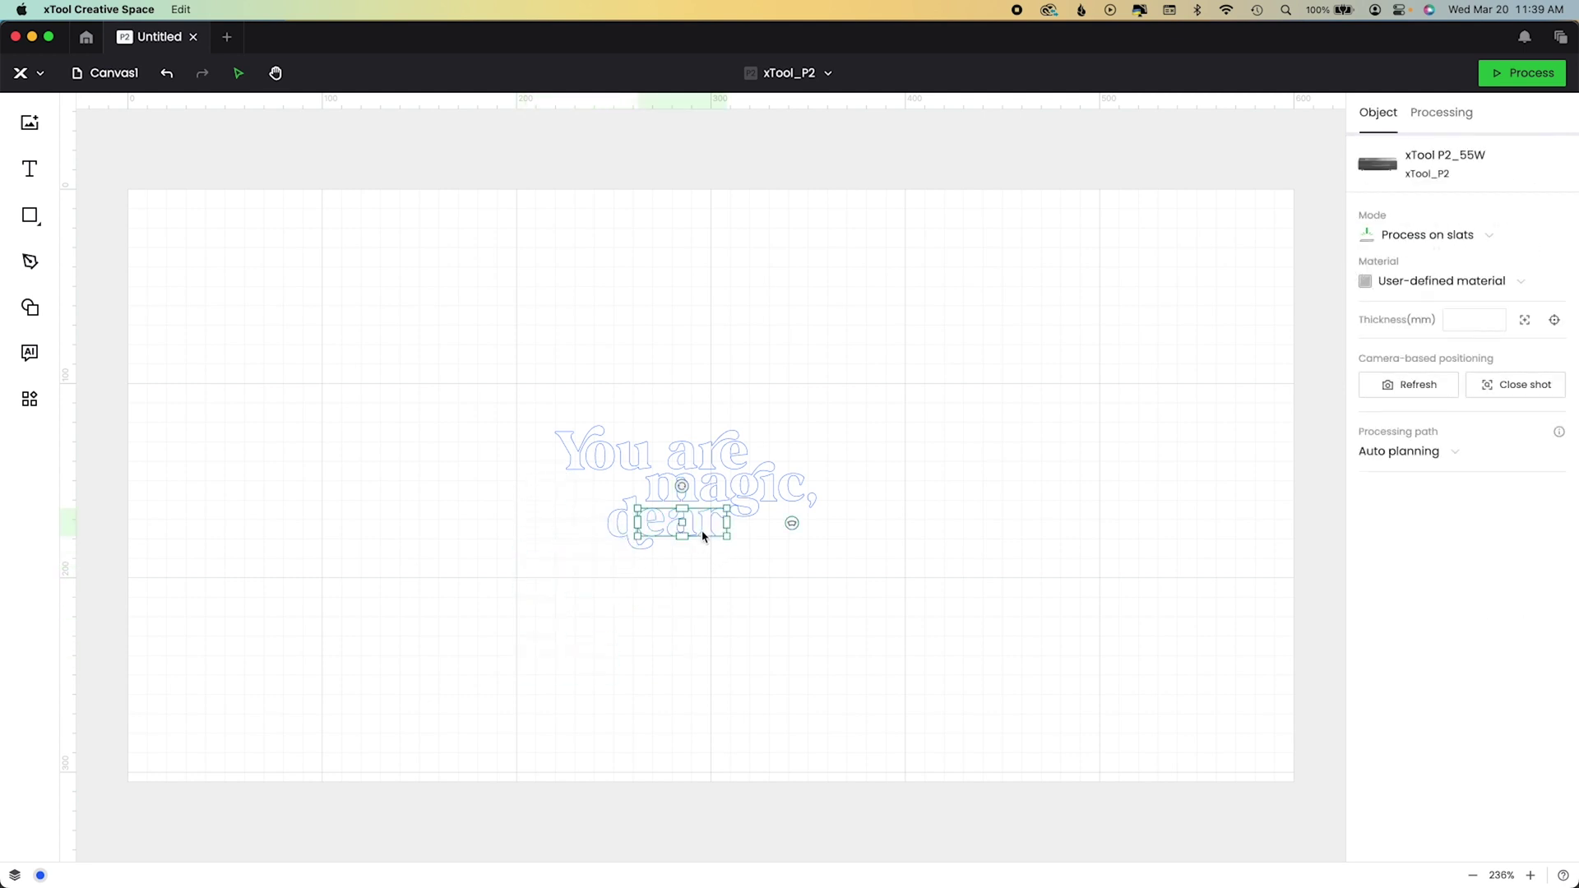
pyautogui.keyDown('shift'); pyautogui.click(616, 536); pyautogui.keyUp('shift')
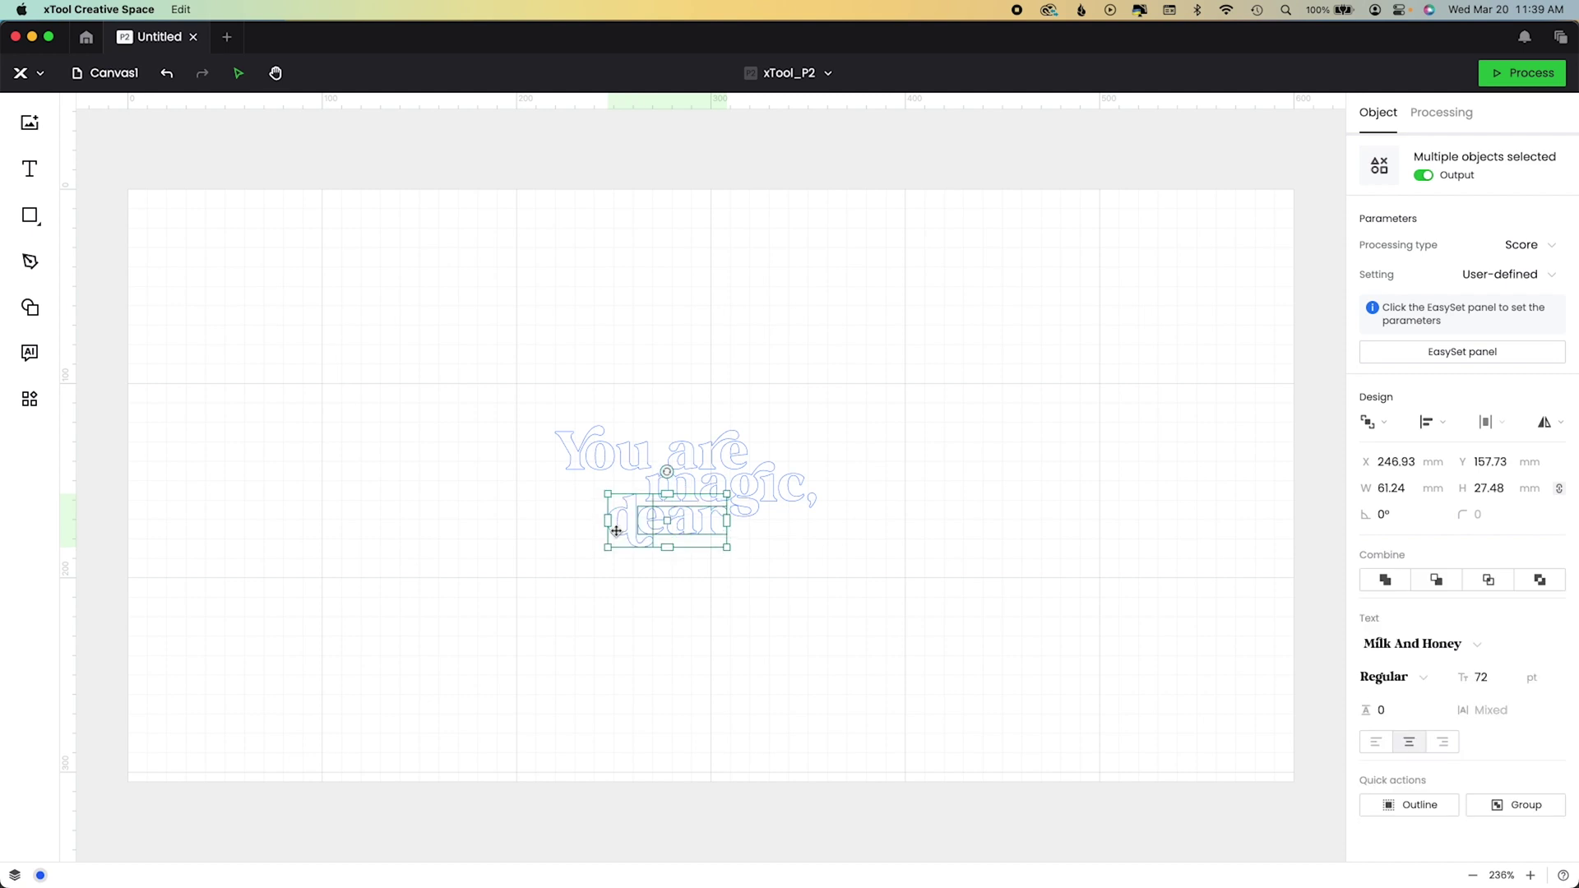
pyautogui.click(576, 487)
# Add a star from the basic shapes and shrink it to about 27.02 × 25.7 mm.
pyautogui.click(31, 309)
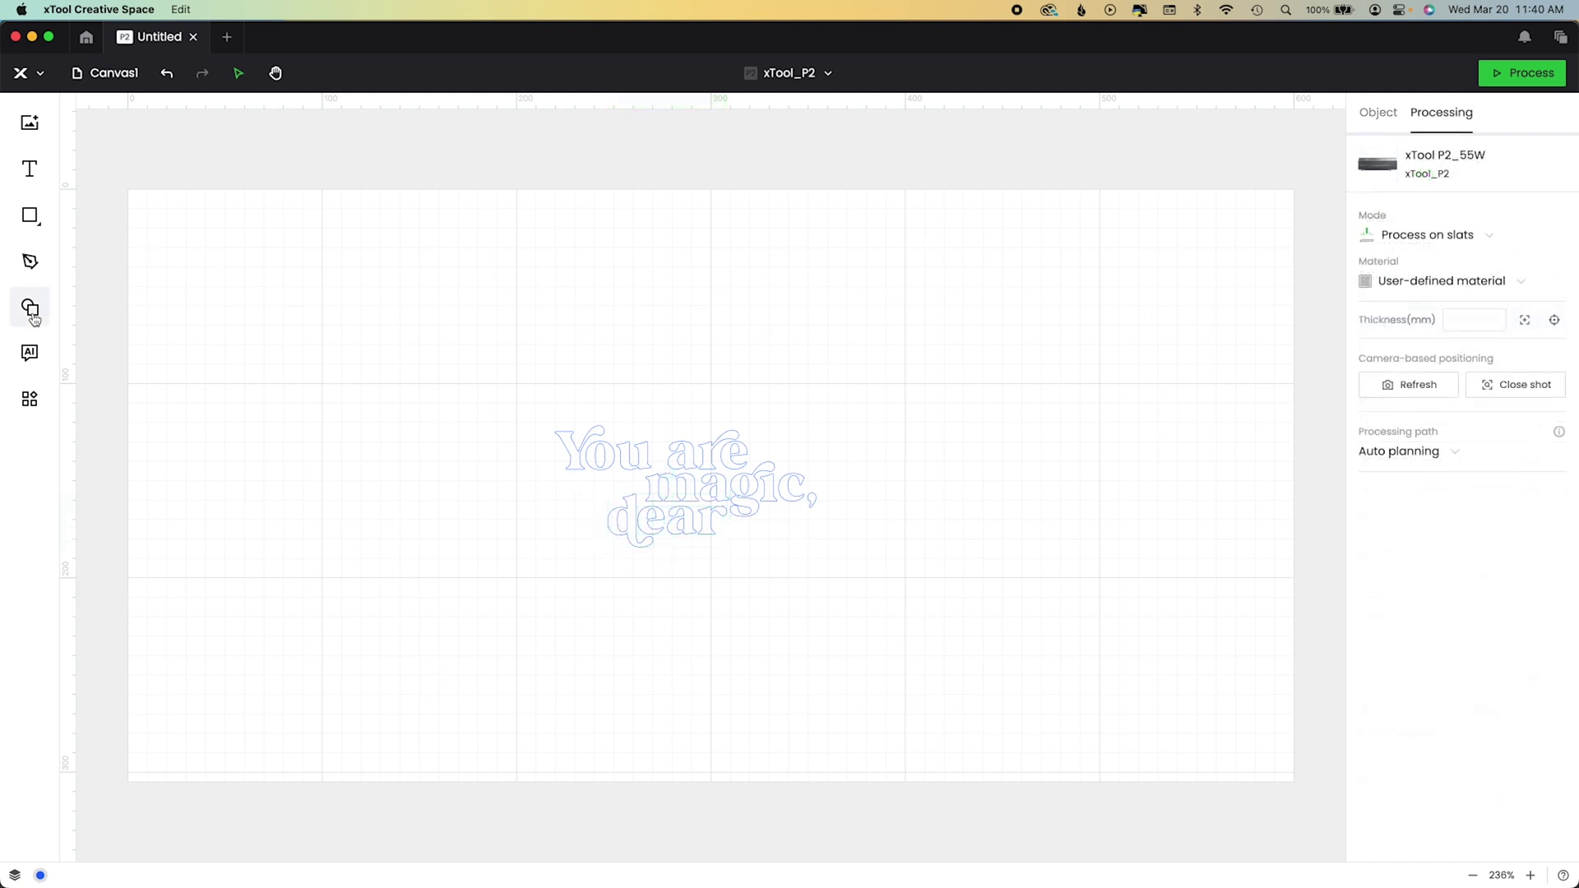
pyautogui.click(233, 153)
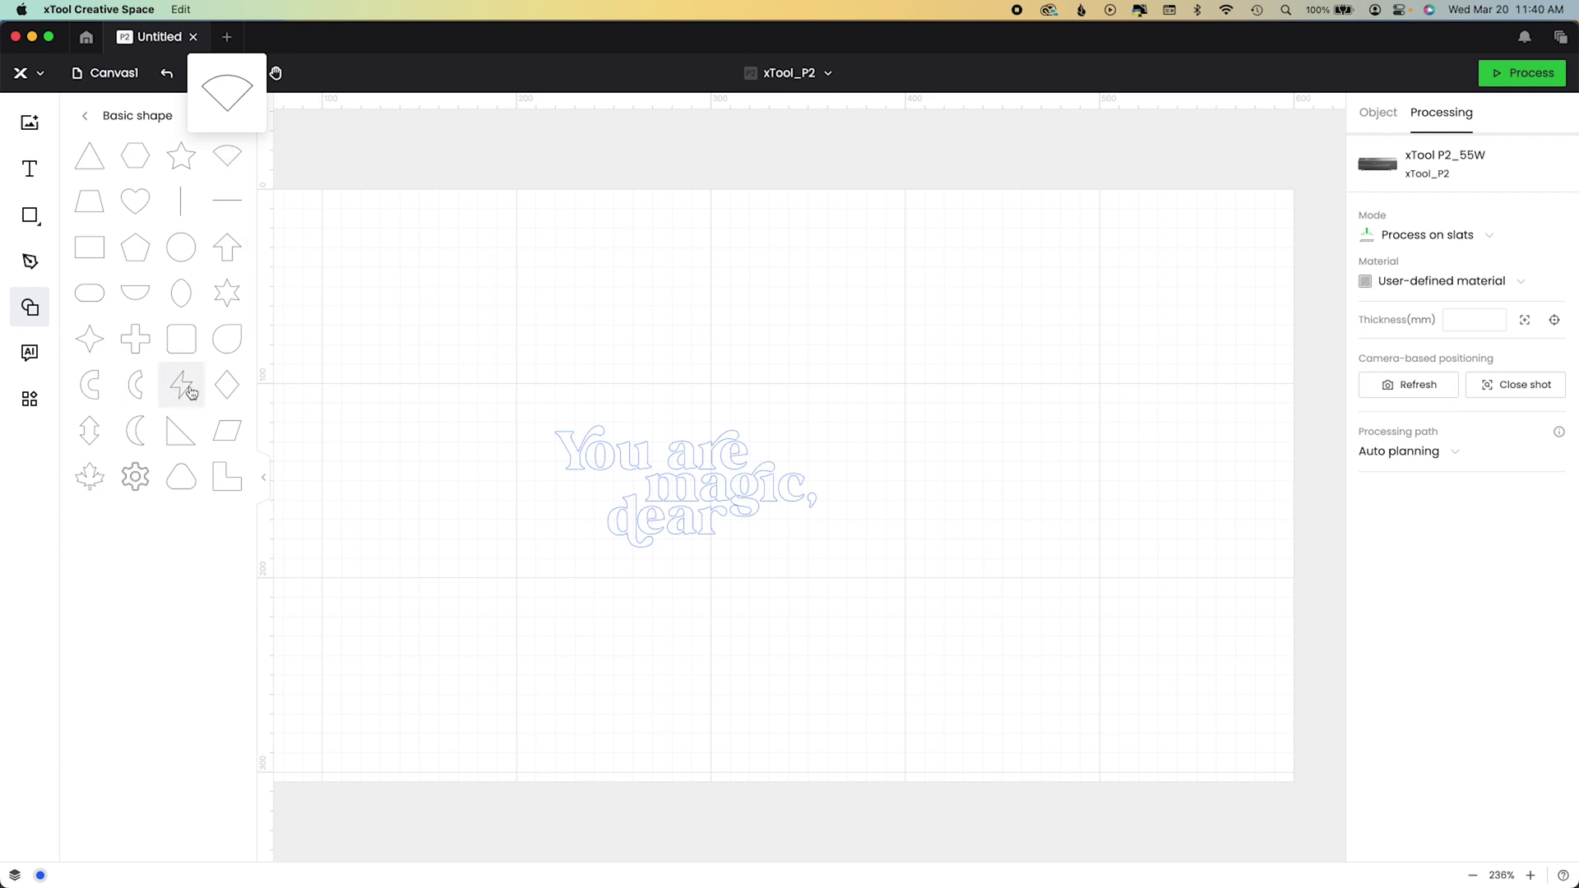
pyautogui.click(181, 155)
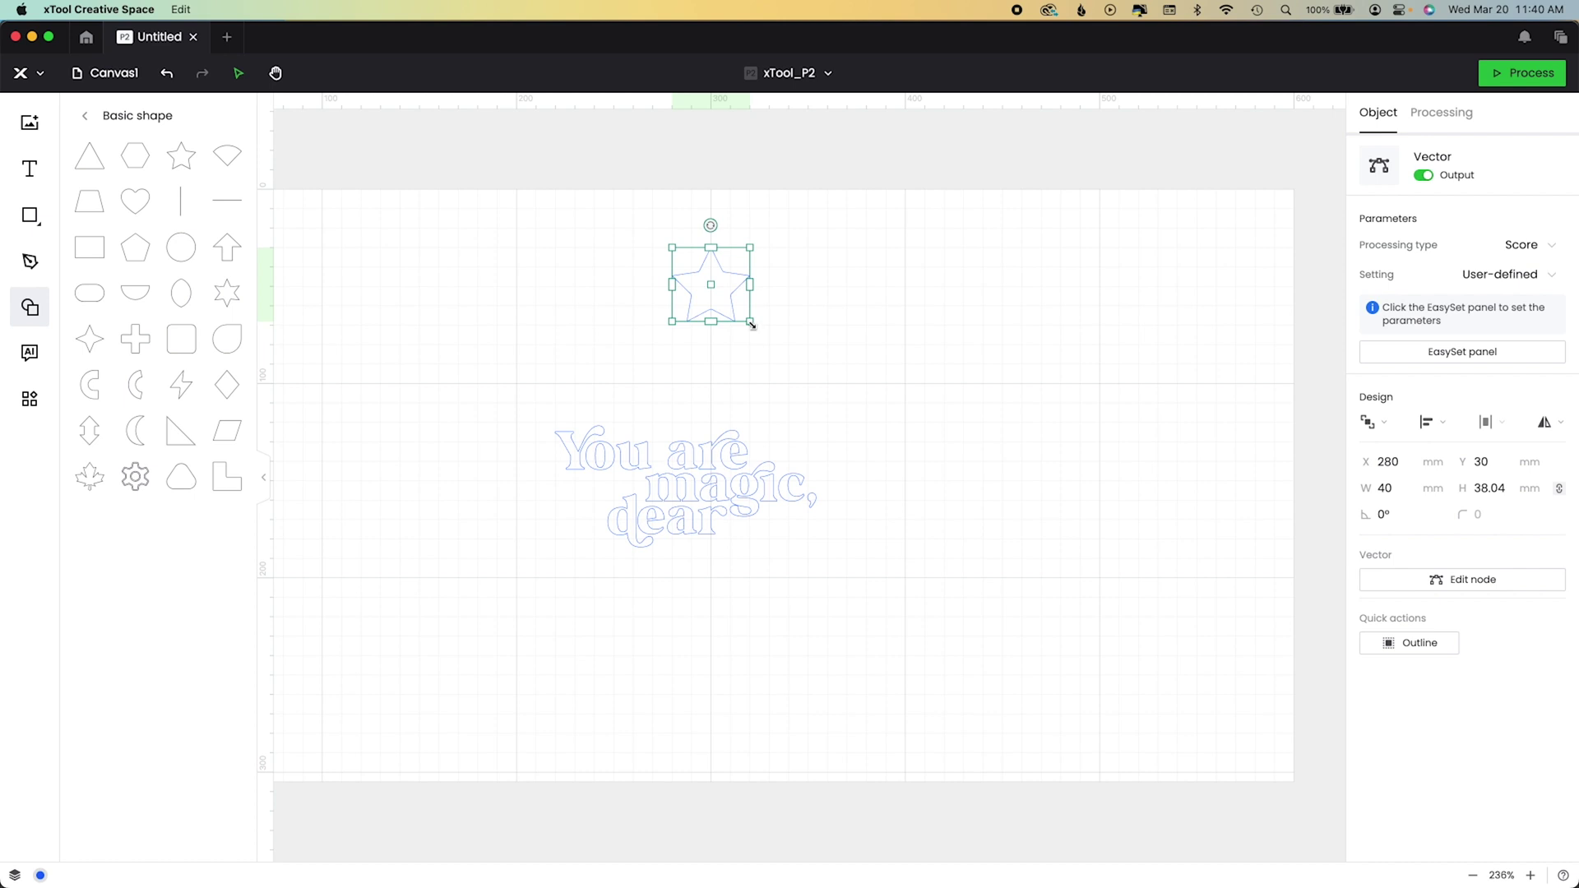
pyautogui.moveTo(744, 313); pyautogui.dragTo(575, 521)
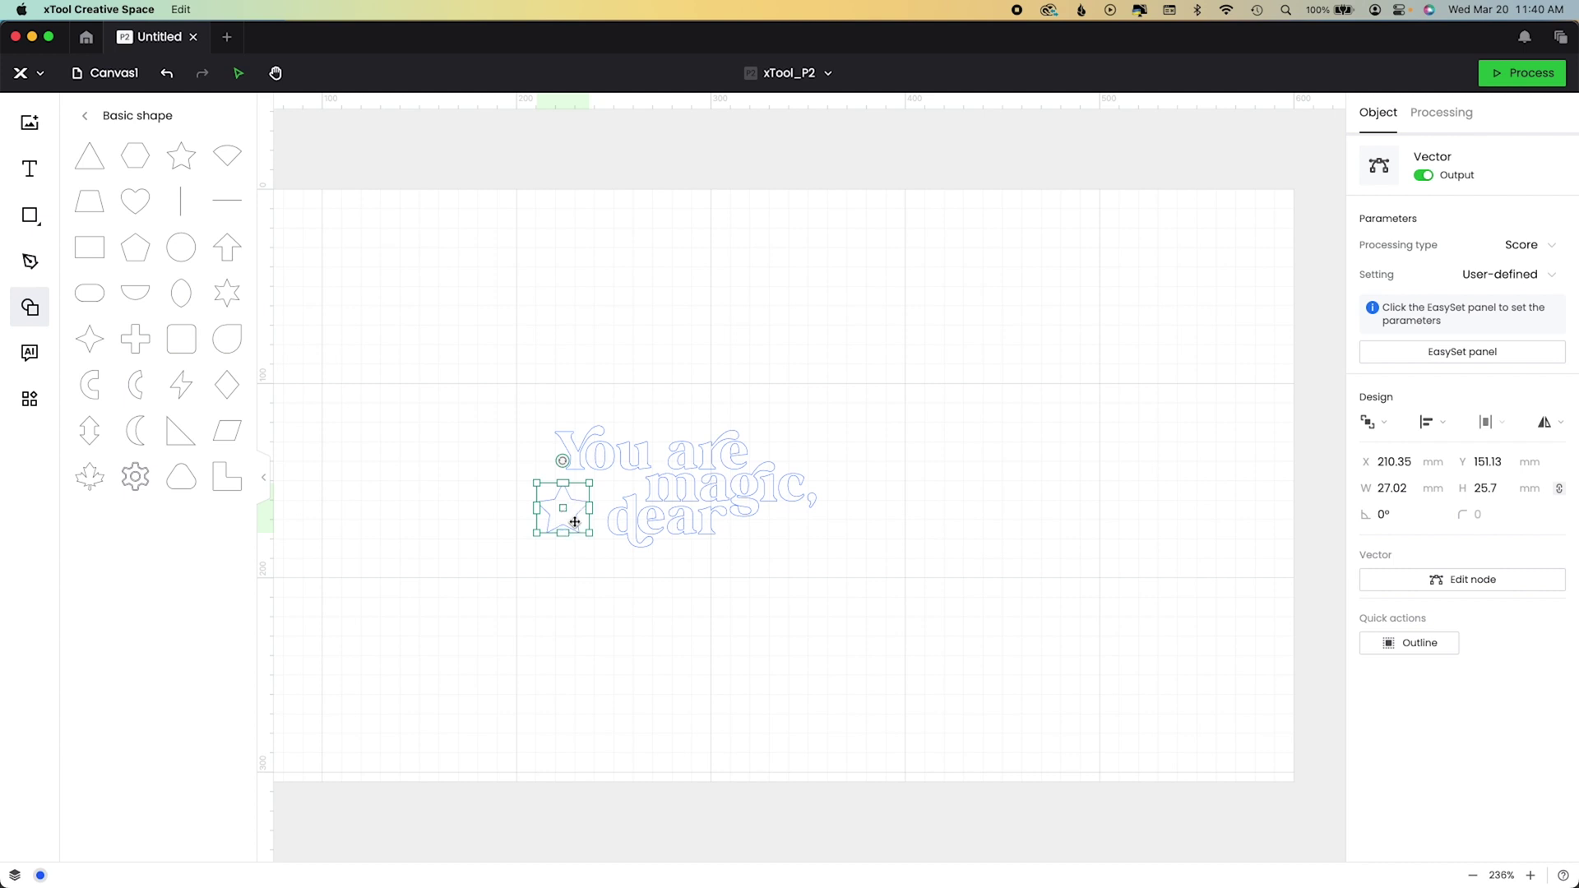
# Centre the lettering and star in view, reselect the star and enter node editing.
pyautogui.scroll(5, 575, 523)
pyautogui.moveTo(546, 638); pyautogui.dragTo(787, 643)
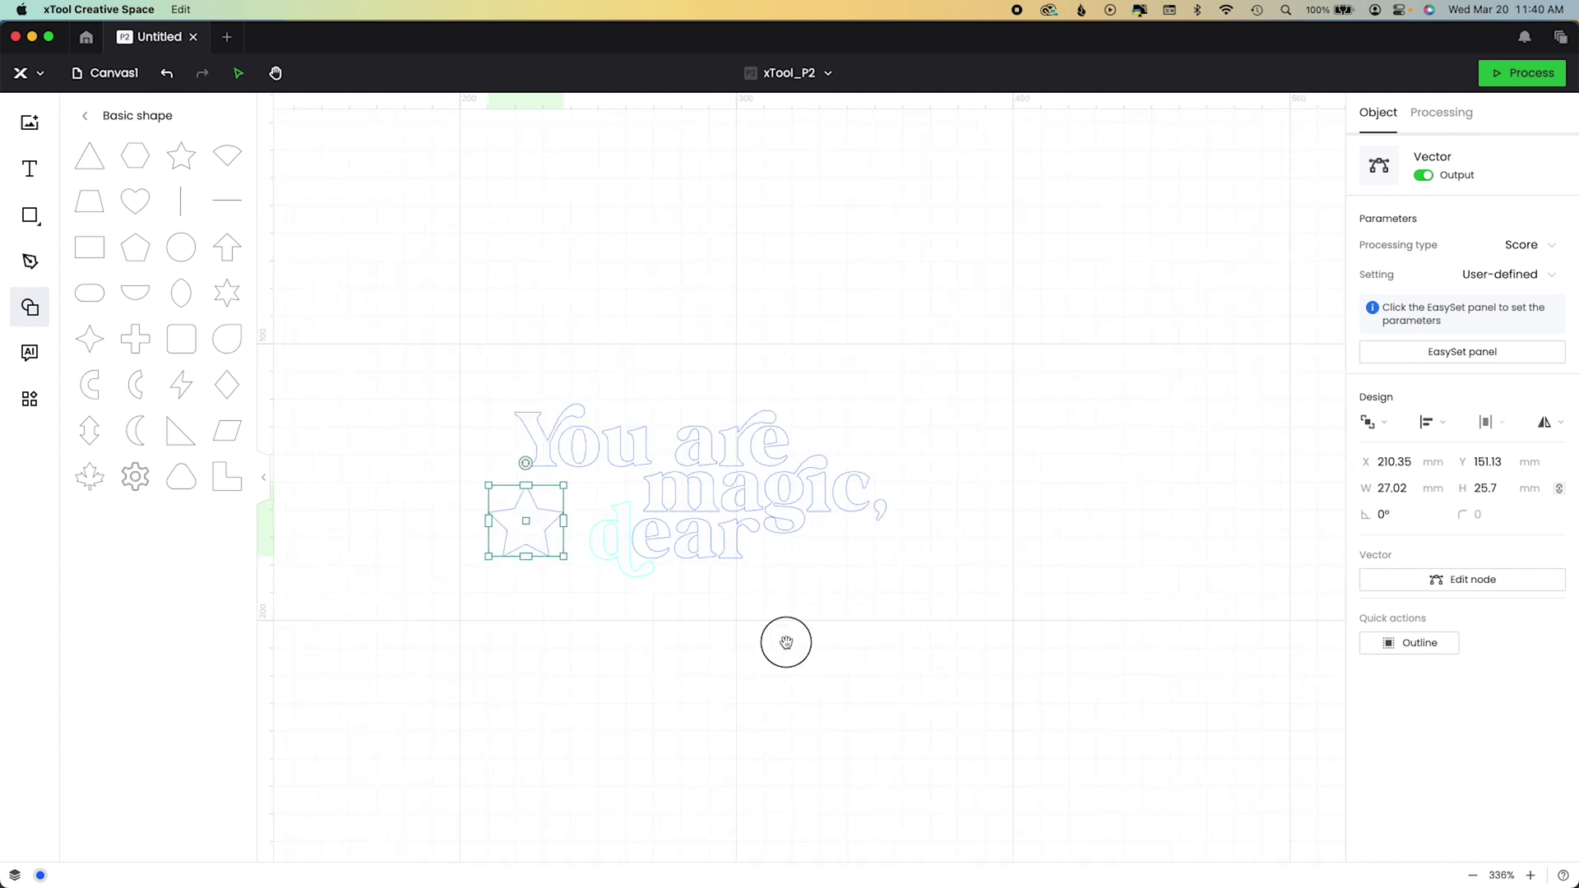
pyautogui.moveTo(663, 625); pyautogui.dragTo(787, 625)
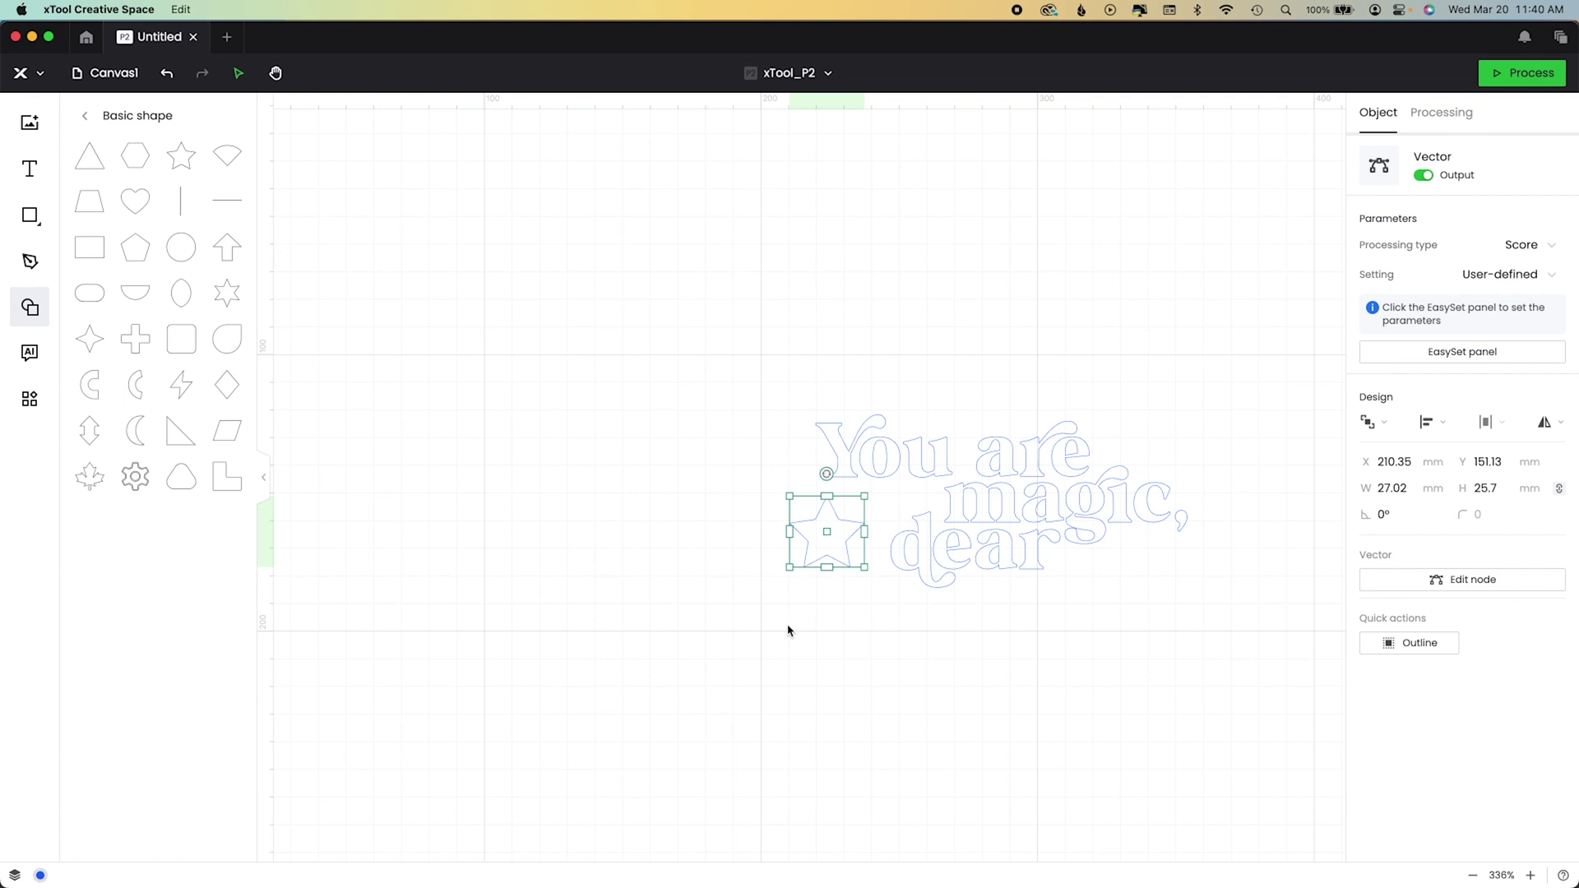
pyautogui.scroll(3, 787, 630)
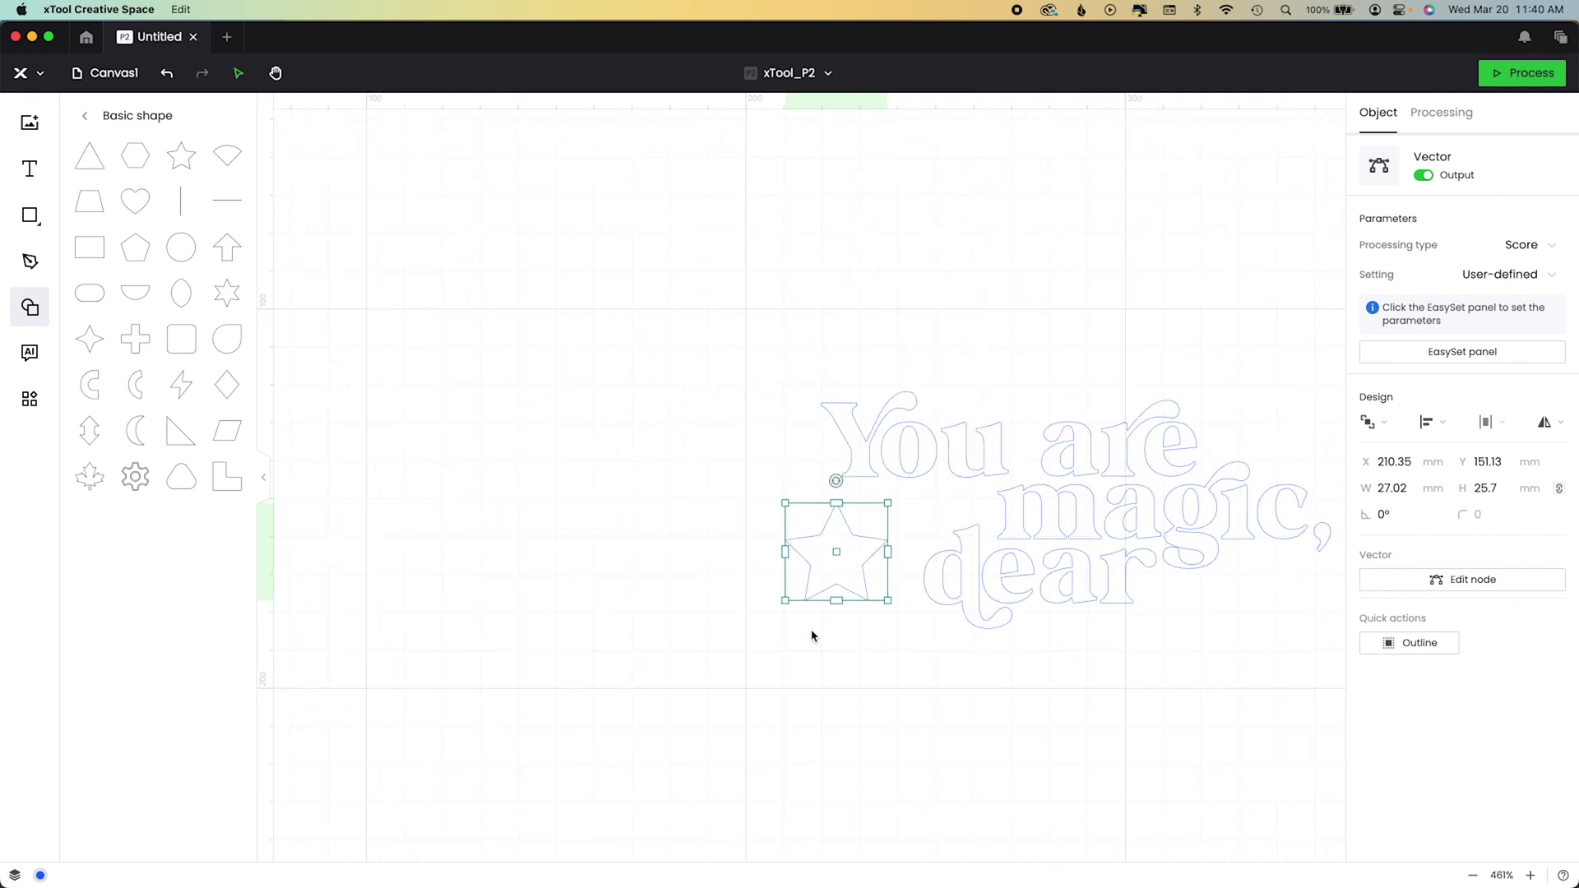
pyautogui.moveTo(816, 635); pyautogui.dragTo(739, 633)
pyautogui.click(1502, 876)
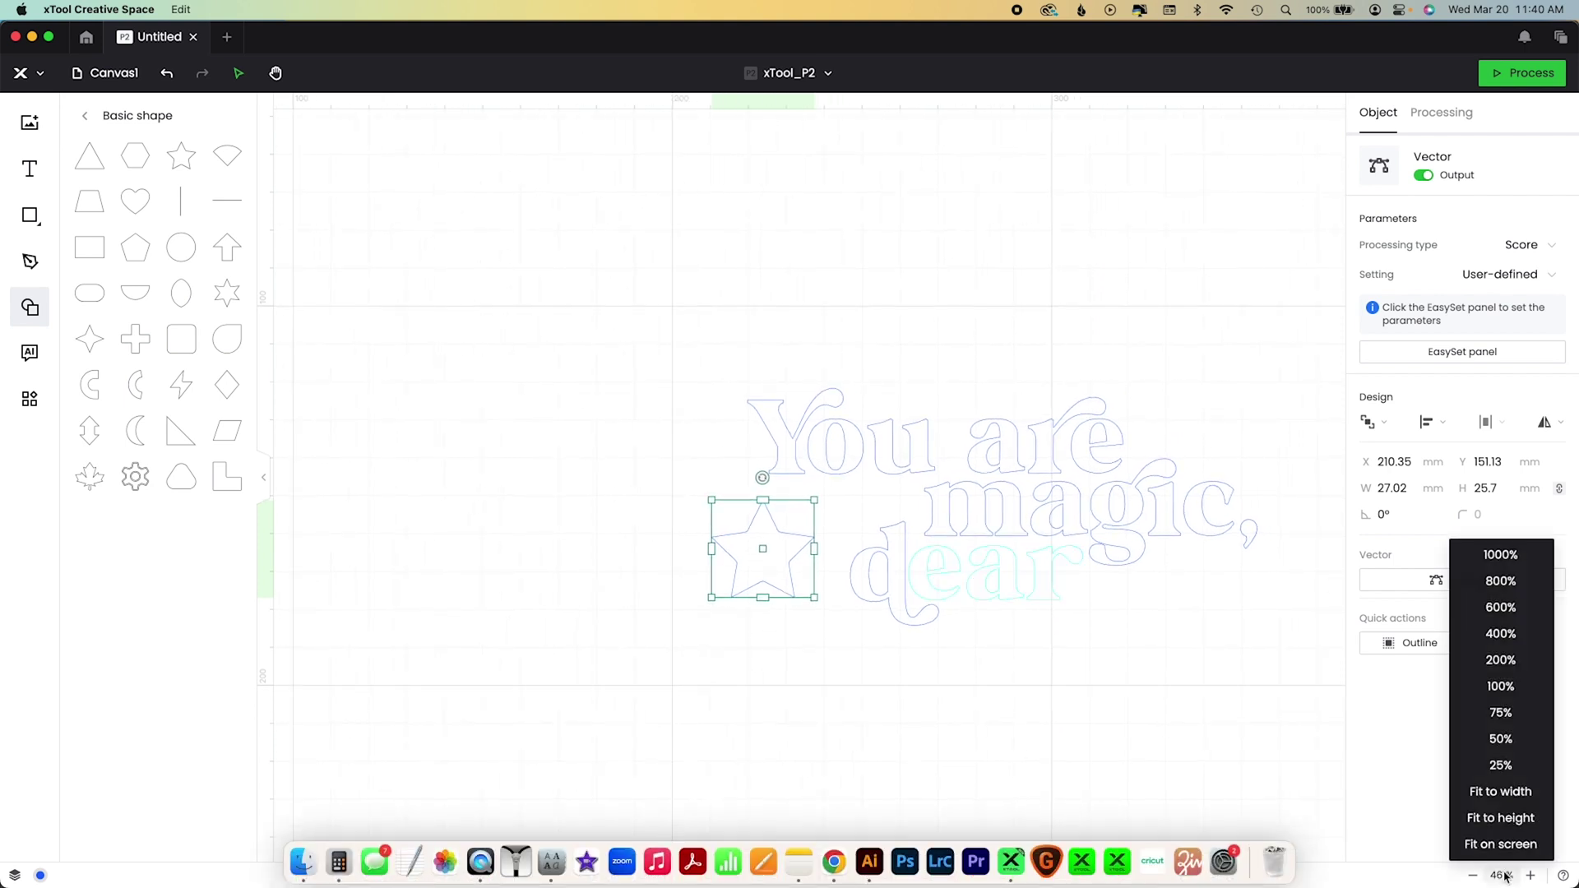
pyautogui.click(989, 693)
pyautogui.click(763, 541)
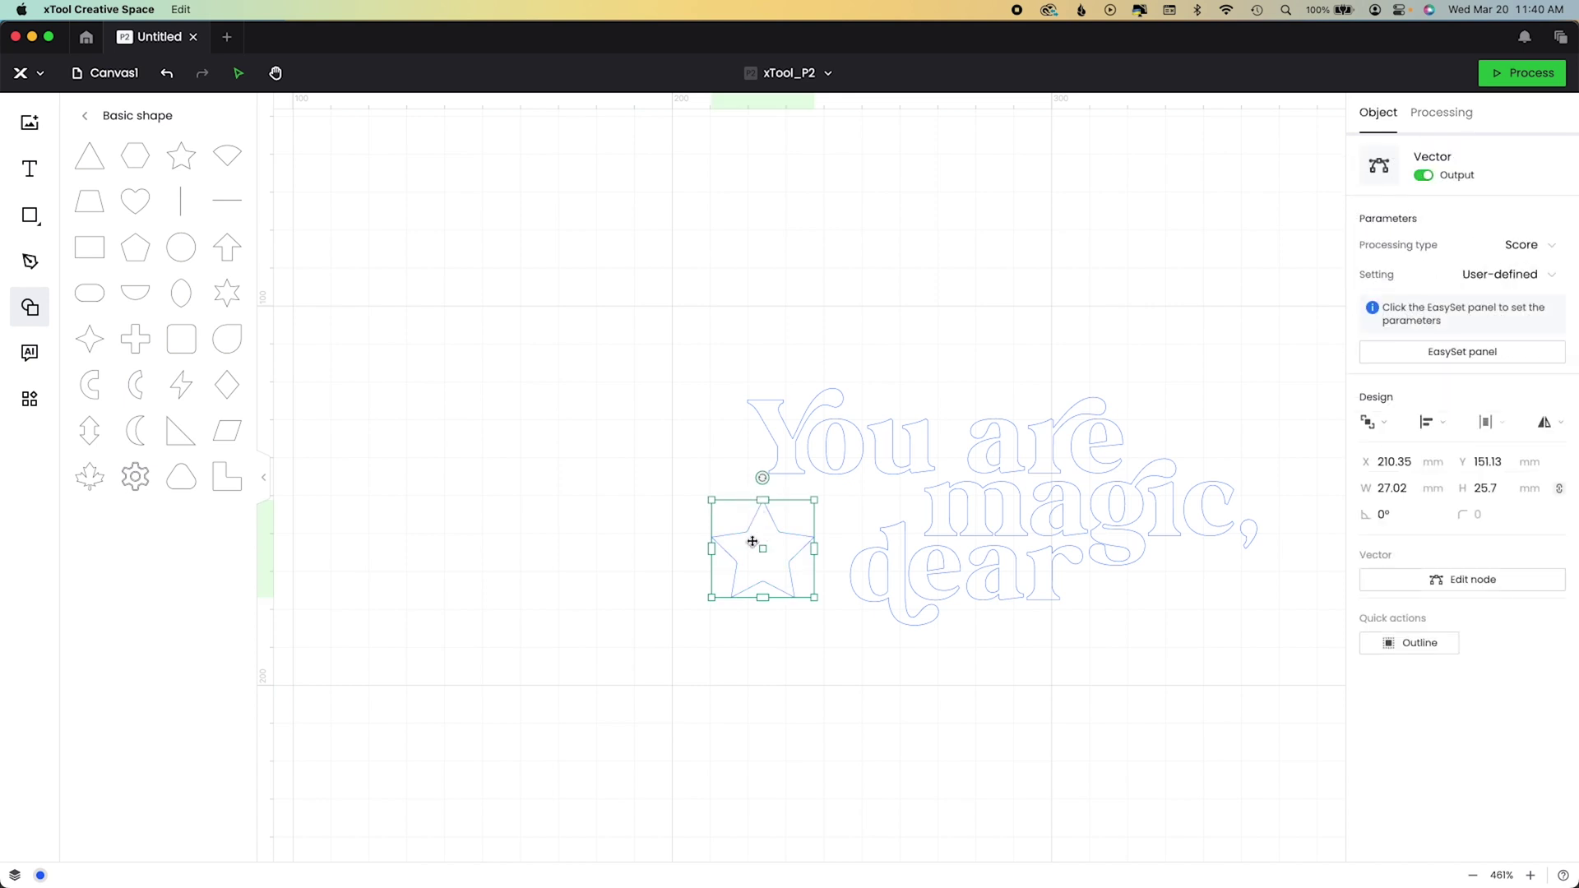
pyautogui.click(1392, 580)
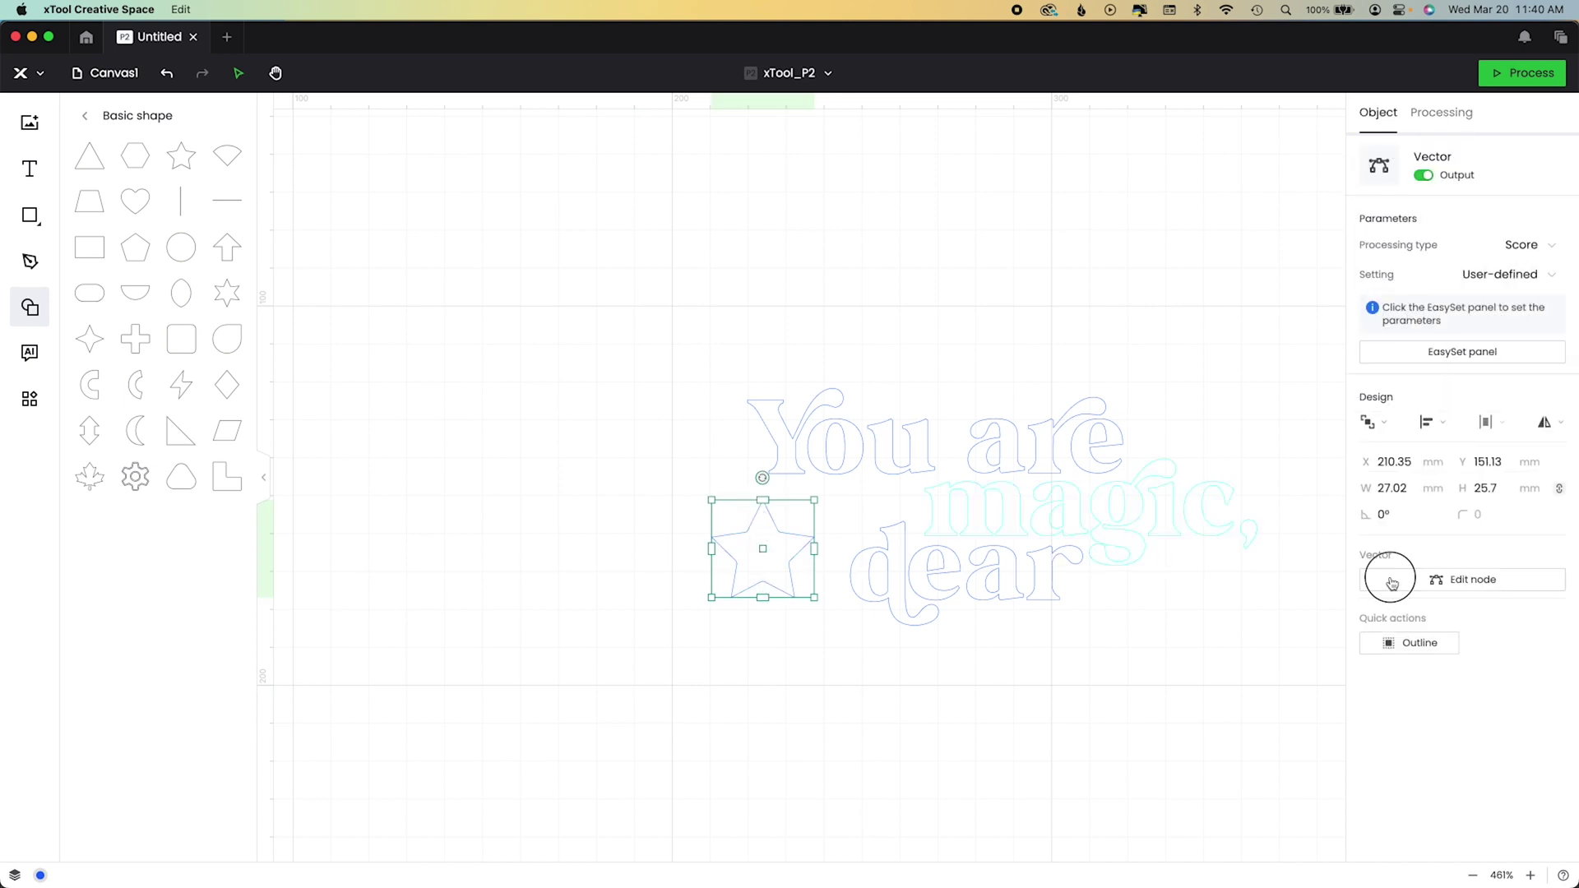
# Select the star's point nodes in turn, undoing an accidental curve change.
pyautogui.click(815, 537)
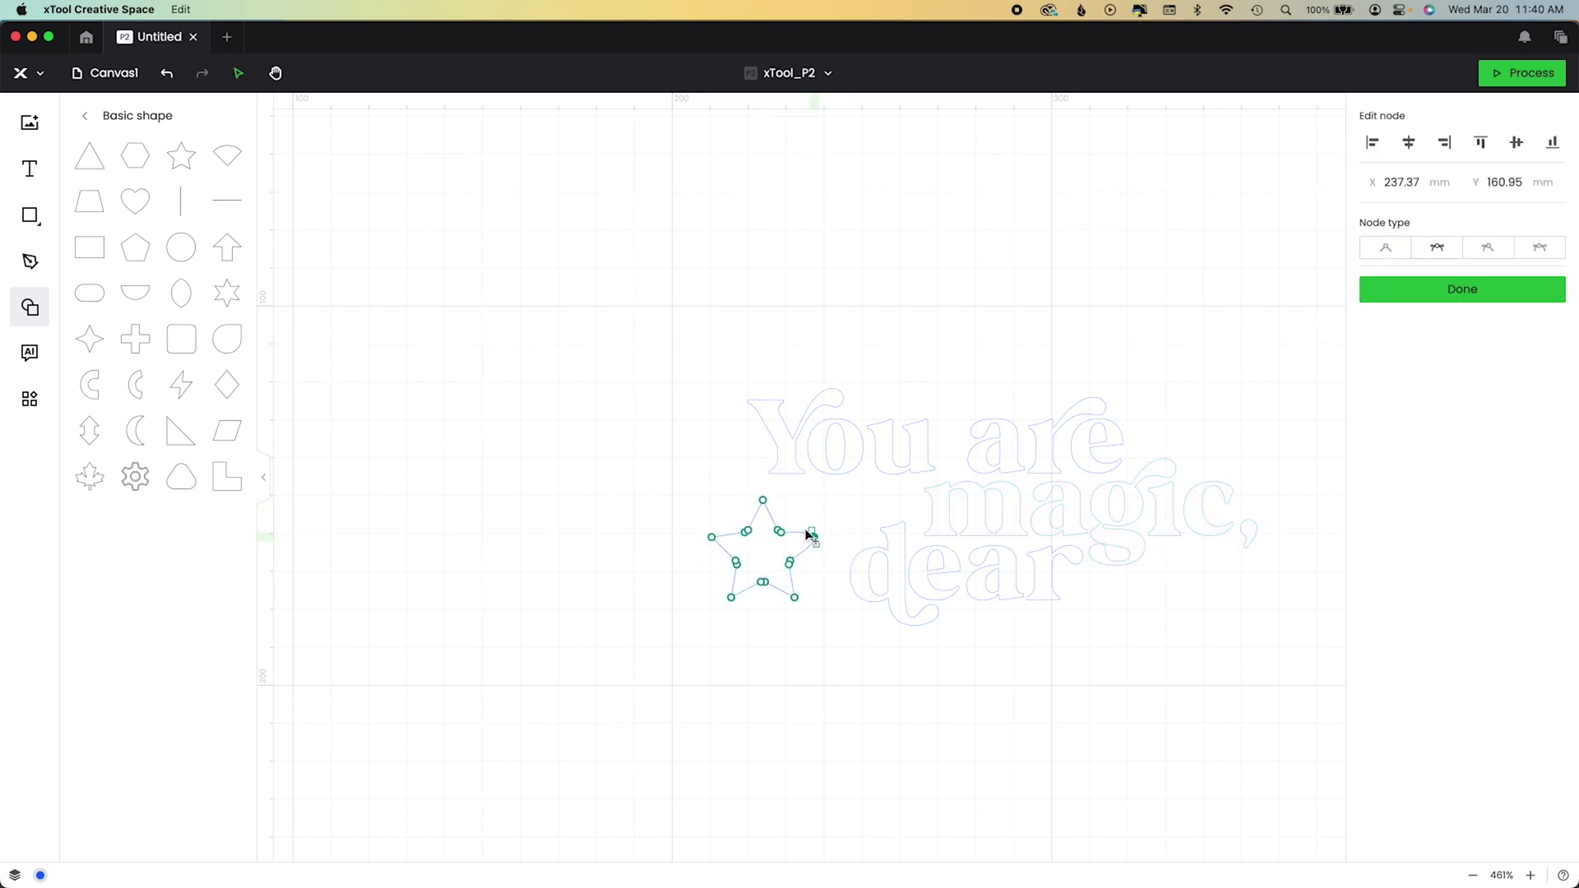
pyautogui.click(763, 500)
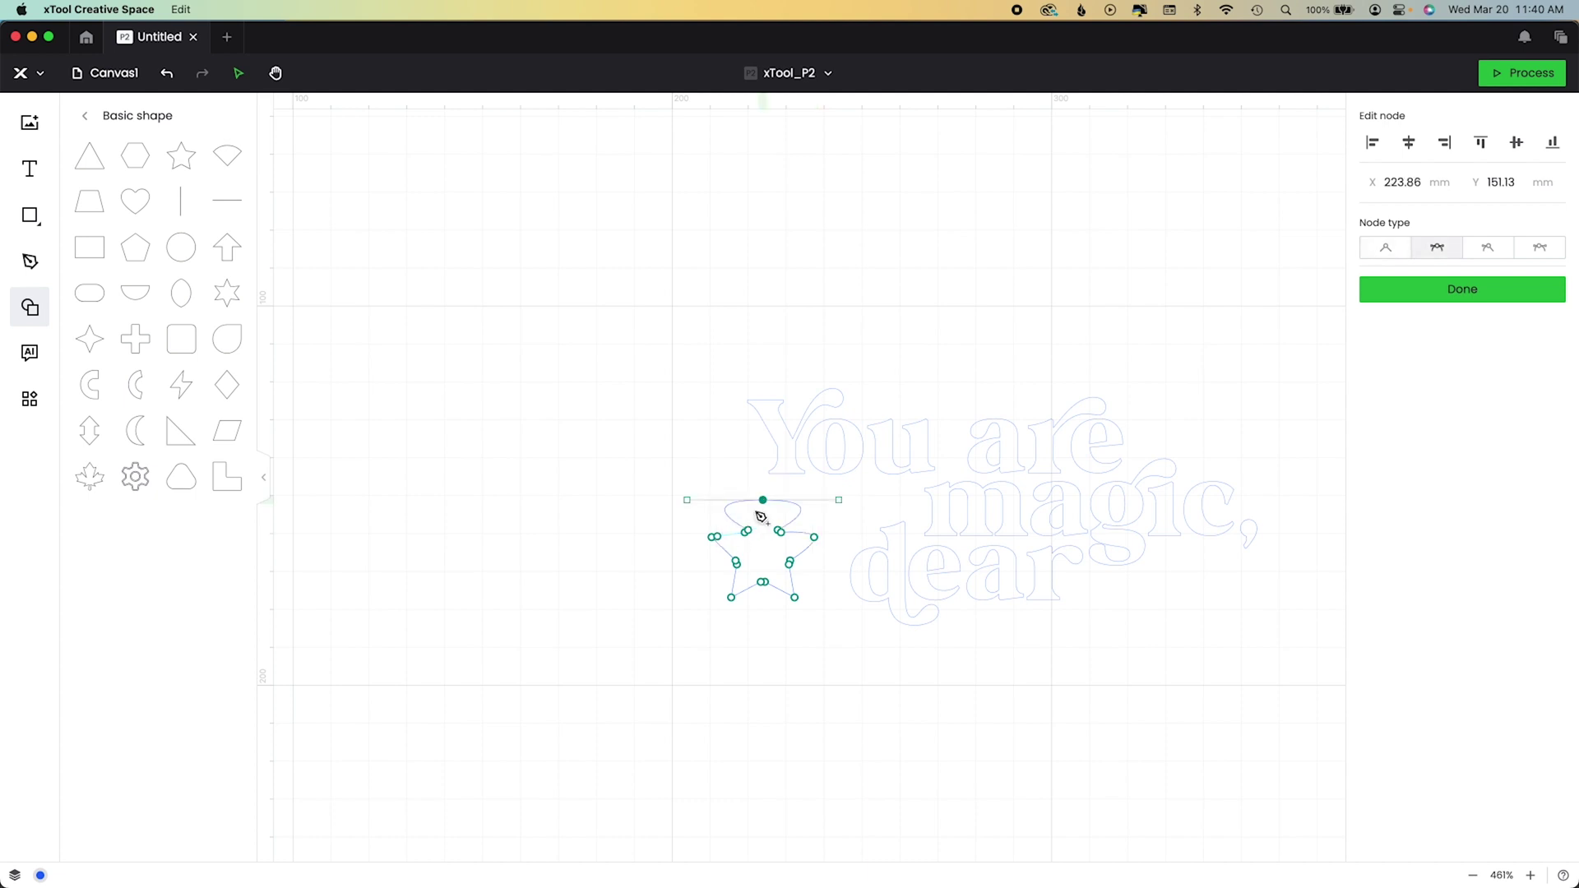
pyautogui.click(713, 537)
pyautogui.press('super+z')
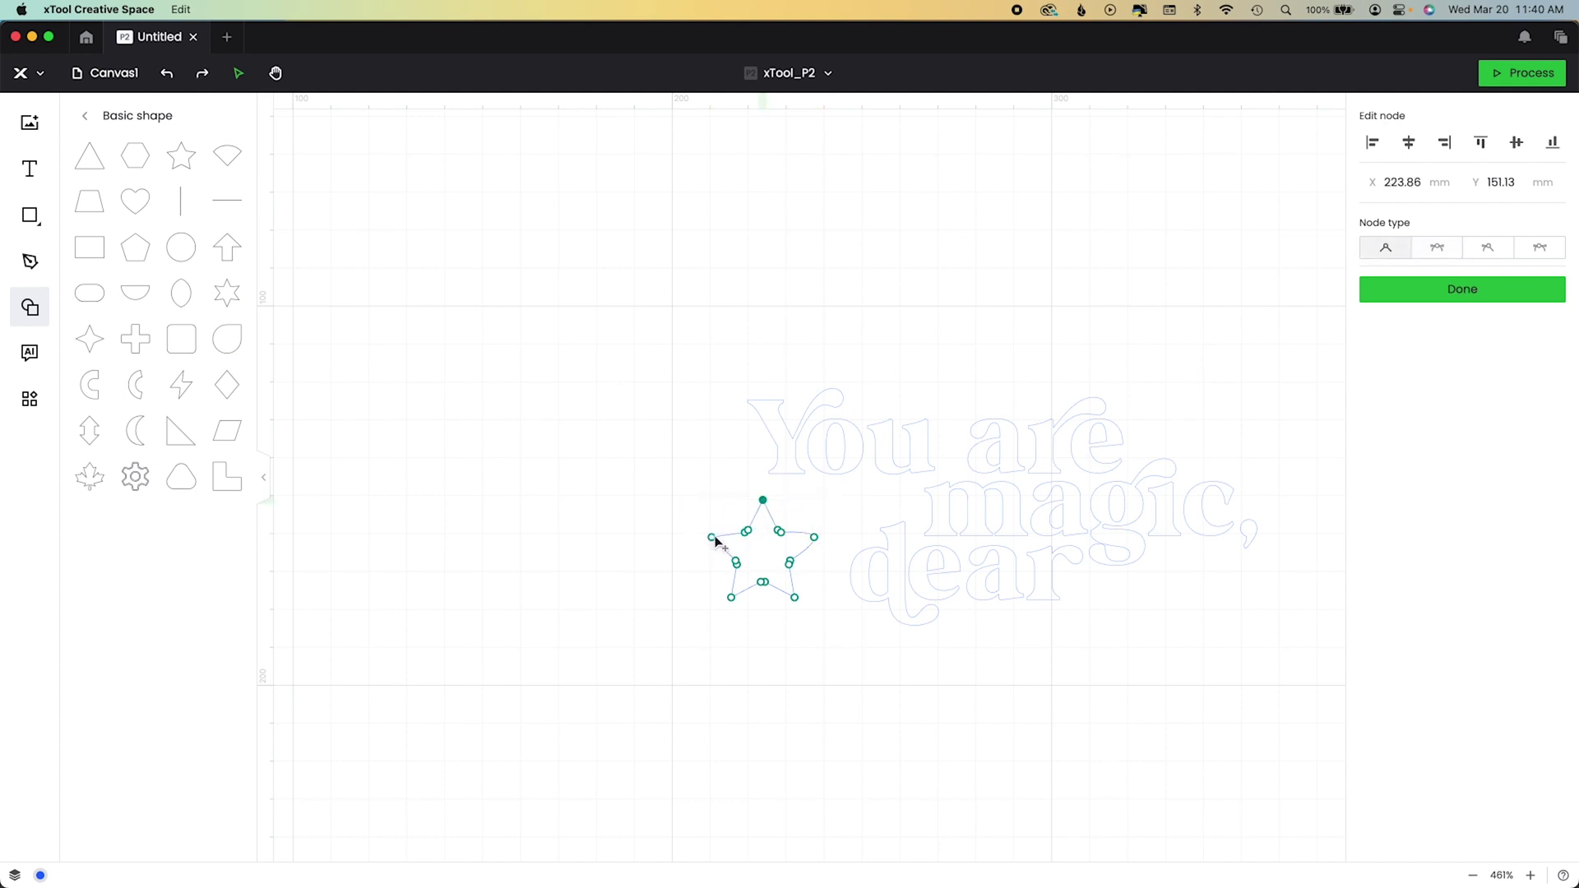
pyautogui.click(712, 538)
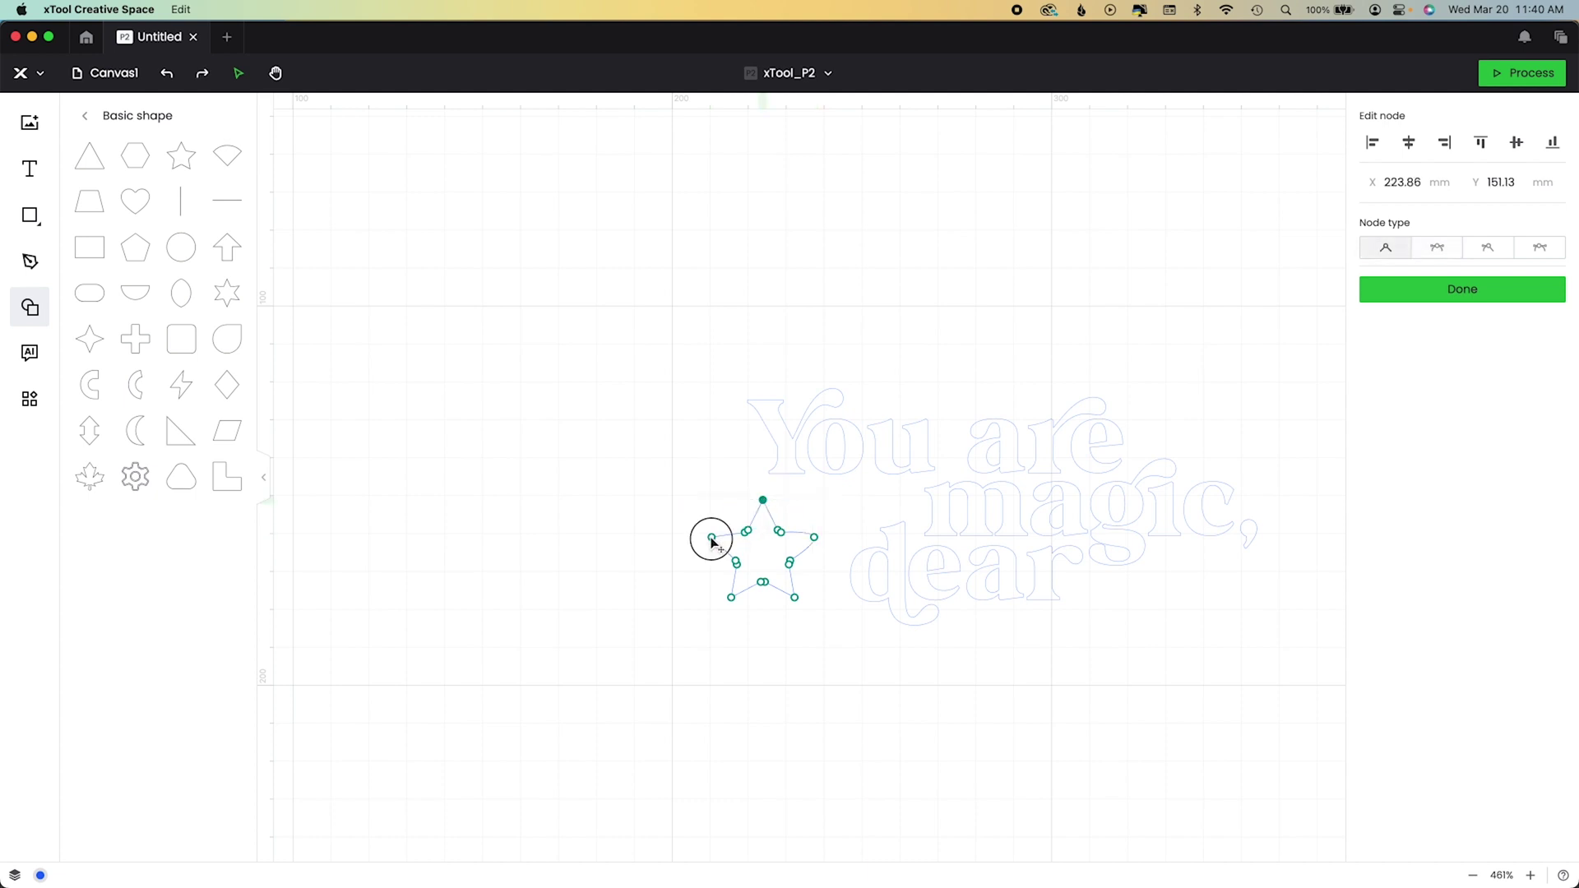
pyautogui.click(731, 599)
pyautogui.click(795, 599)
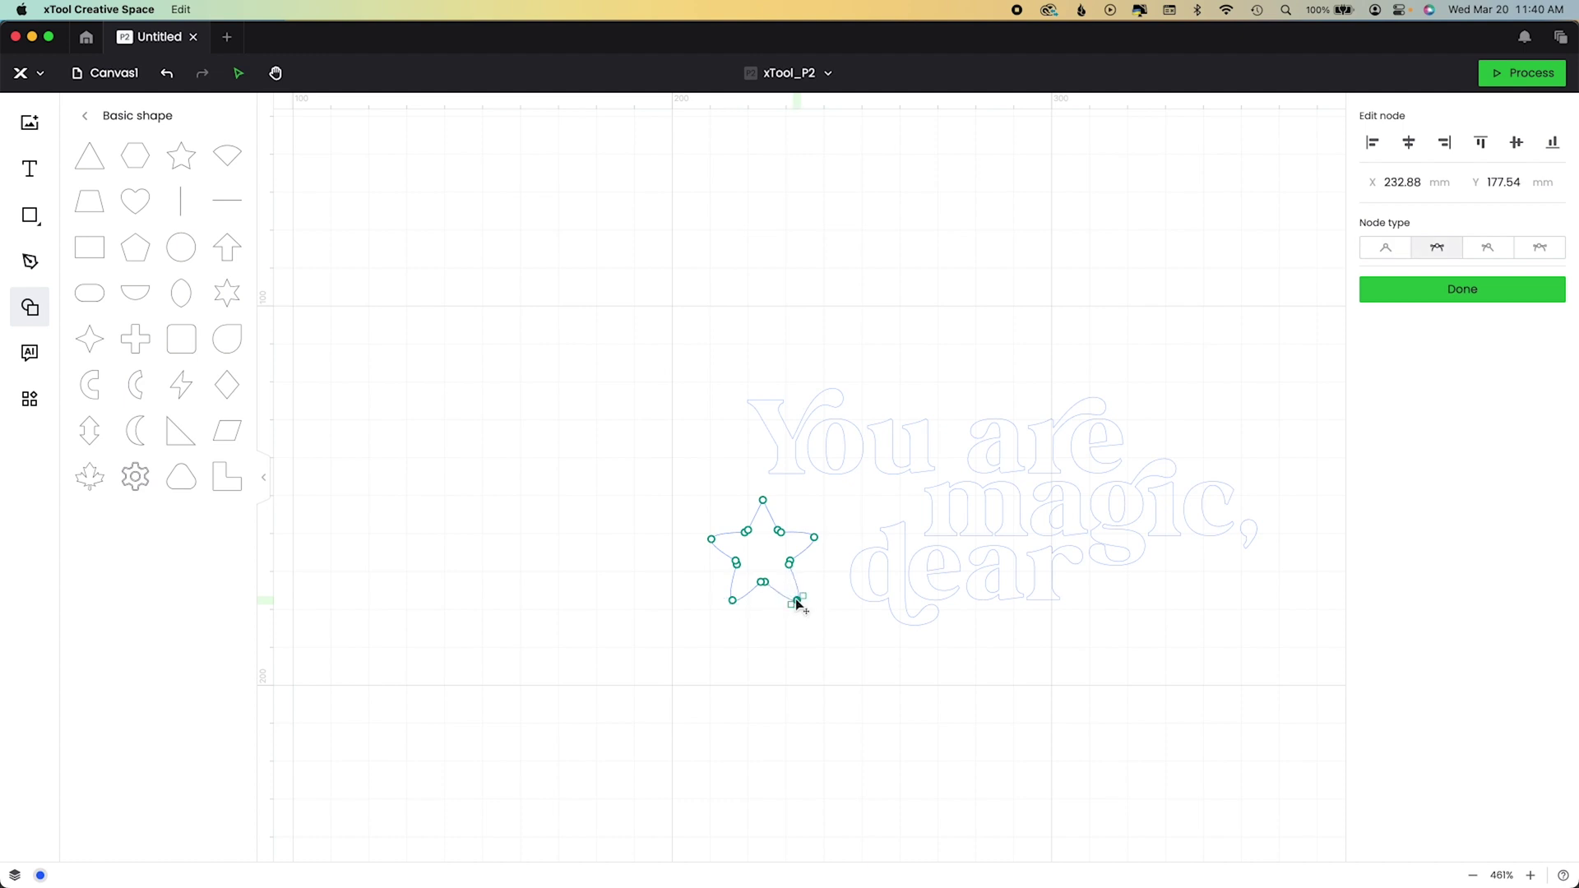
pyautogui.click(764, 500)
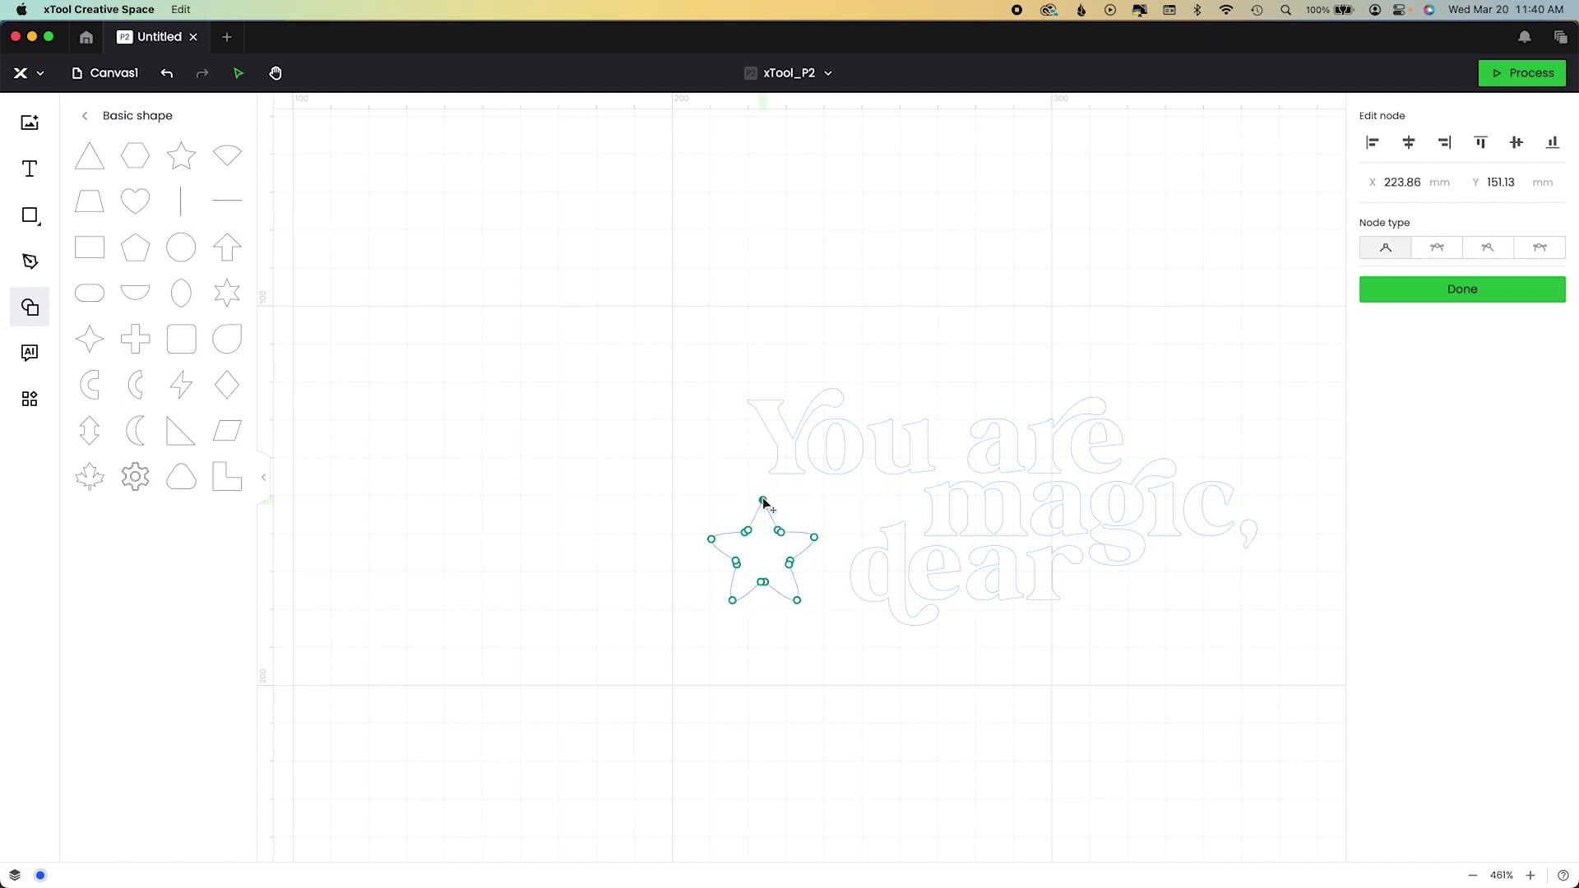
# Make the top point smooth, bend its handles into a soft curve, and finish editing.
pyautogui.doubleClick(763, 500)
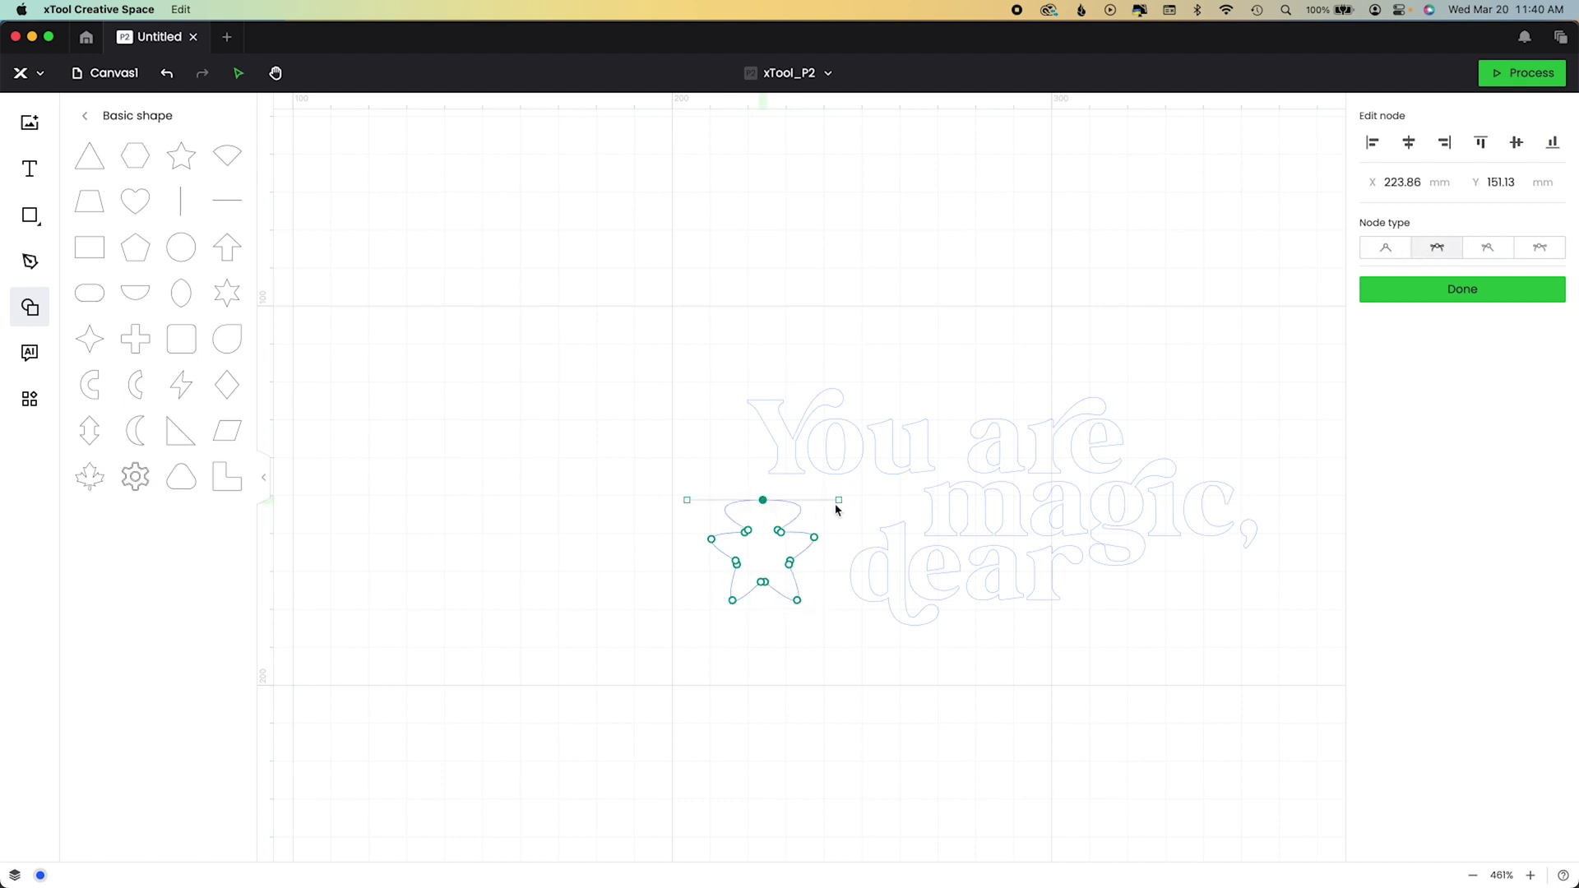
pyautogui.moveTo(840, 500); pyautogui.dragTo(778, 534)
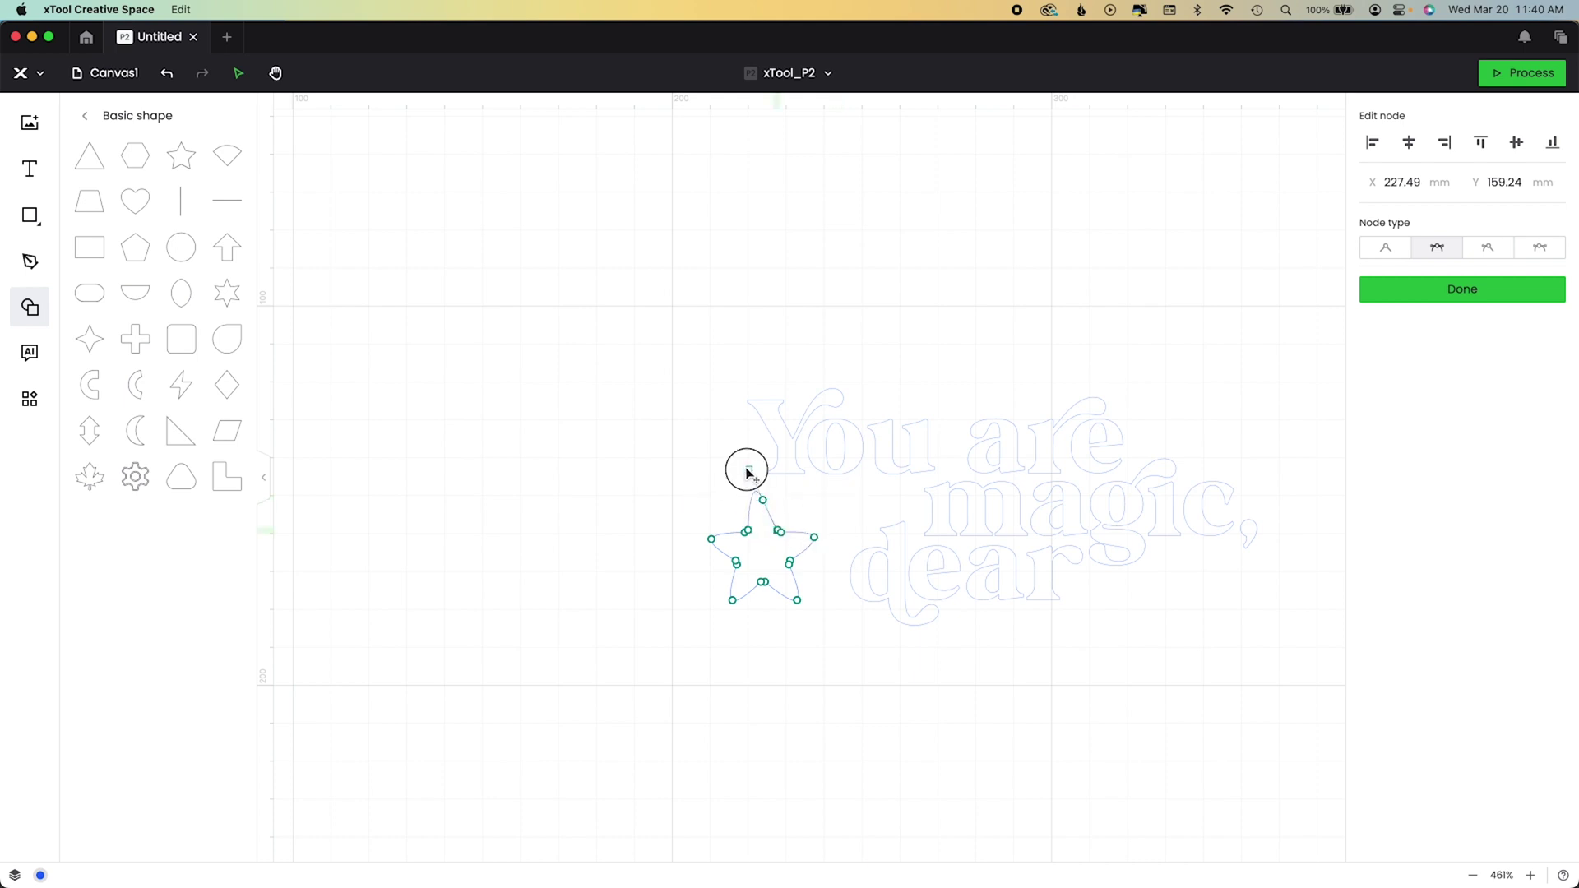
pyautogui.moveTo(748, 471); pyautogui.dragTo(755, 497)
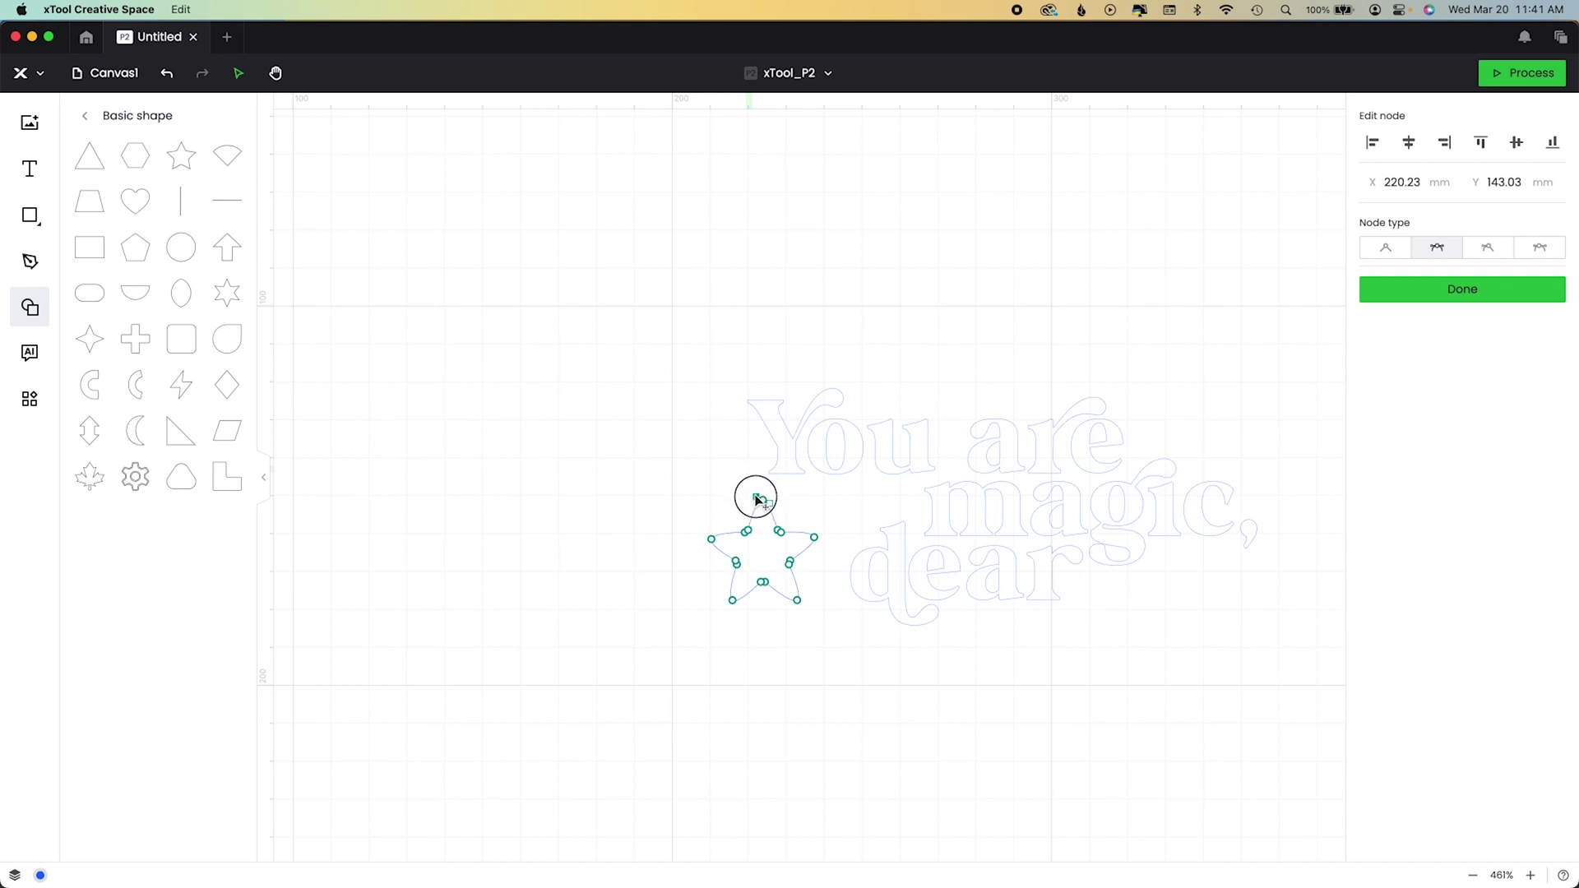
pyautogui.moveTo(757, 499); pyautogui.dragTo(757, 498)
pyautogui.press('super+equal')
pyautogui.press('super+equal')
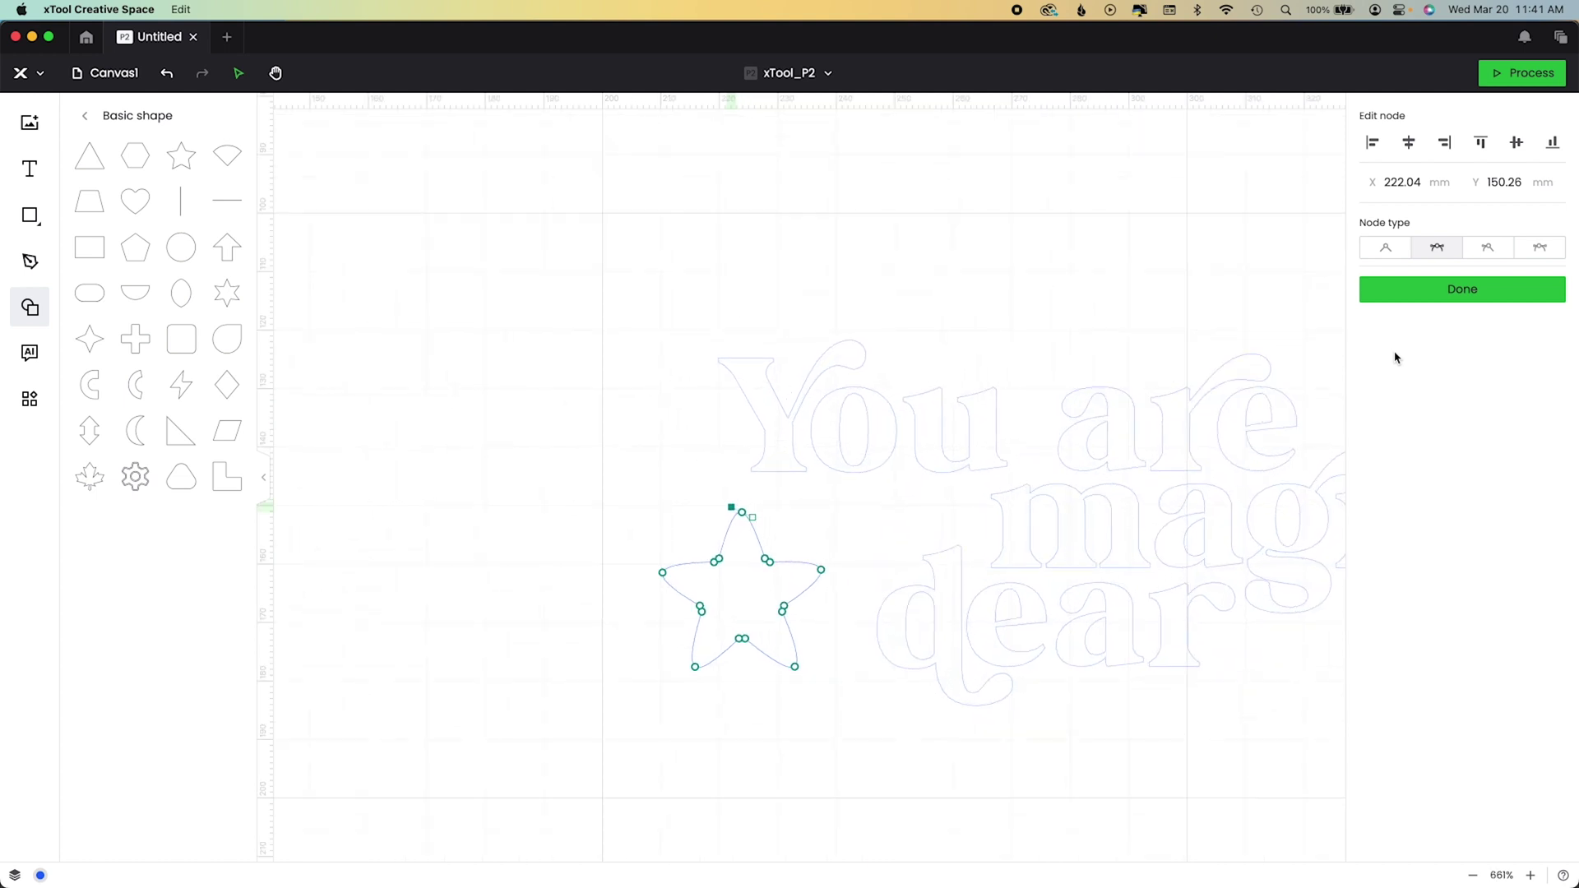
pyautogui.press('super+equal')
pyautogui.press('super+equal')
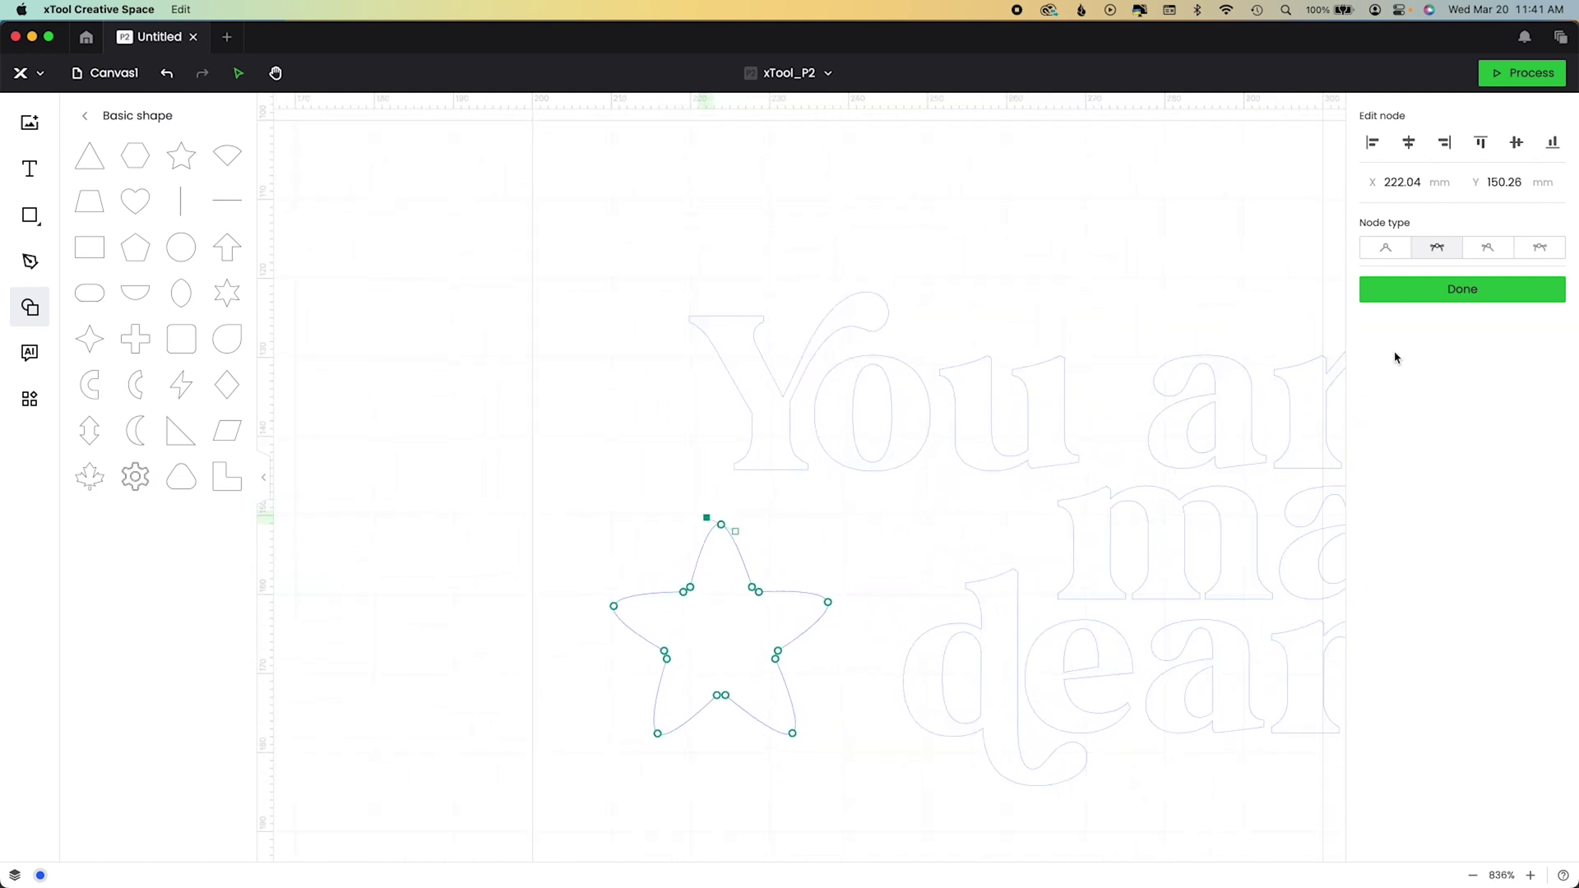
pyautogui.click(1448, 296)
pyautogui.click(536, 518)
# Move the star down-left beside 'magic,' and duplicate it as a rotated copy.
pyautogui.click(794, 594)
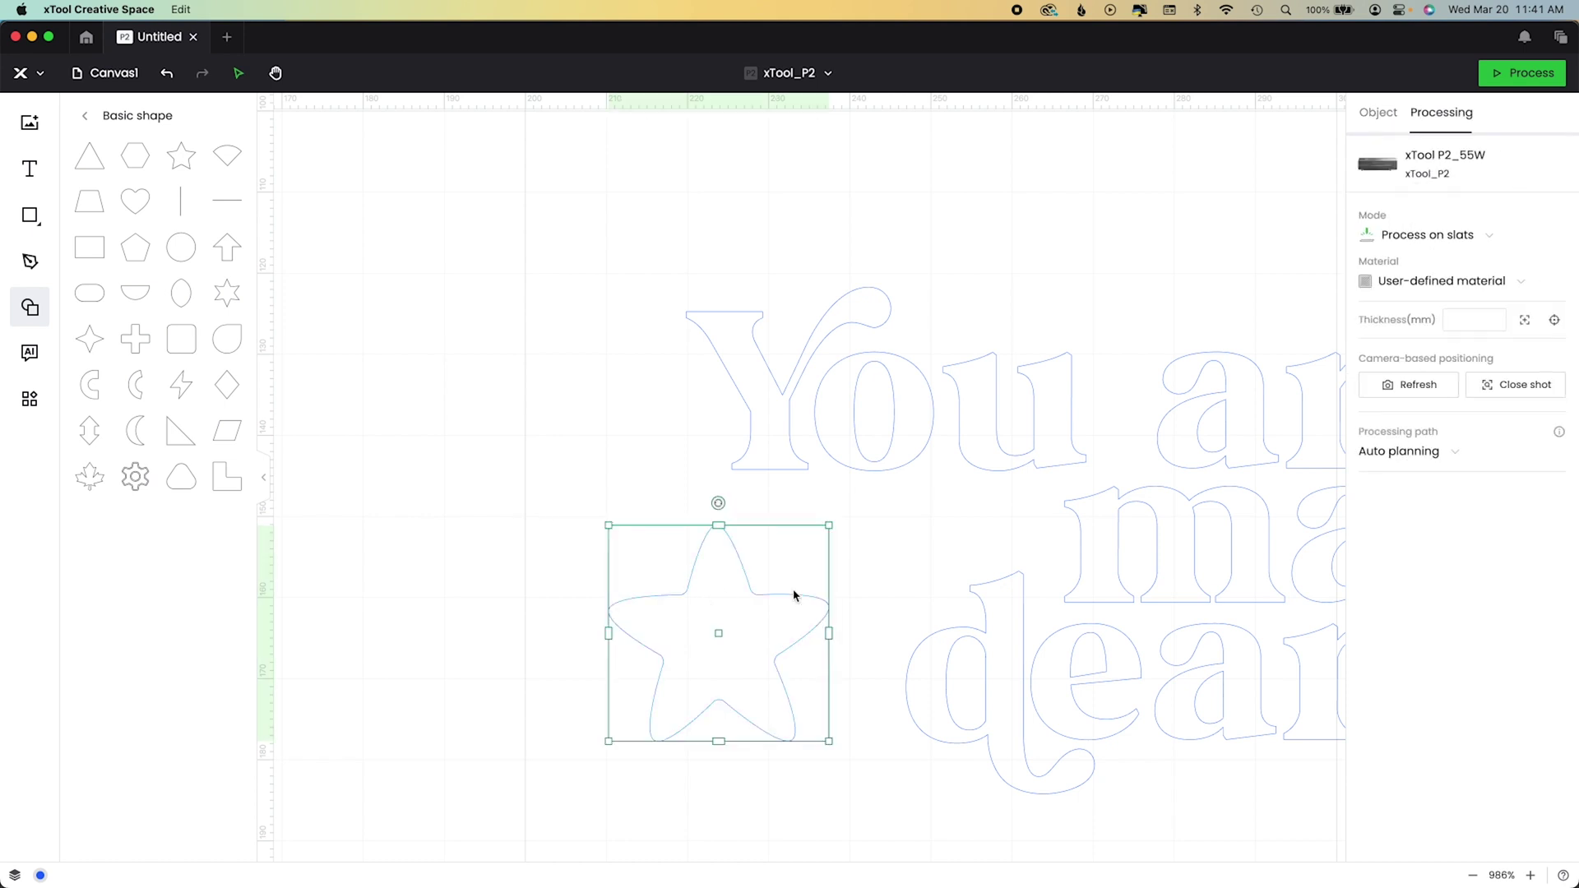
pyautogui.moveTo(829, 525); pyautogui.dragTo(623, 638)
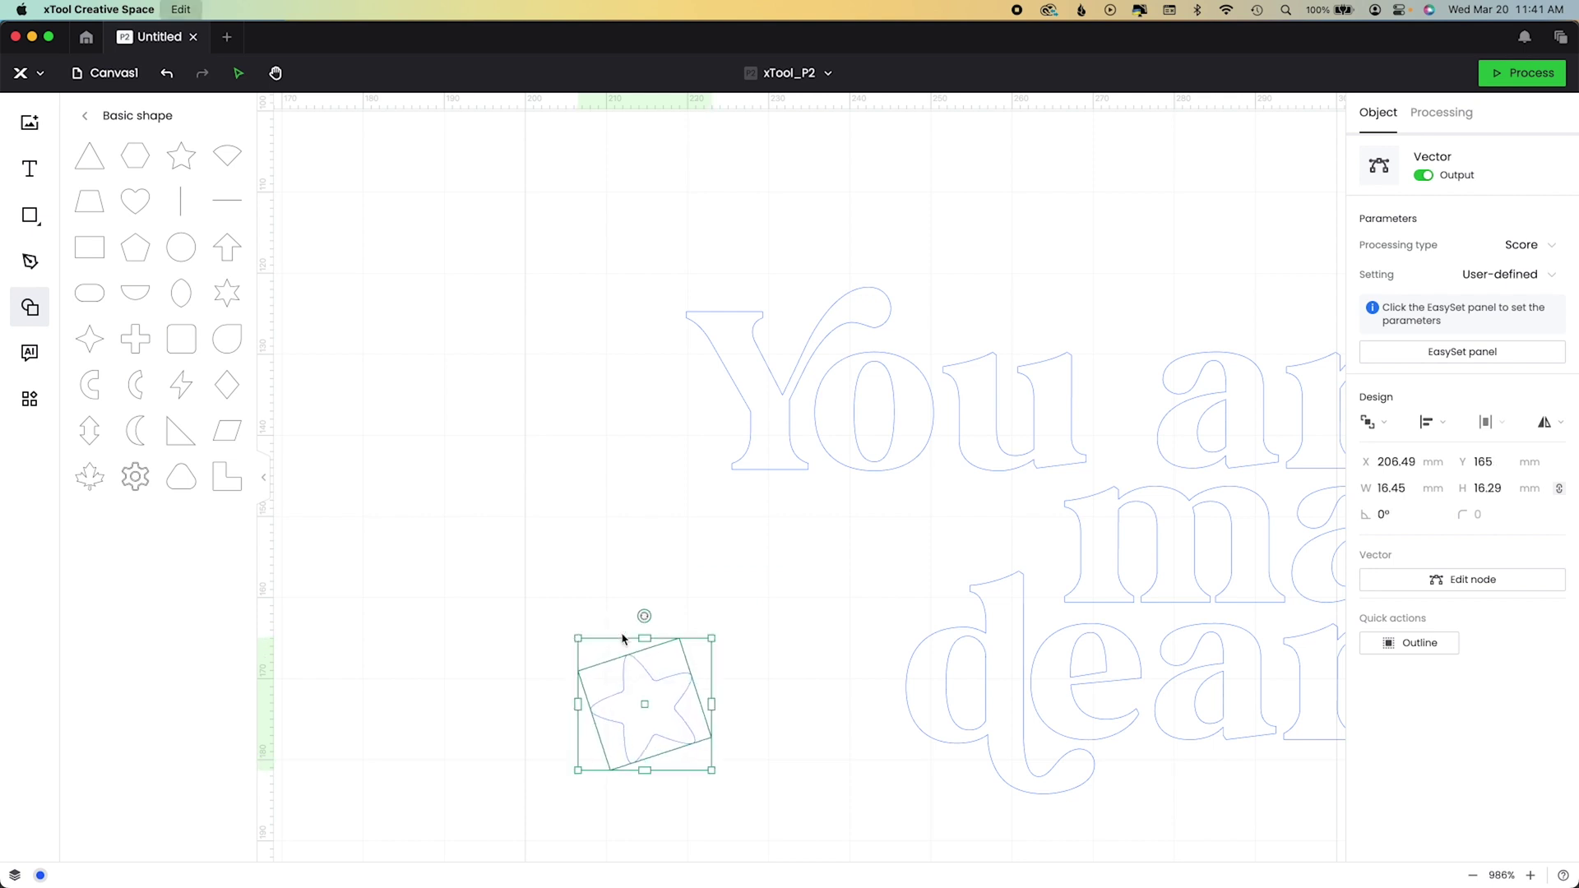
pyautogui.press('super+d')
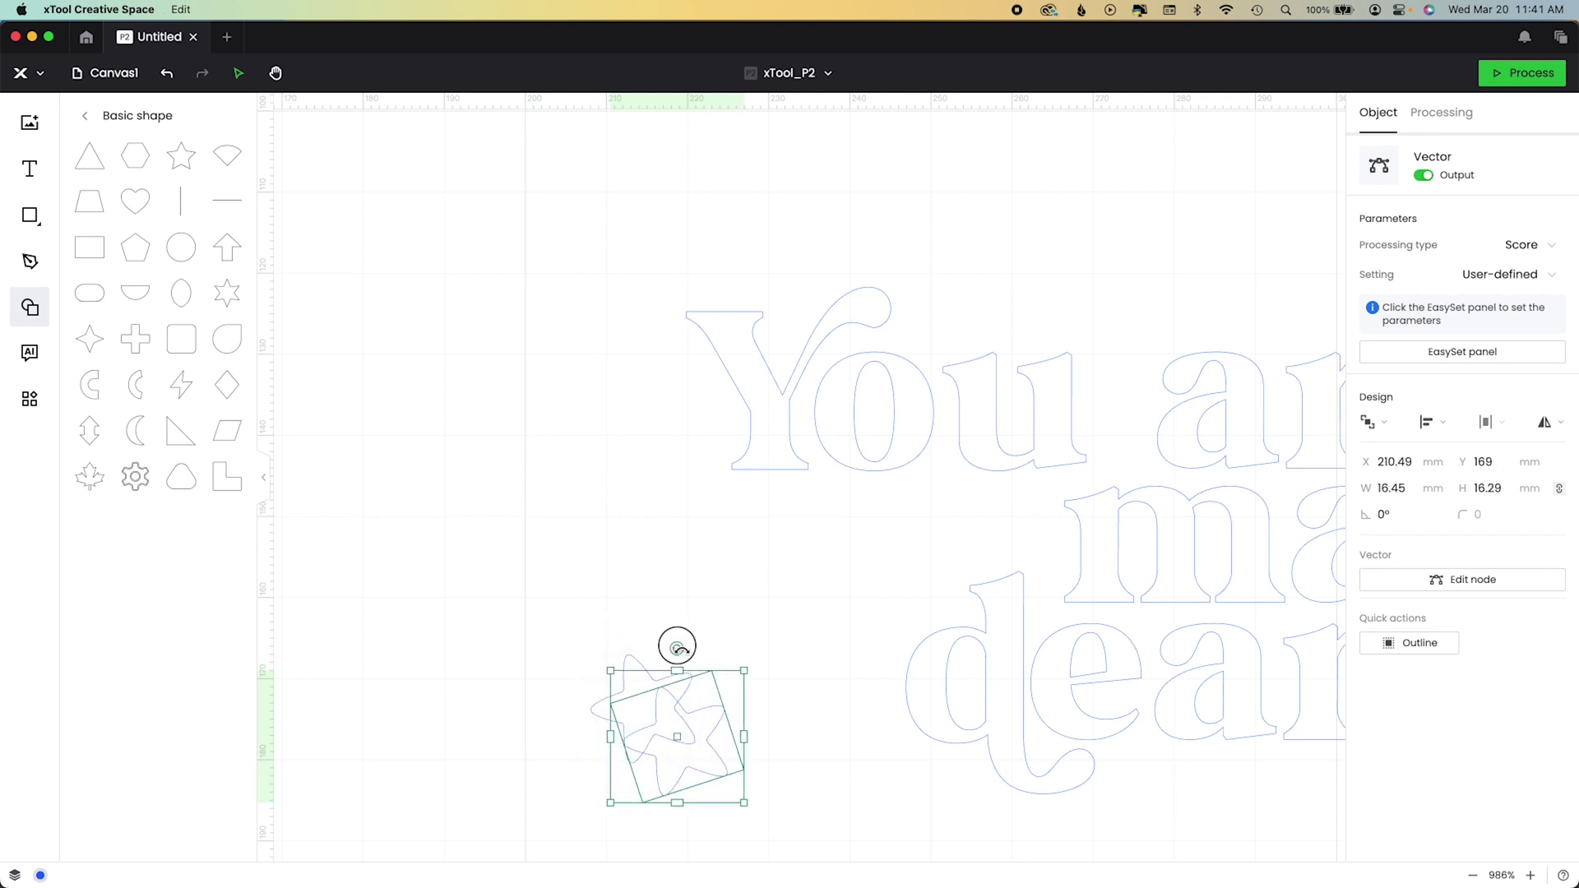
pyautogui.moveTo(676, 649); pyautogui.dragTo(723, 662)
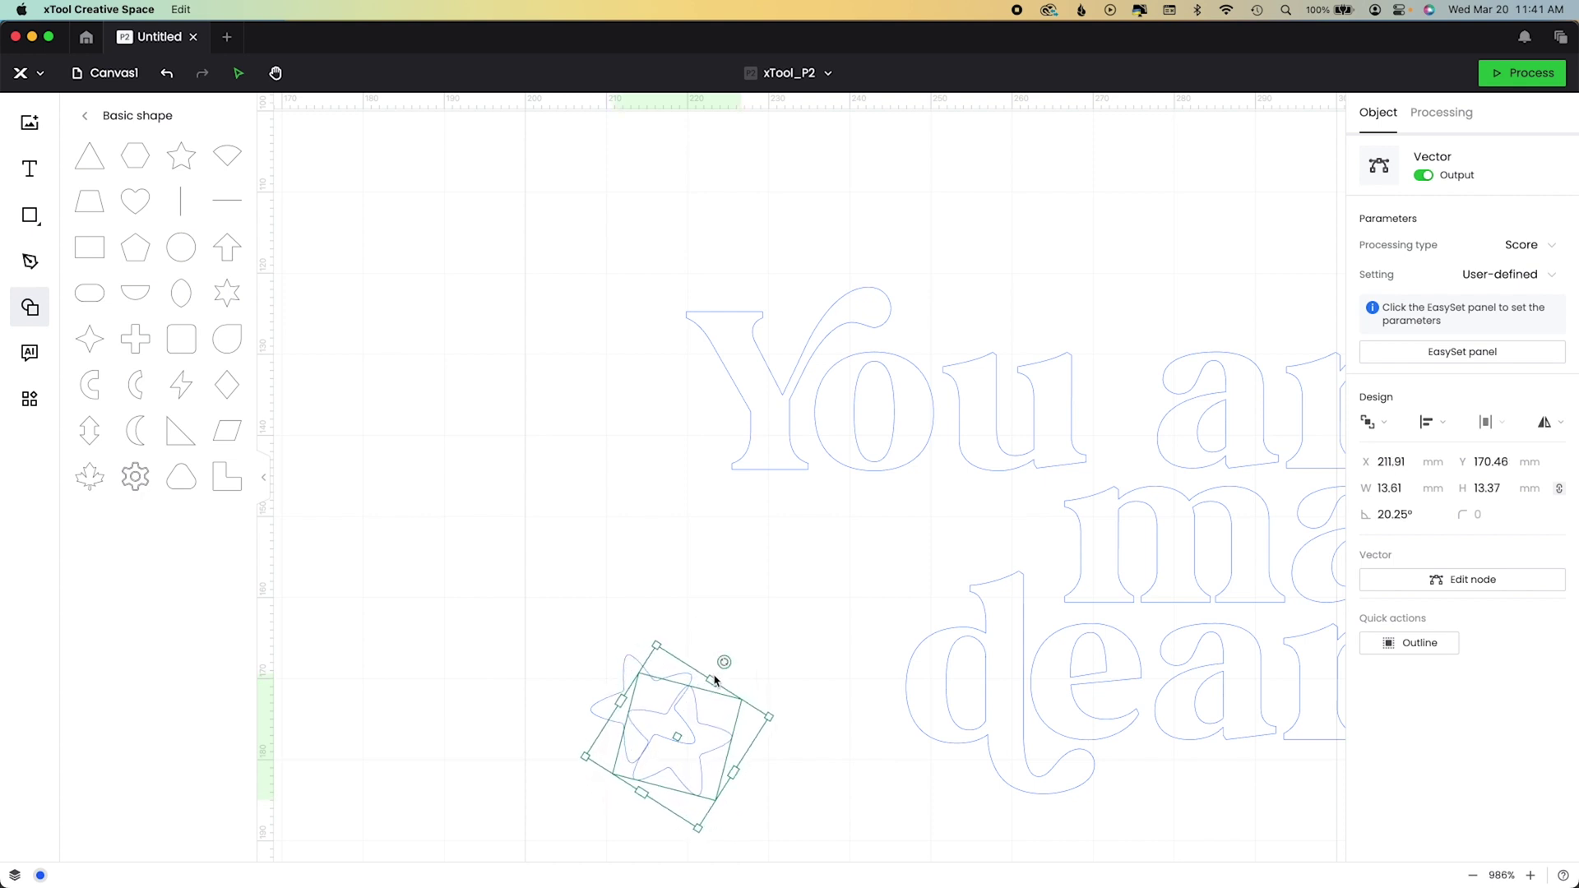
pyautogui.moveTo(704, 754); pyautogui.dragTo(780, 602)
# Shrink the copied star to about 11 mm wide and set both stars near the text.
pyautogui.rightClick(774, 600)
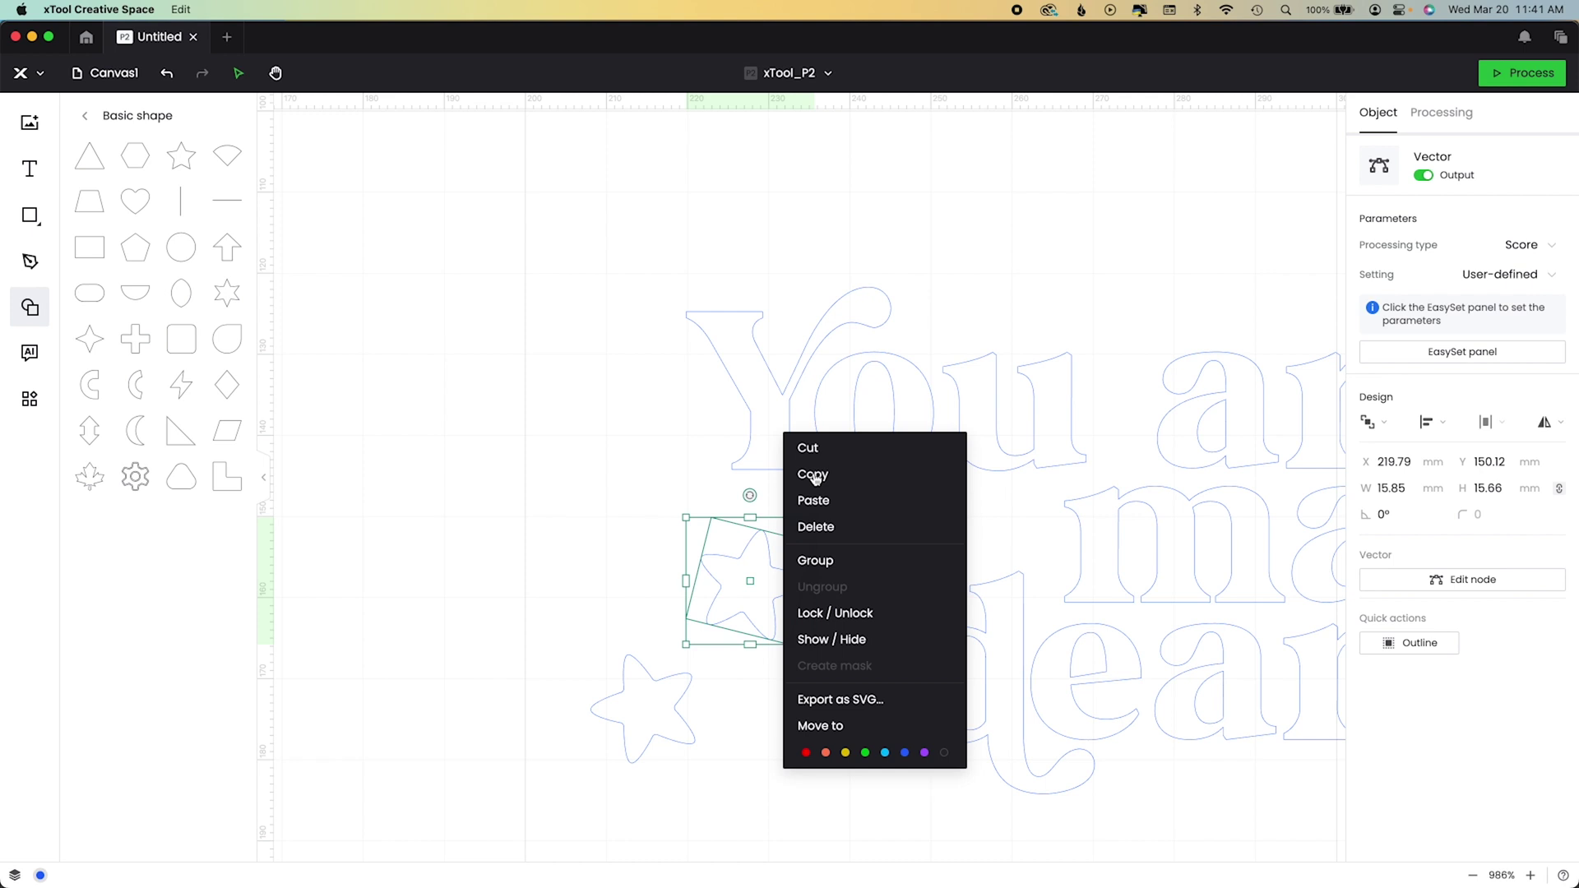
pyautogui.click(738, 700)
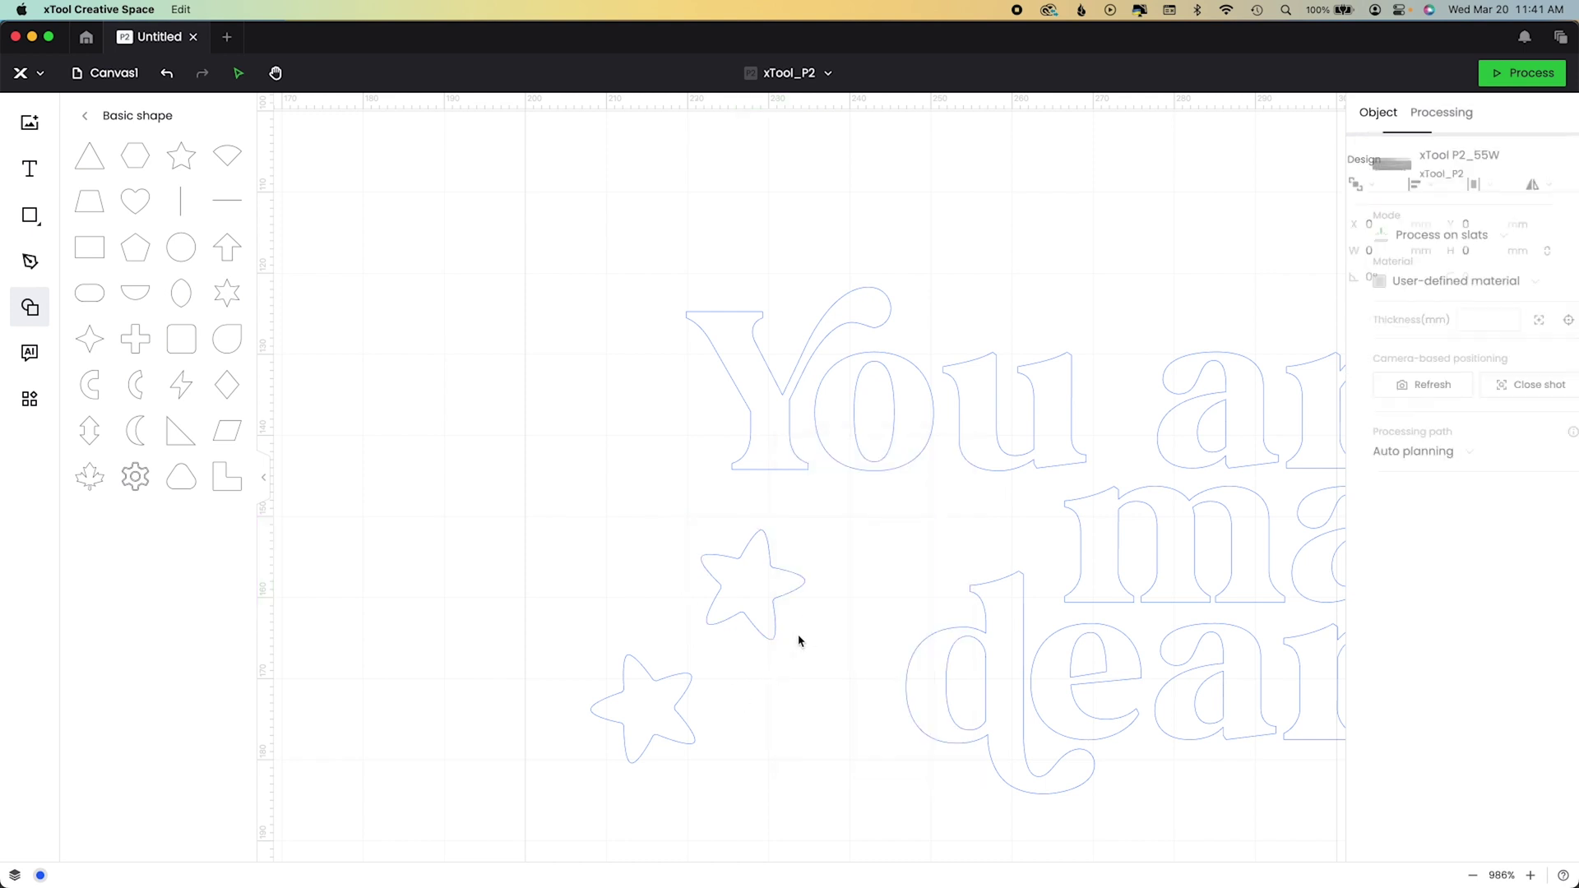
pyautogui.click(757, 635)
pyautogui.moveTo(813, 644); pyautogui.dragTo(775, 599)
pyautogui.moveTo(742, 548); pyautogui.dragTo(975, 496)
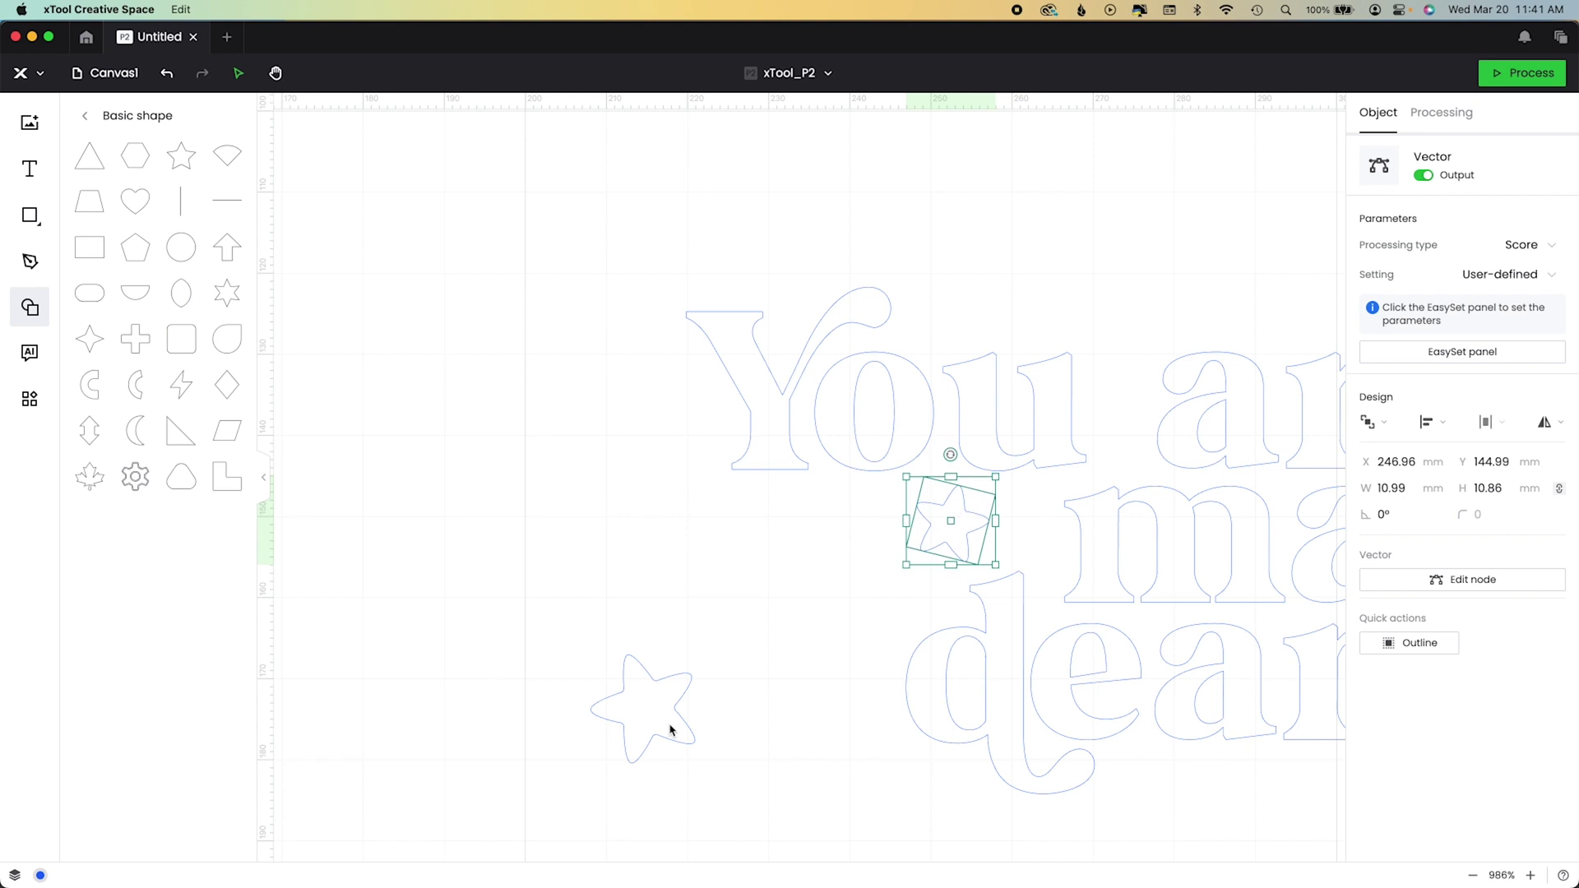
pyautogui.moveTo(669, 729); pyautogui.dragTo(812, 589)
pyautogui.moveTo(950, 526); pyautogui.dragTo(973, 564)
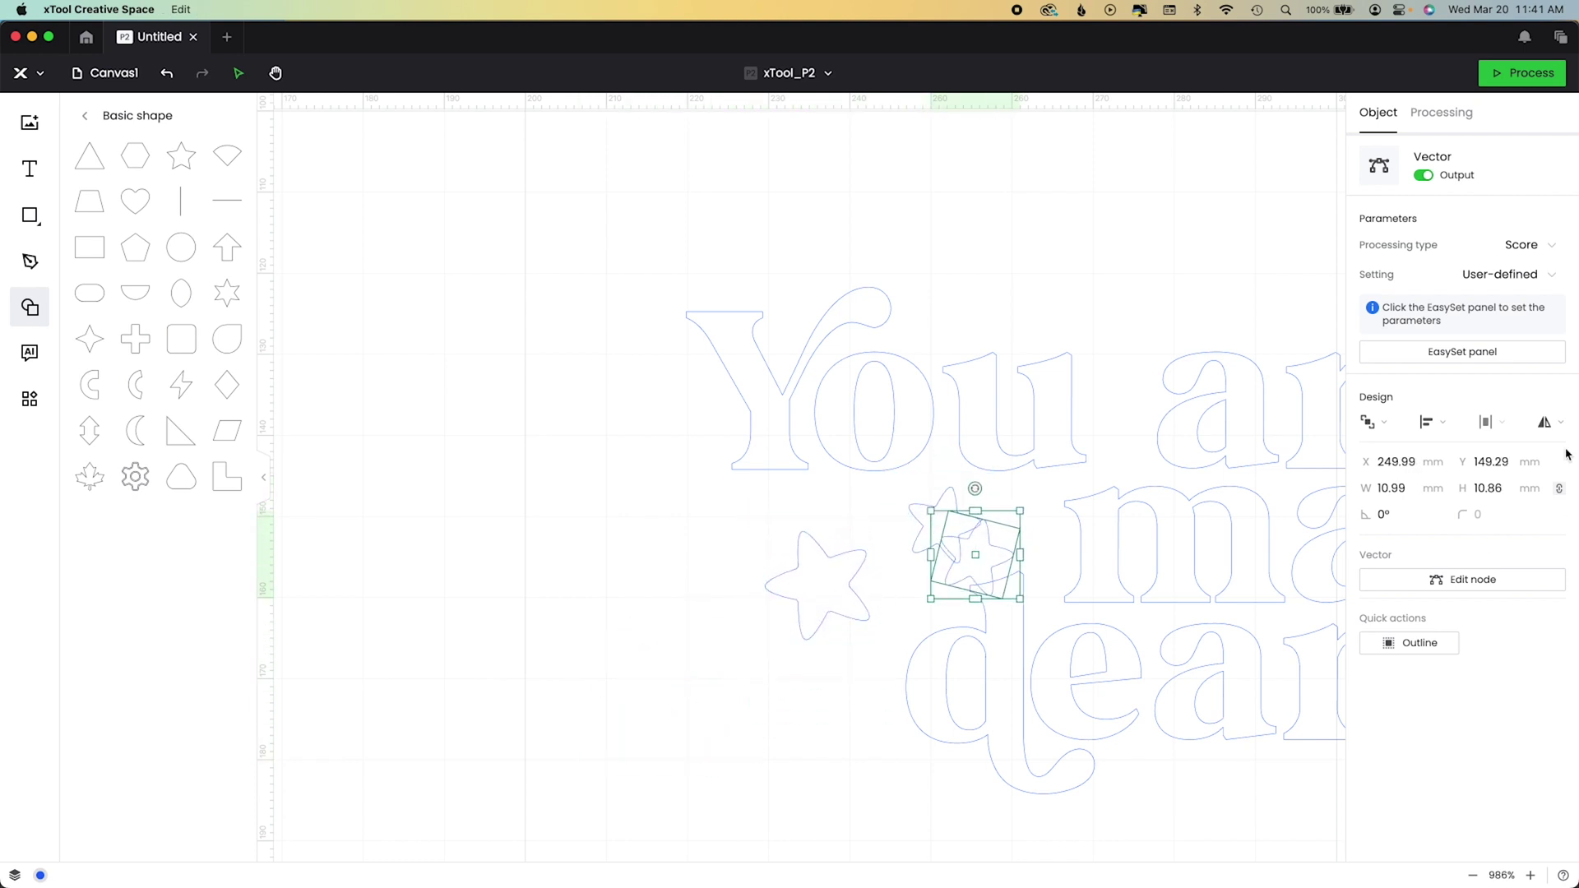
# Mirror the small star horizontally, then reposition and slightly rotate the stars.
pyautogui.click(1547, 422)
pyautogui.click(1539, 456)
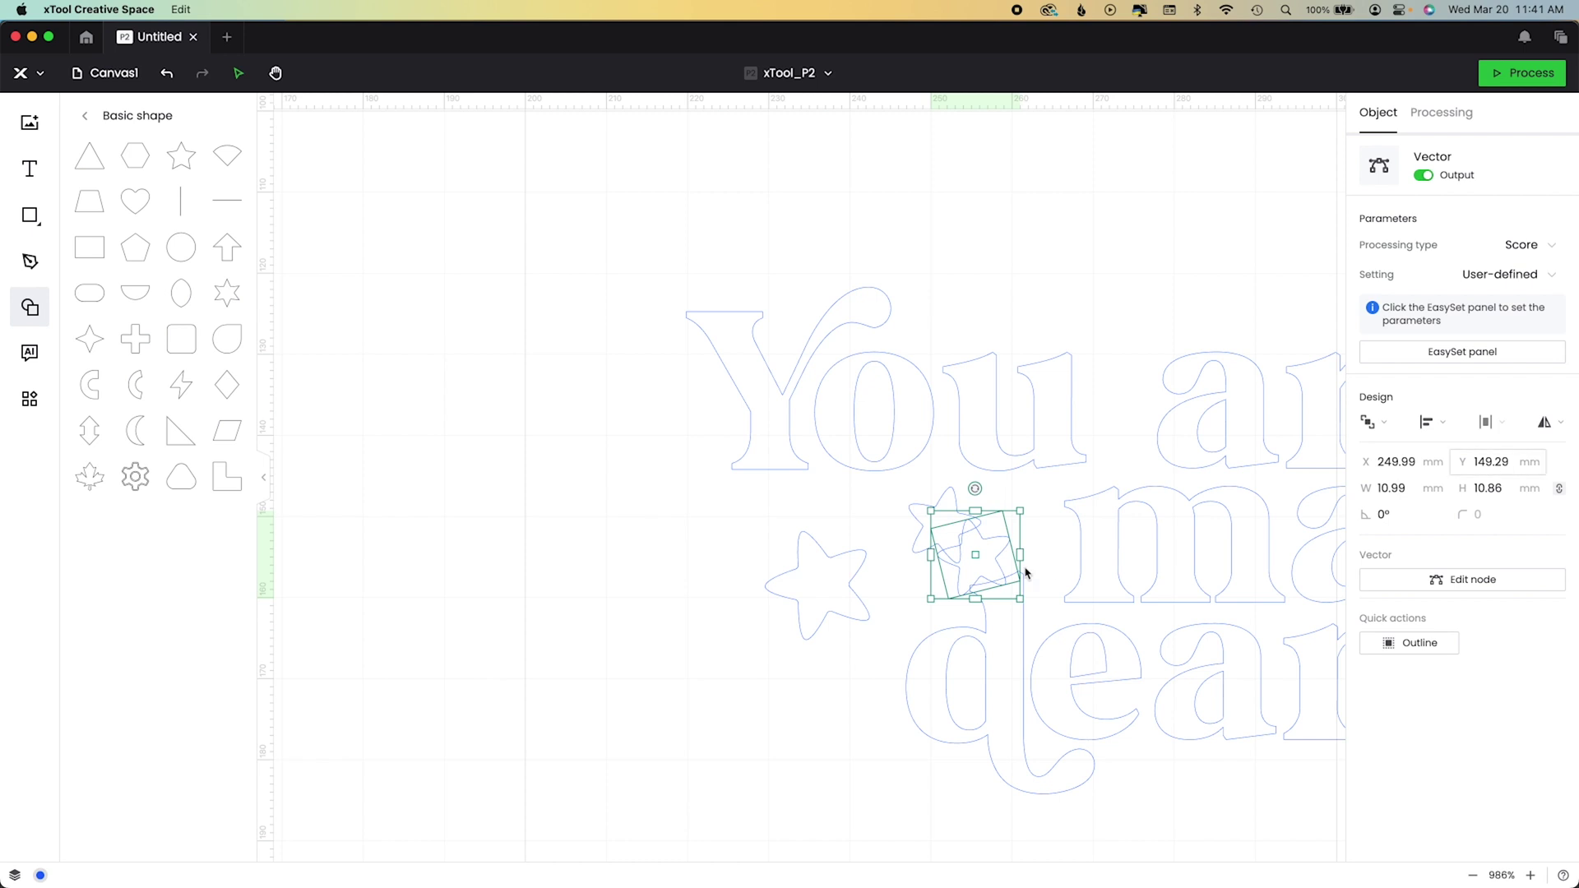
pyautogui.moveTo(978, 559); pyautogui.dragTo(793, 691)
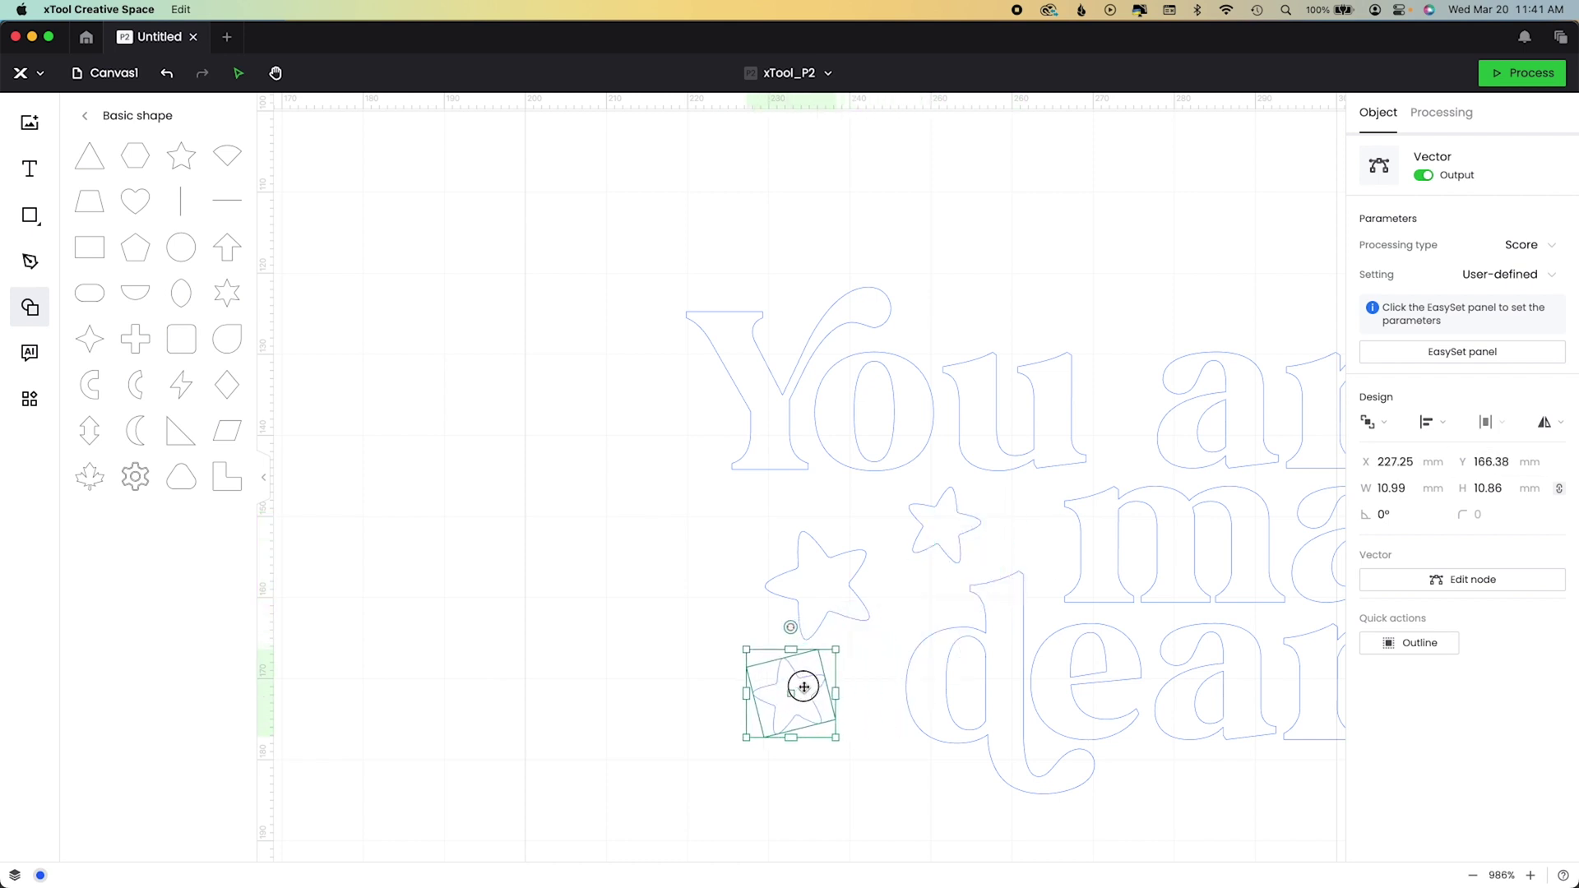
pyautogui.moveTo(818, 589); pyautogui.dragTo(793, 578)
pyautogui.moveTo(803, 691); pyautogui.dragTo(858, 686)
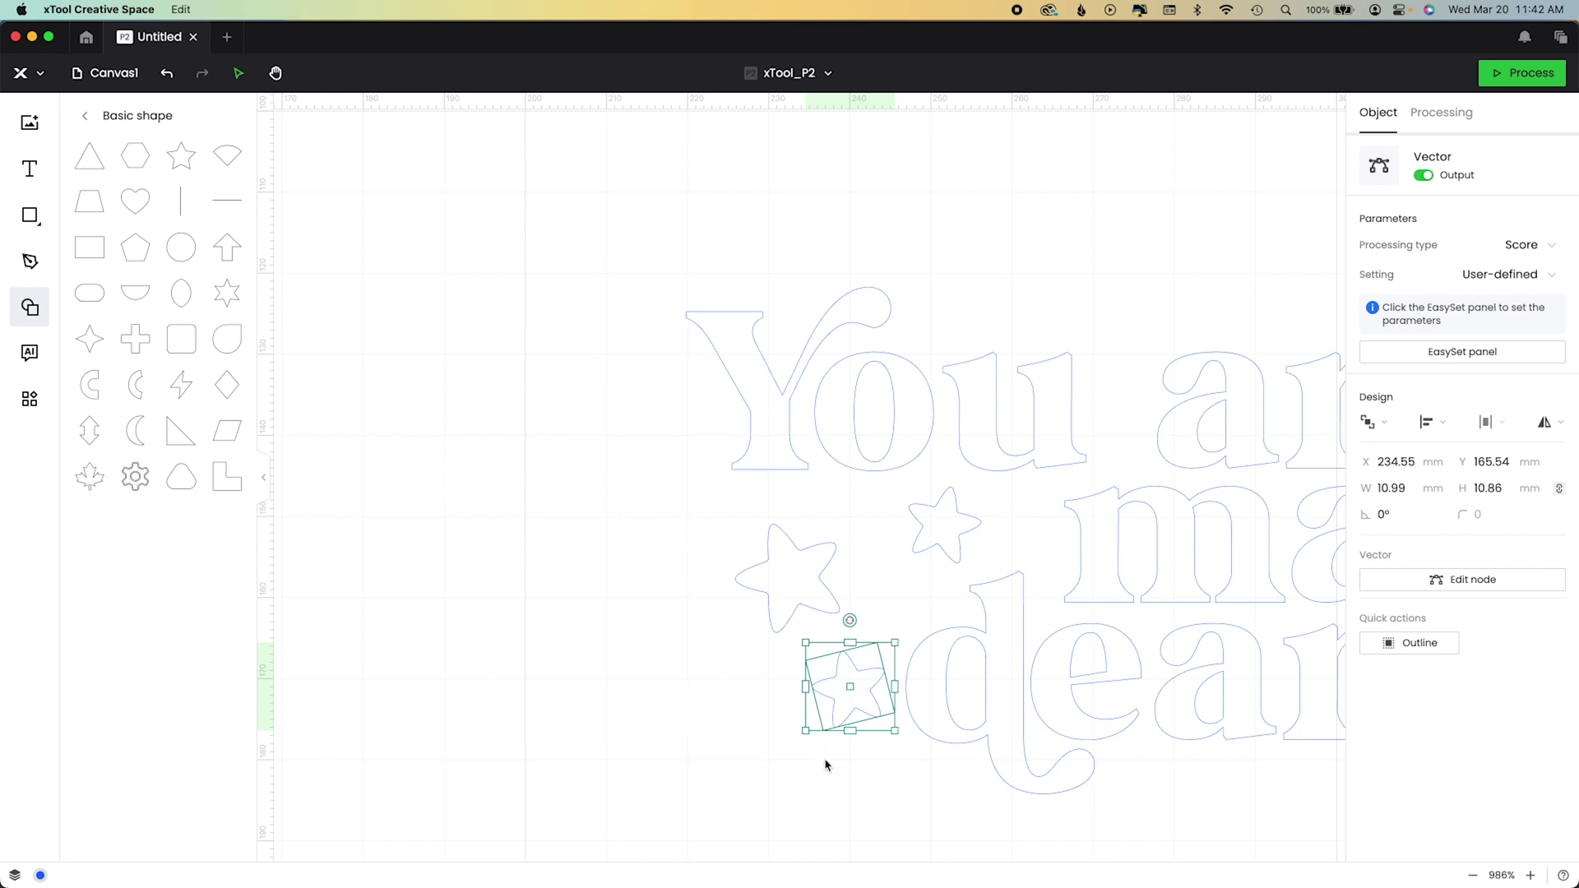
pyautogui.moveTo(806, 738); pyautogui.dragTo(836, 783)
# Zoom out over the whole sign and fine-tune one star's position slightly left.
pyautogui.click(811, 589)
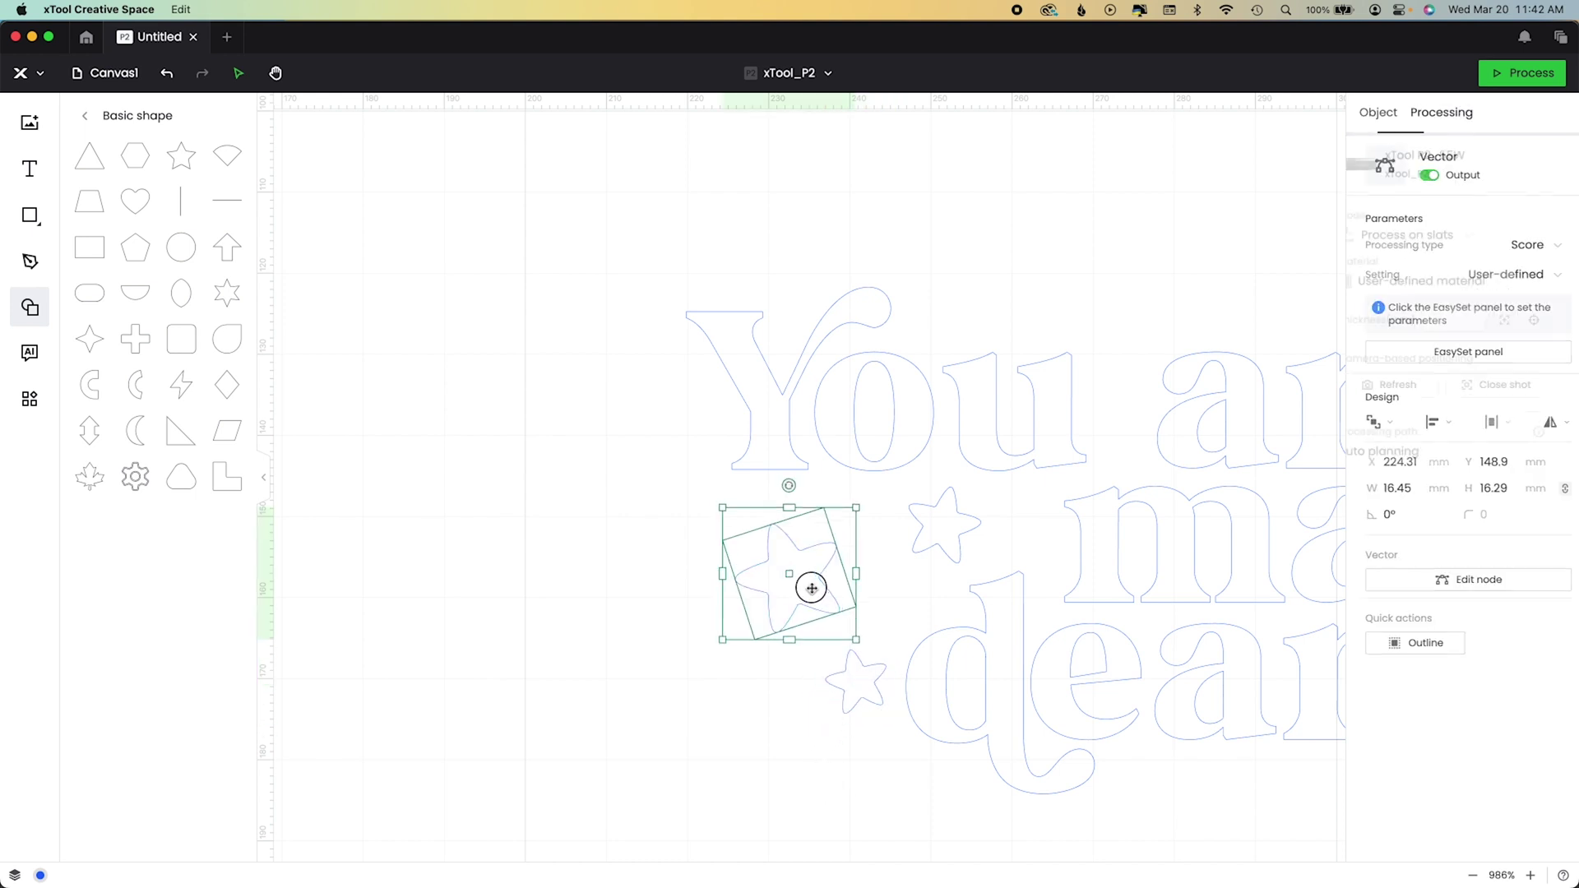
pyautogui.click(950, 547)
pyautogui.press('super+0')
pyautogui.click(581, 606)
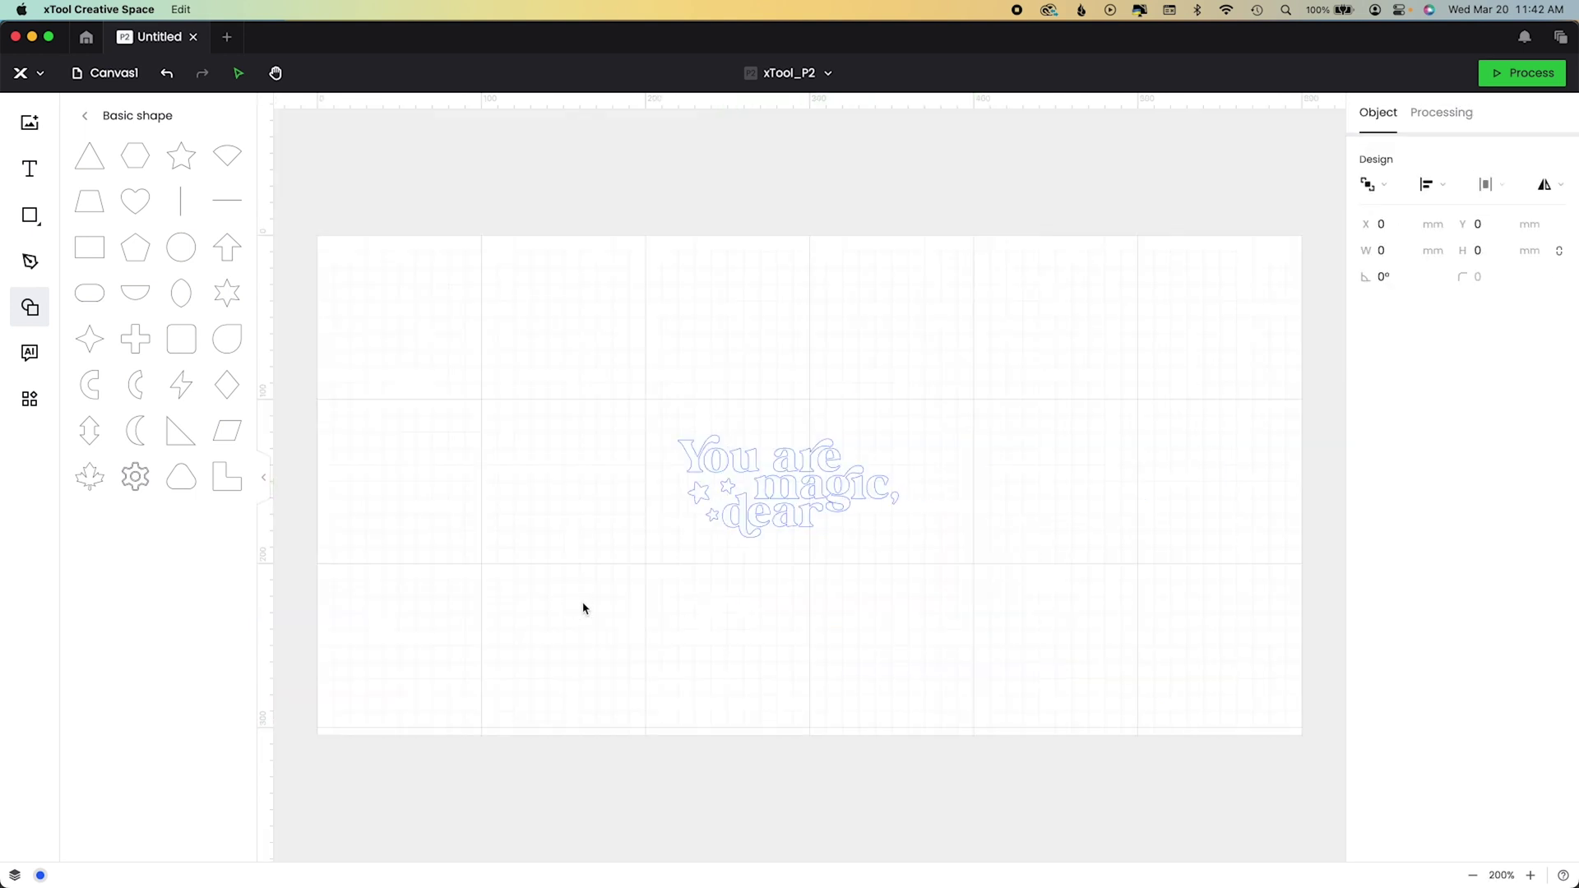
pyautogui.click(728, 486)
pyautogui.click(998, 600)
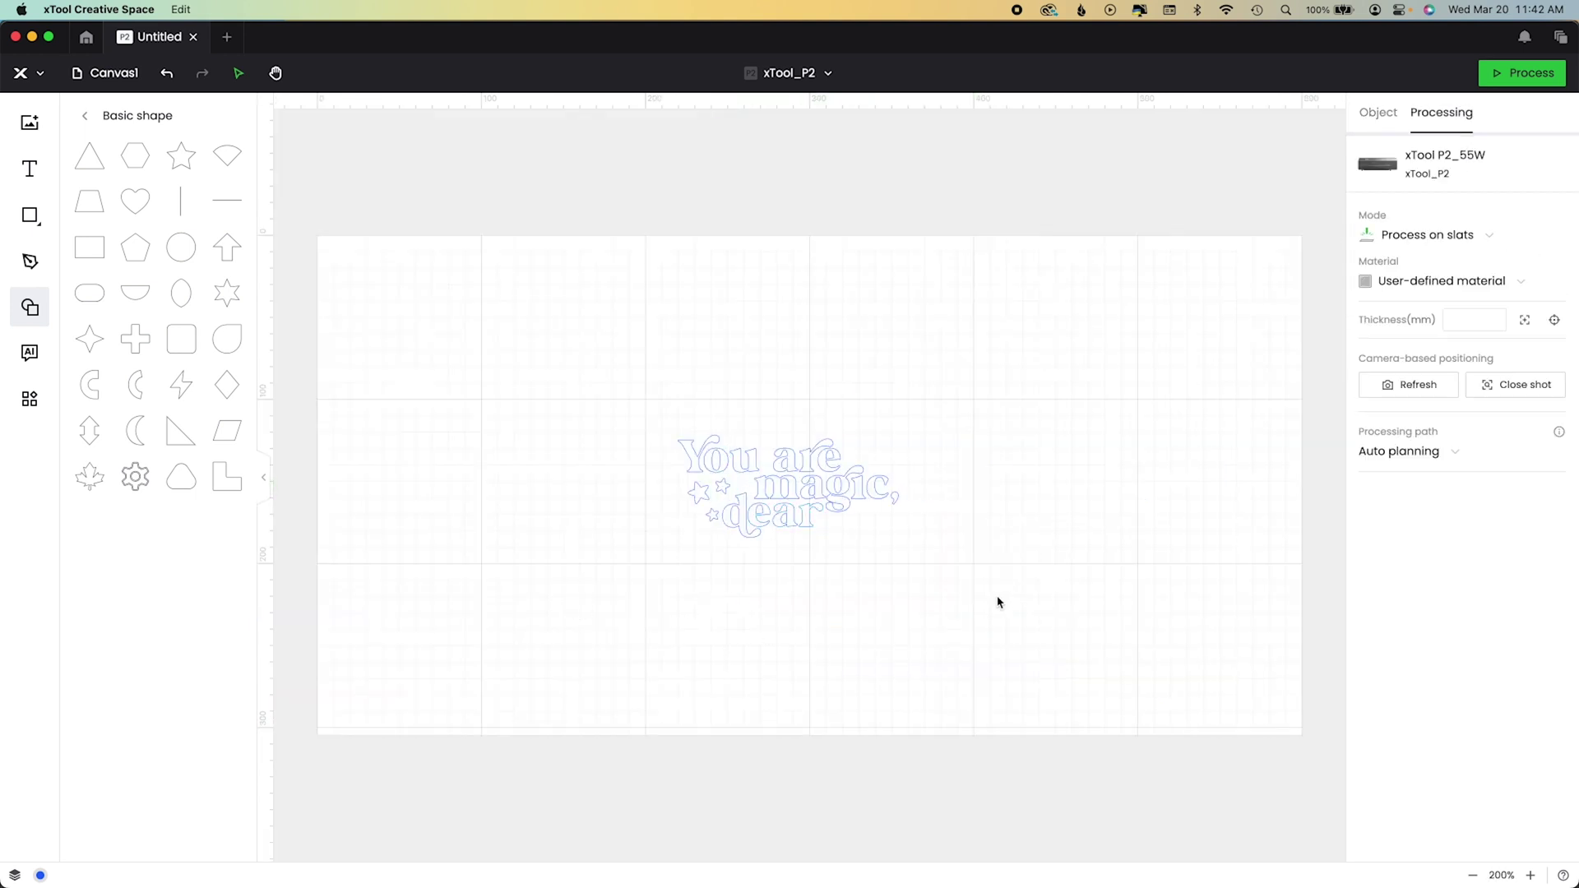
pyautogui.click(724, 488)
pyautogui.moveTo(723, 490); pyautogui.dragTo(722, 491)
pyautogui.scroll(5, 723, 490)
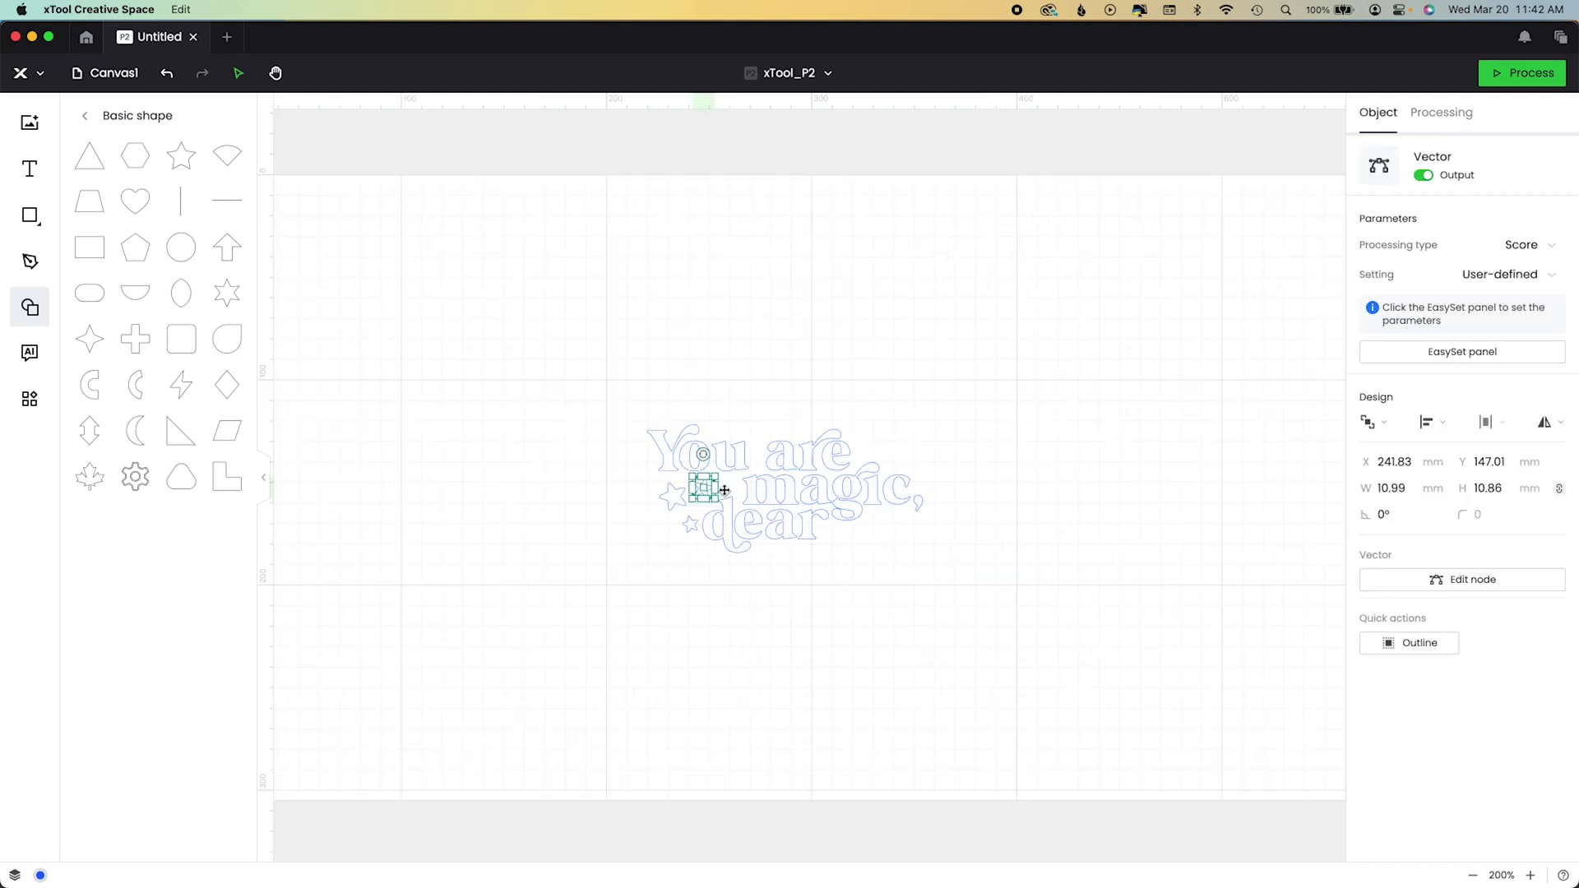
pyautogui.click(808, 648)
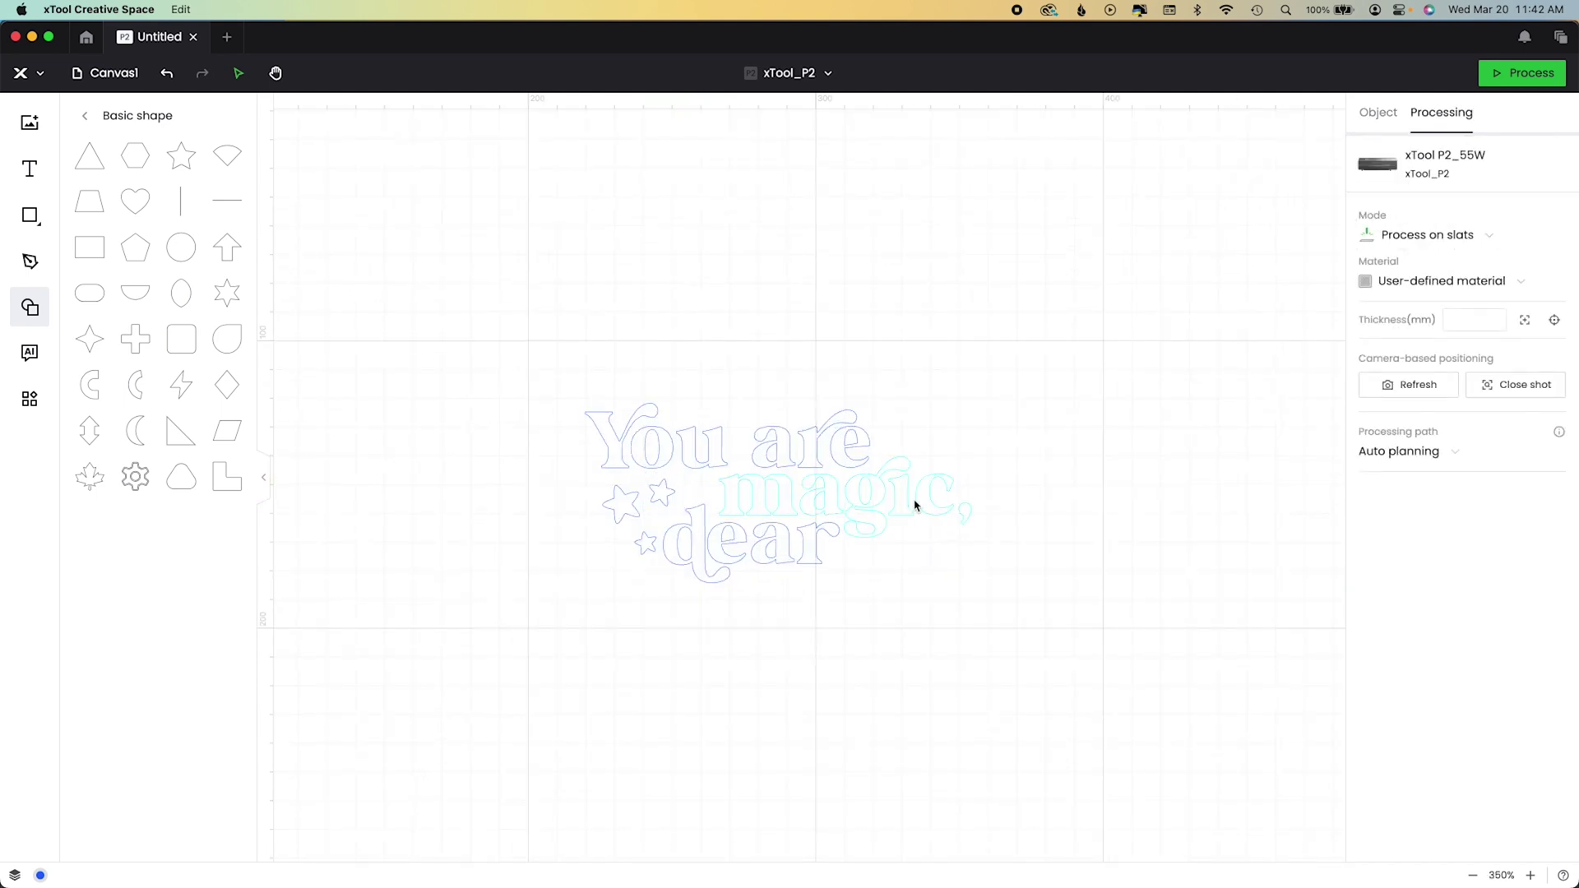
# Nudge 'magic,', 'dear' and the three stars left, then shift the upper star slightly right.
pyautogui.click(896, 513)
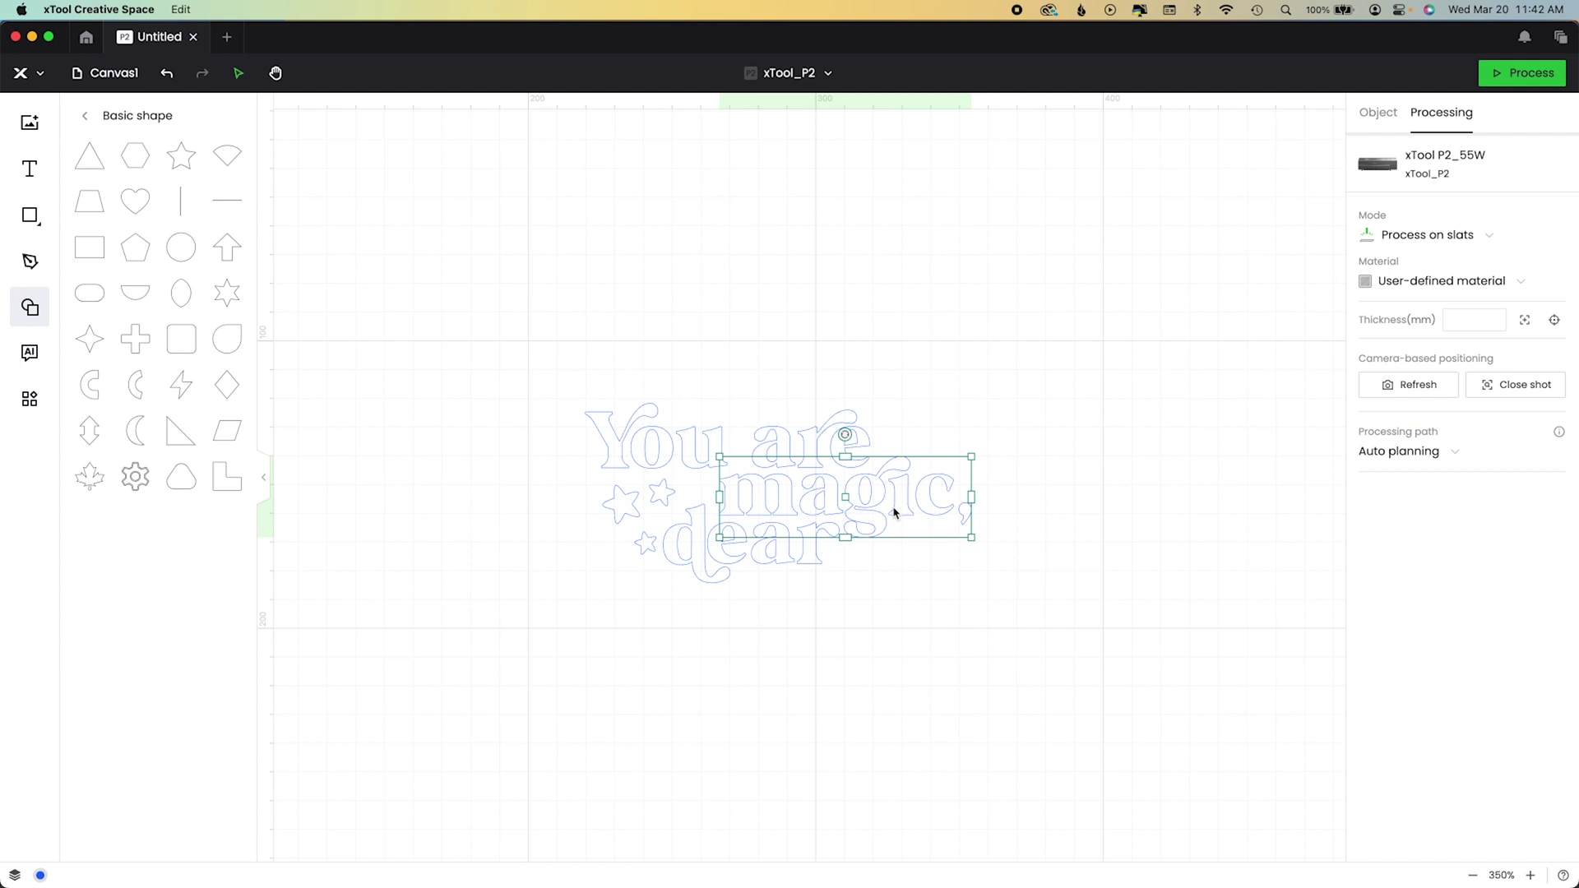
pyautogui.keyDown('shift'); pyautogui.click(691, 564); pyautogui.keyUp('shift')
pyautogui.keyDown('shift'); pyautogui.click(645, 542); pyautogui.keyUp('shift')
pyautogui.keyDown('shift'); pyautogui.click(625, 505); pyautogui.keyUp('shift')
pyautogui.keyDown('shift'); pyautogui.click(663, 493); pyautogui.keyUp('shift')
pyautogui.press('Left')
pyautogui.press('Left')
pyautogui.press('Left')
pyautogui.press('Left')
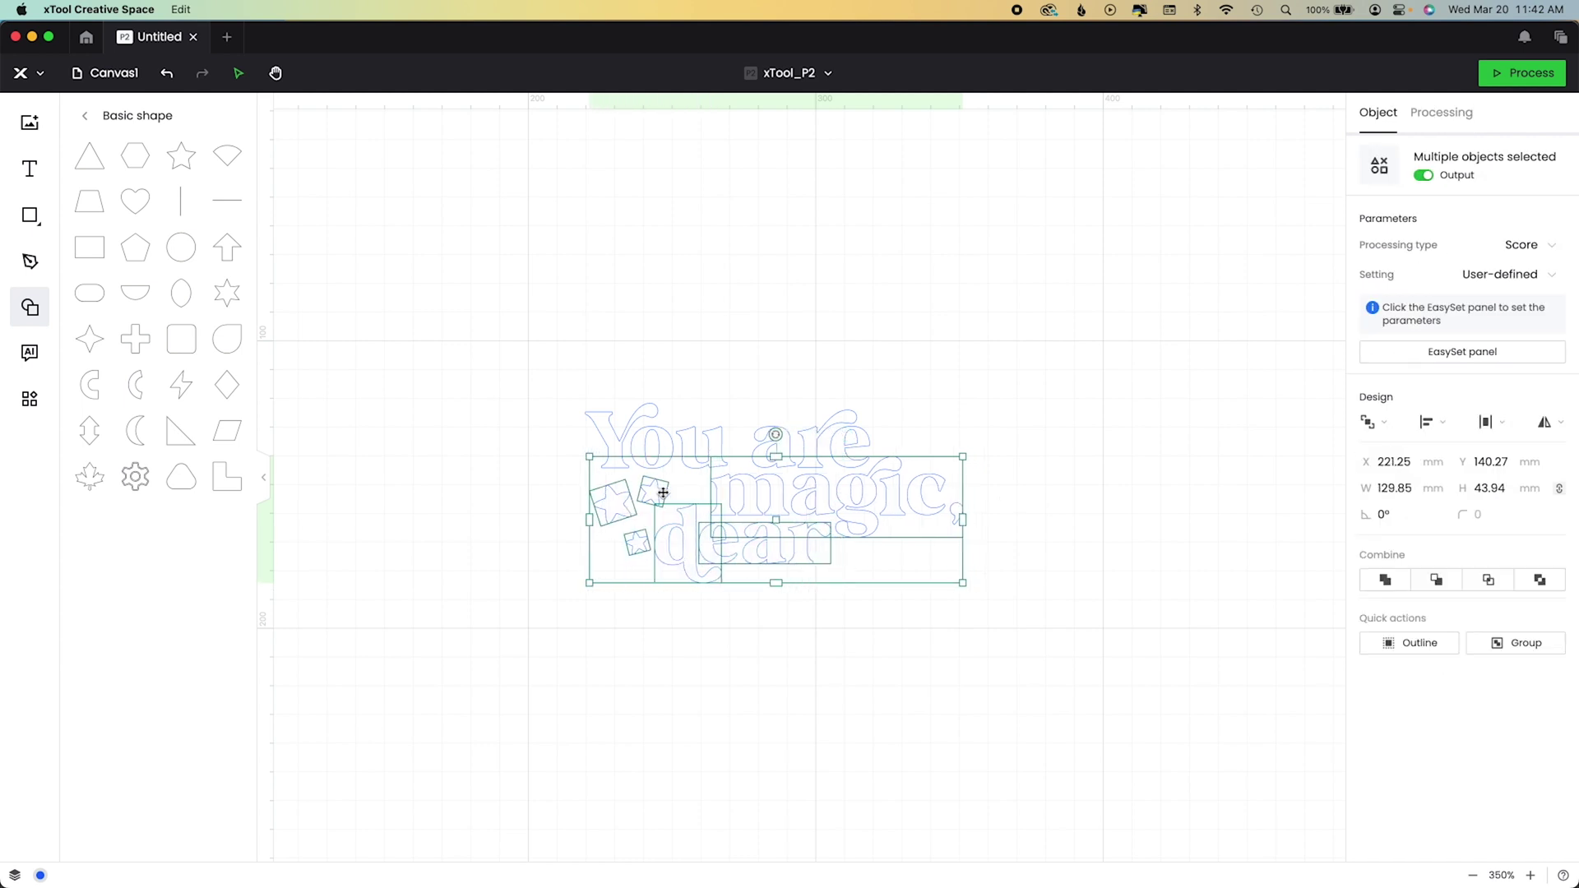
pyautogui.press('Left')
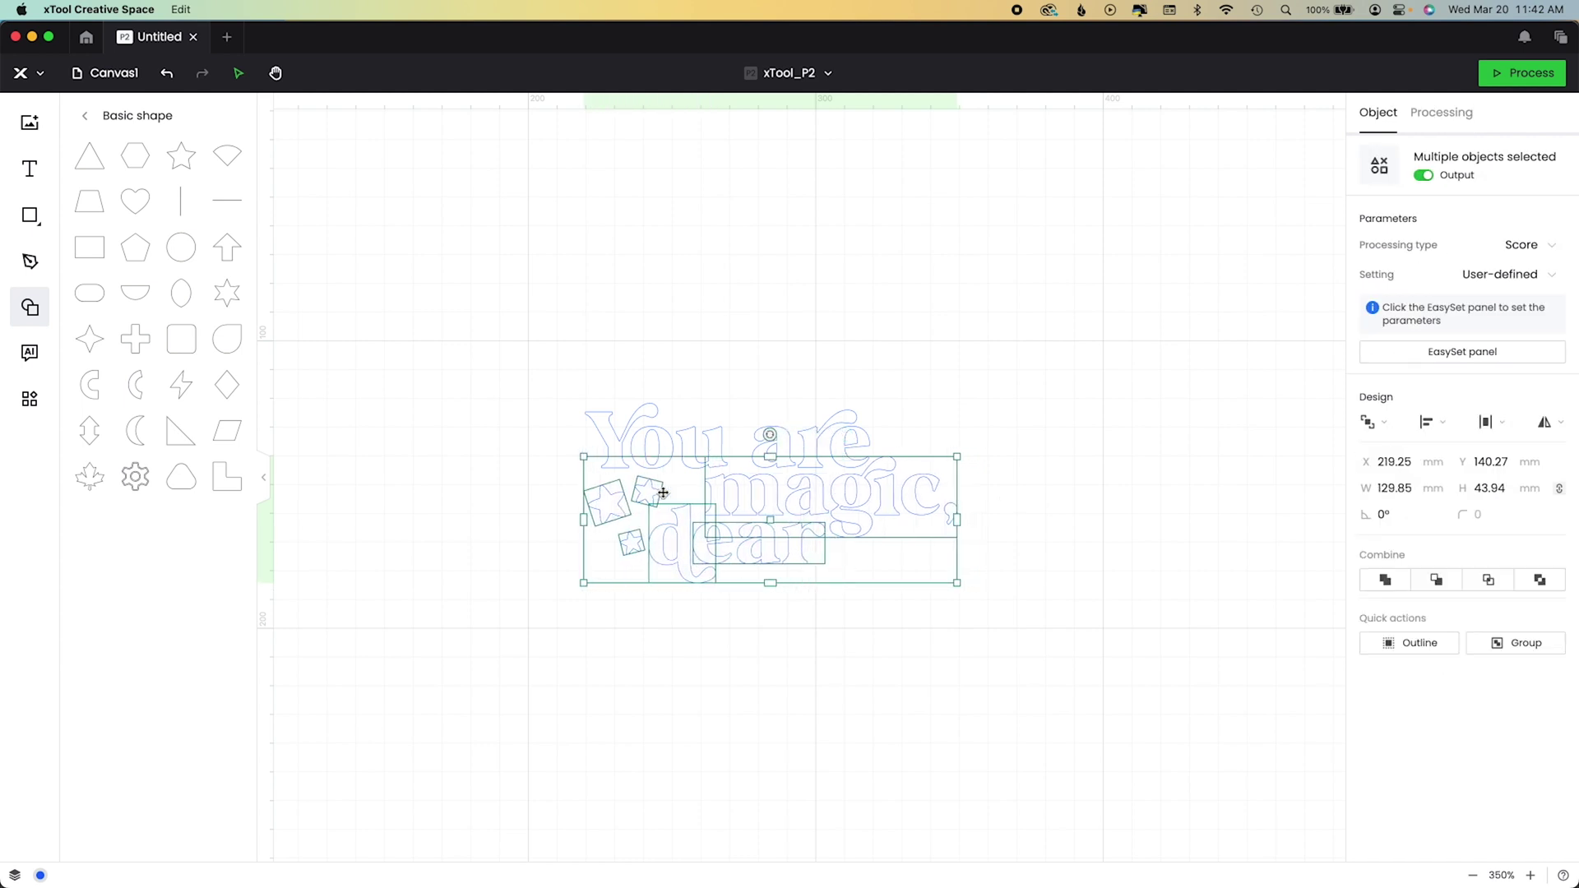
pyautogui.click(671, 647)
pyautogui.moveTo(649, 497); pyautogui.dragTo(669, 486)
pyautogui.click(619, 497)
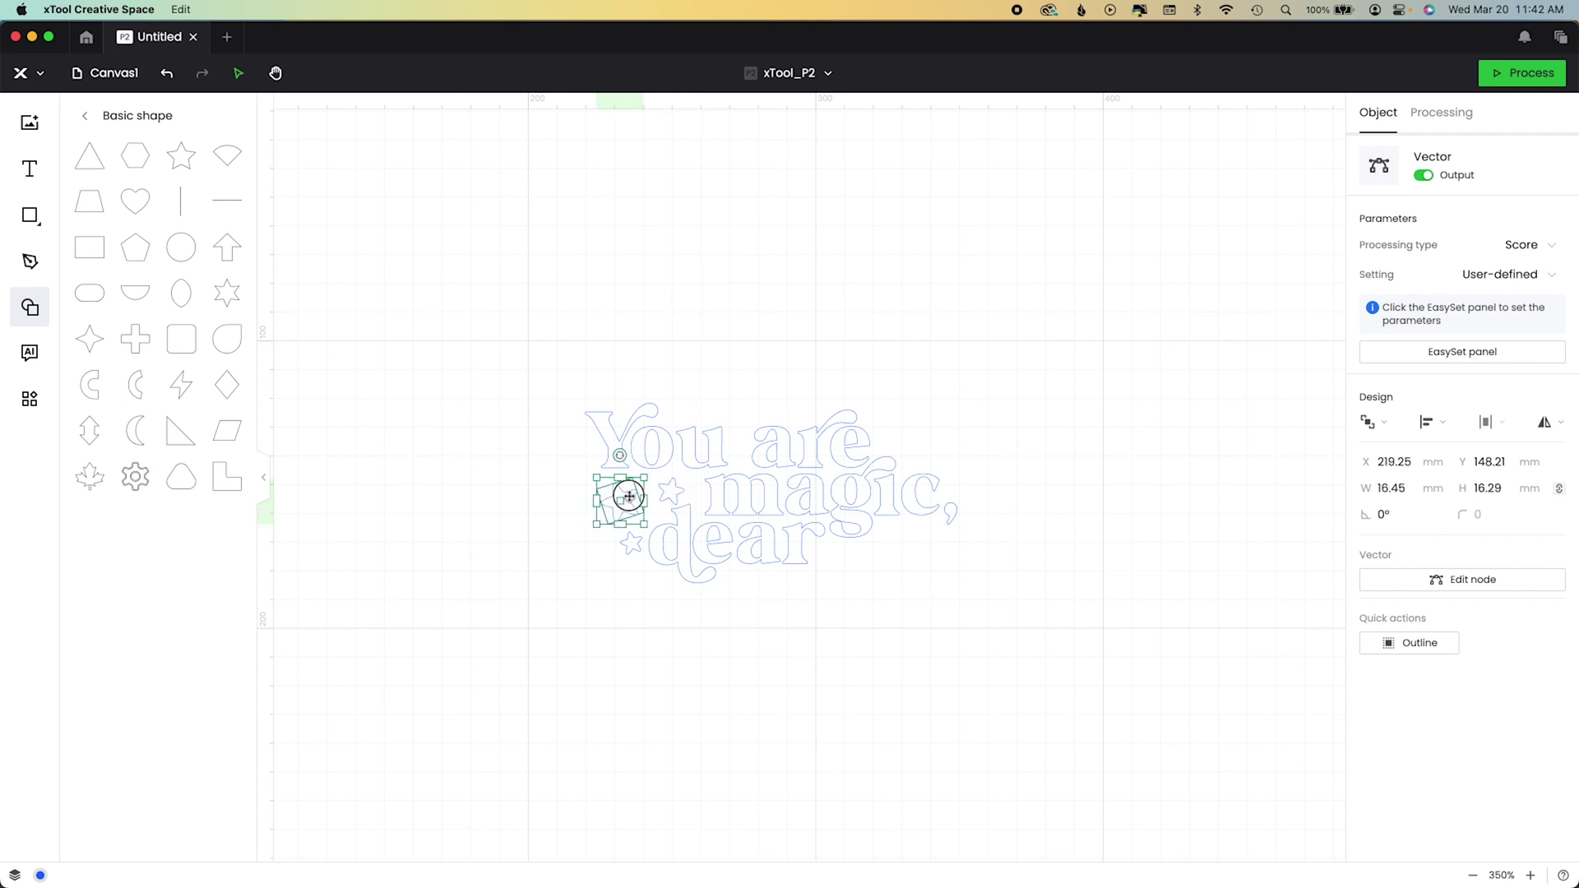
pyautogui.click(570, 605)
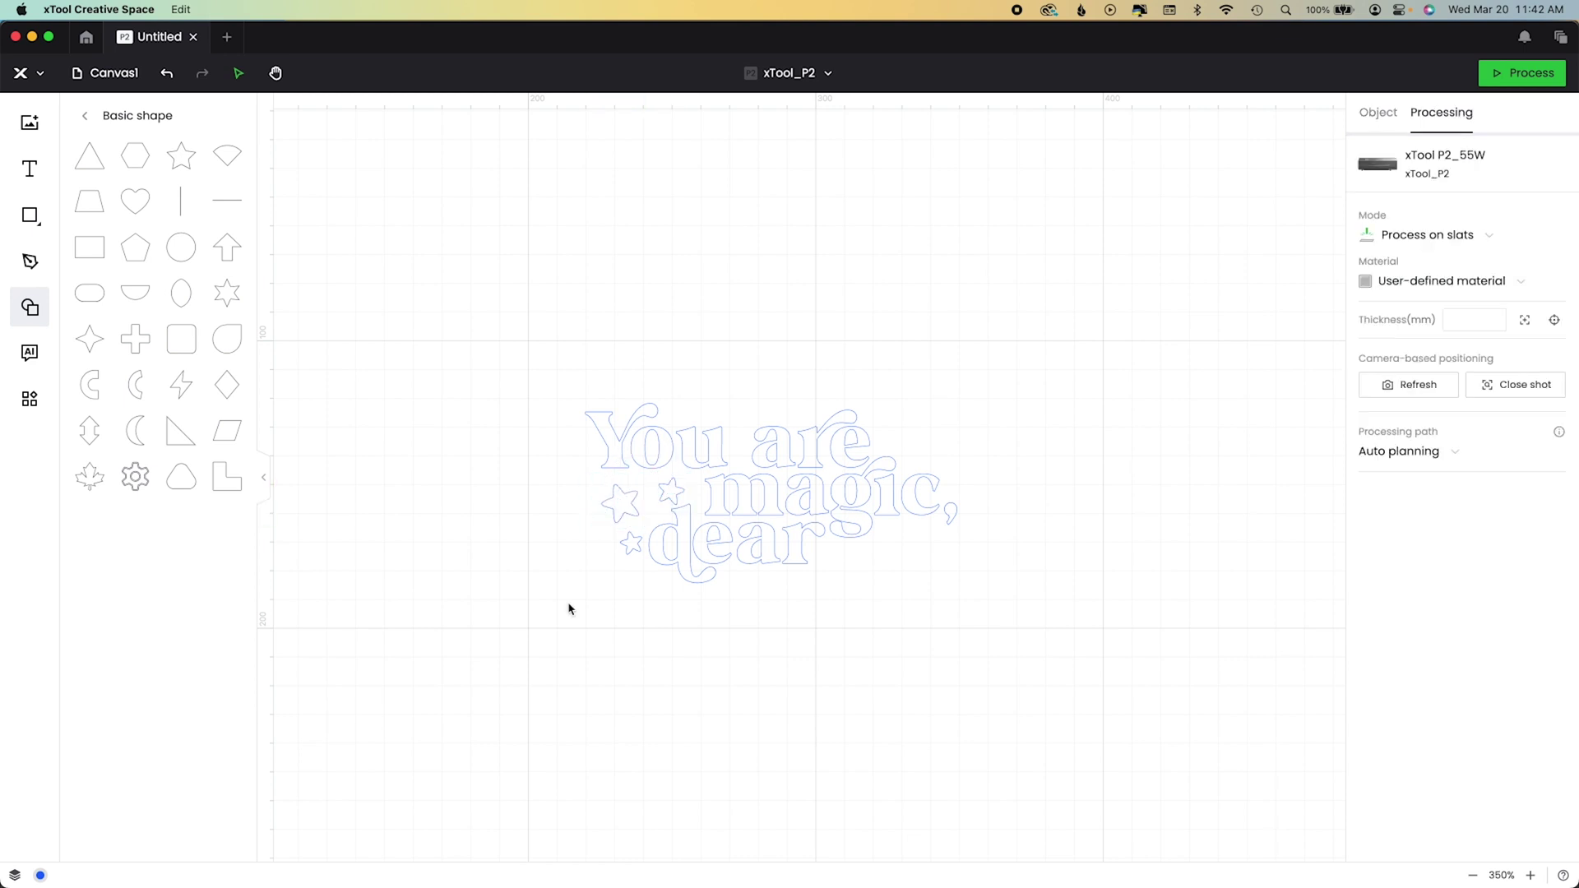
# Set the letter spacing of 'You are' to 0.
pyautogui.click(757, 460)
pyautogui.doubleClick(751, 451)
pyautogui.hotkey('shift', 'Left')
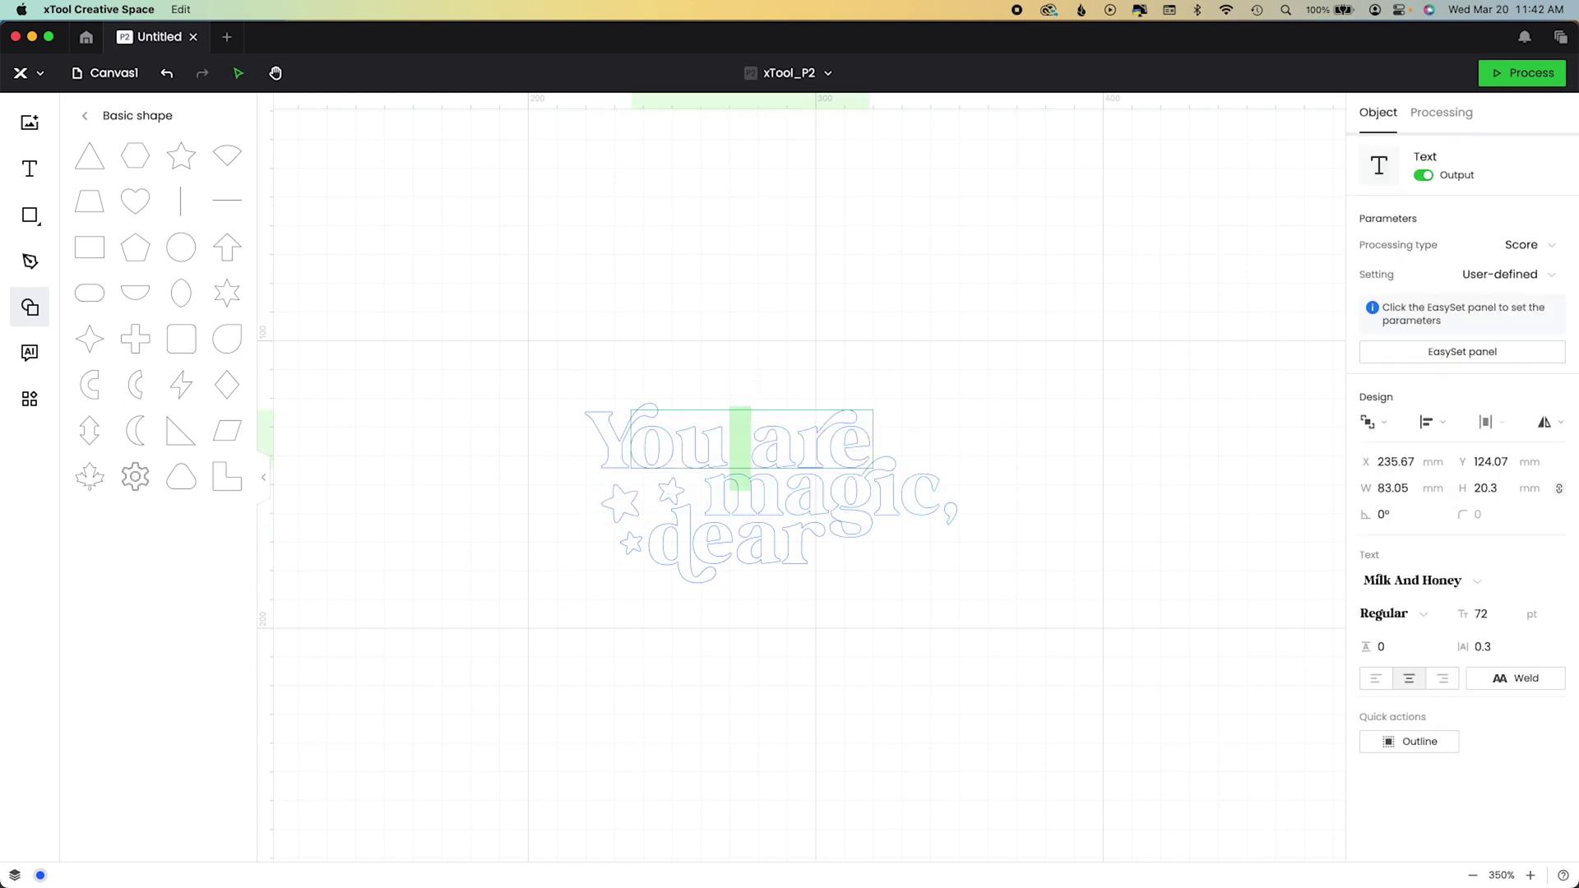
pyautogui.doubleClick(1492, 645)
pyautogui.press('BackSpace')
pyautogui.write('0')
pyautogui.press('Return')
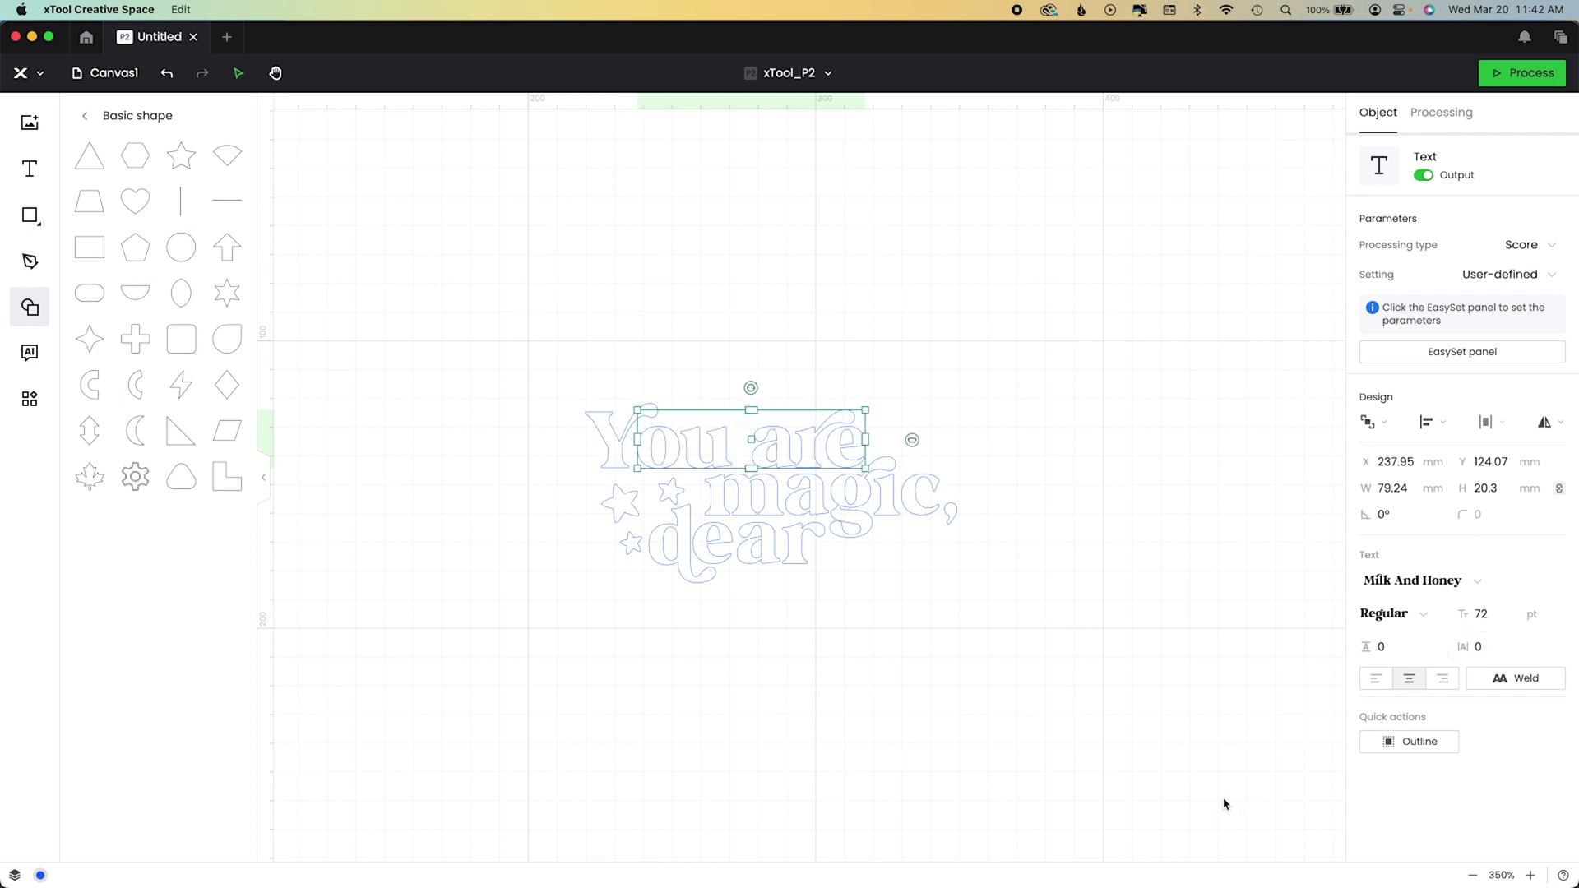
pyautogui.click(1064, 727)
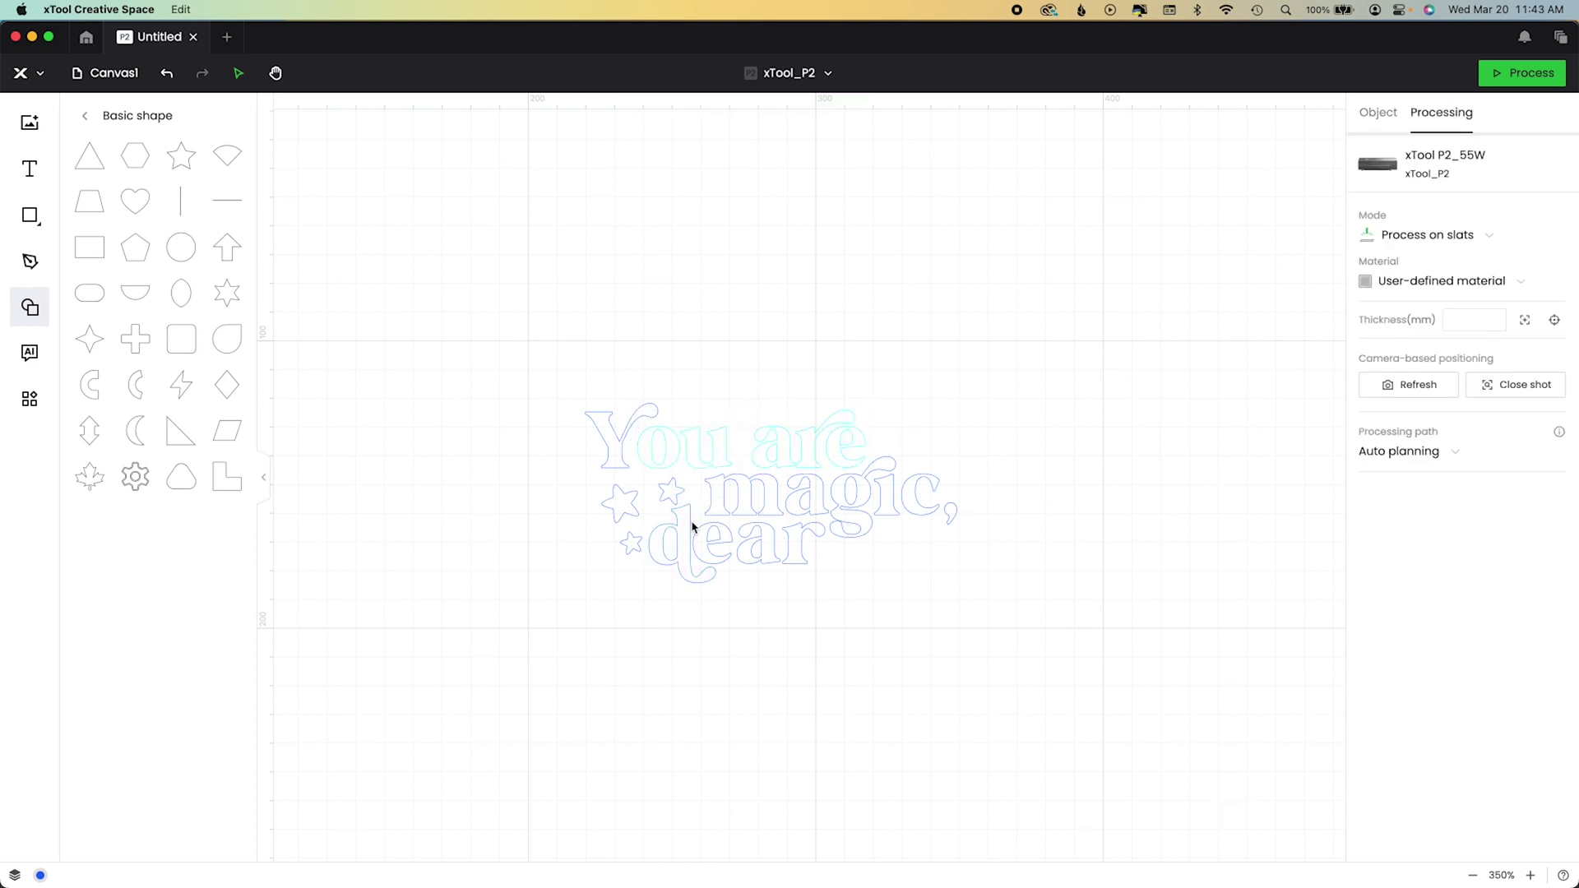
pyautogui.click(681, 530)
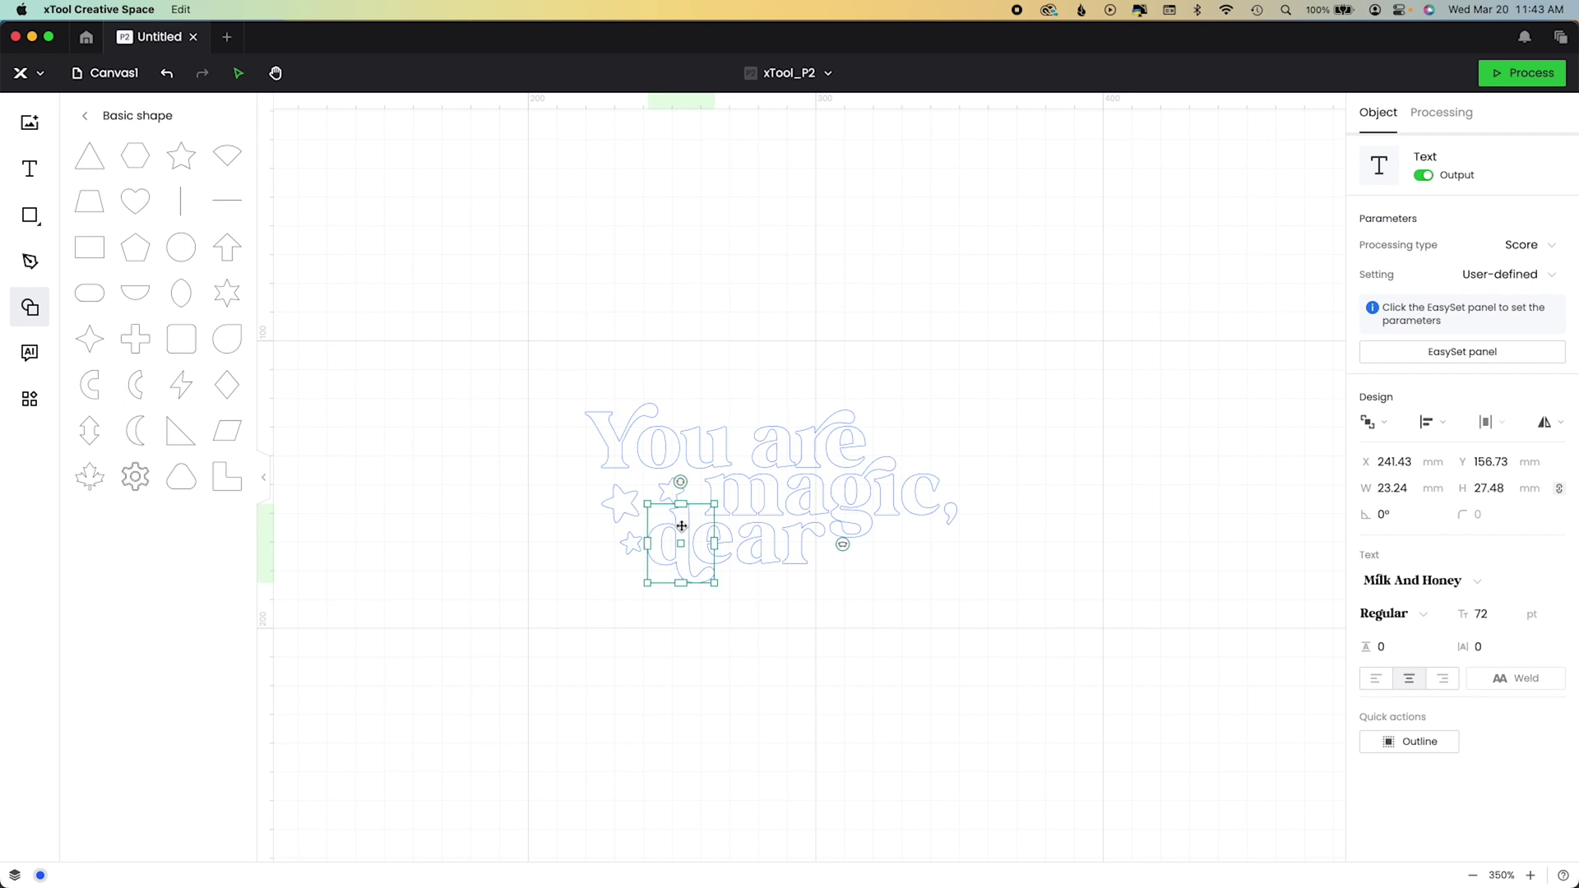
pyautogui.click(746, 646)
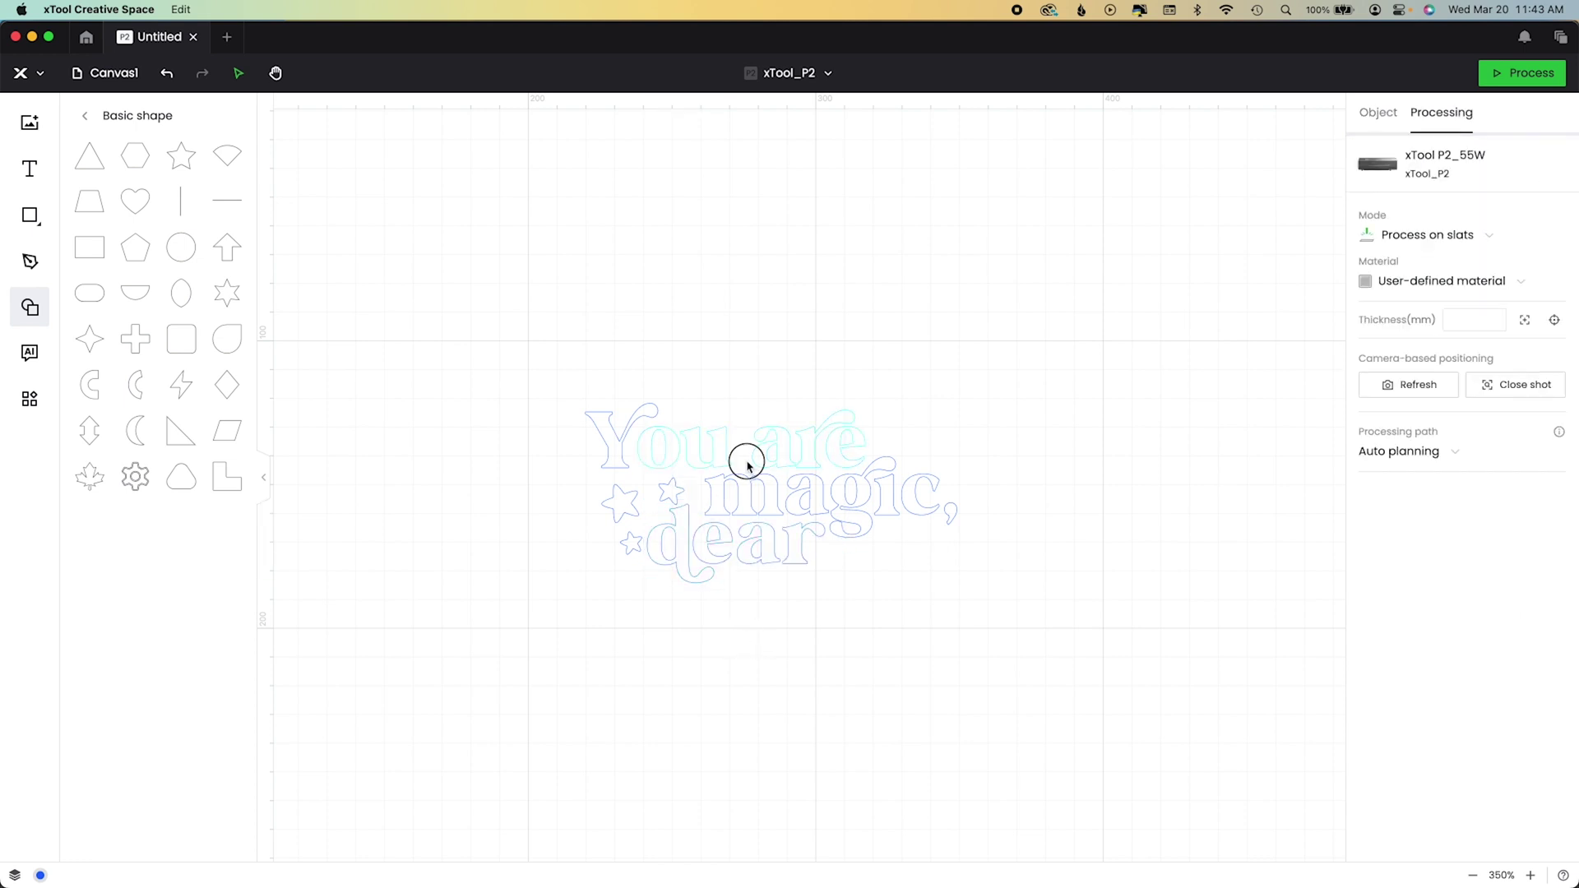
# Tighten the 'You are' letter spacing to -0.25, then to -0.3.
pyautogui.click(746, 461)
pyautogui.doubleClick(746, 460)
pyautogui.hotkey('shift', 'Right')
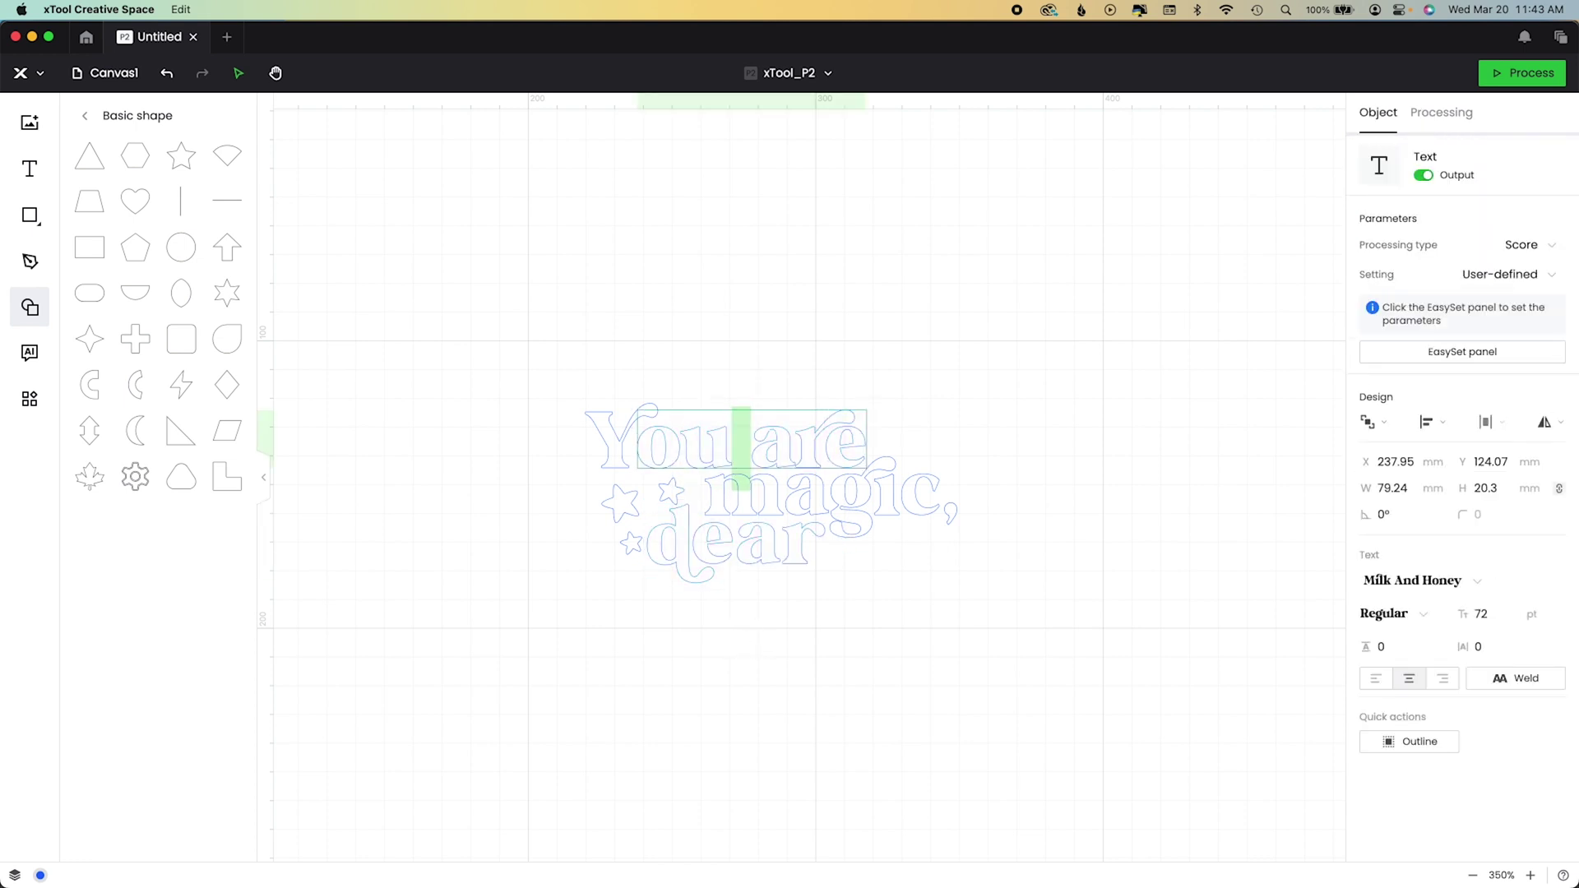
pyautogui.click(1476, 647)
pyautogui.write('-.25')
pyautogui.press('Return')
pyautogui.click(1481, 647)
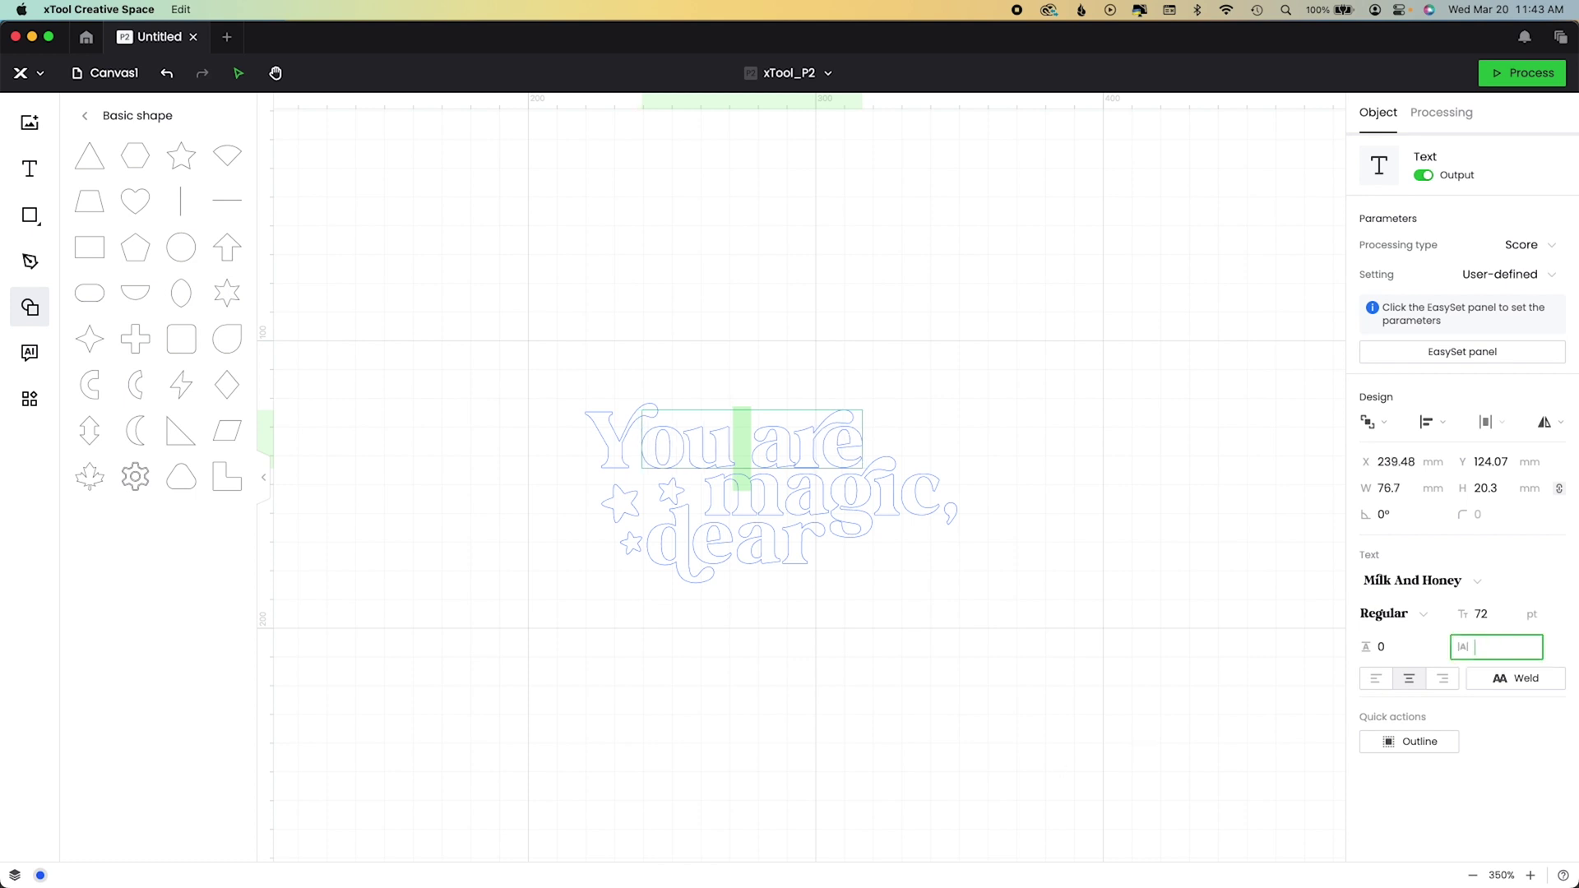
pyautogui.write('-.3')
pyautogui.press('Return')
# Nudge the separate swash Y two steps right, closer to 'ou'.
pyautogui.click(610, 430)
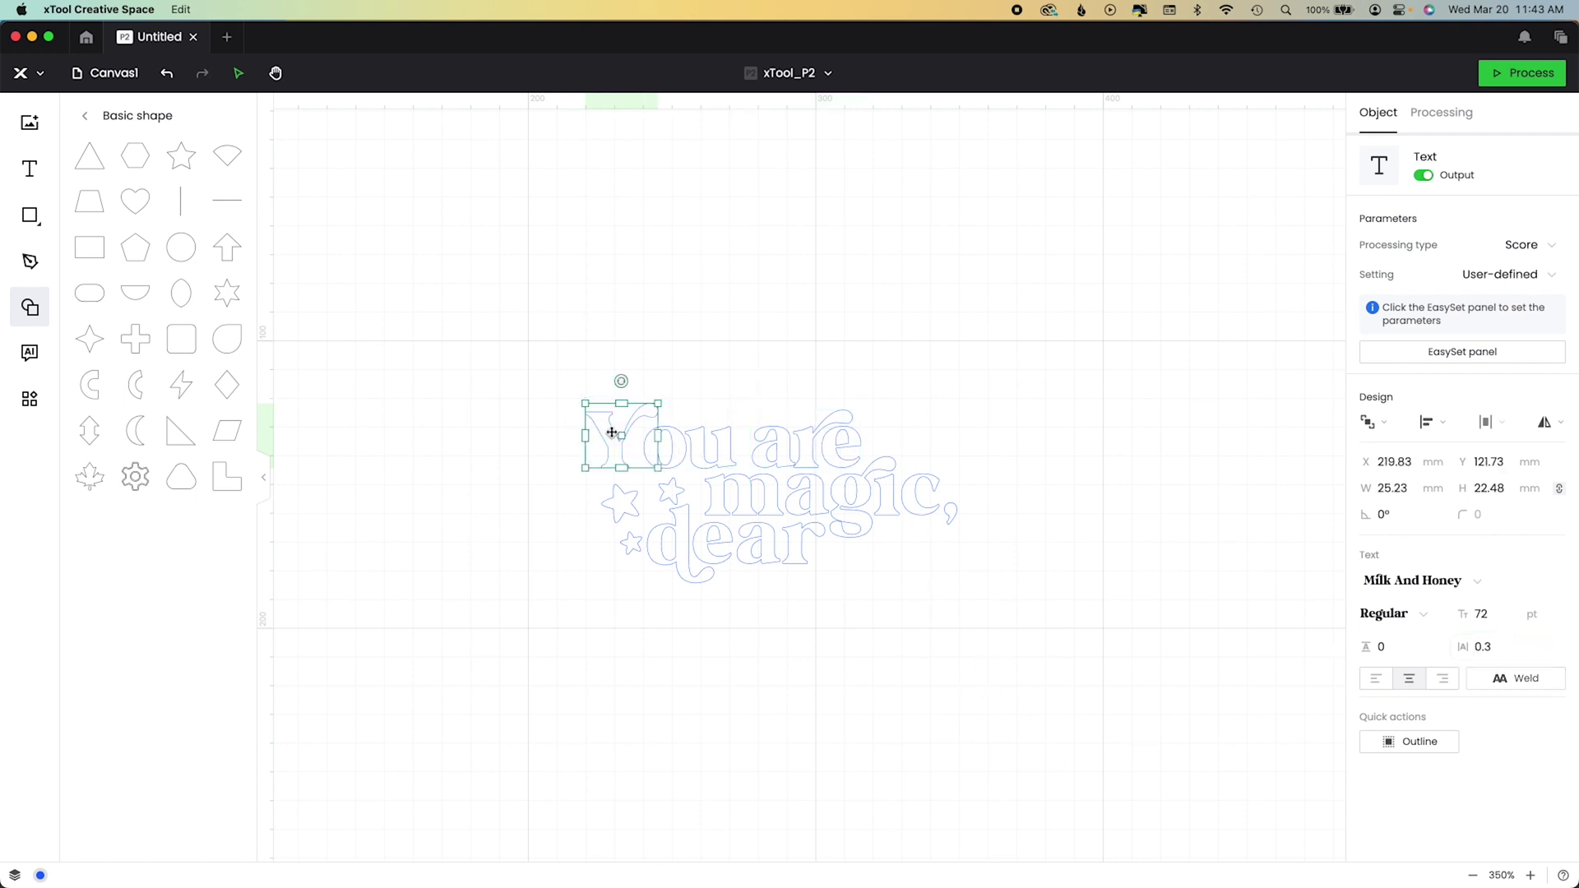
pyautogui.press('Right')
pyautogui.press('Right')
pyautogui.press('Right')
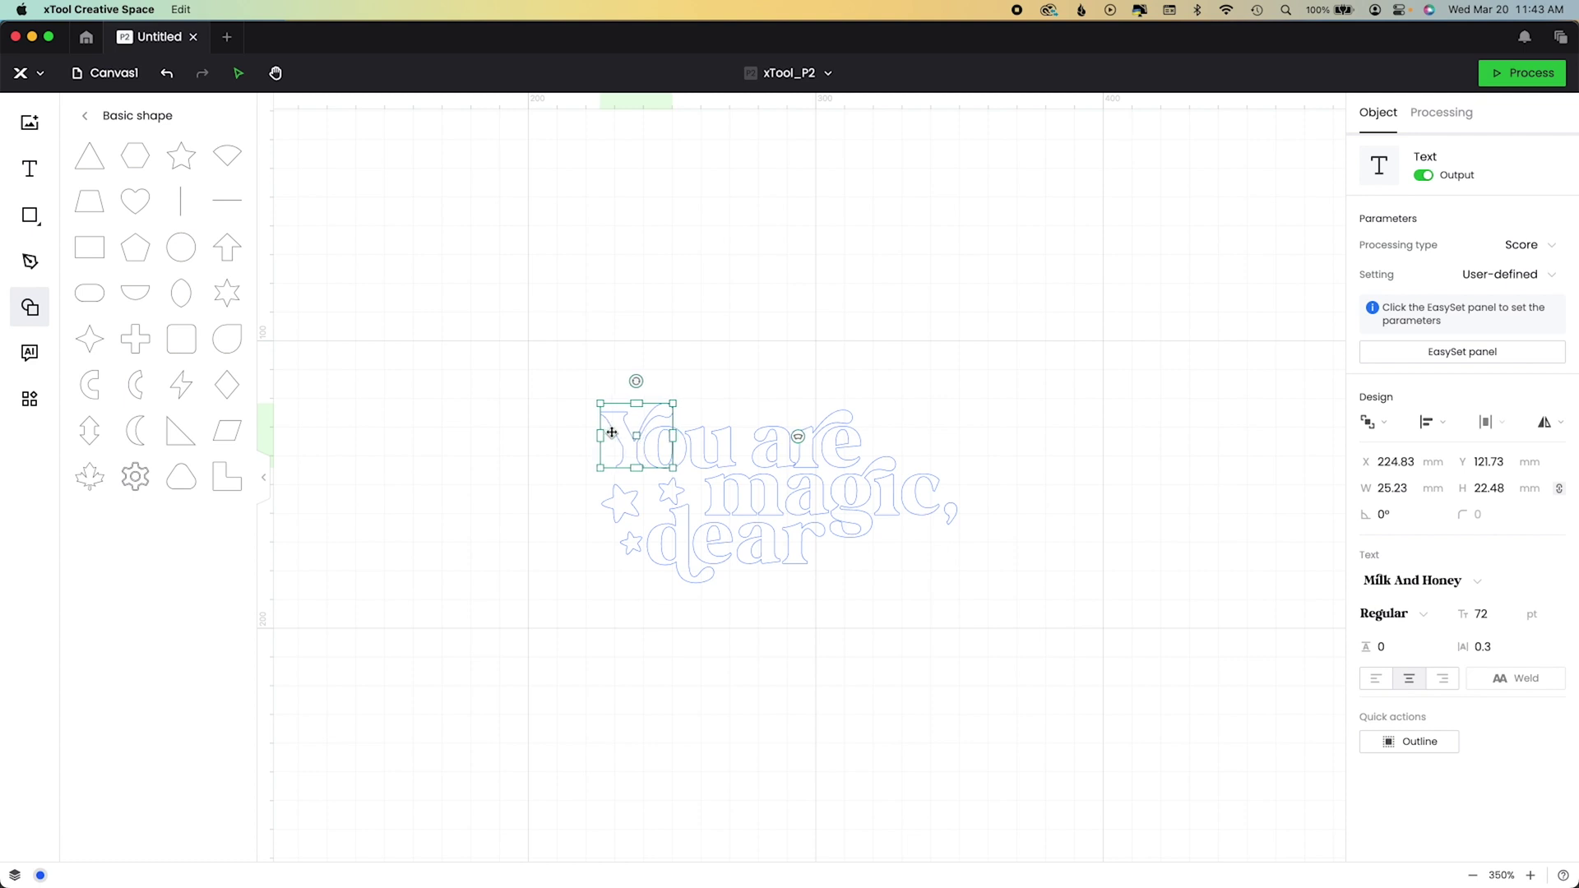
pyautogui.press('Right')
pyautogui.click(618, 498)
pyautogui.click(583, 669)
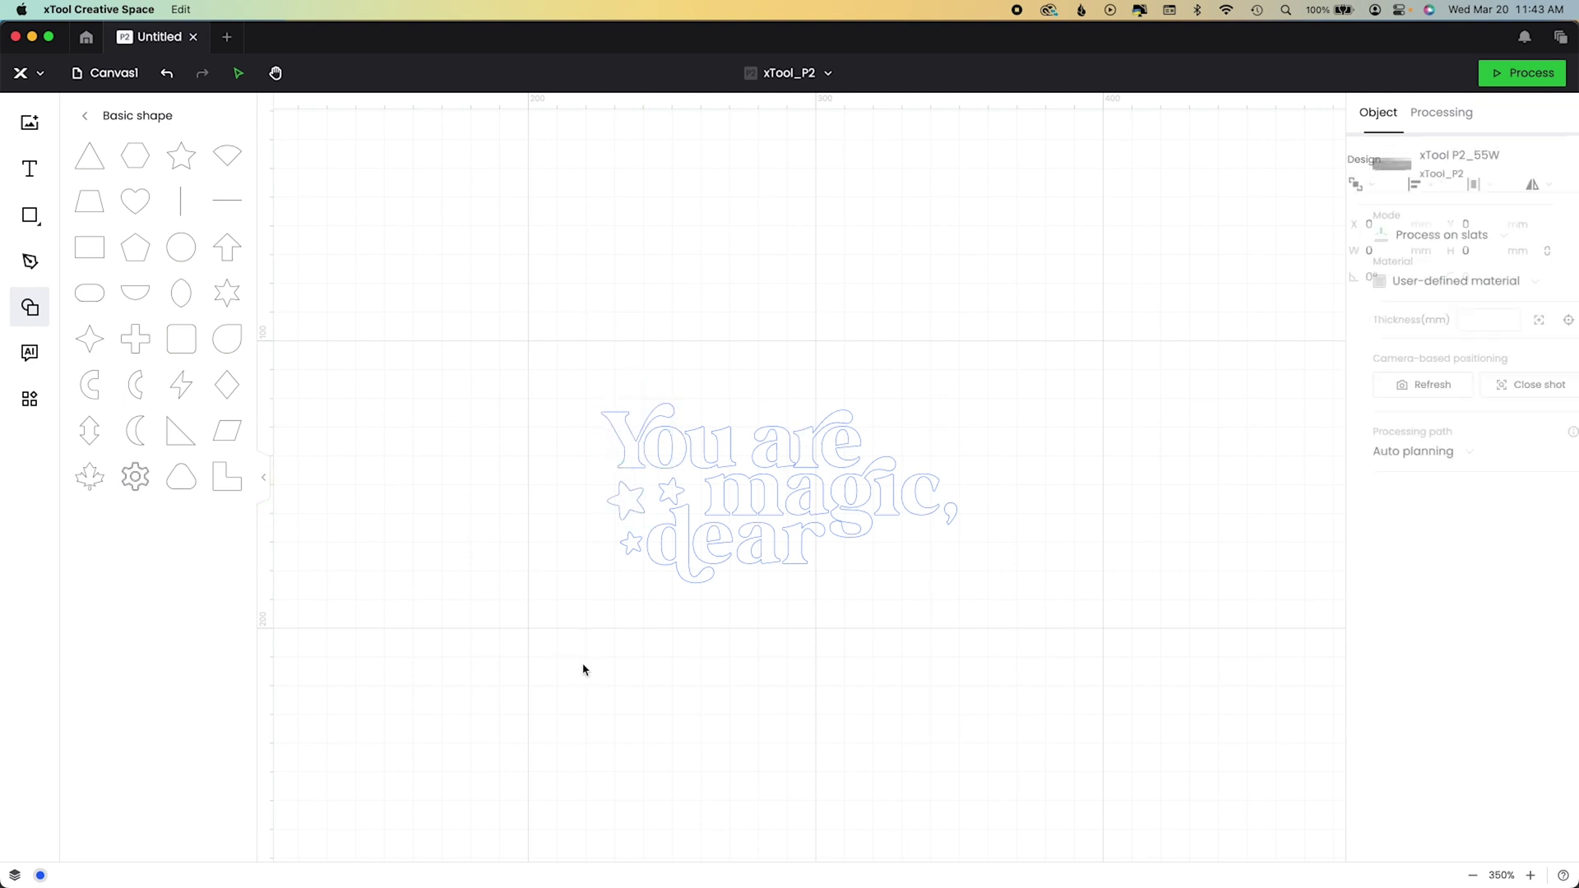
# Mirror two stars horizontally and place the pair to the right of 'dear'.
pyautogui.click(666, 491)
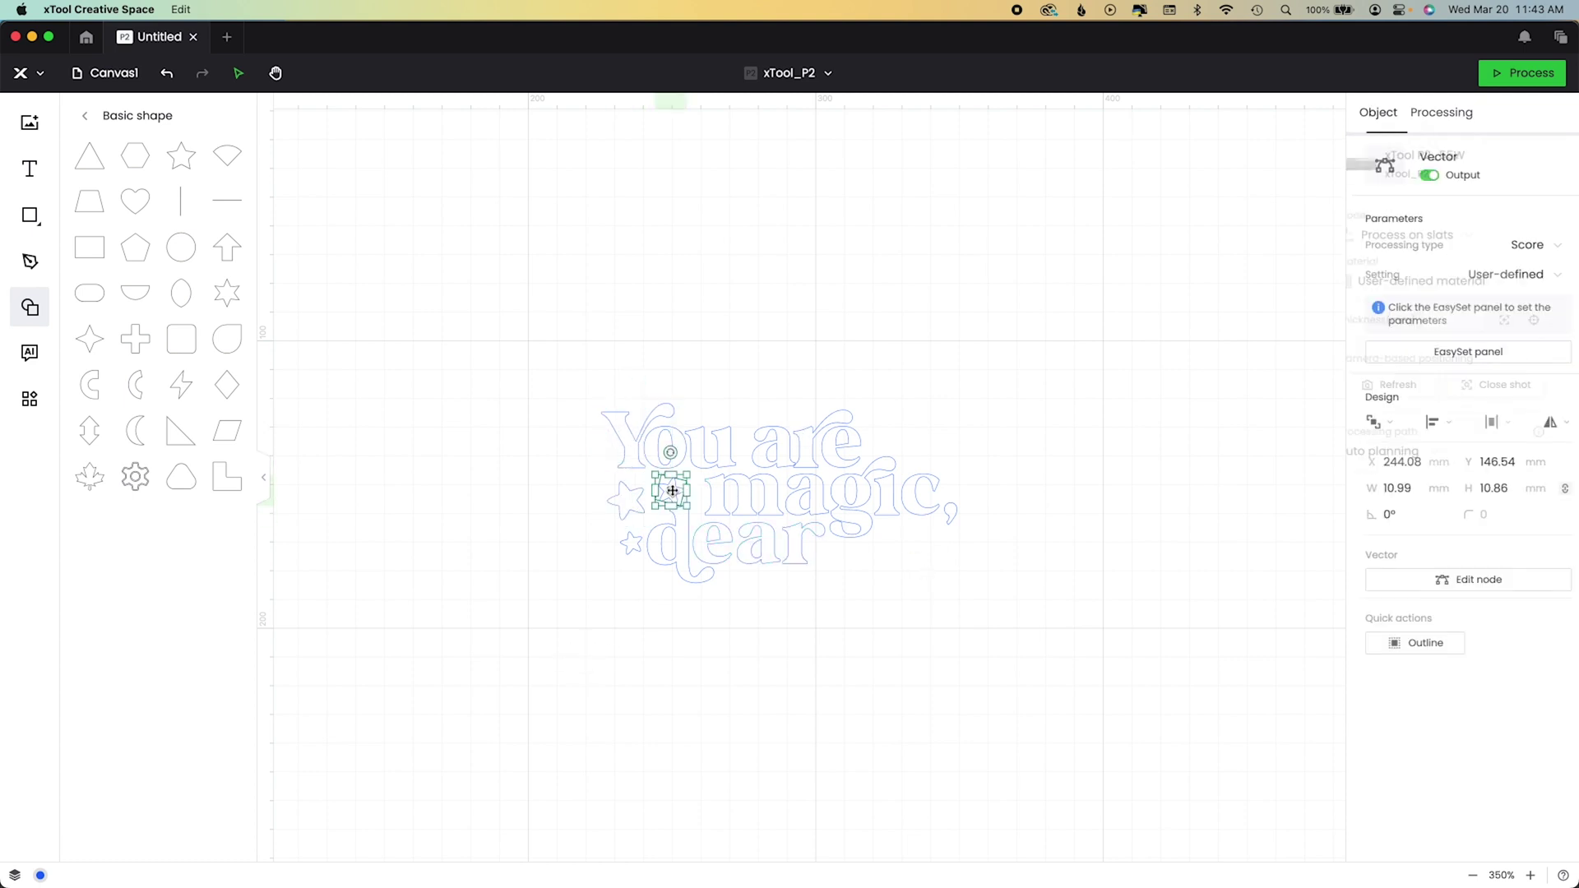
pyautogui.click(939, 592)
pyautogui.click(627, 501)
pyautogui.keyDown('shift'); pyautogui.click(660, 493); pyautogui.keyUp('shift')
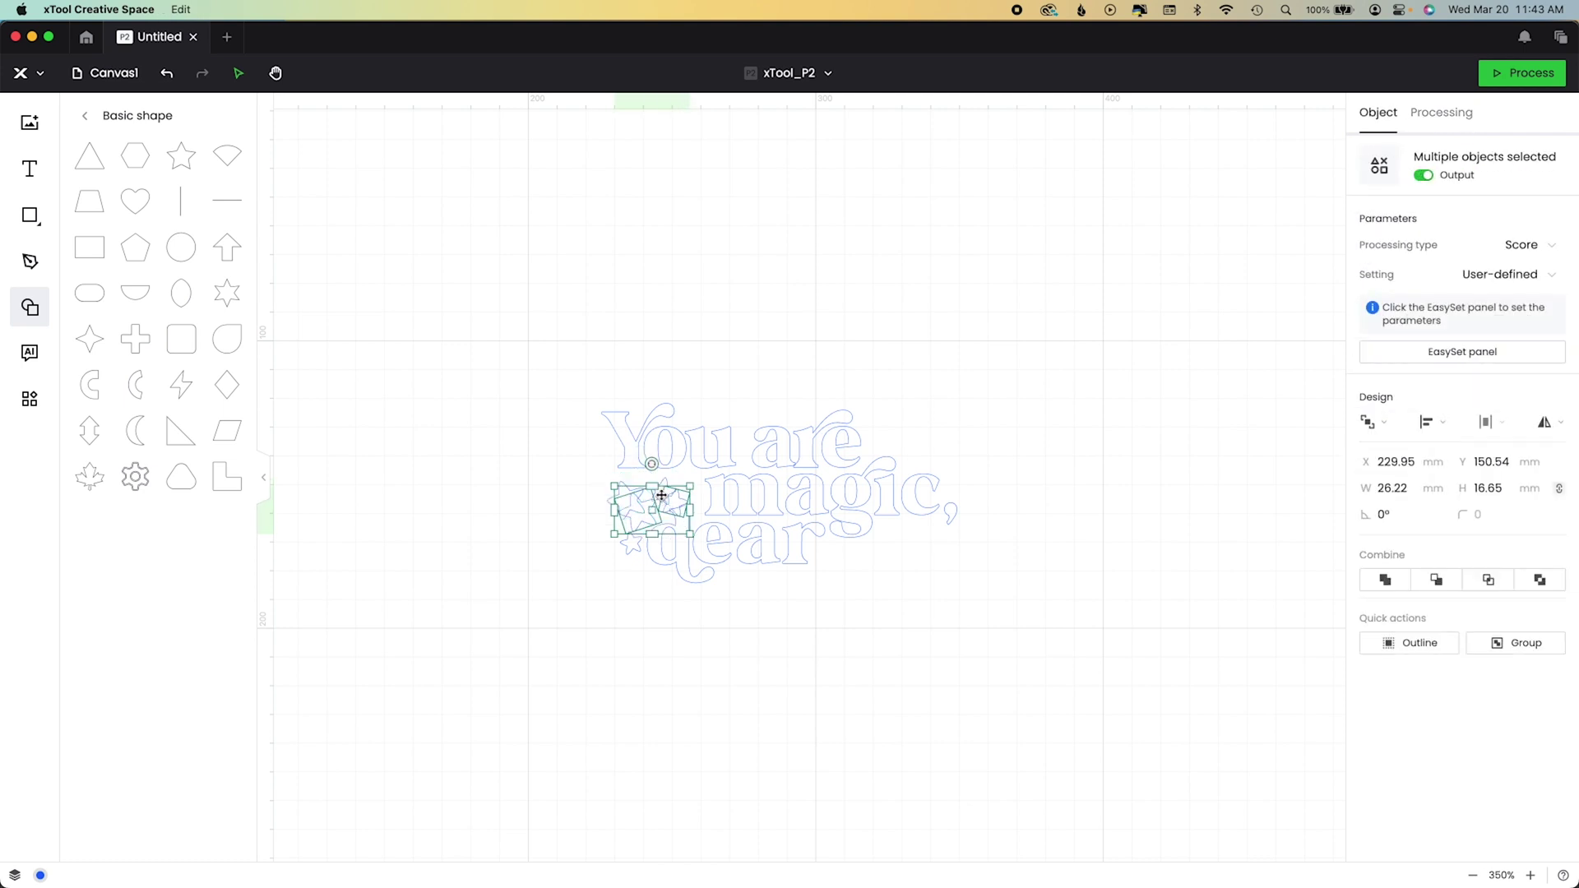
pyautogui.click(1561, 430)
pyautogui.click(1513, 457)
pyautogui.moveTo(652, 518); pyautogui.dragTo(924, 547)
pyautogui.click(927, 688)
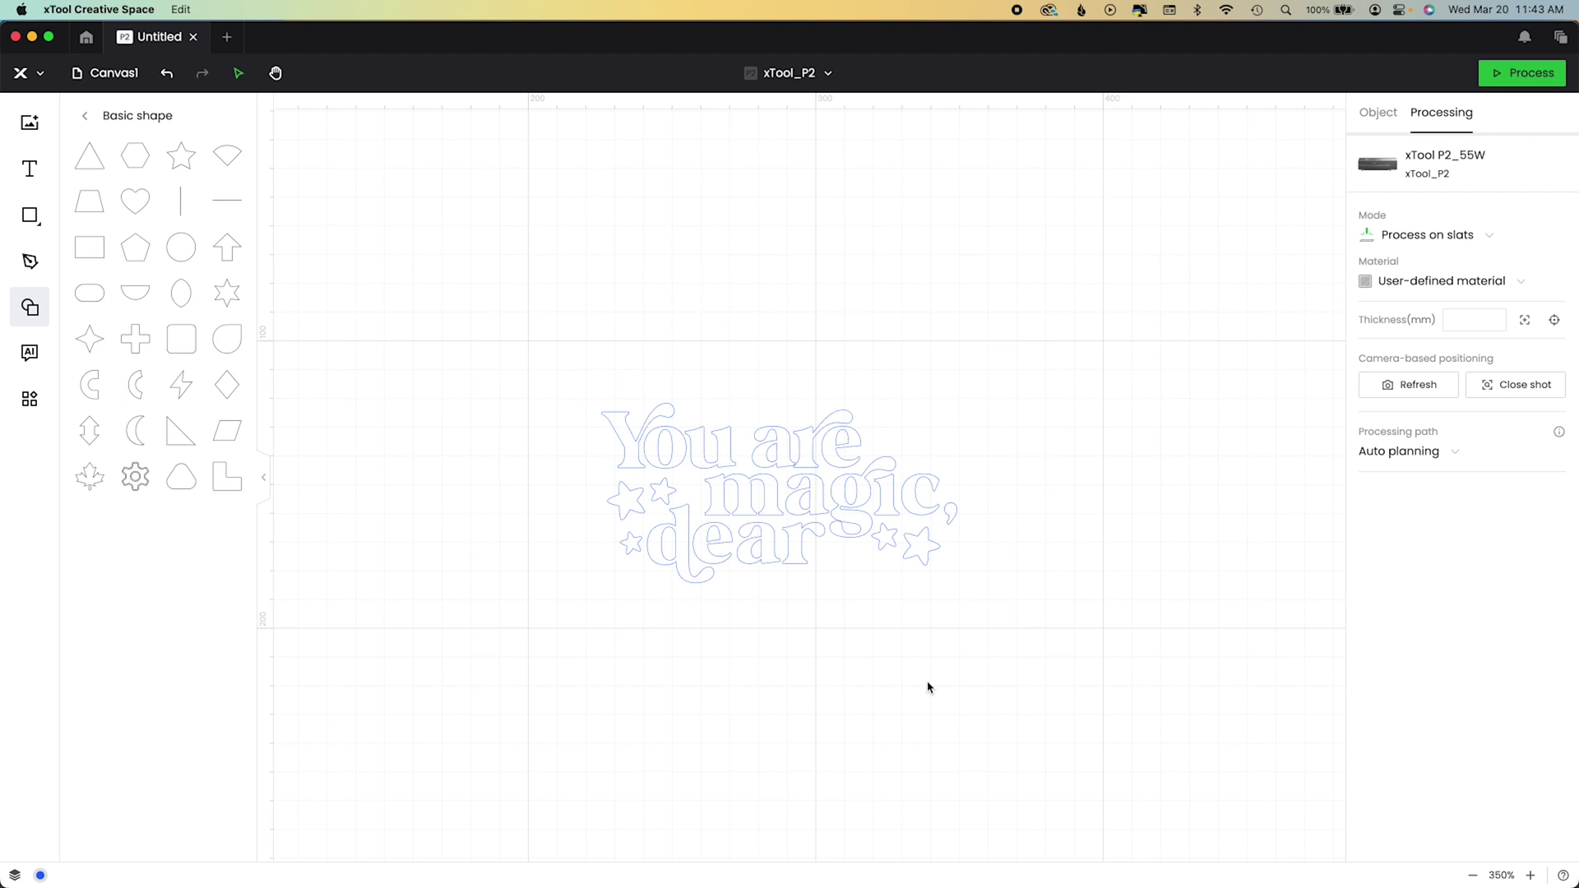
# Weld 'magic,' into a single shape, then select the four outer stars together.
pyautogui.click(843, 506)
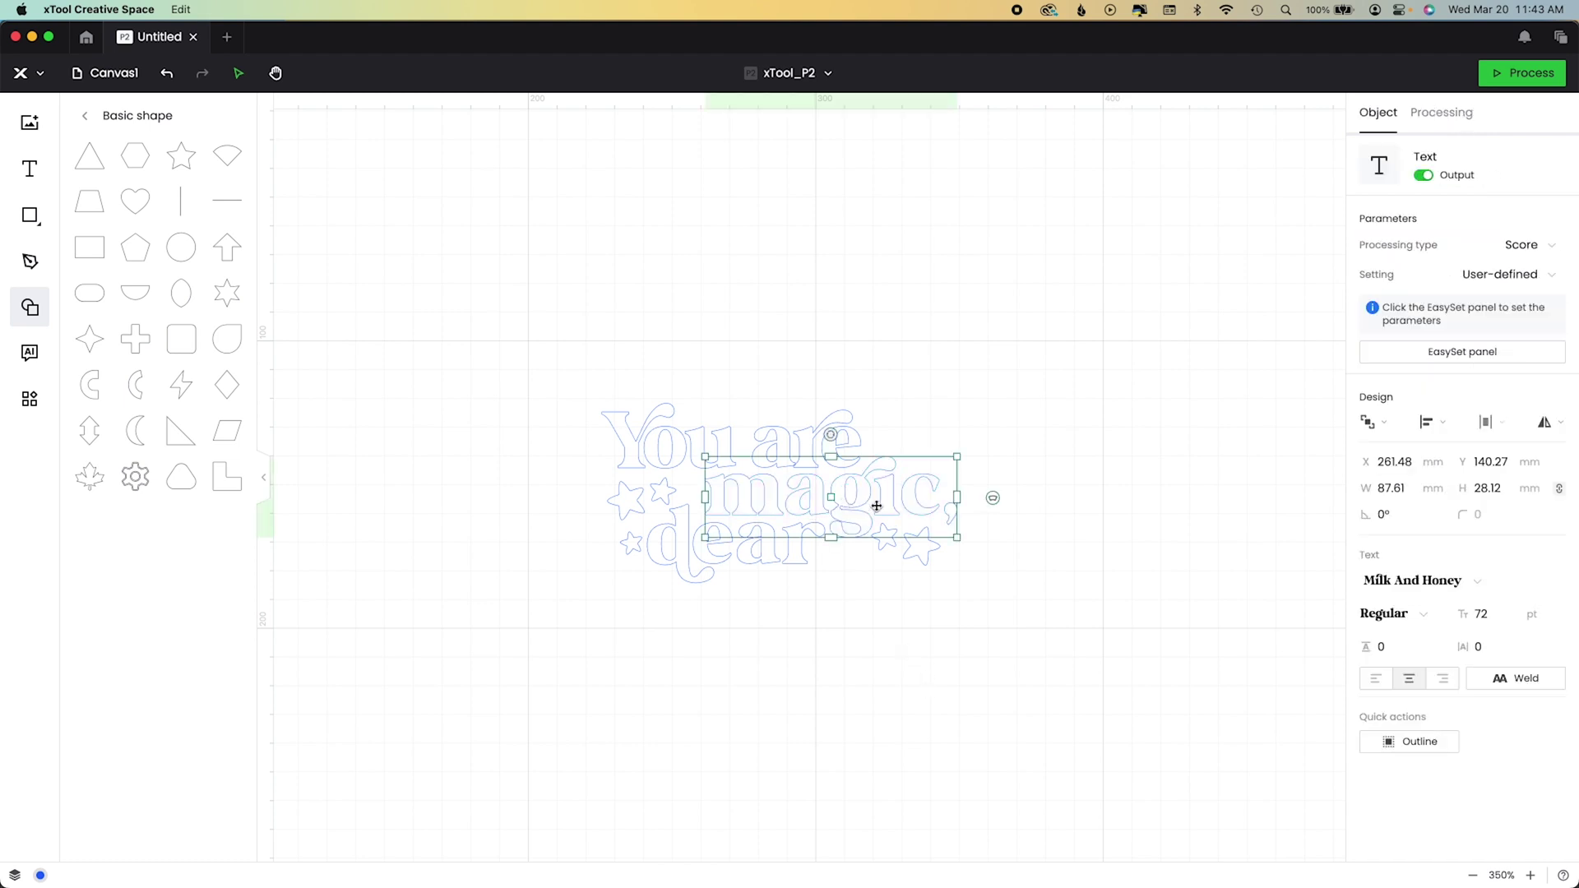
pyautogui.click(1553, 681)
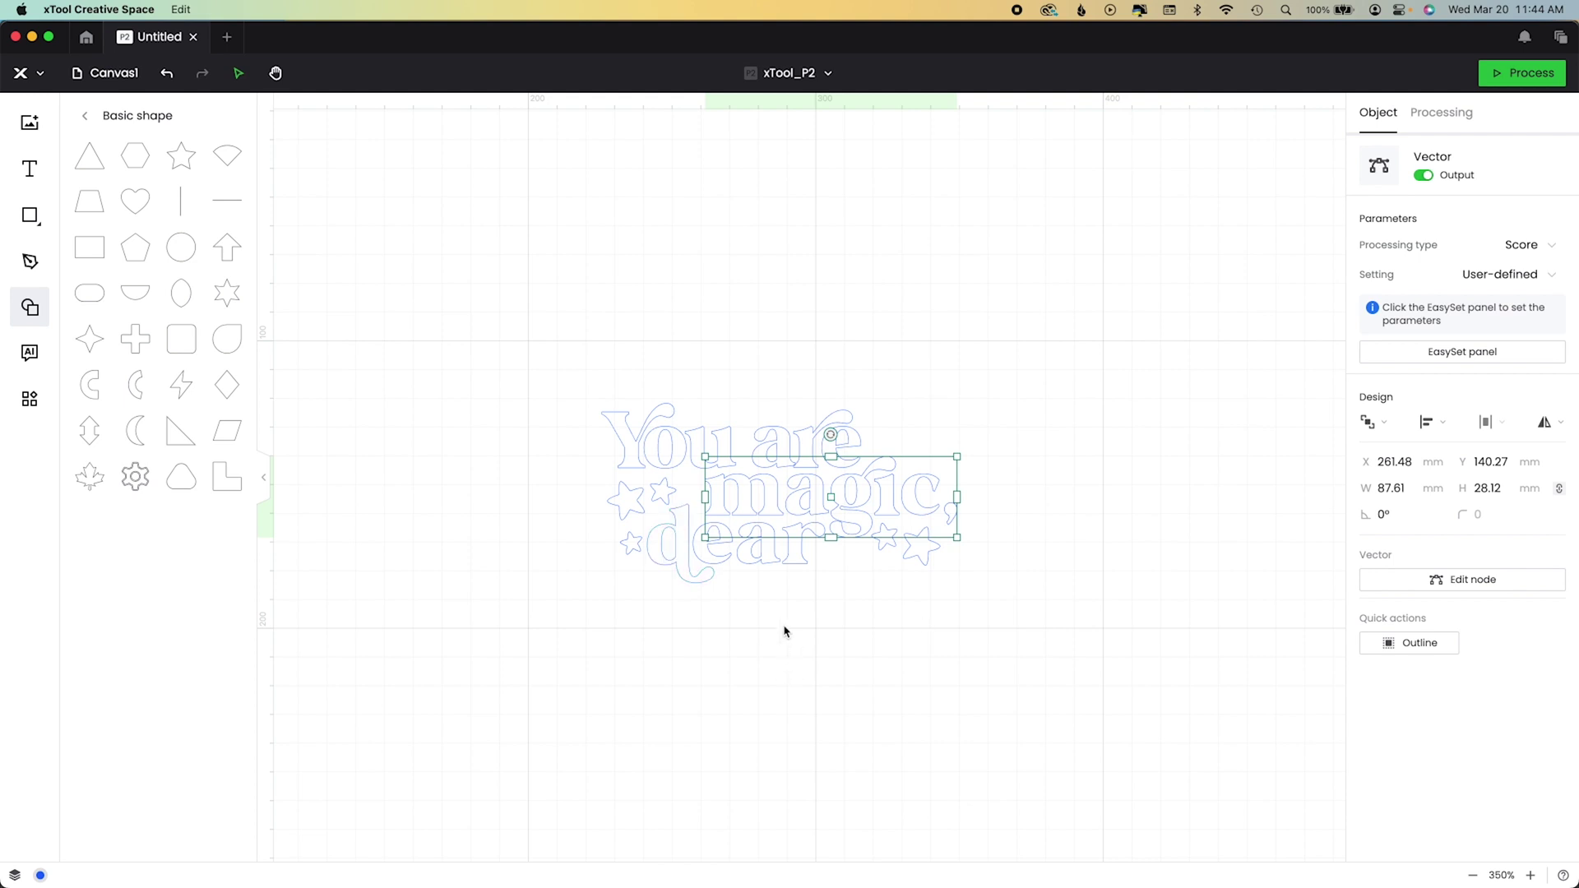
pyautogui.moveTo(630, 378); pyautogui.dragTo(864, 461)
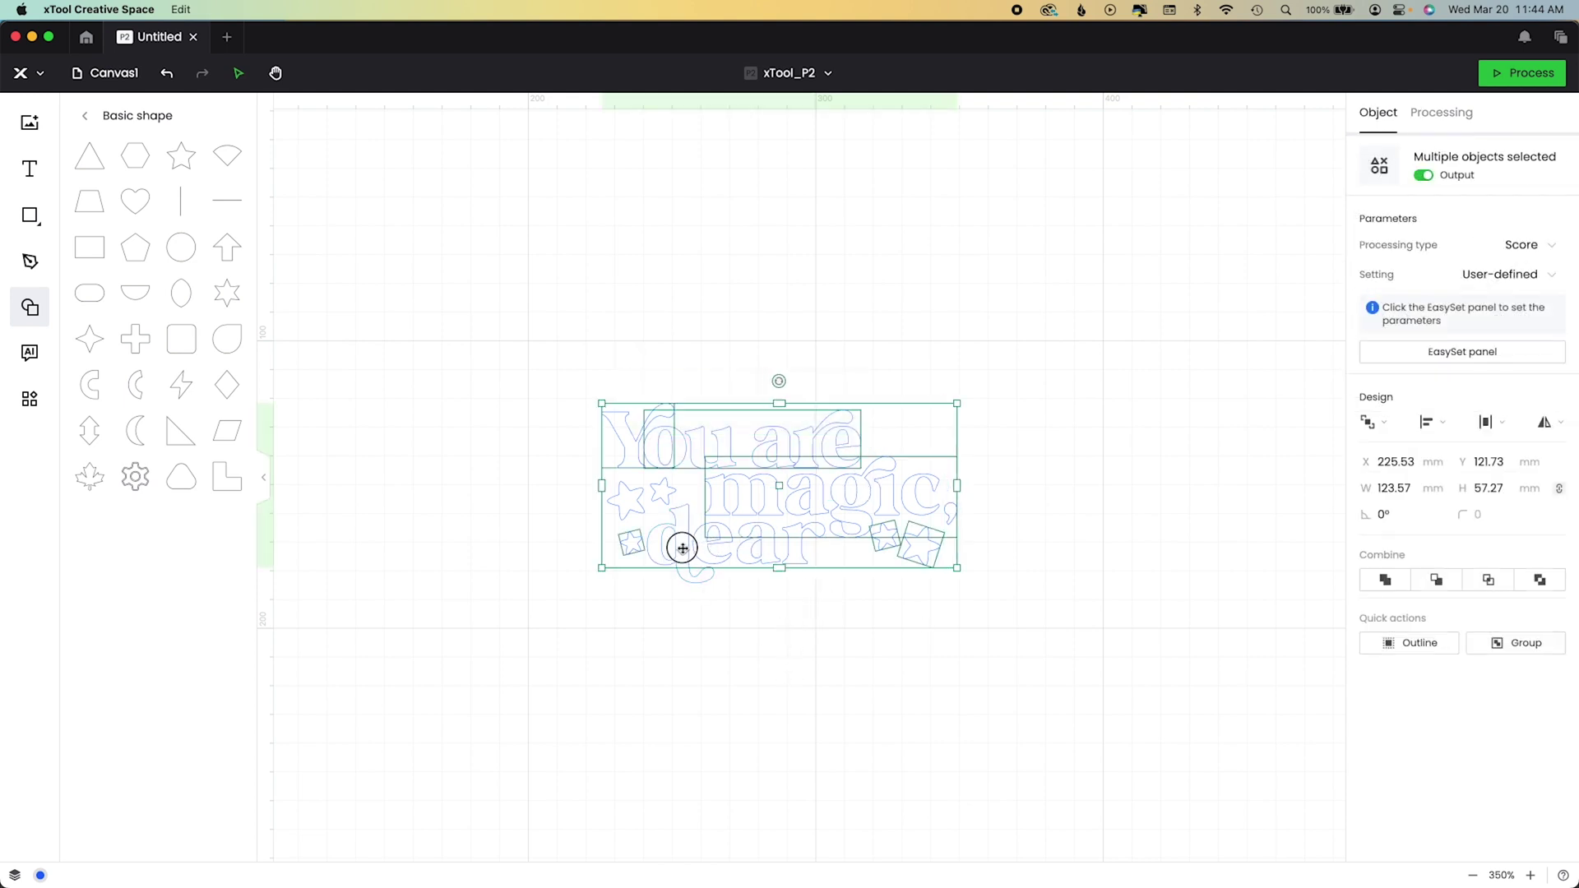
pyautogui.click(731, 616)
pyautogui.click(634, 496)
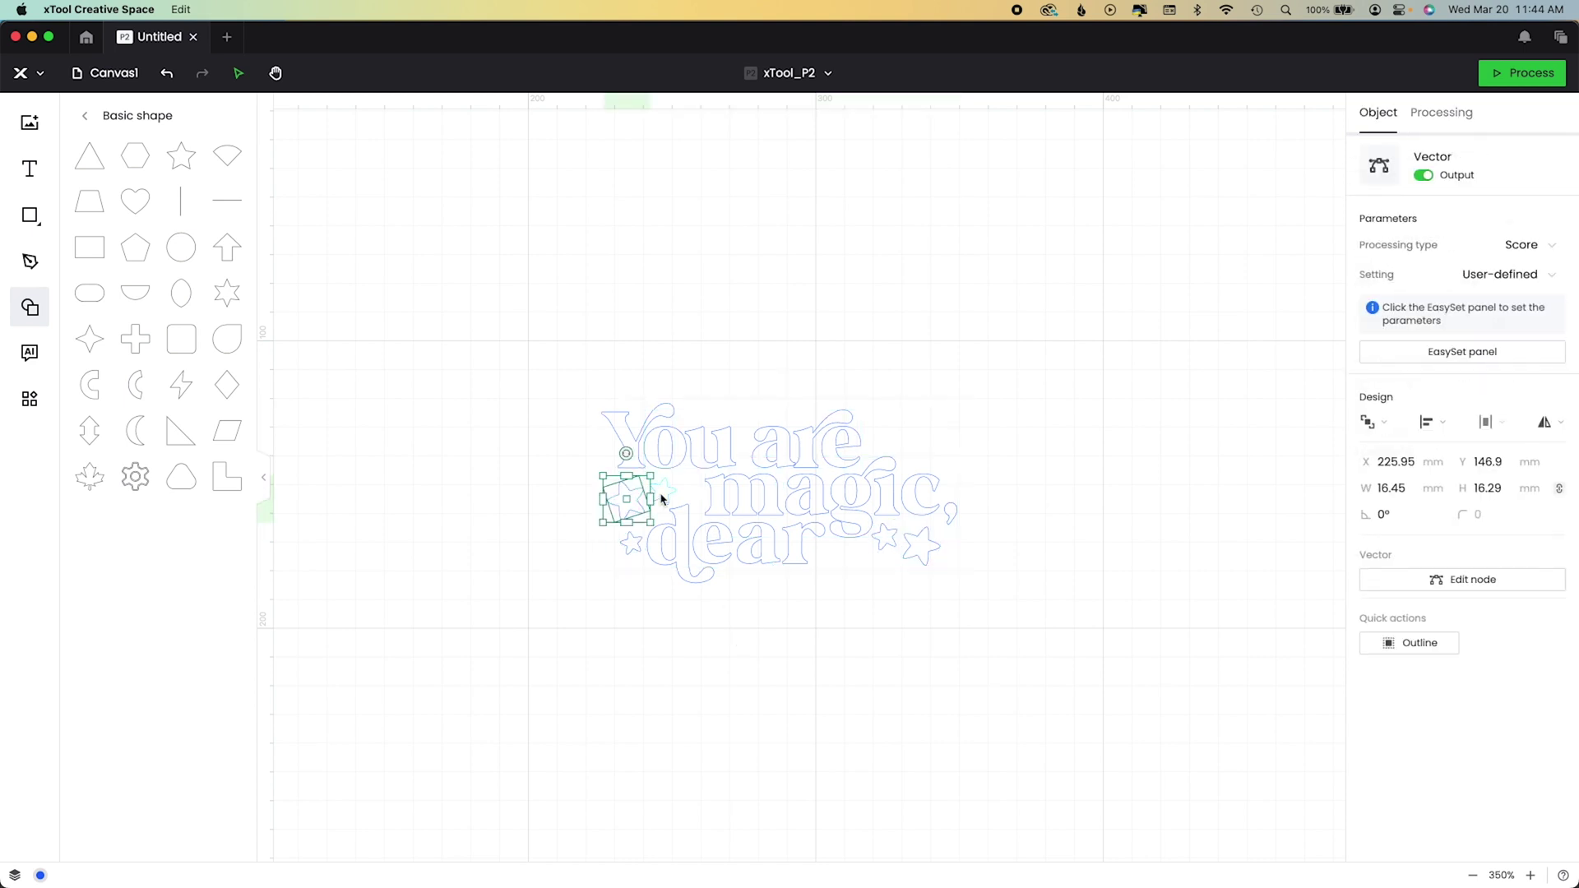
pyautogui.keyDown('shift'); pyautogui.click(659, 496); pyautogui.keyUp('shift')
pyautogui.keyDown('shift'); pyautogui.click(884, 537); pyautogui.keyUp('shift')
pyautogui.keyDown('shift'); pyautogui.click(920, 545); pyautogui.keyUp('shift')
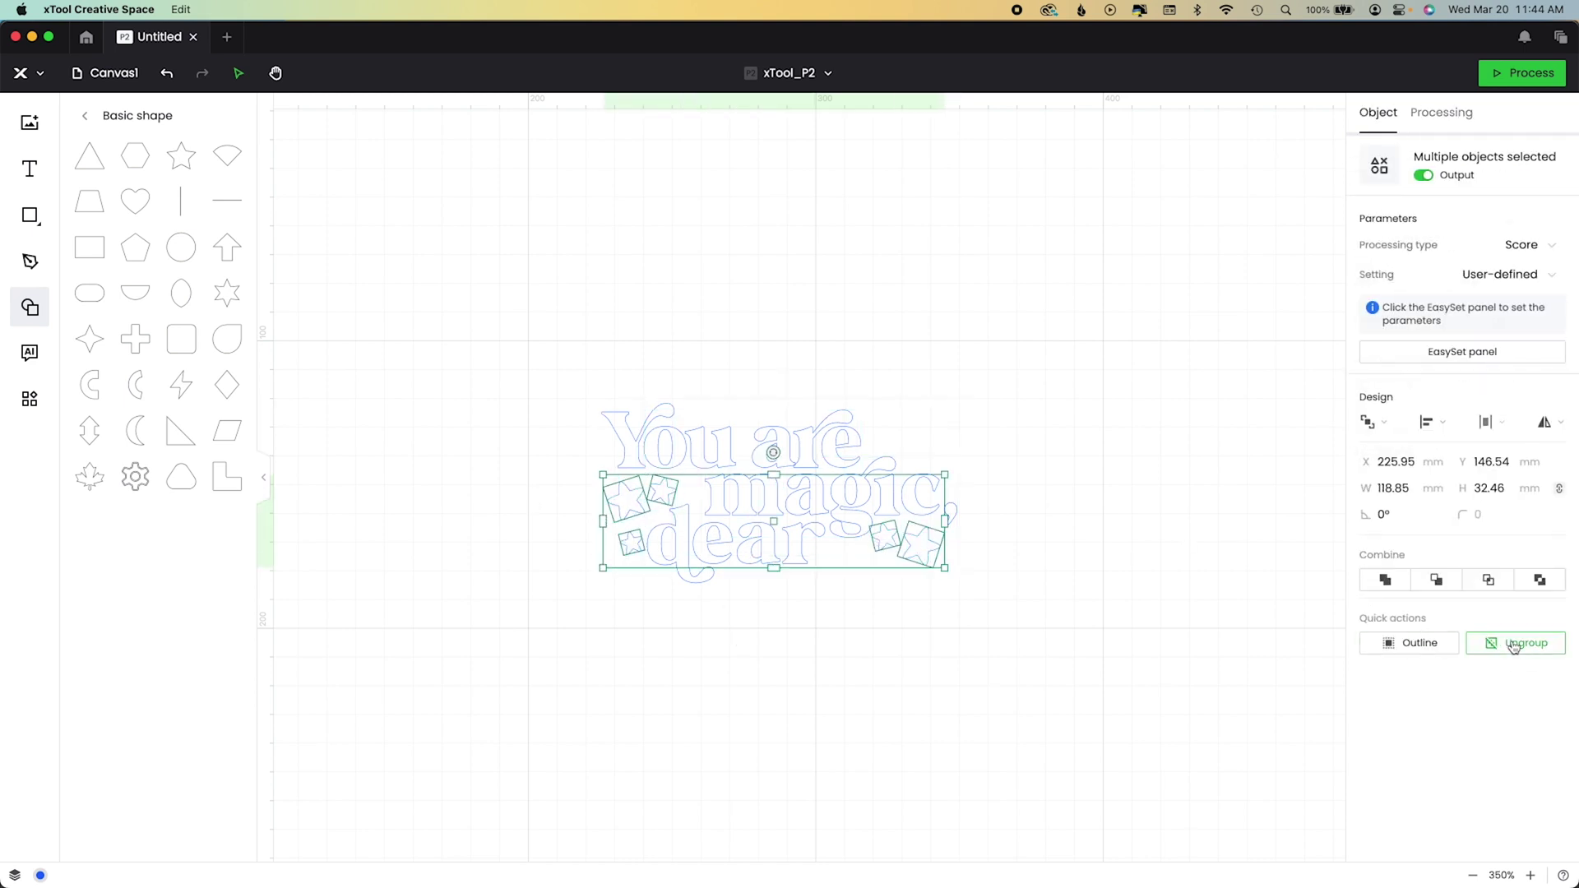
# Move the star group to a new Orange layer and hide it.
pyautogui.click(14, 875)
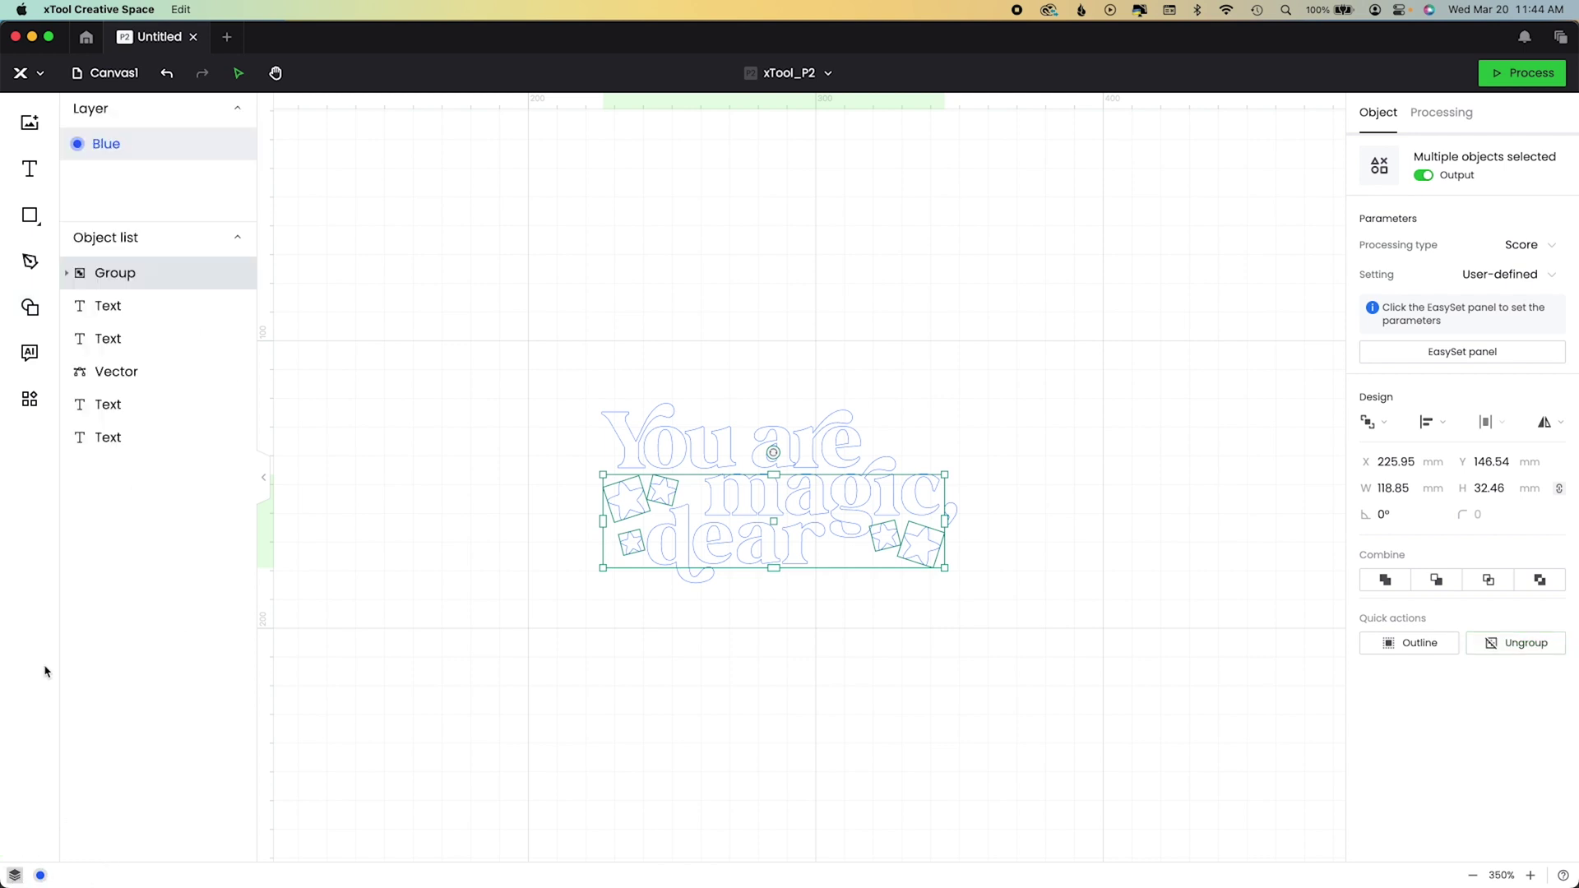
pyautogui.rightClick(148, 279)
pyautogui.click(194, 591)
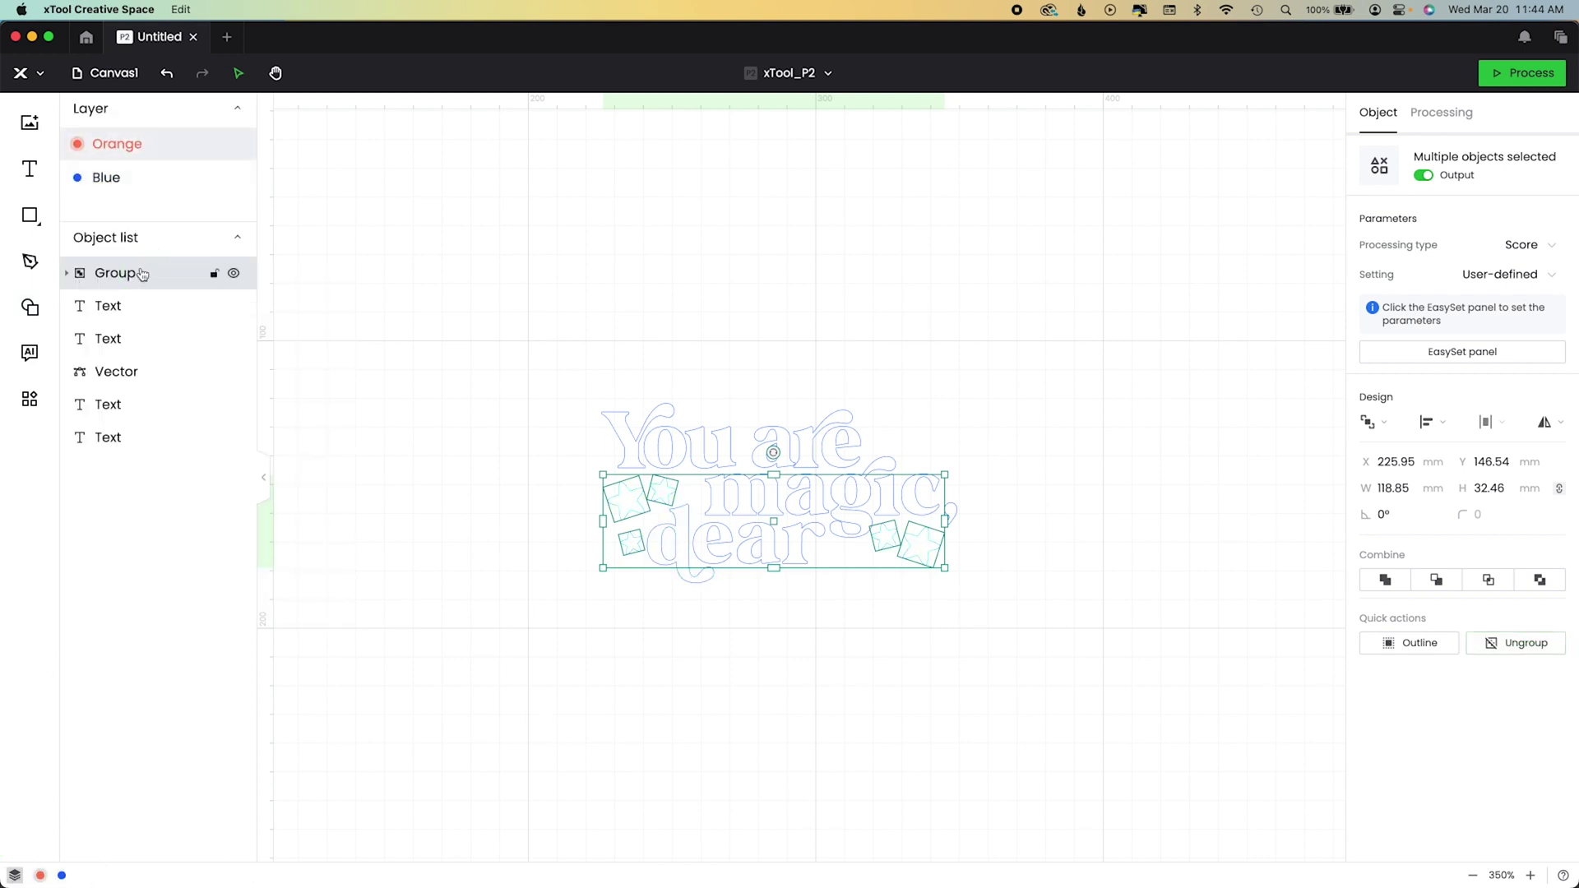
pyautogui.click(236, 277)
# Group all the lettering pieces, including the separate d and Y, and unite them into one vector.
pyautogui.moveTo(589, 330); pyautogui.dragTo(825, 617)
pyautogui.keyDown('shift'); pyautogui.click(678, 541); pyautogui.keyUp('shift')
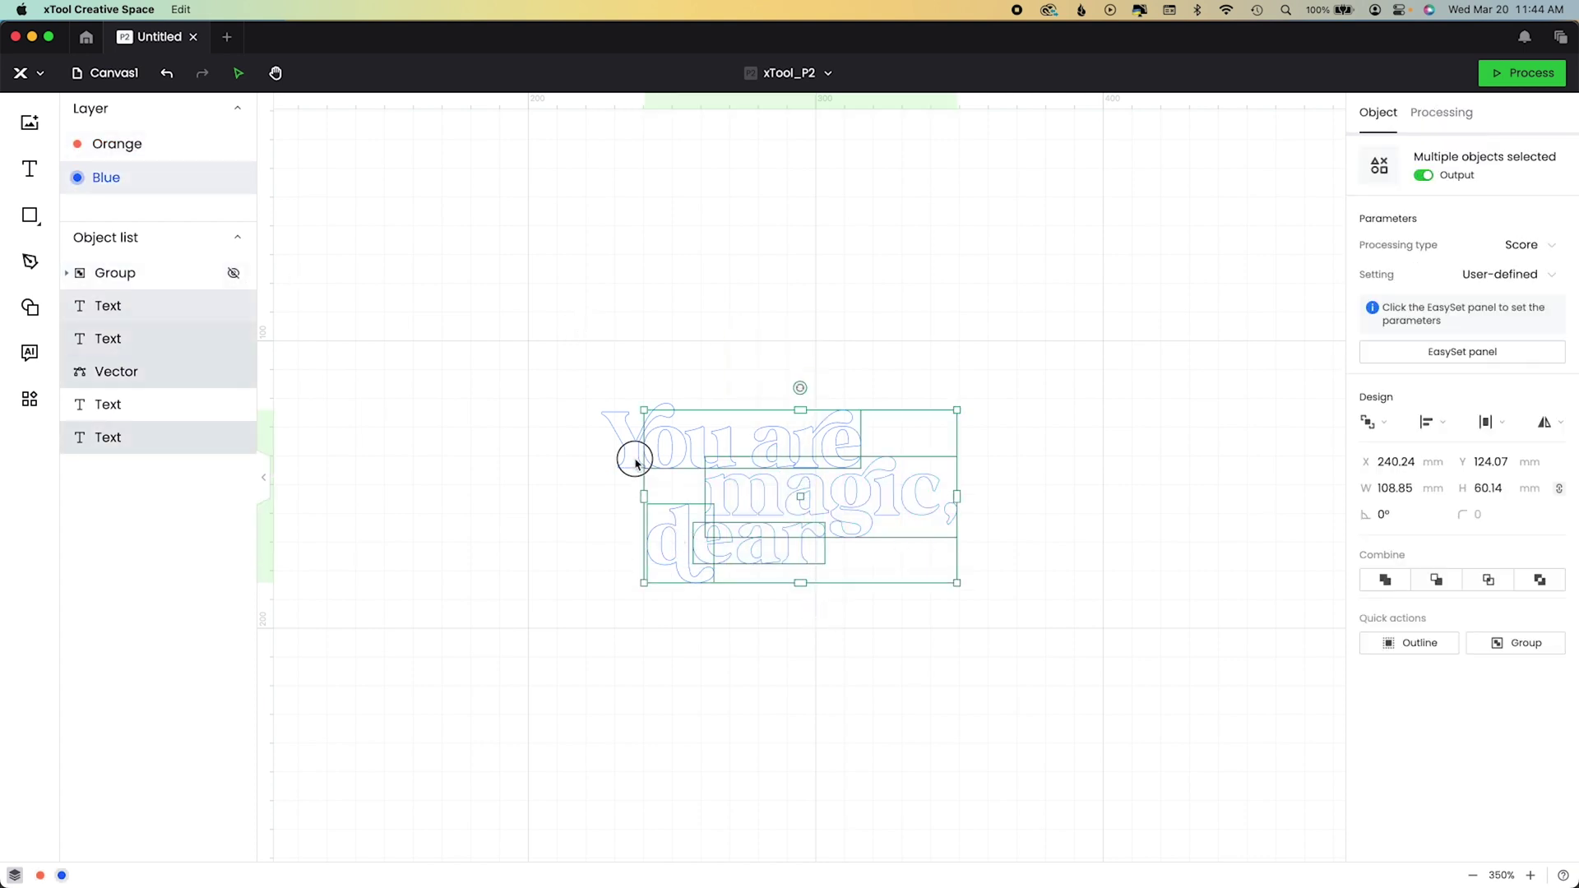
pyautogui.keyDown('shift'); pyautogui.click(634, 459); pyautogui.keyUp('shift')
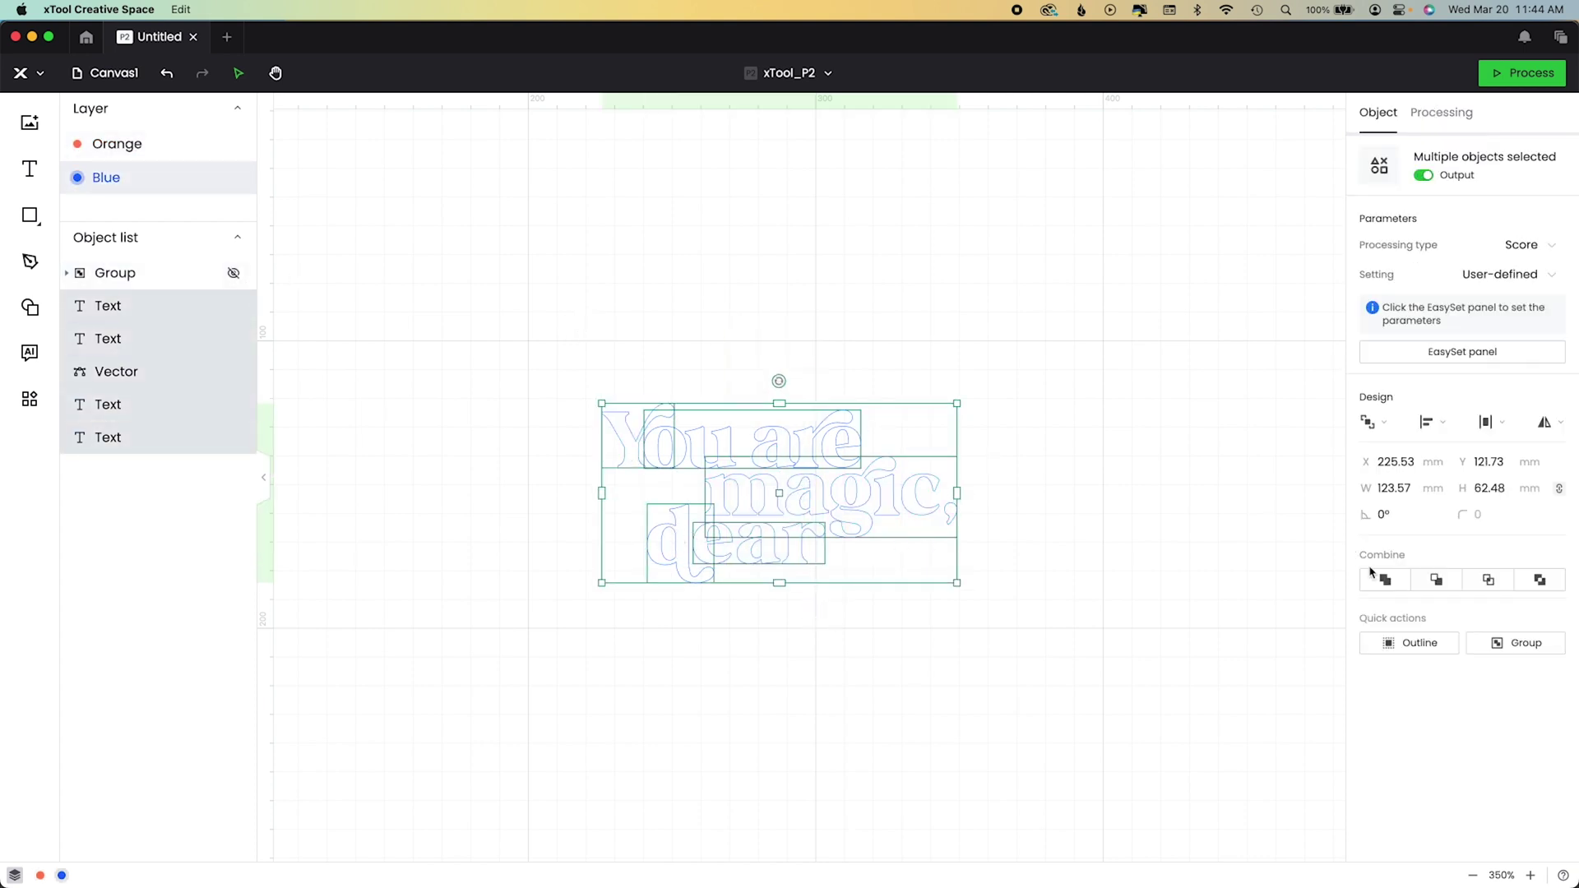
pyautogui.click(1548, 650)
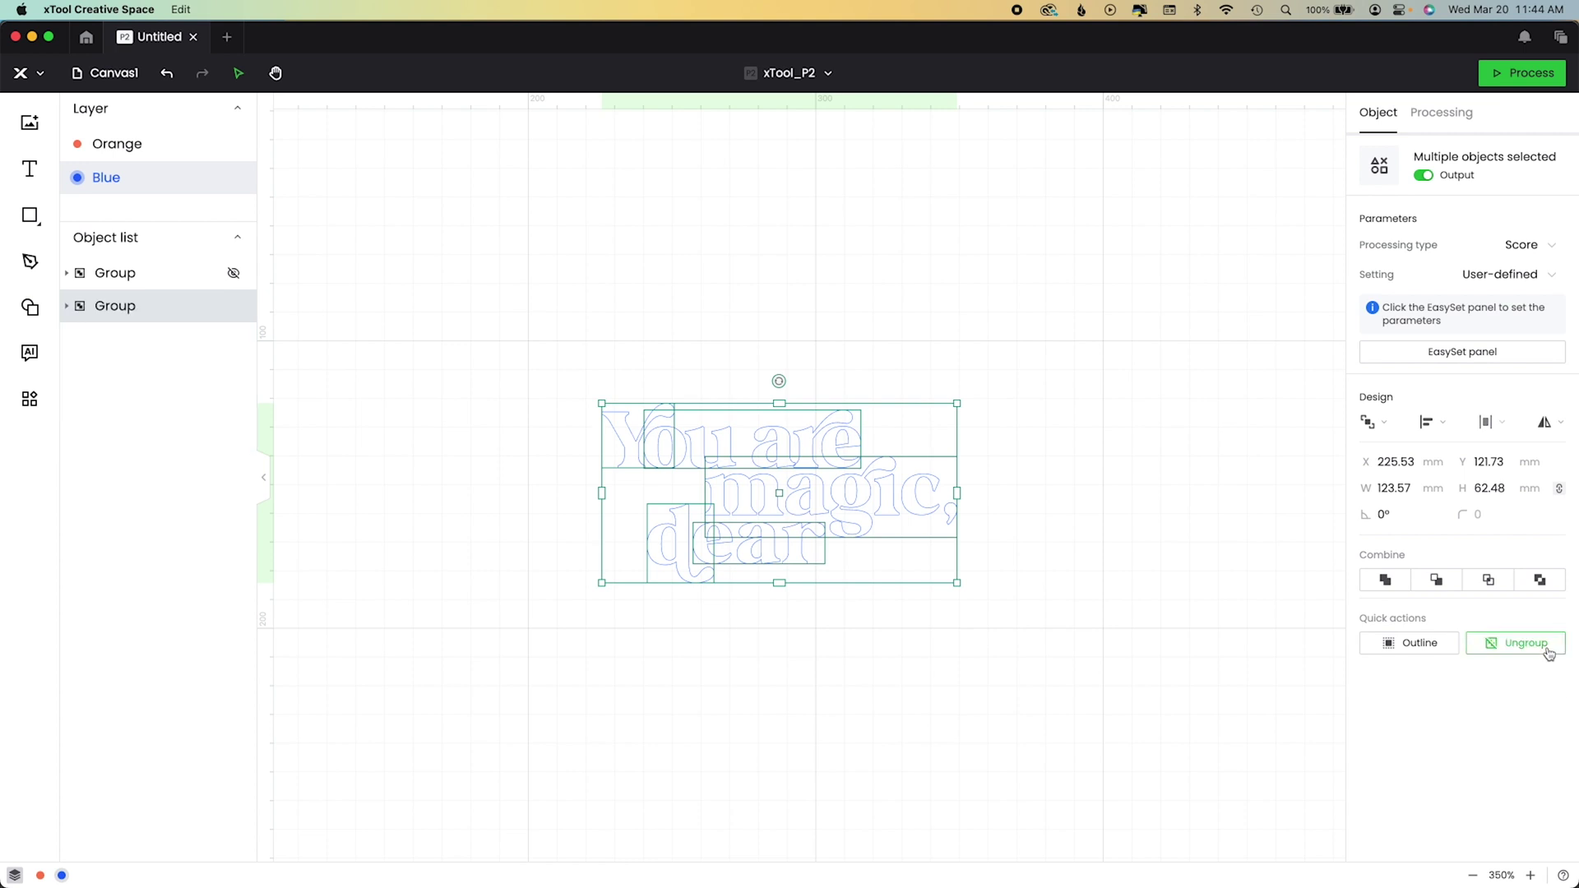
pyautogui.click(1386, 581)
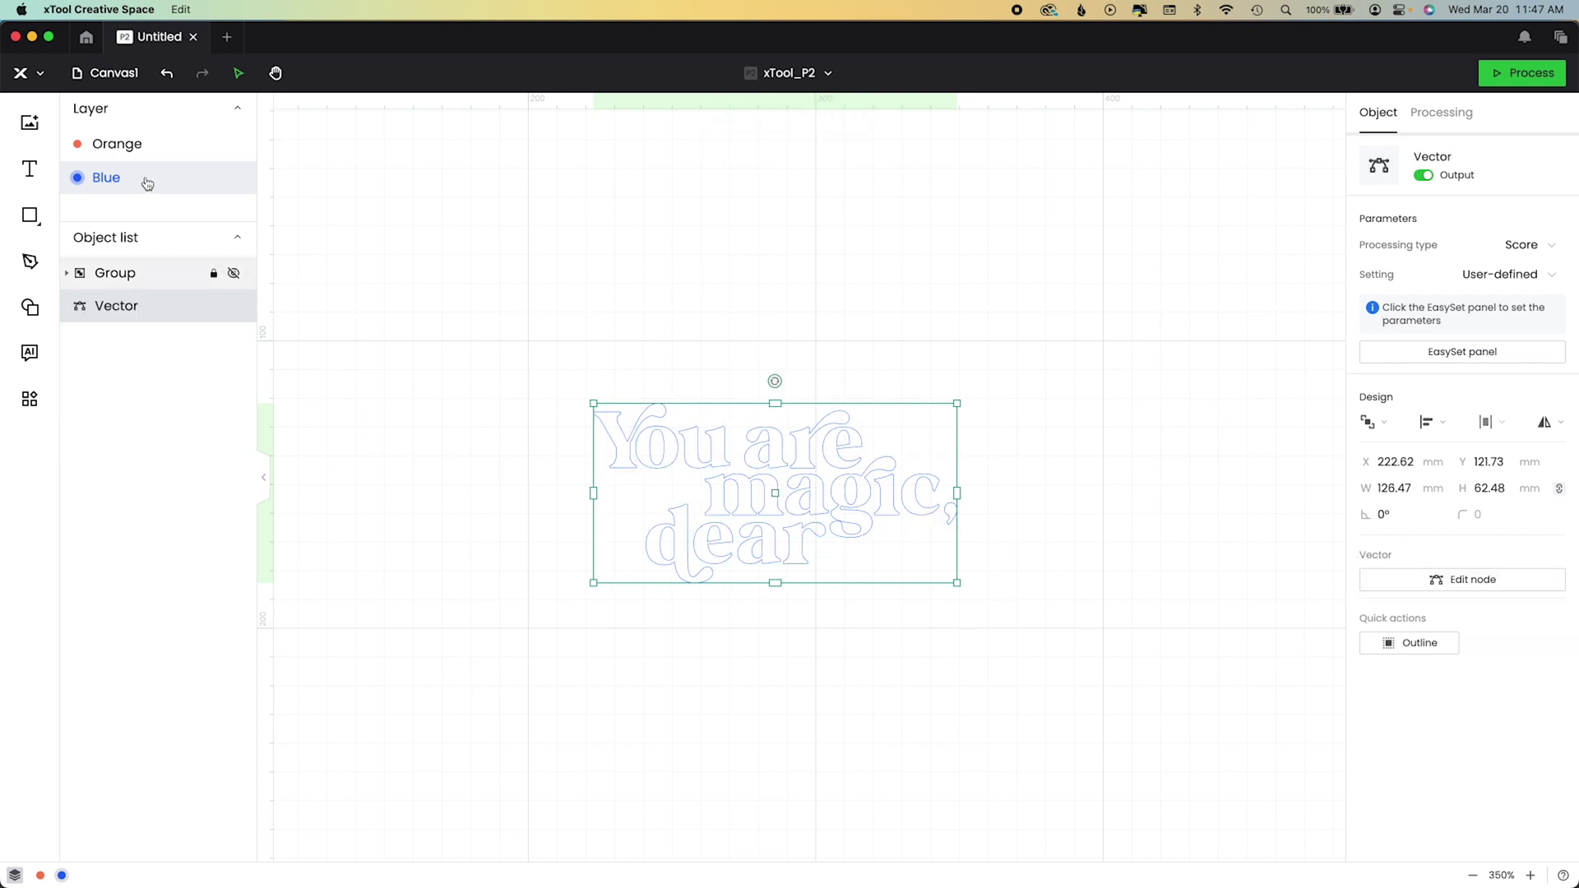
pyautogui.rightClick(169, 318)
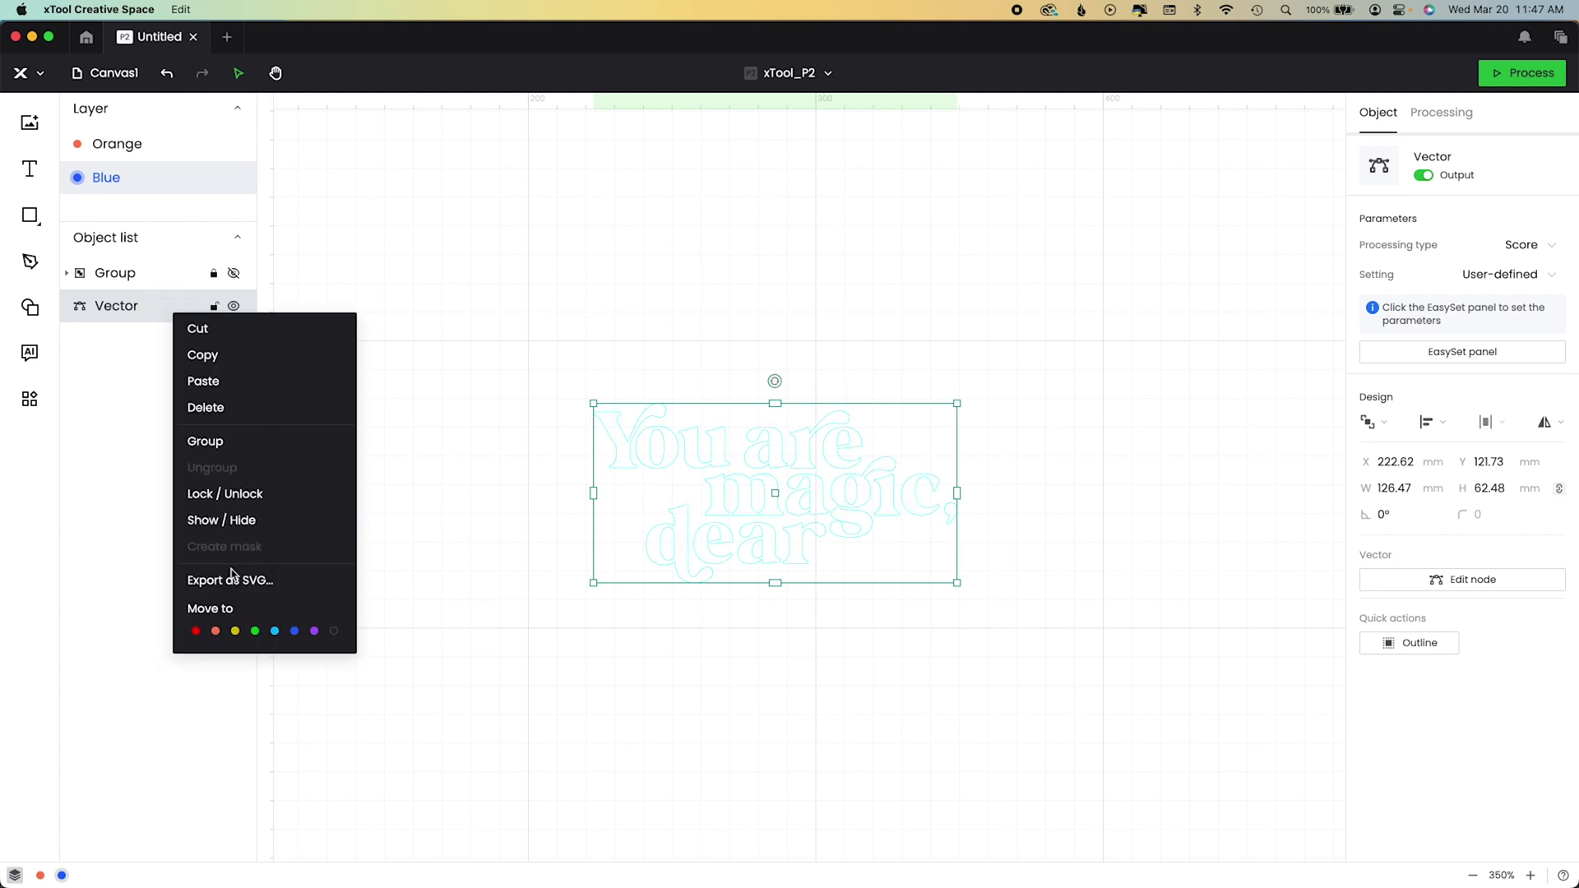
# Put the united lettering on the red layer, then unlock the star group and move it to blue.
pyautogui.click(195, 631)
pyautogui.click(391, 625)
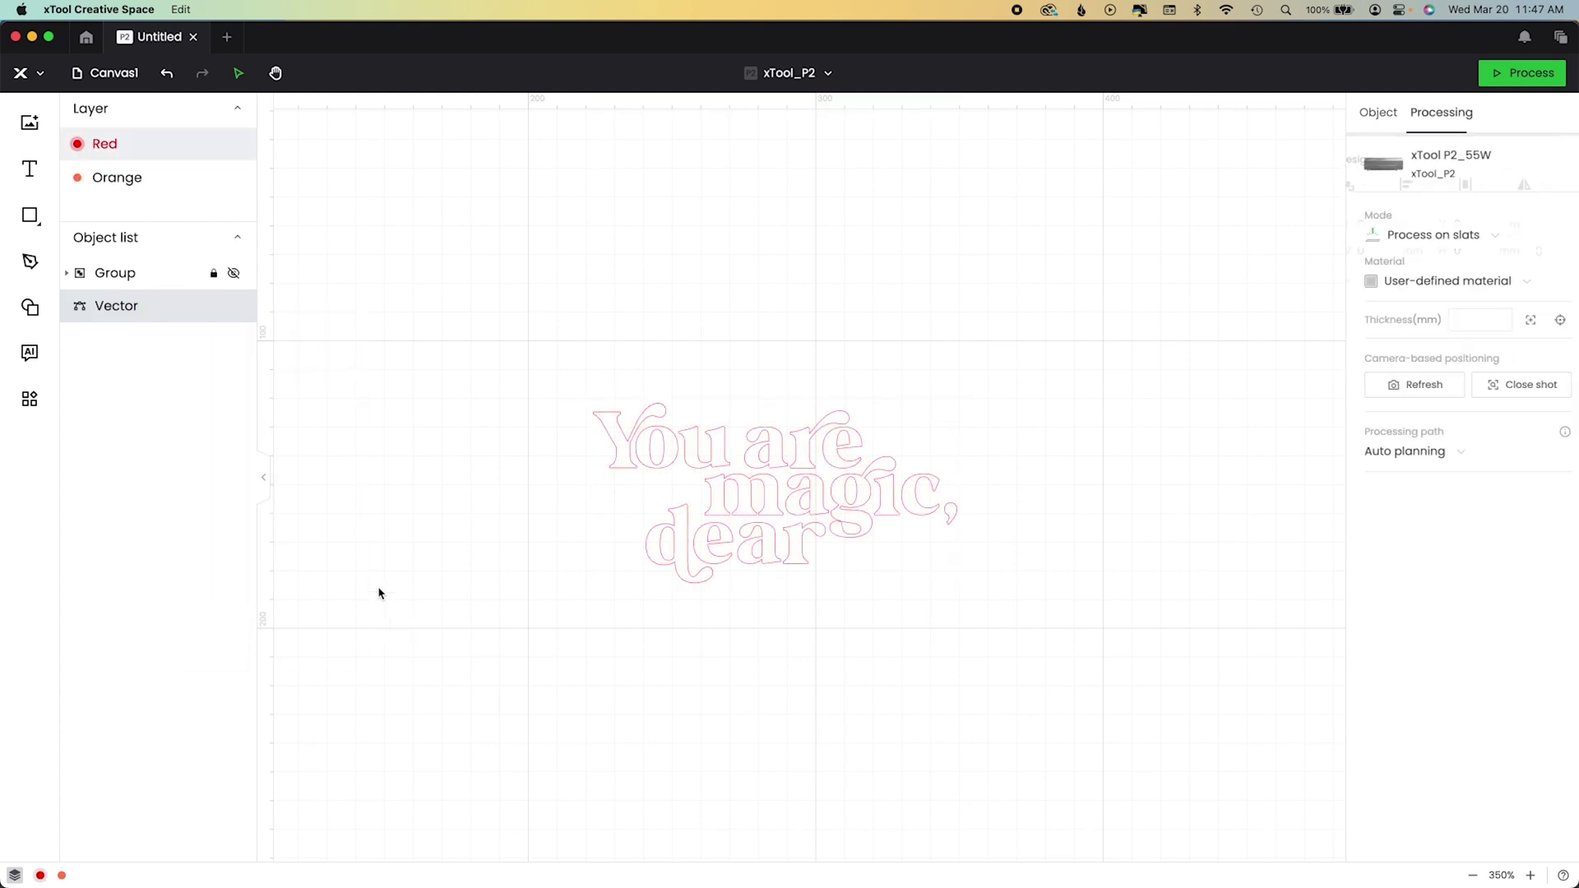
pyautogui.click(182, 180)
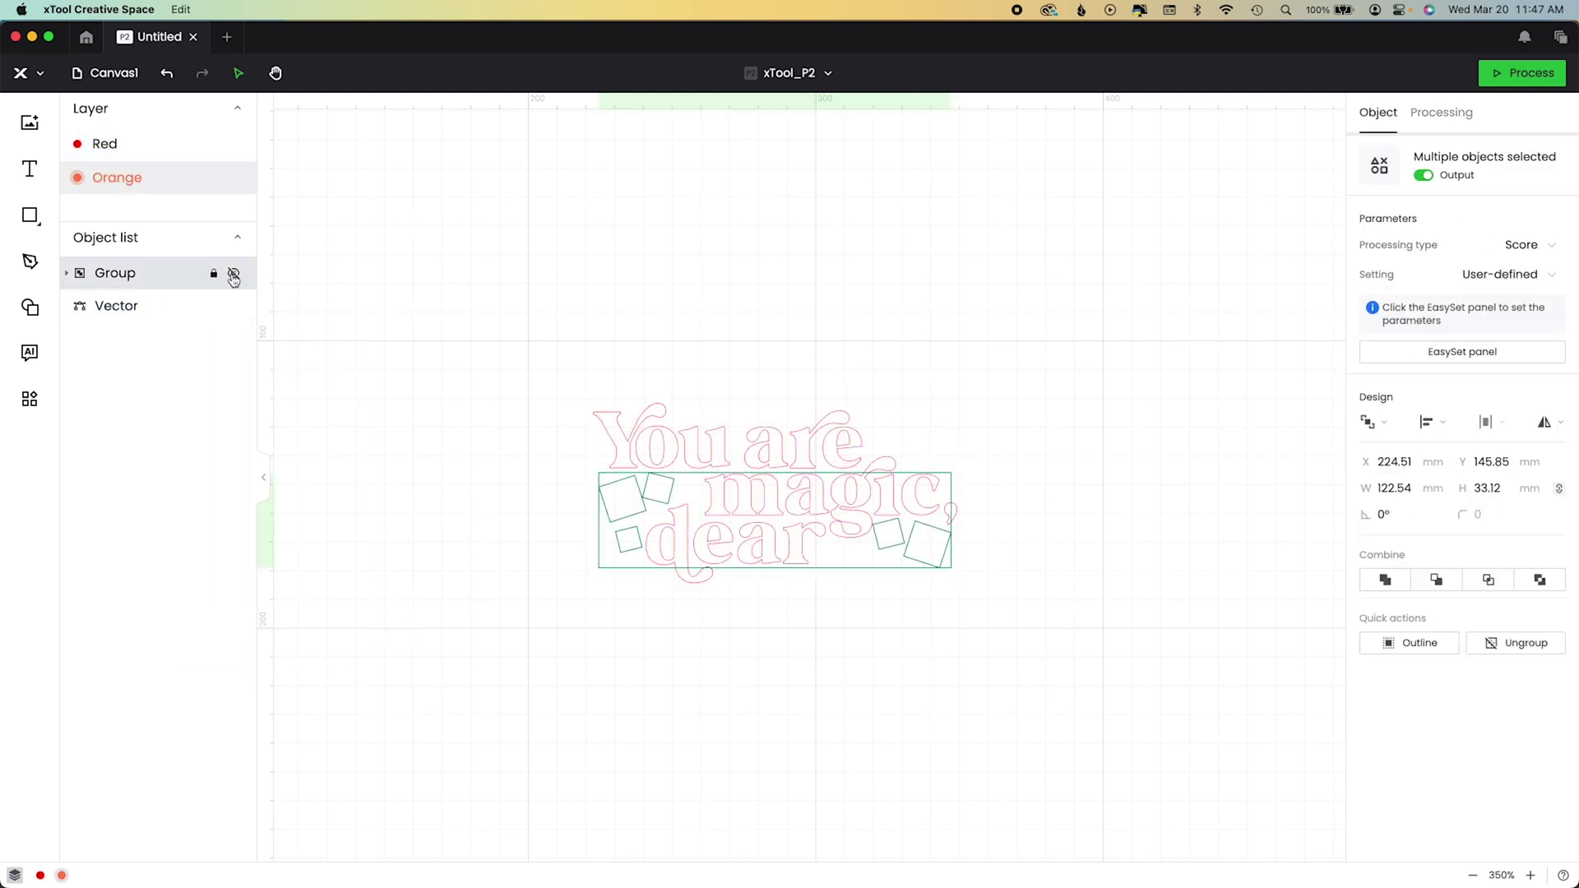
pyautogui.click(217, 277)
pyautogui.rightClick(154, 279)
pyautogui.click(279, 591)
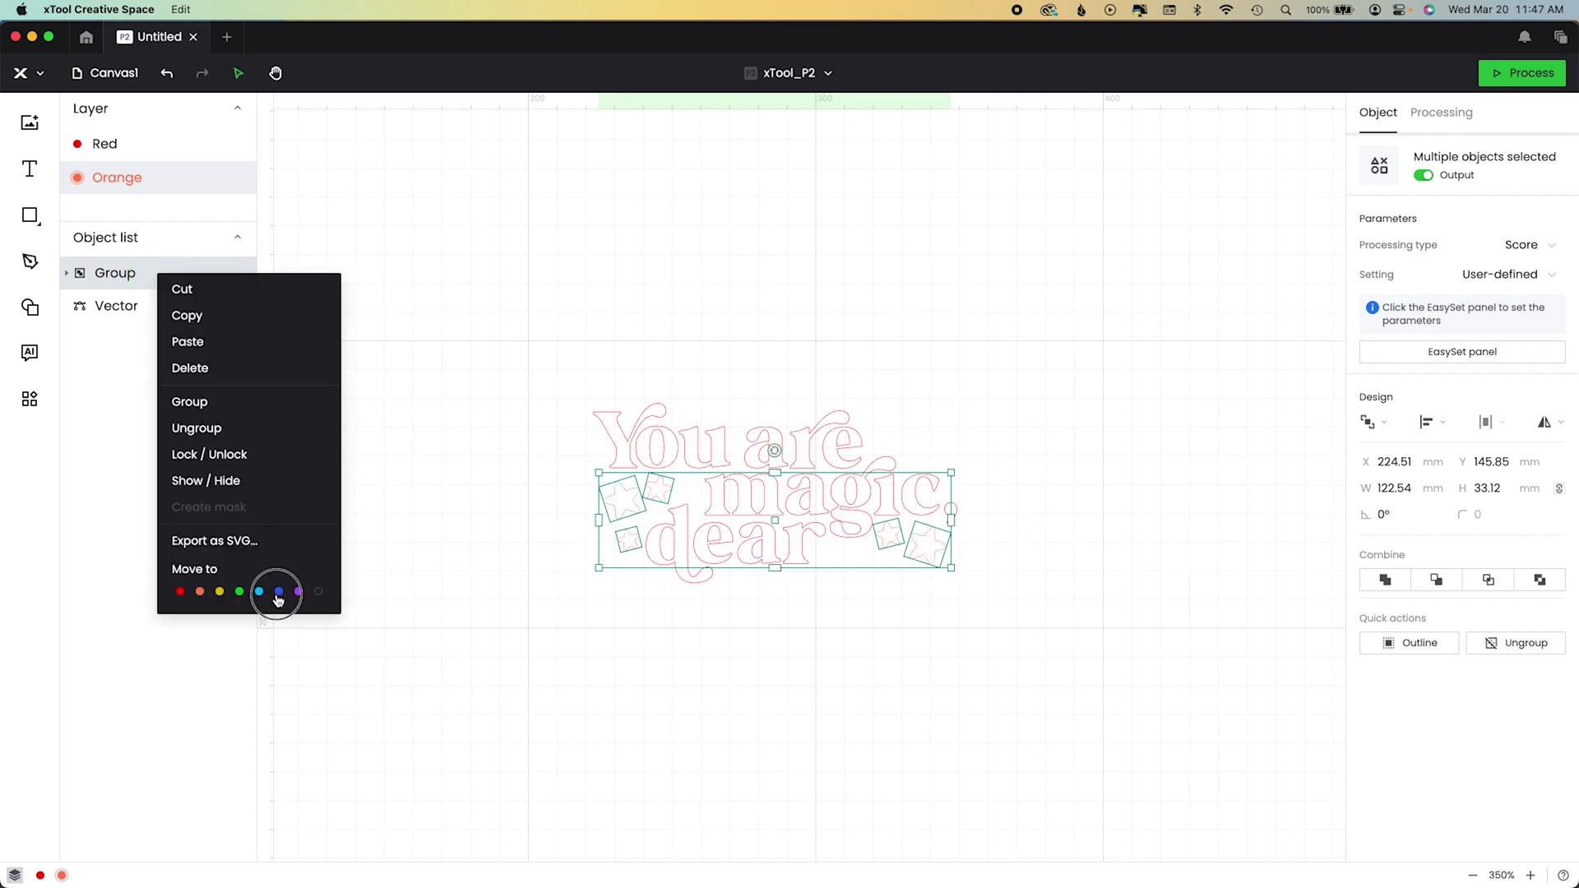
pyautogui.click(473, 712)
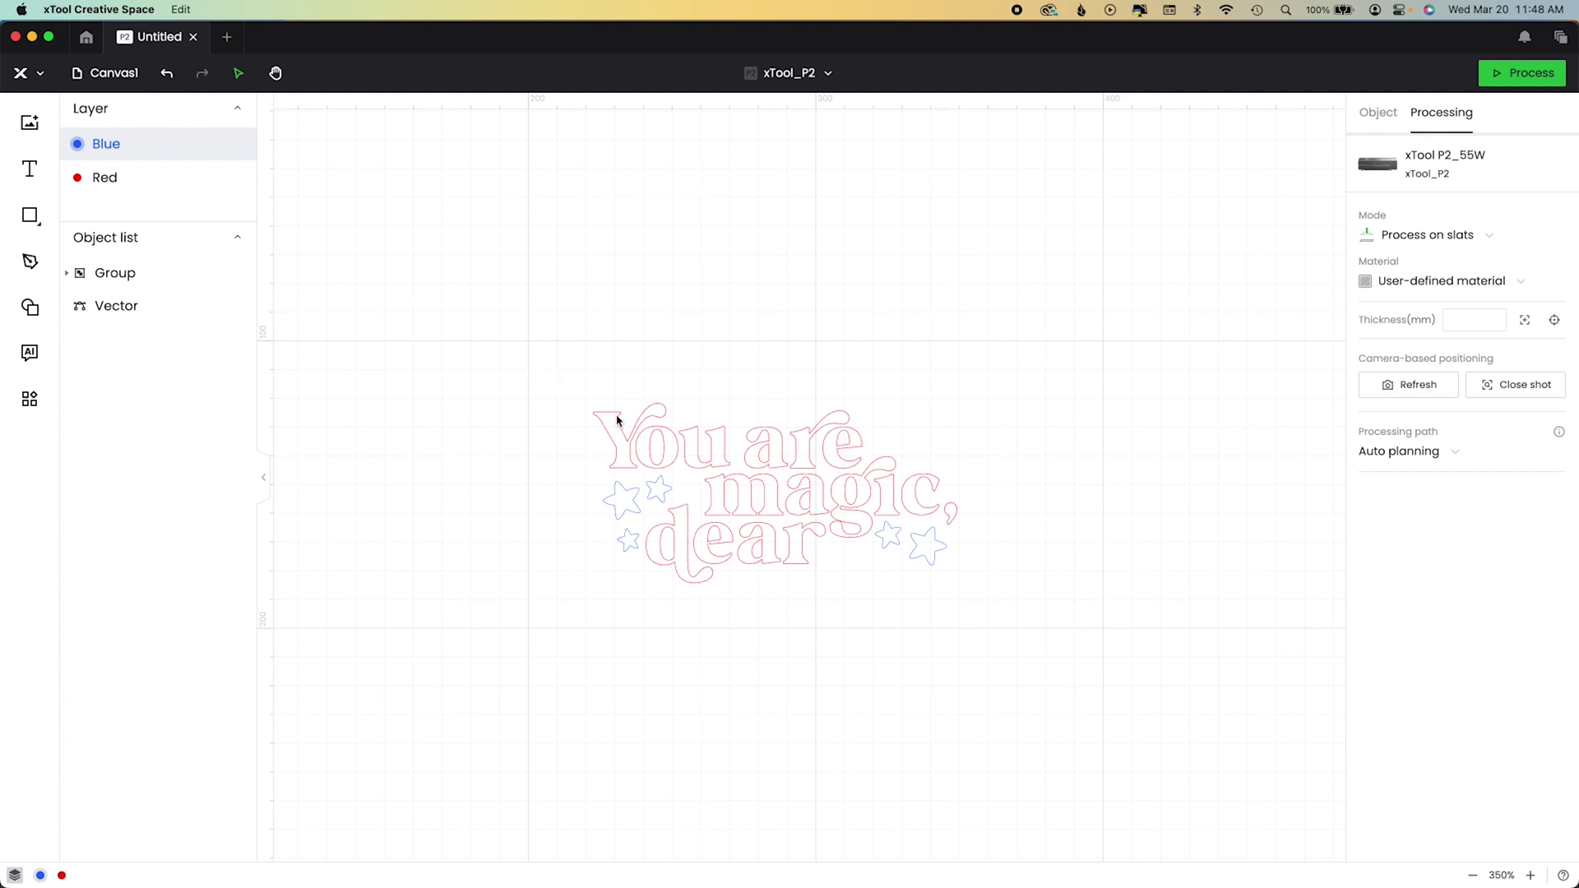
pyautogui.moveTo(532, 384); pyautogui.dragTo(1036, 669)
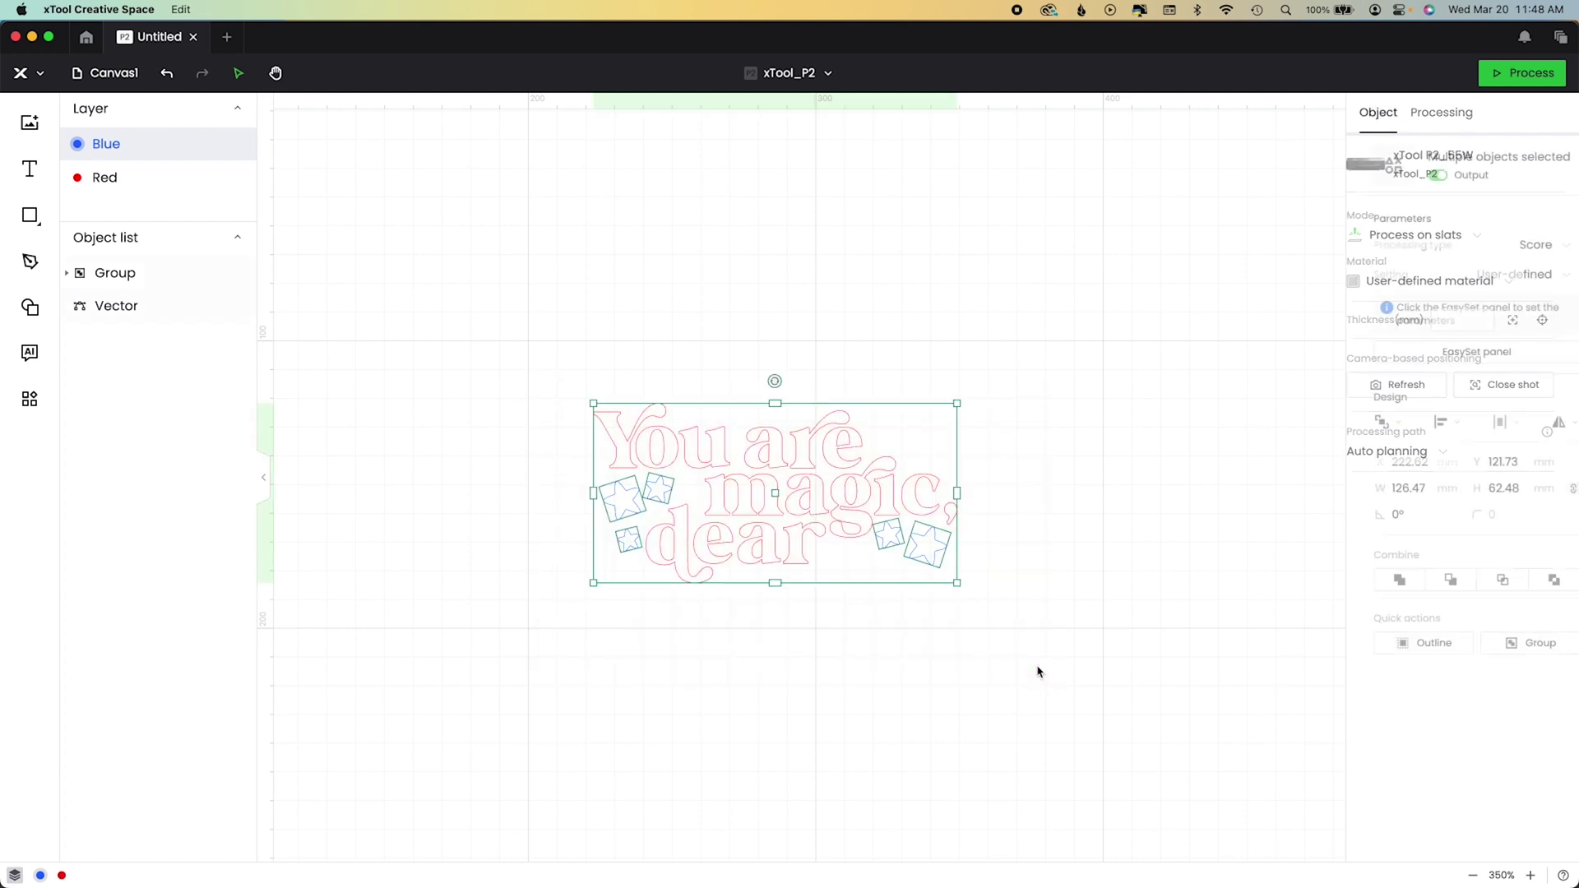
# Outline the lettering and stars with a cloud-shaped offset of about 7.4 mm.
pyautogui.click(1434, 652)
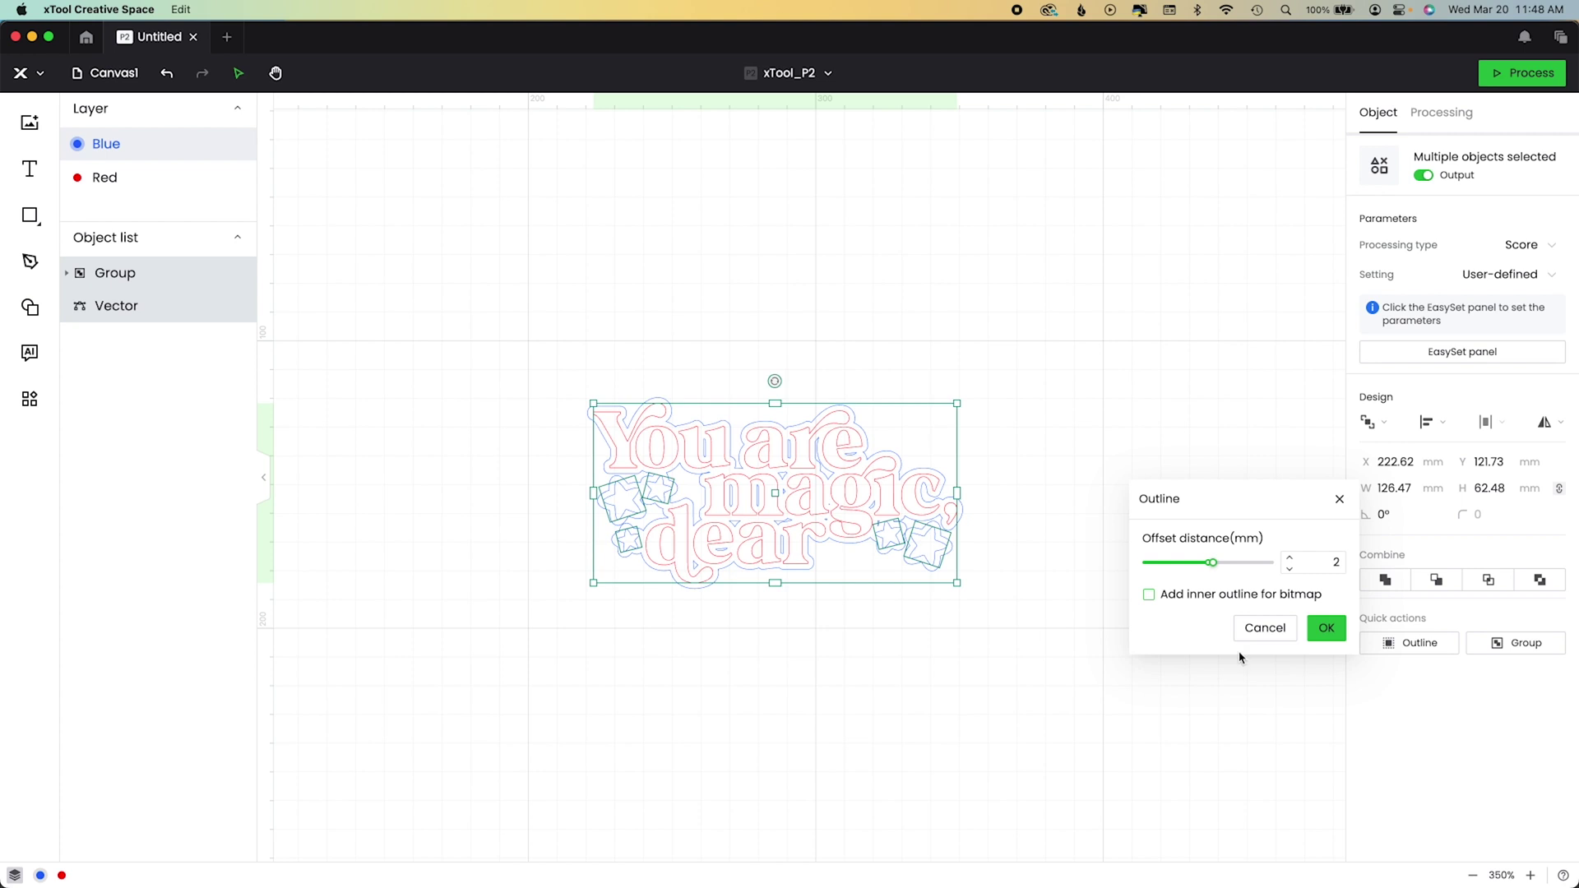
pyautogui.moveTo(1212, 567); pyautogui.dragTo(1226, 569)
pyautogui.click(1290, 557)
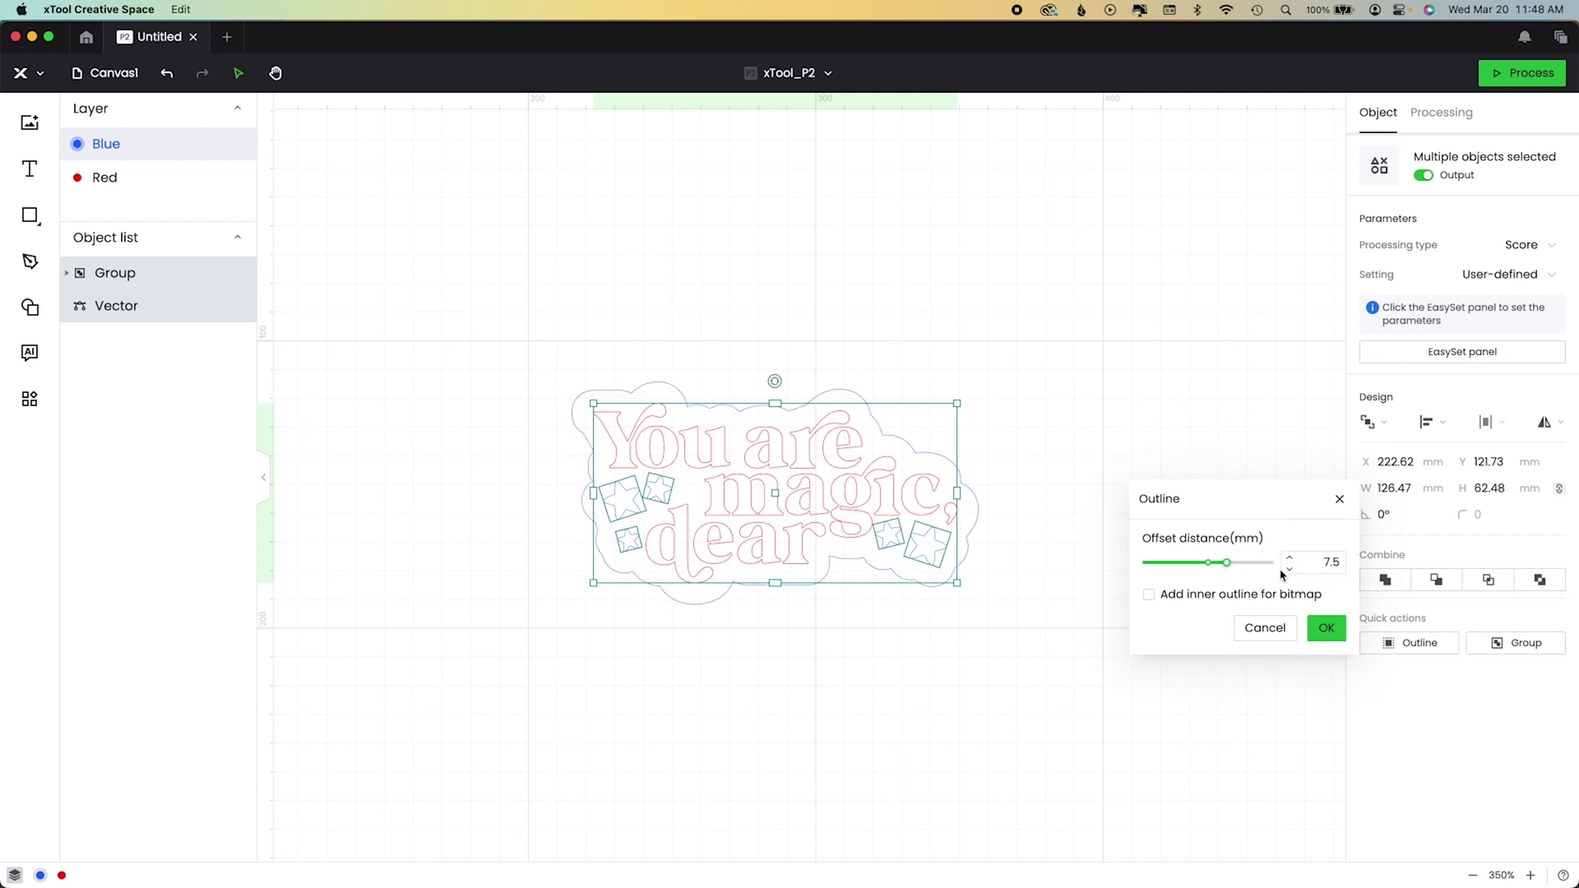
pyautogui.press('Return')
pyautogui.press('Return')
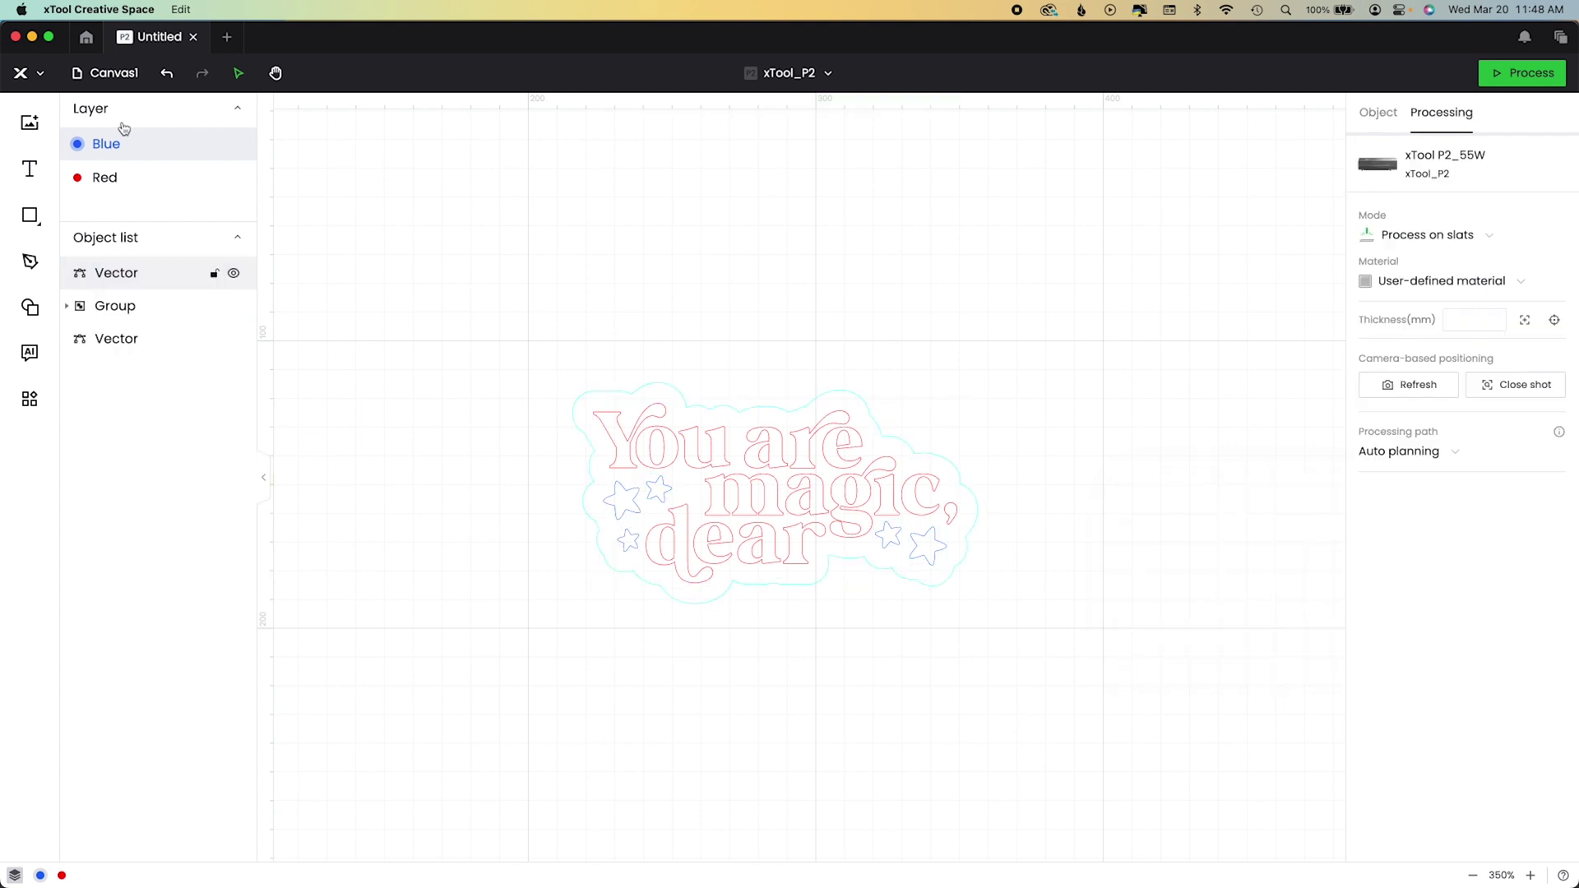
# Rename Canvas1 to Working, add Original and Test canvases, and switch to Original.
pyautogui.click(105, 72)
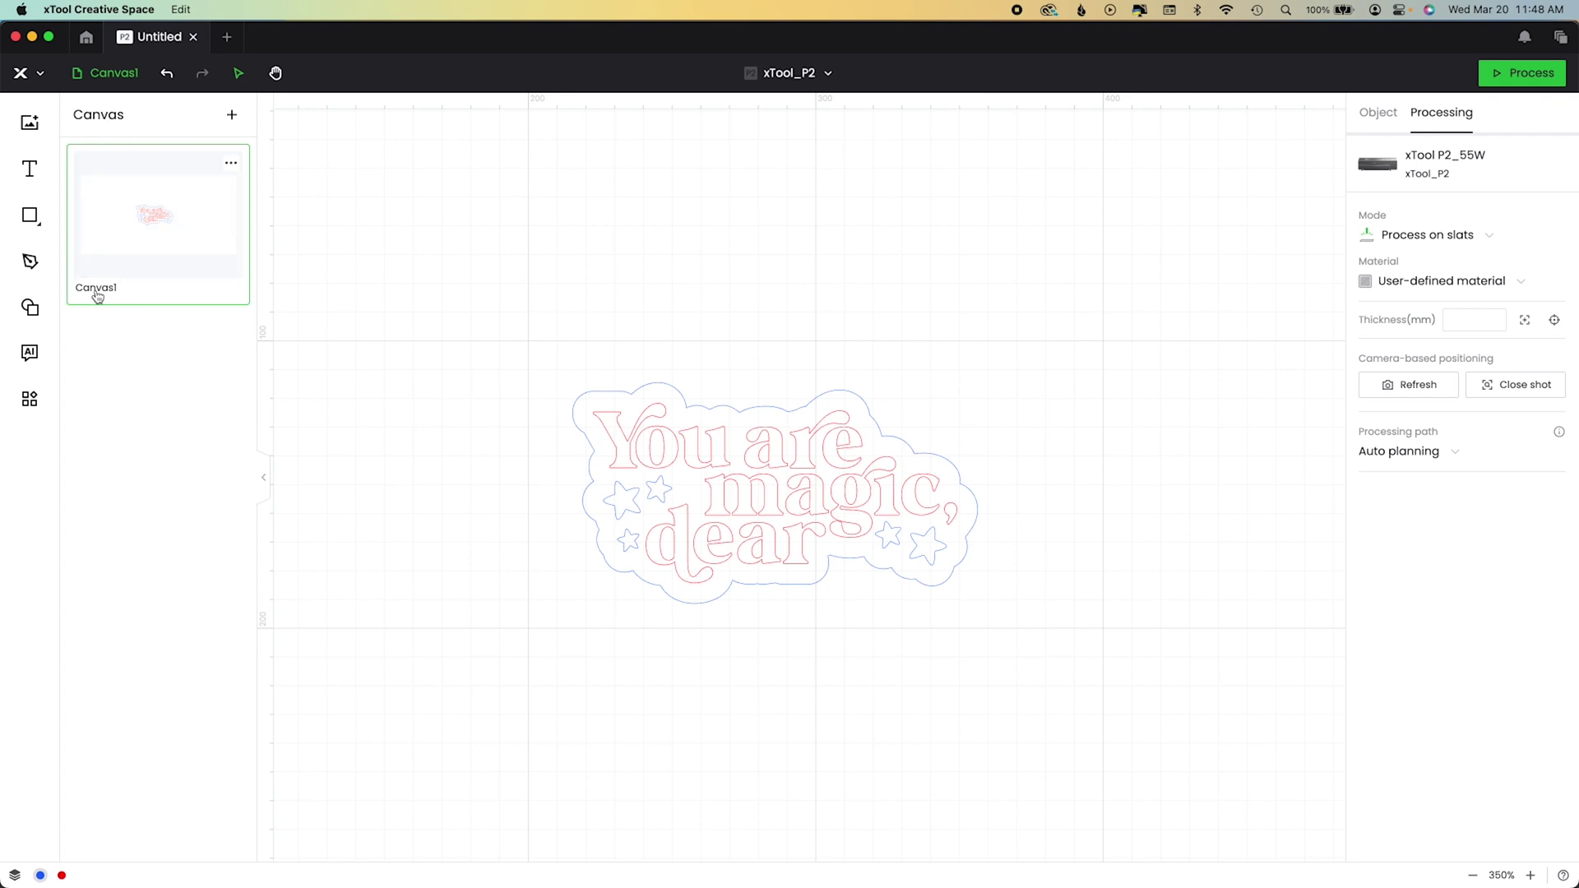
pyautogui.write('ng')
pyautogui.press('Return')
pyautogui.click(104, 455)
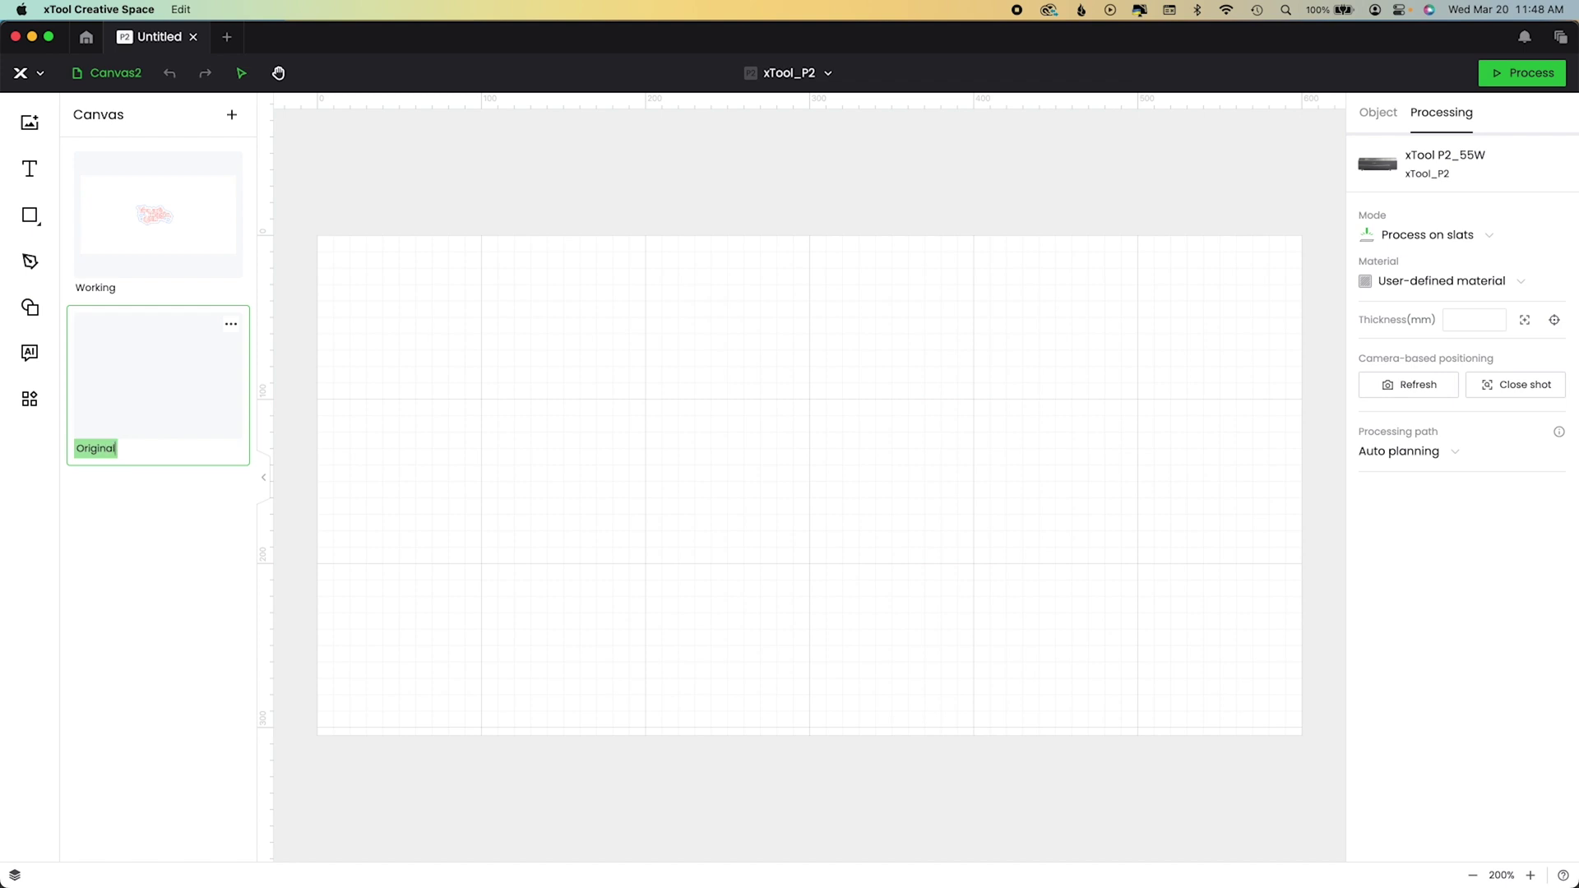
pyautogui.press('Return')
pyautogui.click(112, 592)
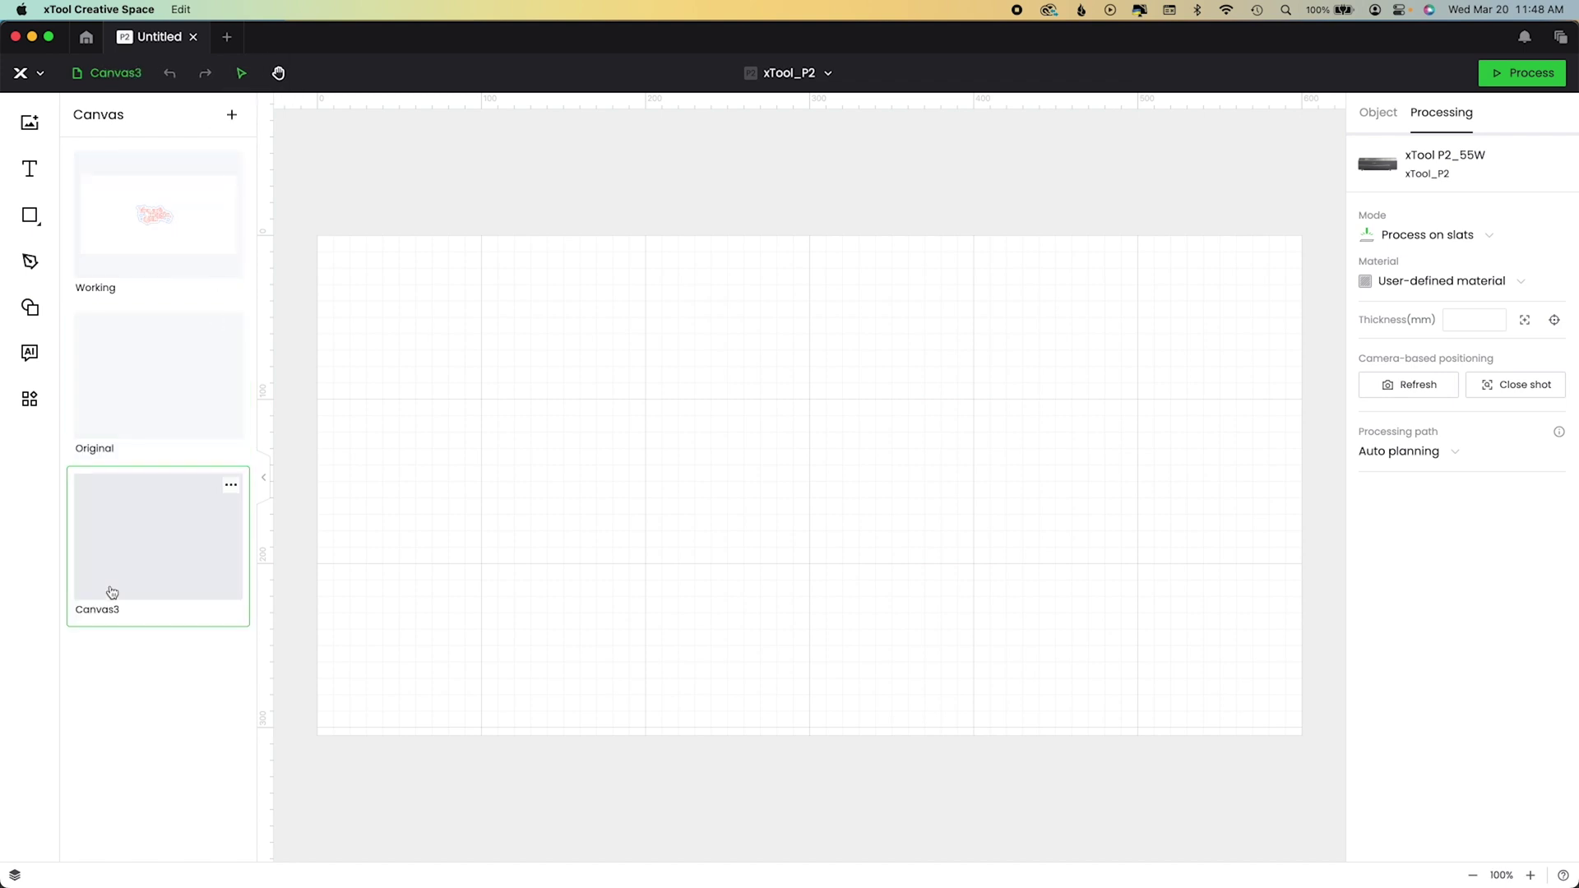
pyautogui.press('Return')
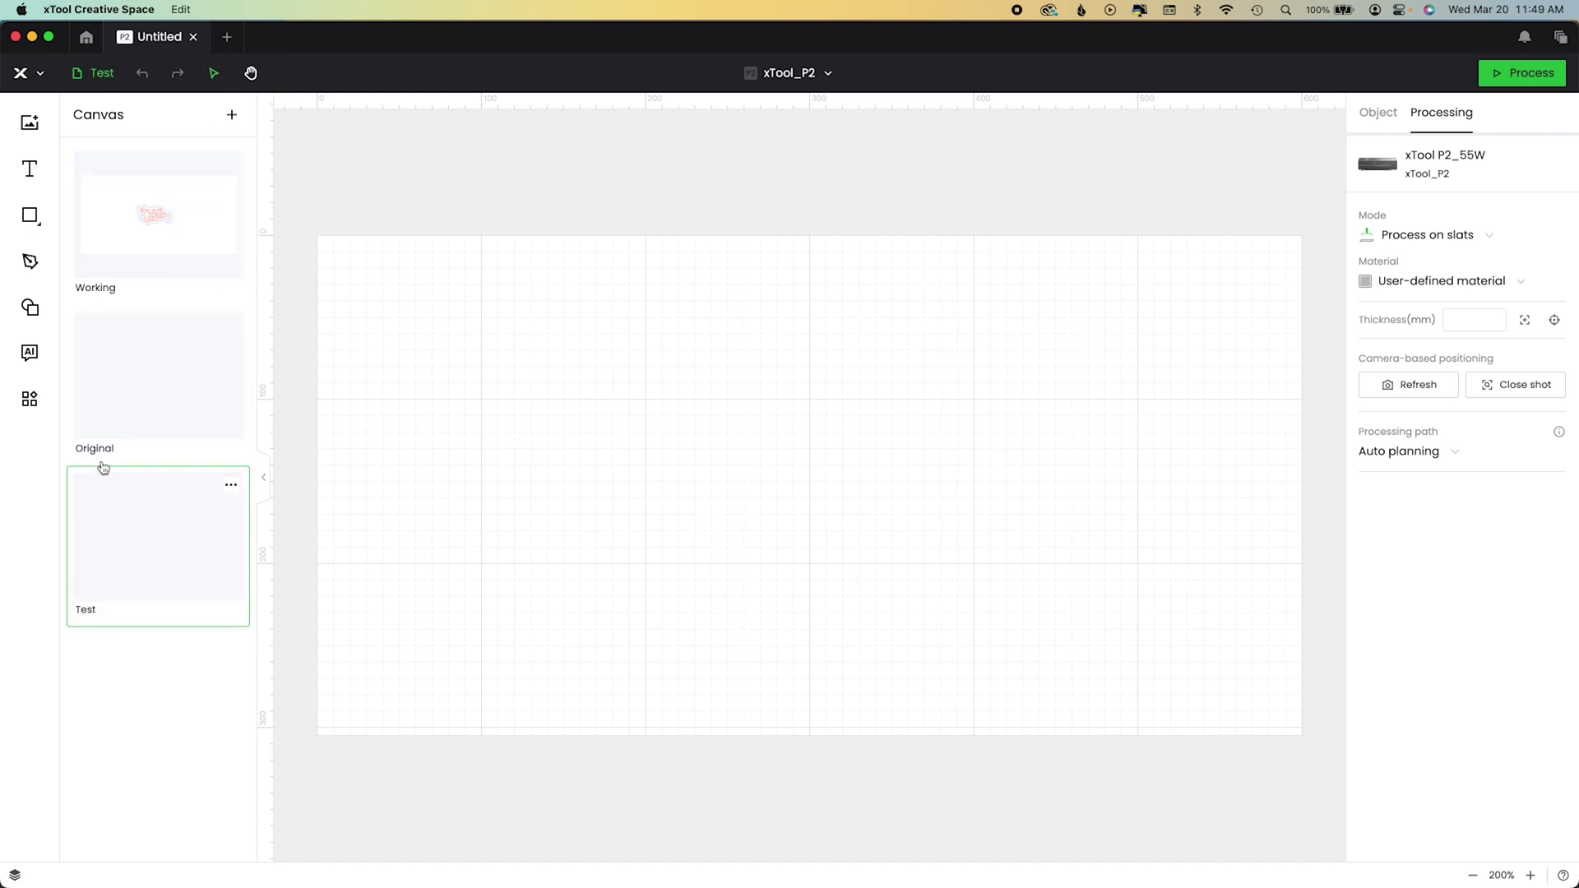
pyautogui.click(106, 440)
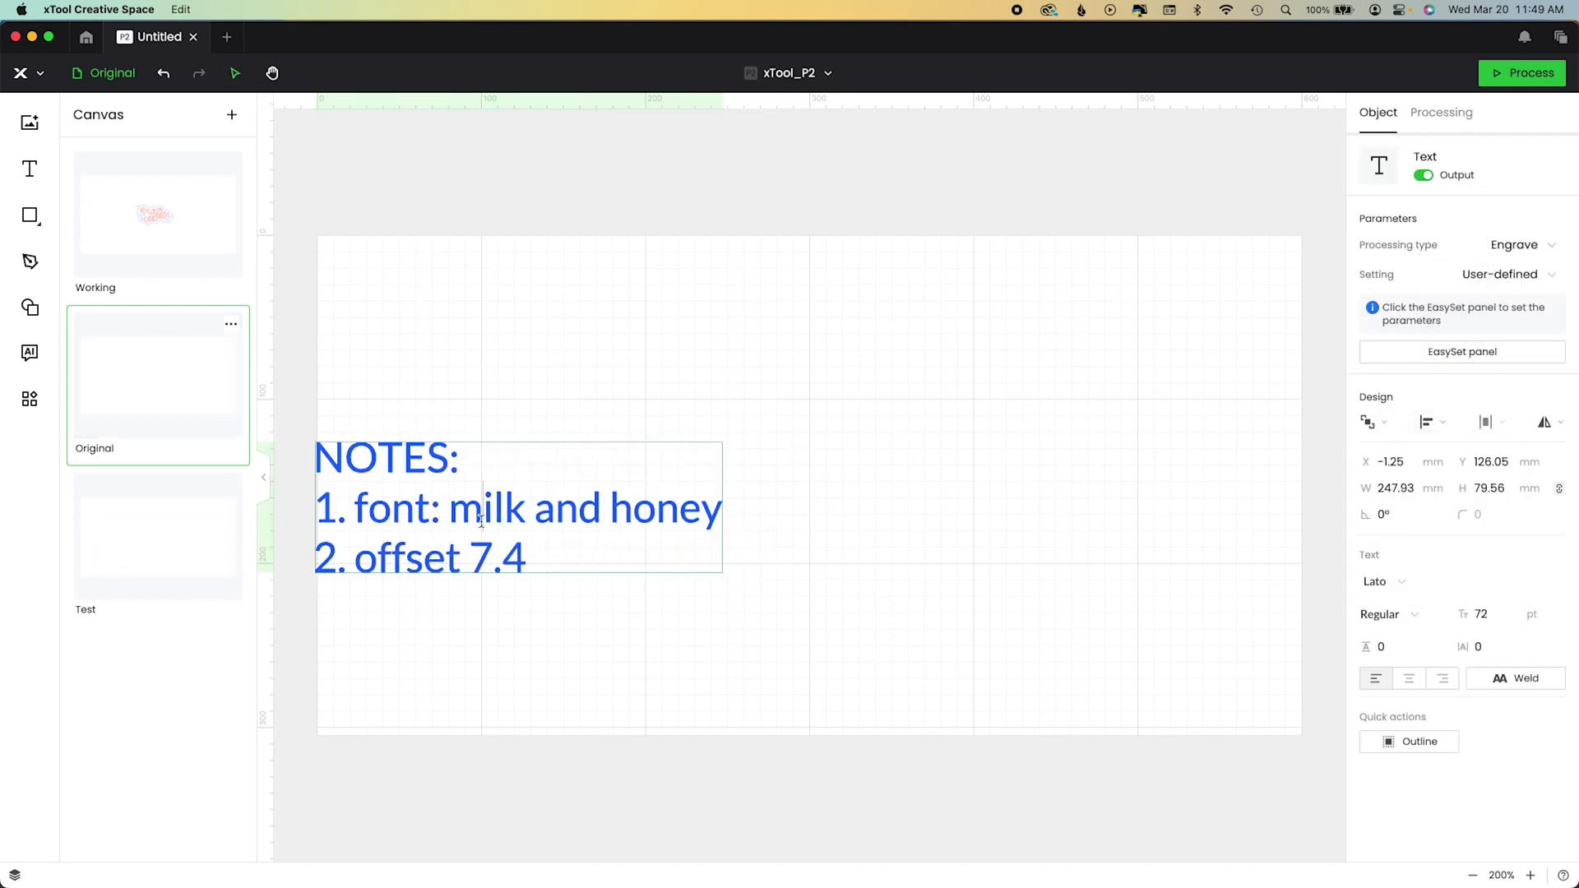
# Add 'with alternates' and a line '3. rounded stars' to the NOTES text.
pyautogui.doubleClick(654, 491)
pyautogui.write('with alternates')
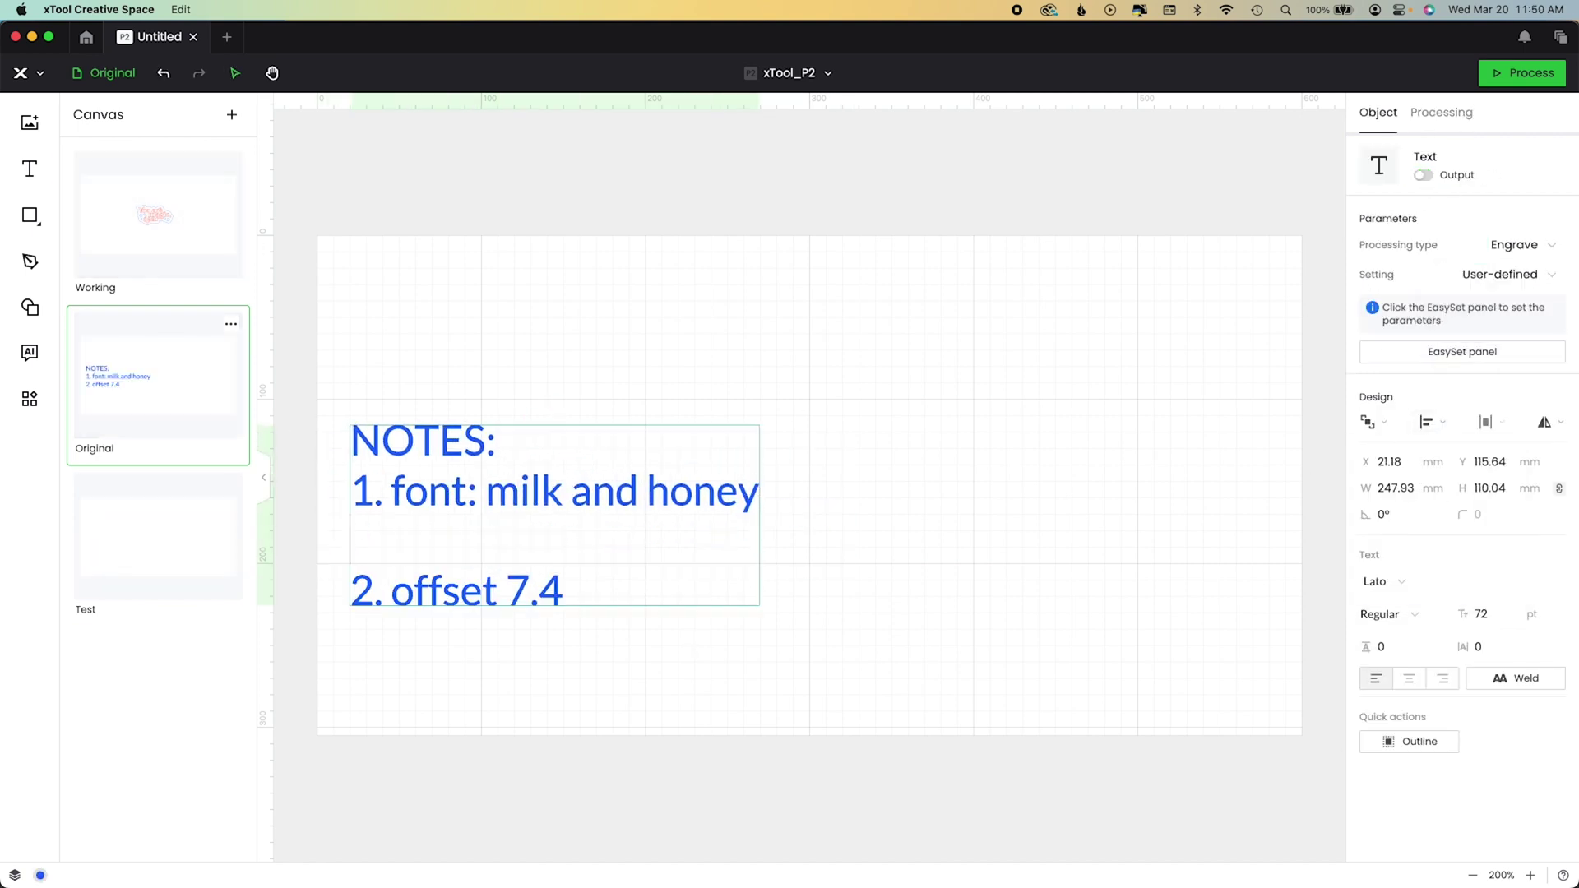
pyautogui.click(623, 613)
pyautogui.press('Return')
pyautogui.write('3. rounded stars')
# Add a MATERIALS list: mirror acrylic 1/8, 3m adh (mirror), bone acrylic 1/8, command strip.
pyautogui.moveTo(582, 479); pyautogui.dragTo(1044, 480)
pyautogui.doubleClick(1044, 479)
pyautogui.press('super+a')
pyautogui.write('MATERIALS:')
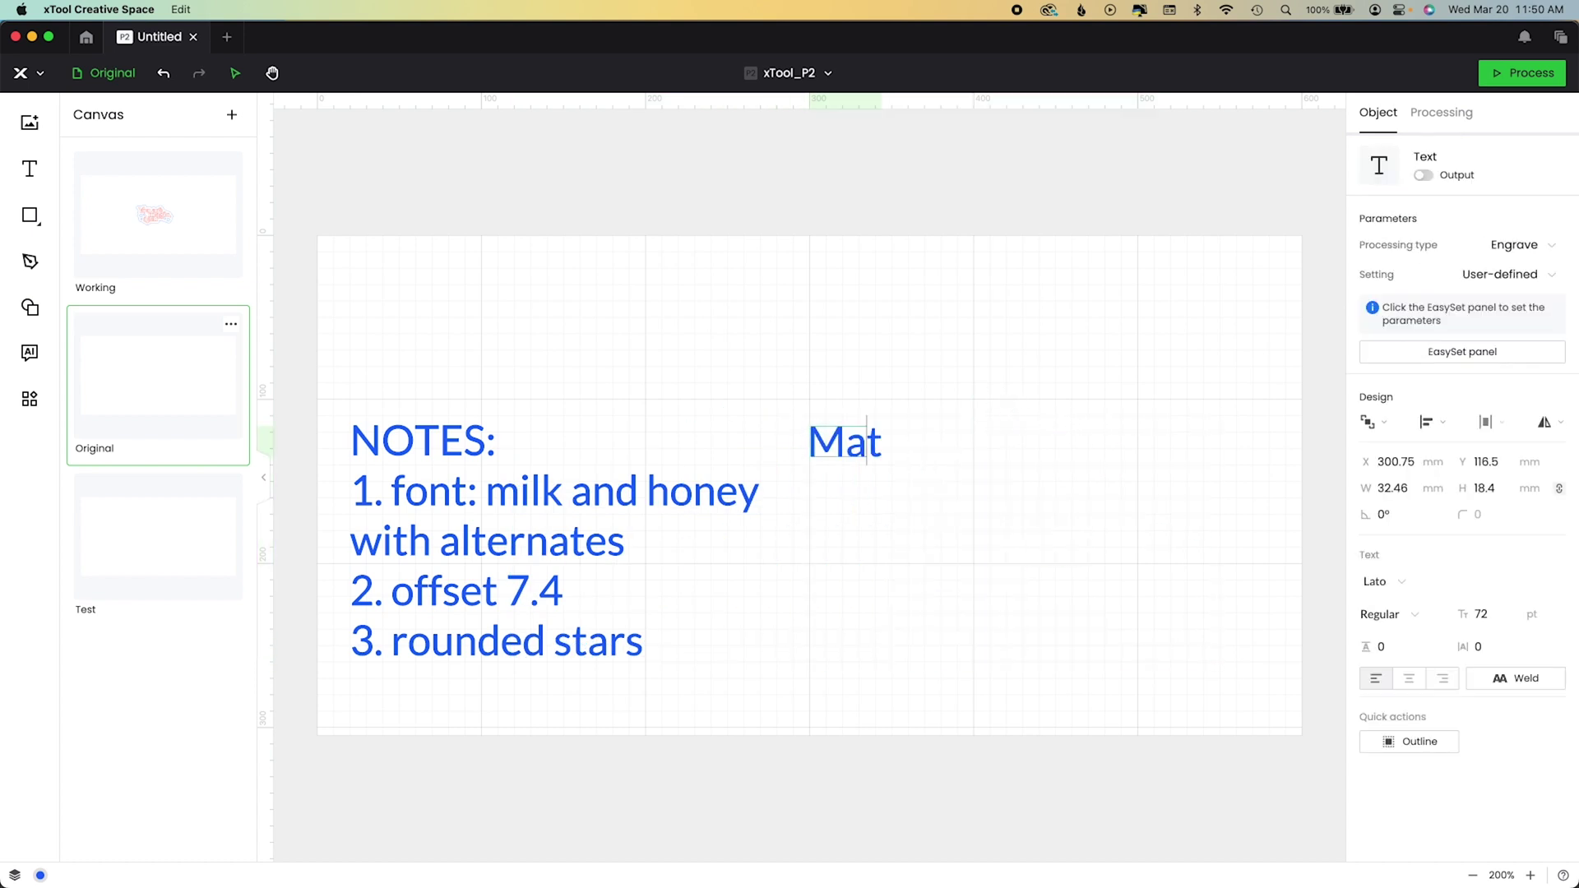
pyautogui.press('Return')
pyautogui.write('1. mirror acrylic')
pyautogui.press('Return')
pyautogui.write('2. 3m adh (mirror) 3. bone acrylic 1/8')
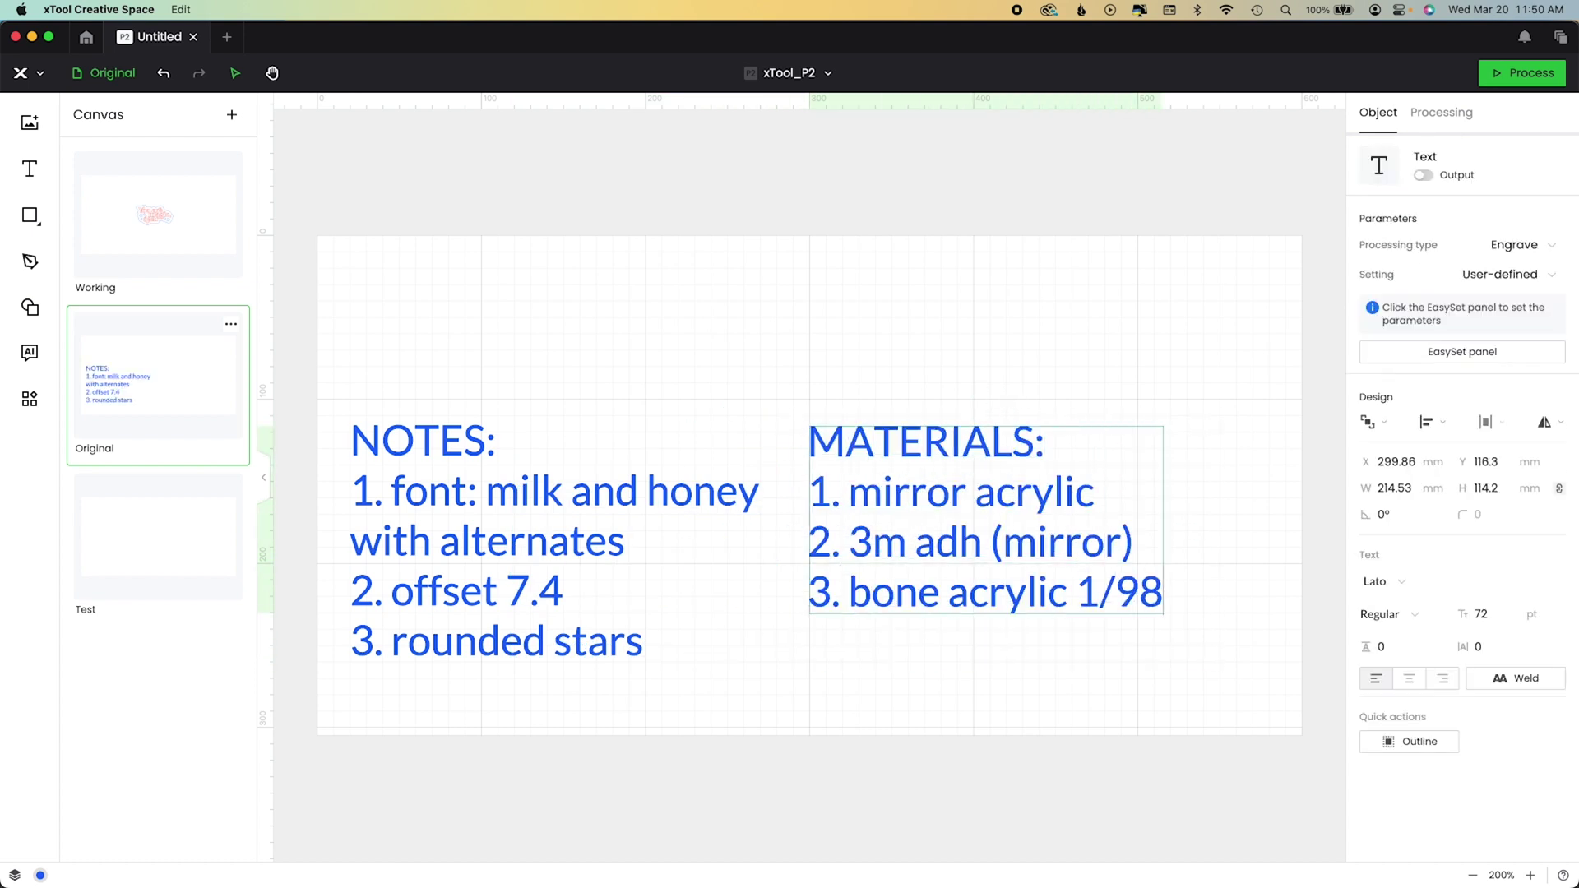
pyautogui.press('Up')
pyautogui.press('Up')
pyautogui.press('End')
pyautogui.write('1/8')
pyautogui.press('Down')
pyautogui.press('Down')
pyautogui.press('End')
pyautogui.press('Return')
pyautogui.write('4. command strip')
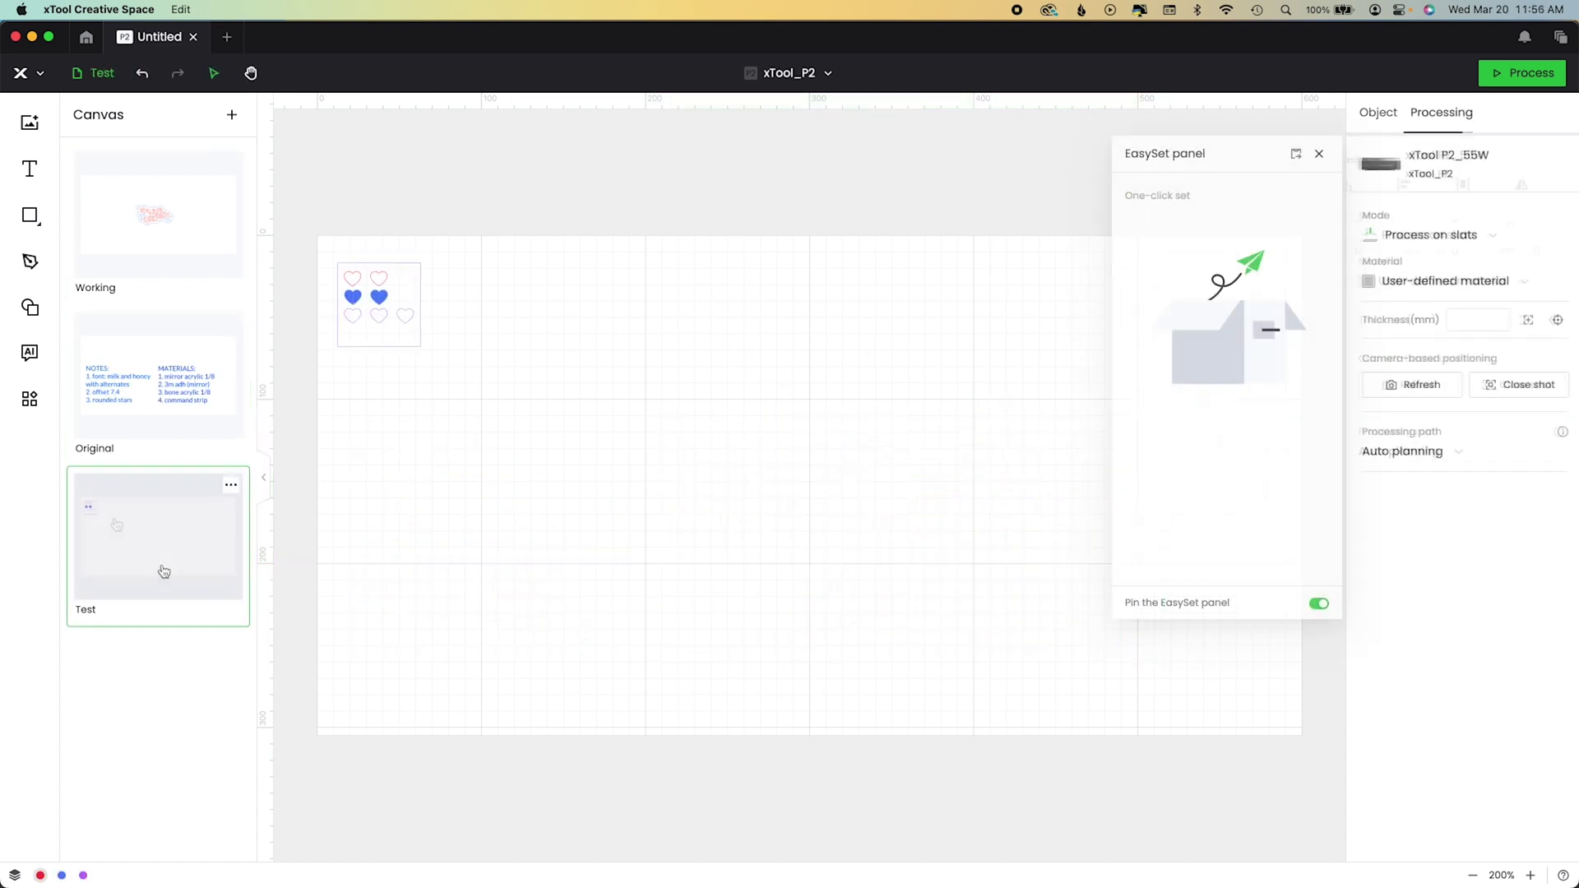
# Save the project as 'You are Magic' in a new folder.
pyautogui.click(38, 73)
pyautogui.moveTo(109, 122)
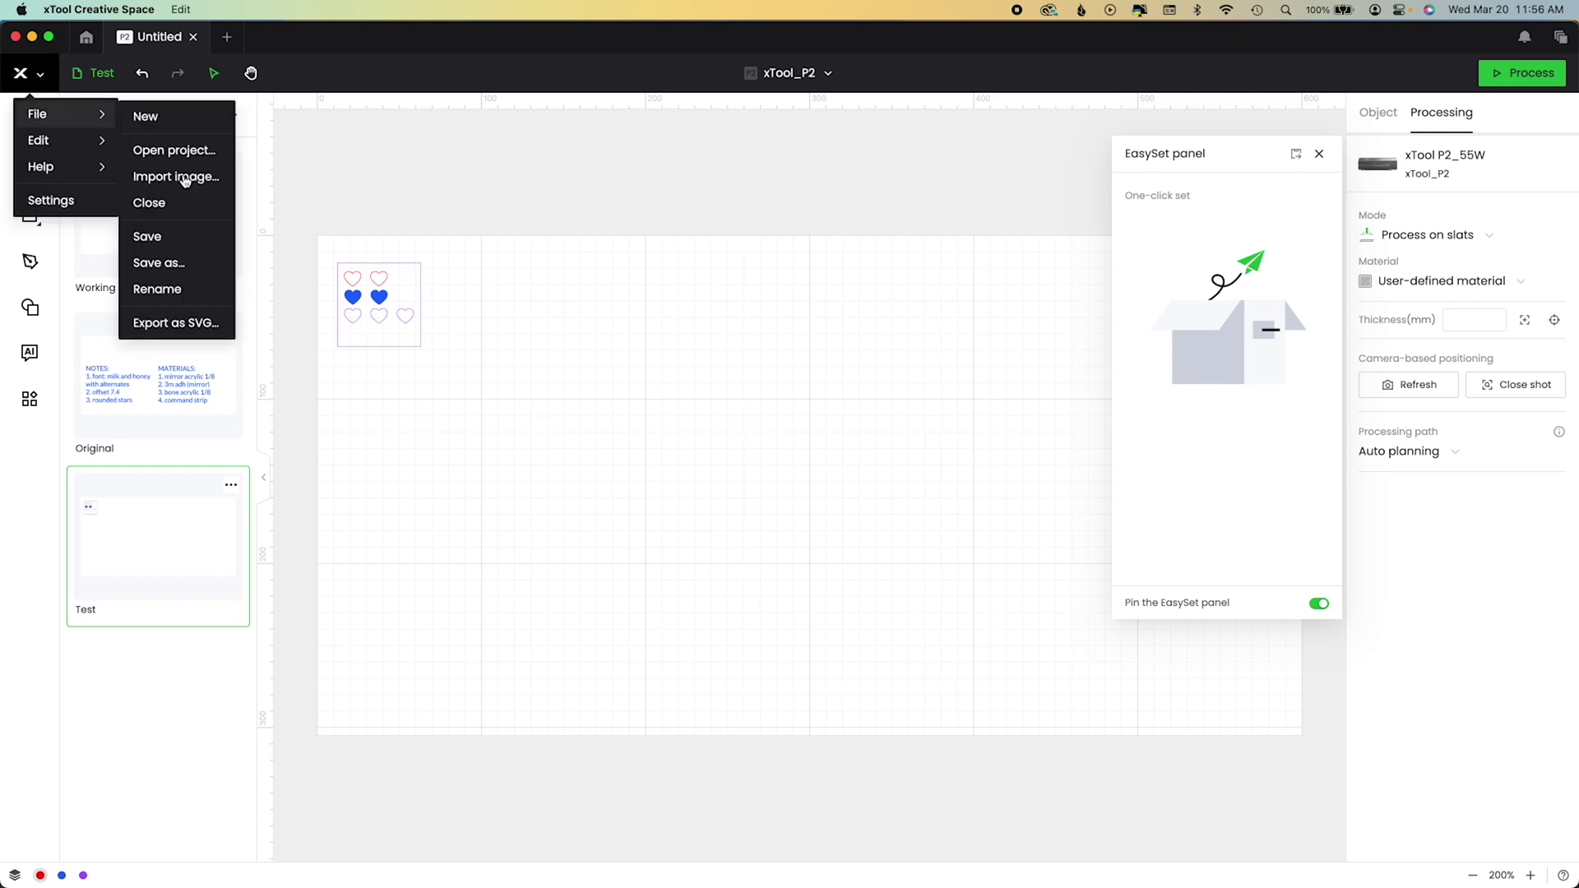
pyautogui.click(181, 250)
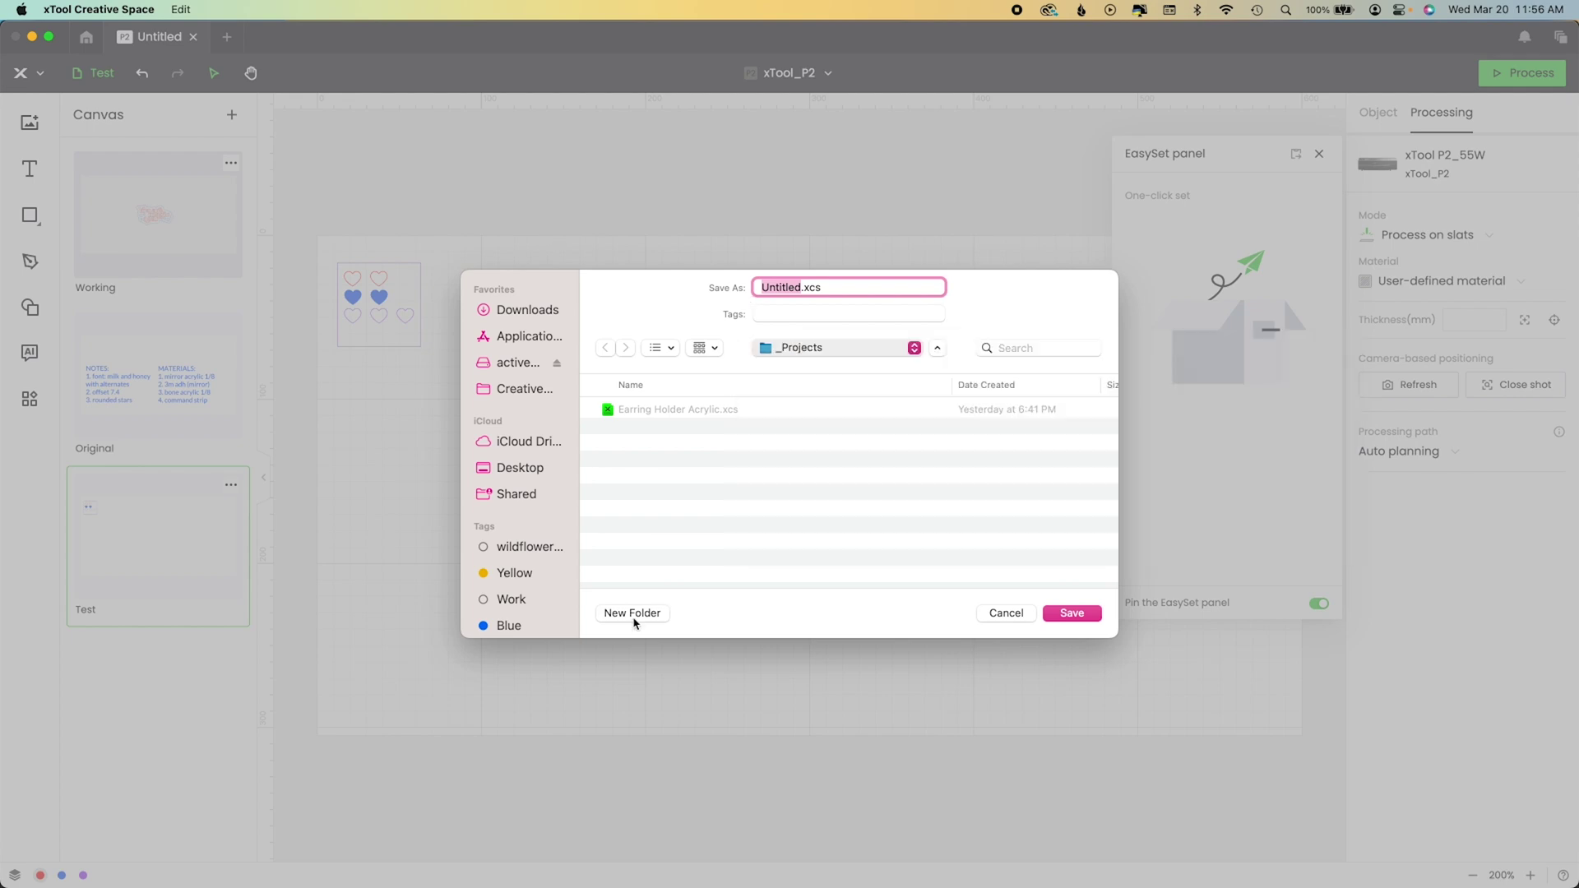
pyautogui.click(632, 613)
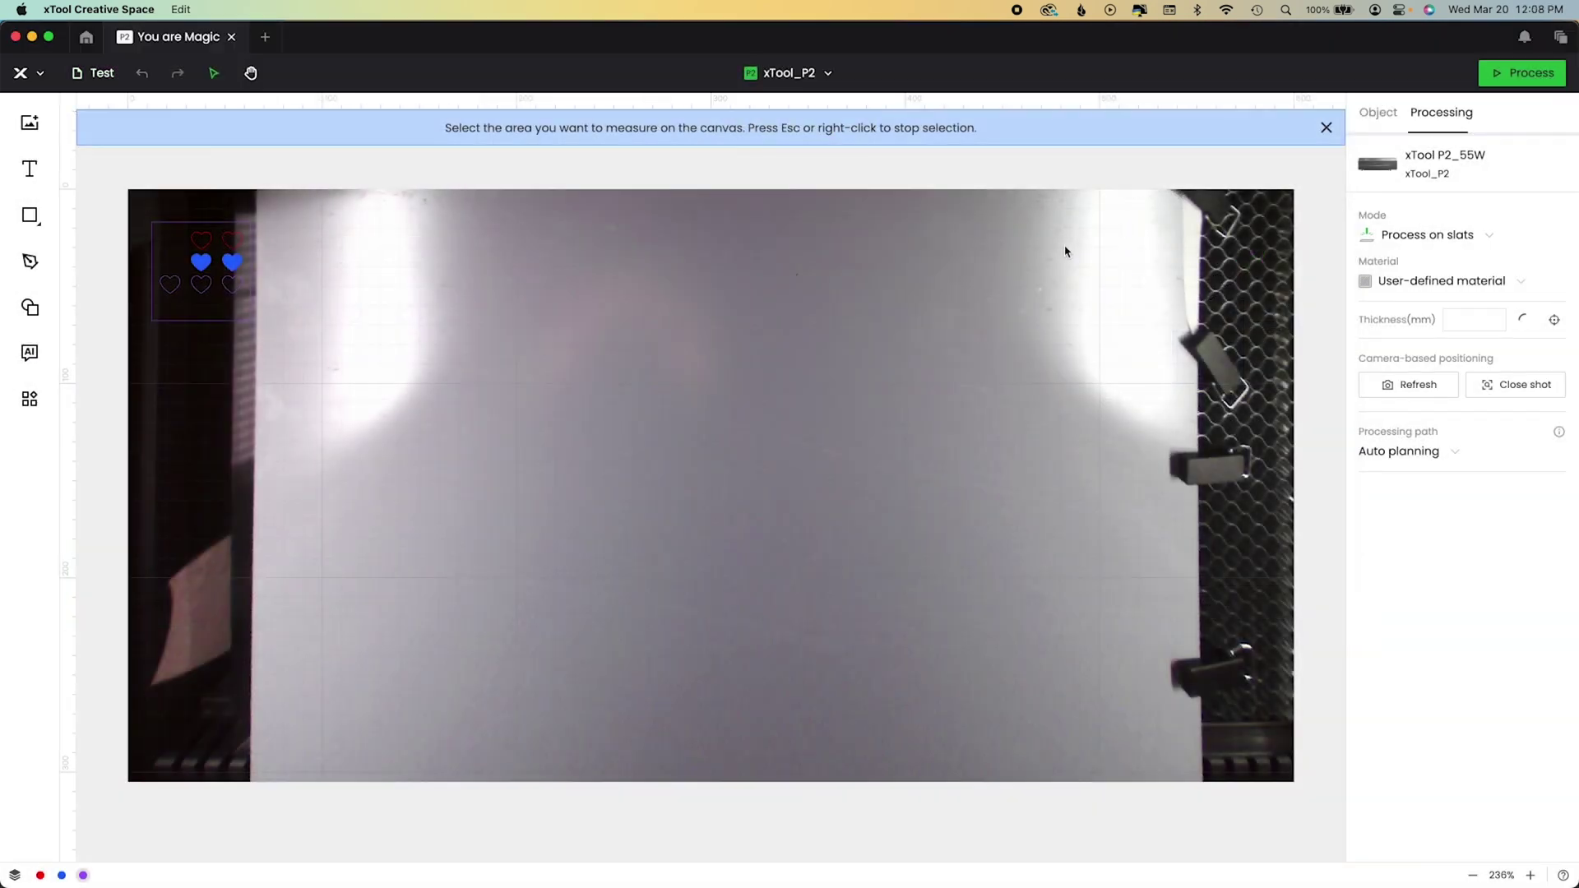
# Auto-measure the material thickness, confirm 4.5 mm, and preview the job.
pyautogui.click(1065, 251)
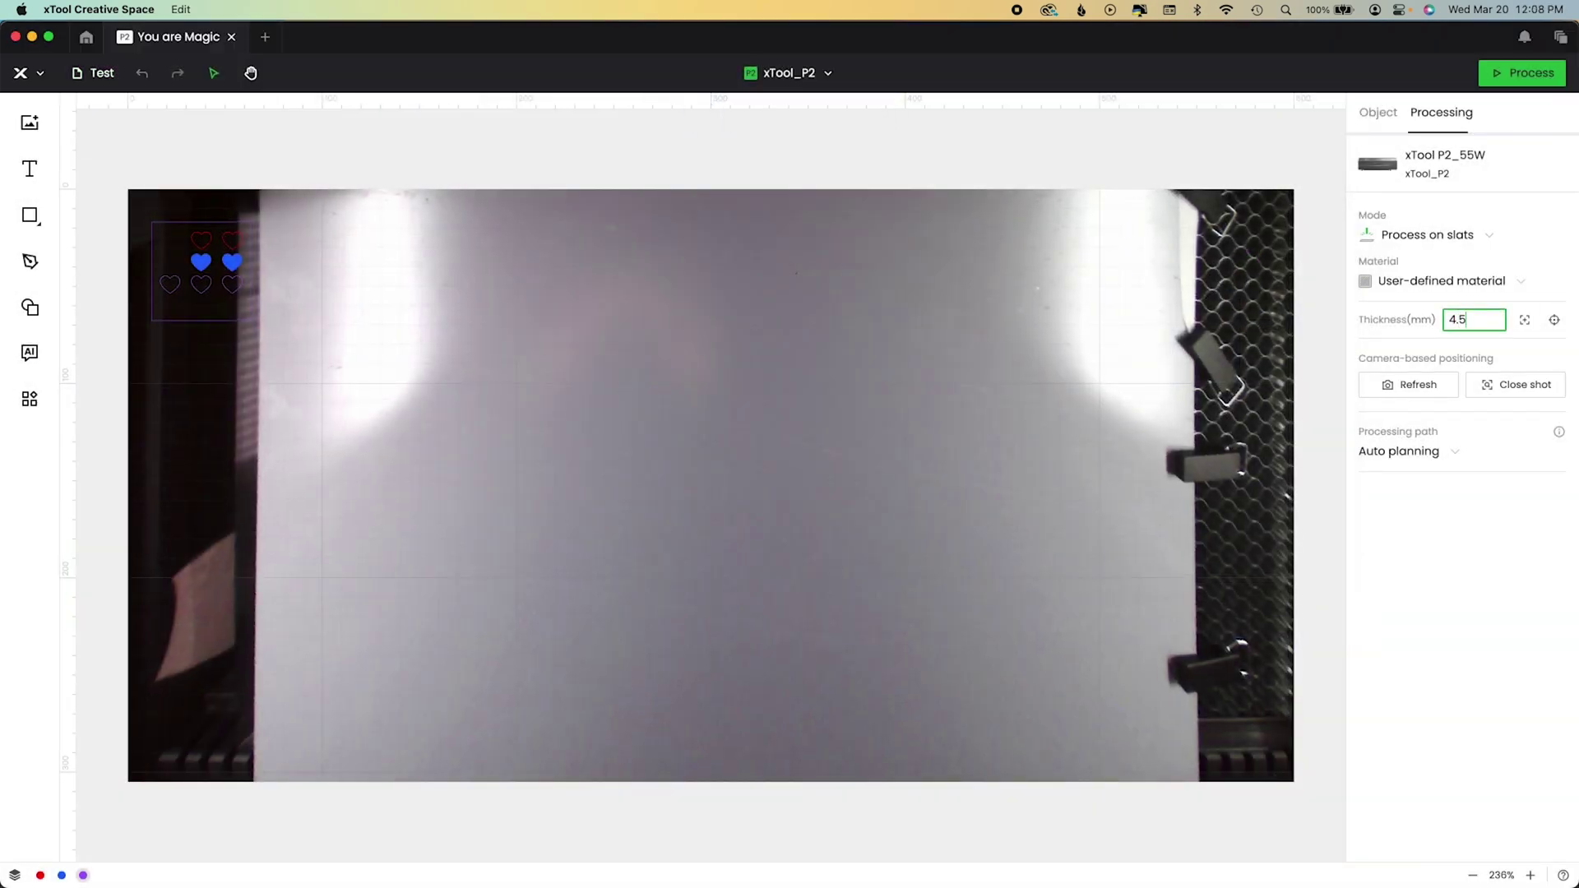
pyautogui.press('Return')
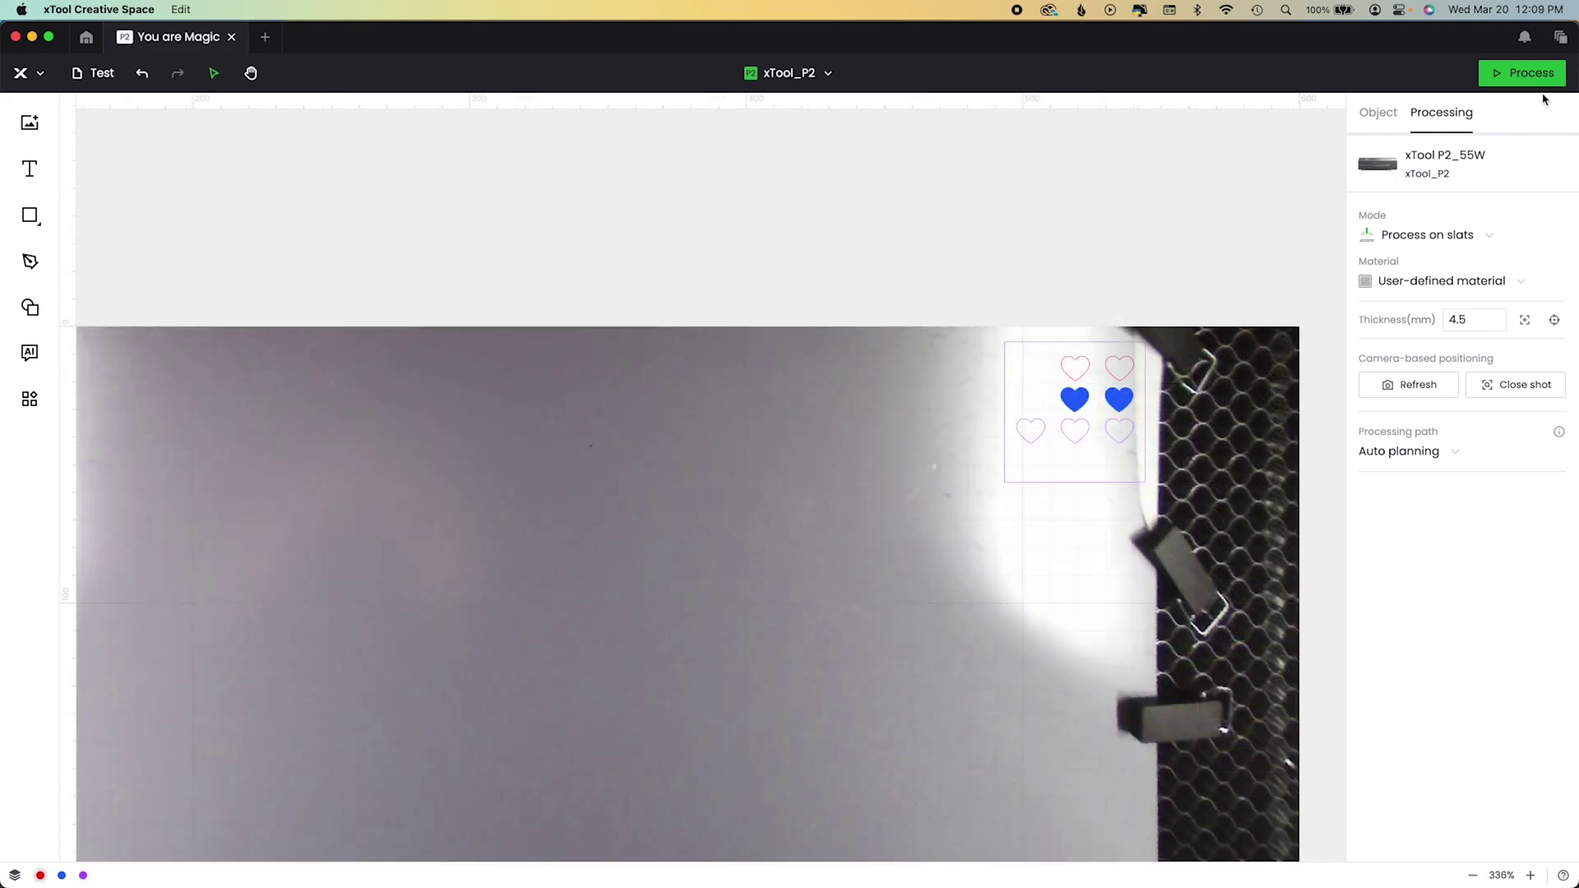
pyautogui.click(1522, 73)
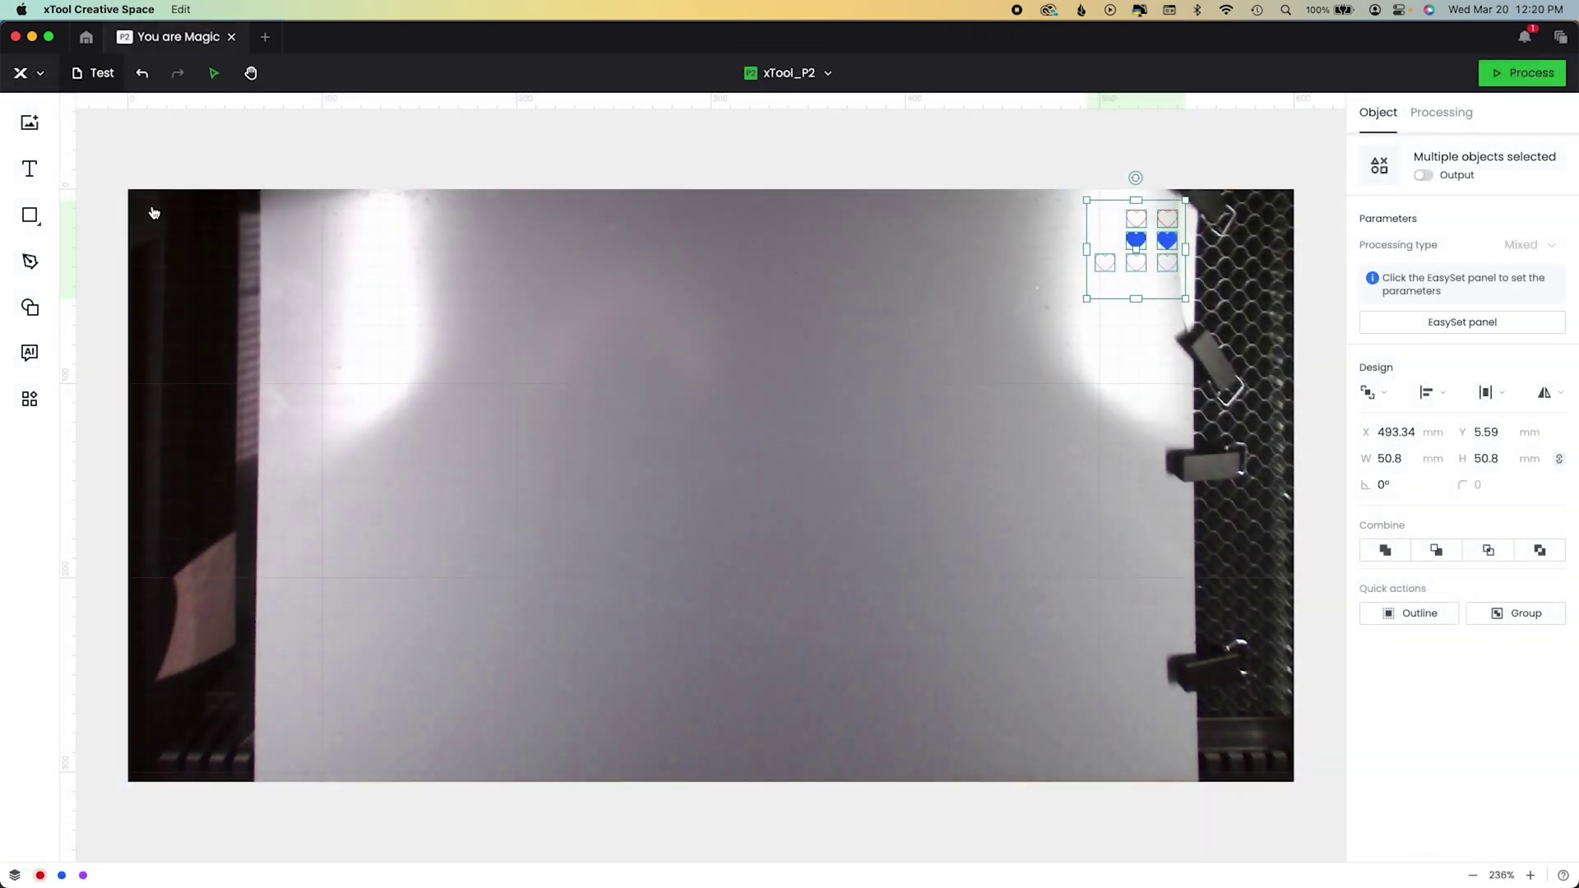
# Select the whole sign and switch the measurement units to inches in Settings.
pyautogui.click(154, 213)
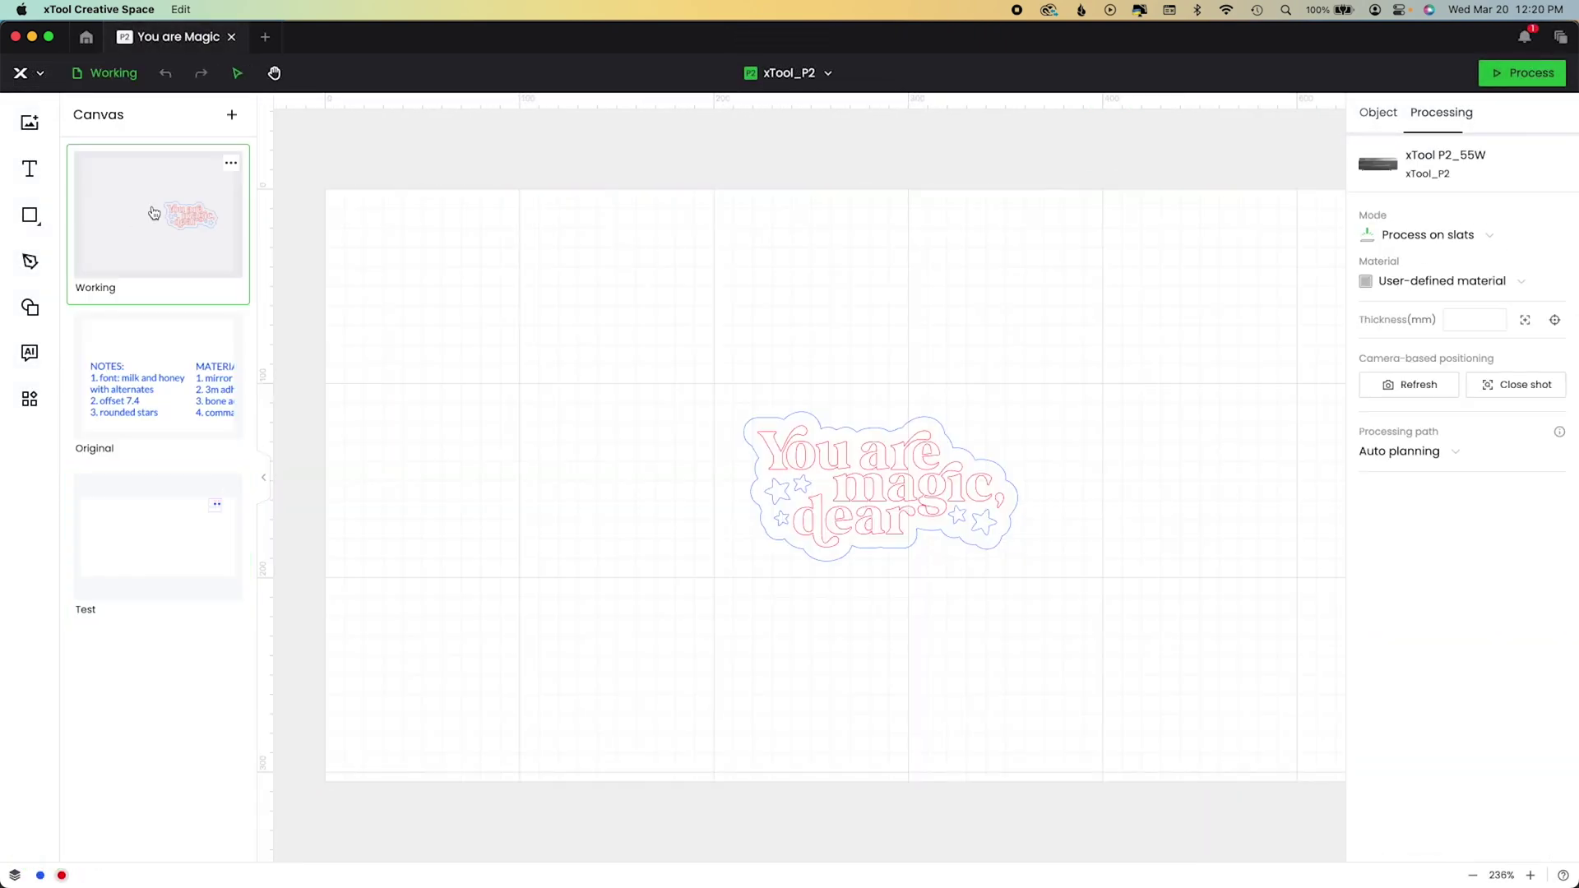
pyautogui.moveTo(713, 376); pyautogui.dragTo(1033, 589)
pyautogui.click(29, 73)
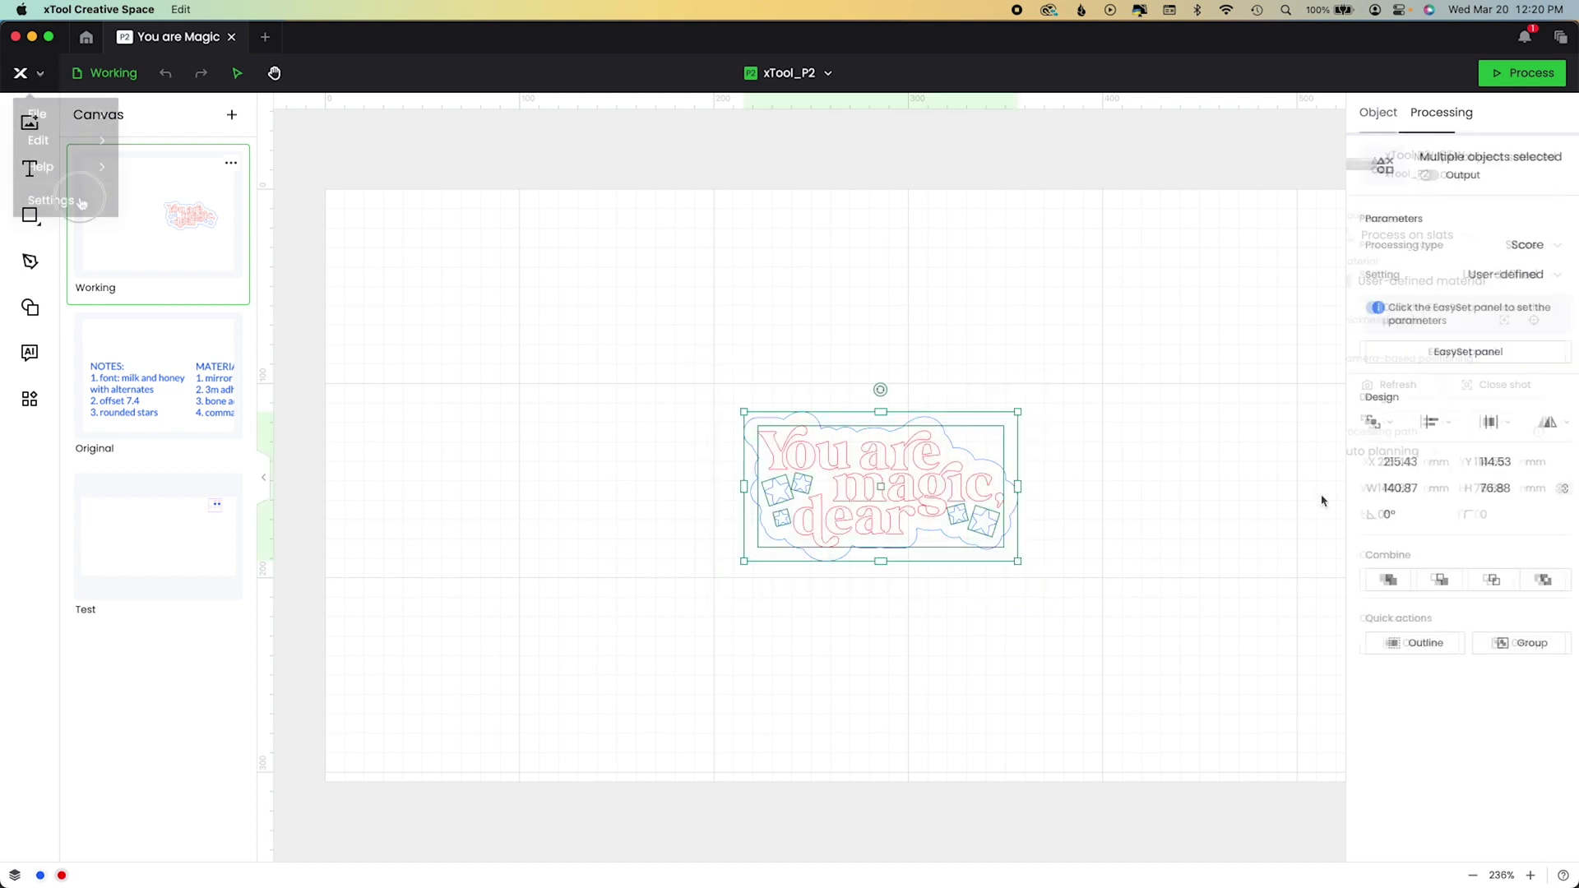
pyautogui.click(45, 198)
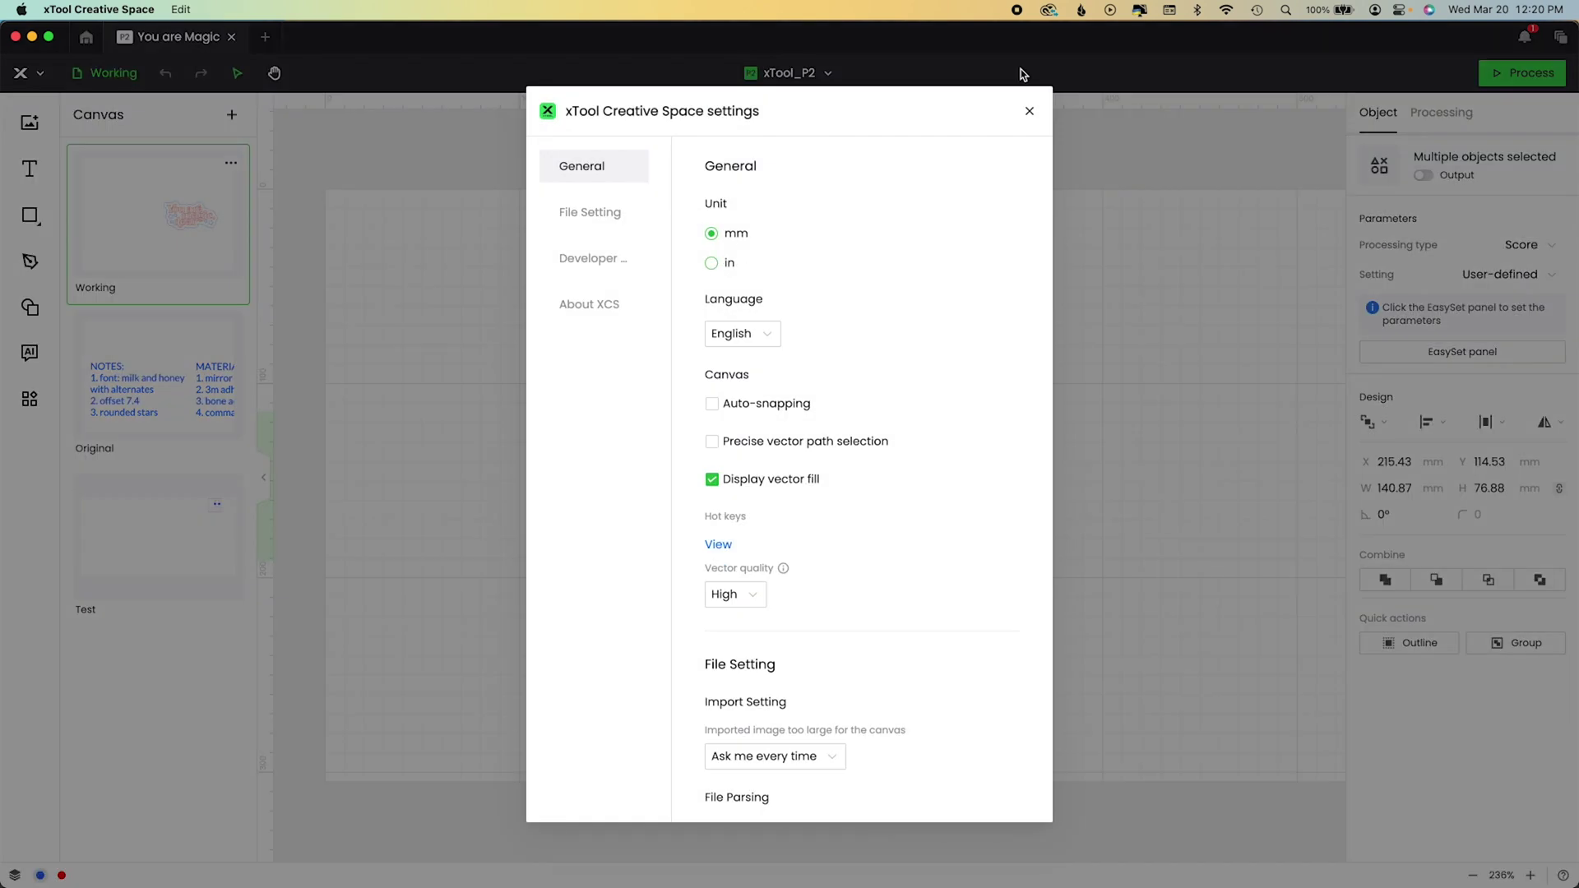
pyautogui.click(1029, 110)
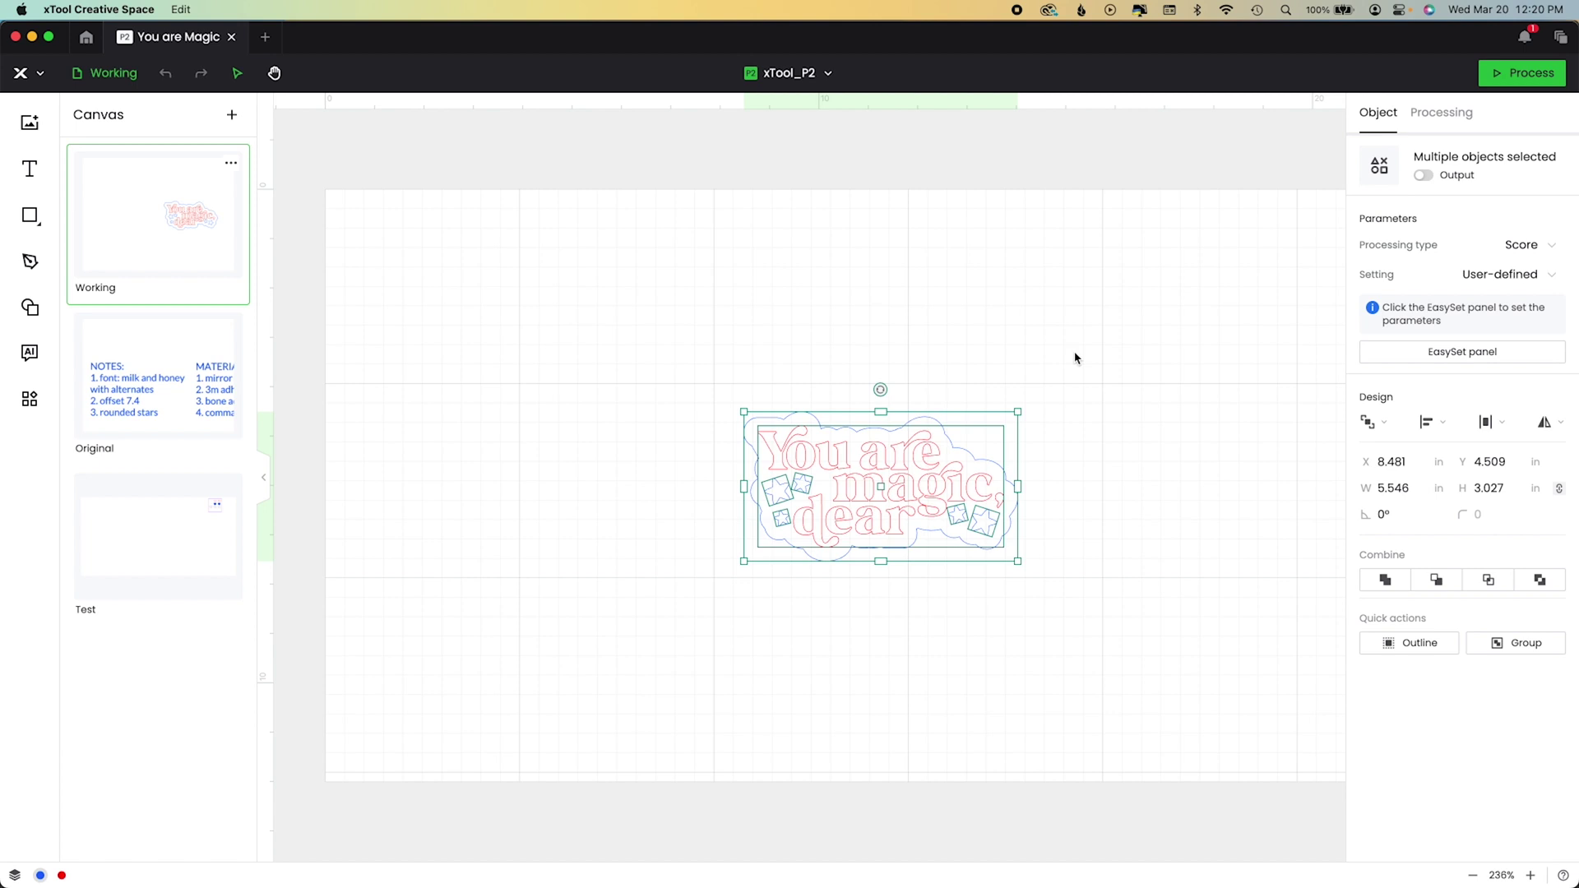
# Enlarge the sign to 8.225 × 4.064 in, reposition it, and group the lettering with its stars.
pyautogui.moveTo(1023, 417); pyautogui.dragTo(1149, 321)
pyautogui.moveTo(1059, 404); pyautogui.dragTo(974, 414)
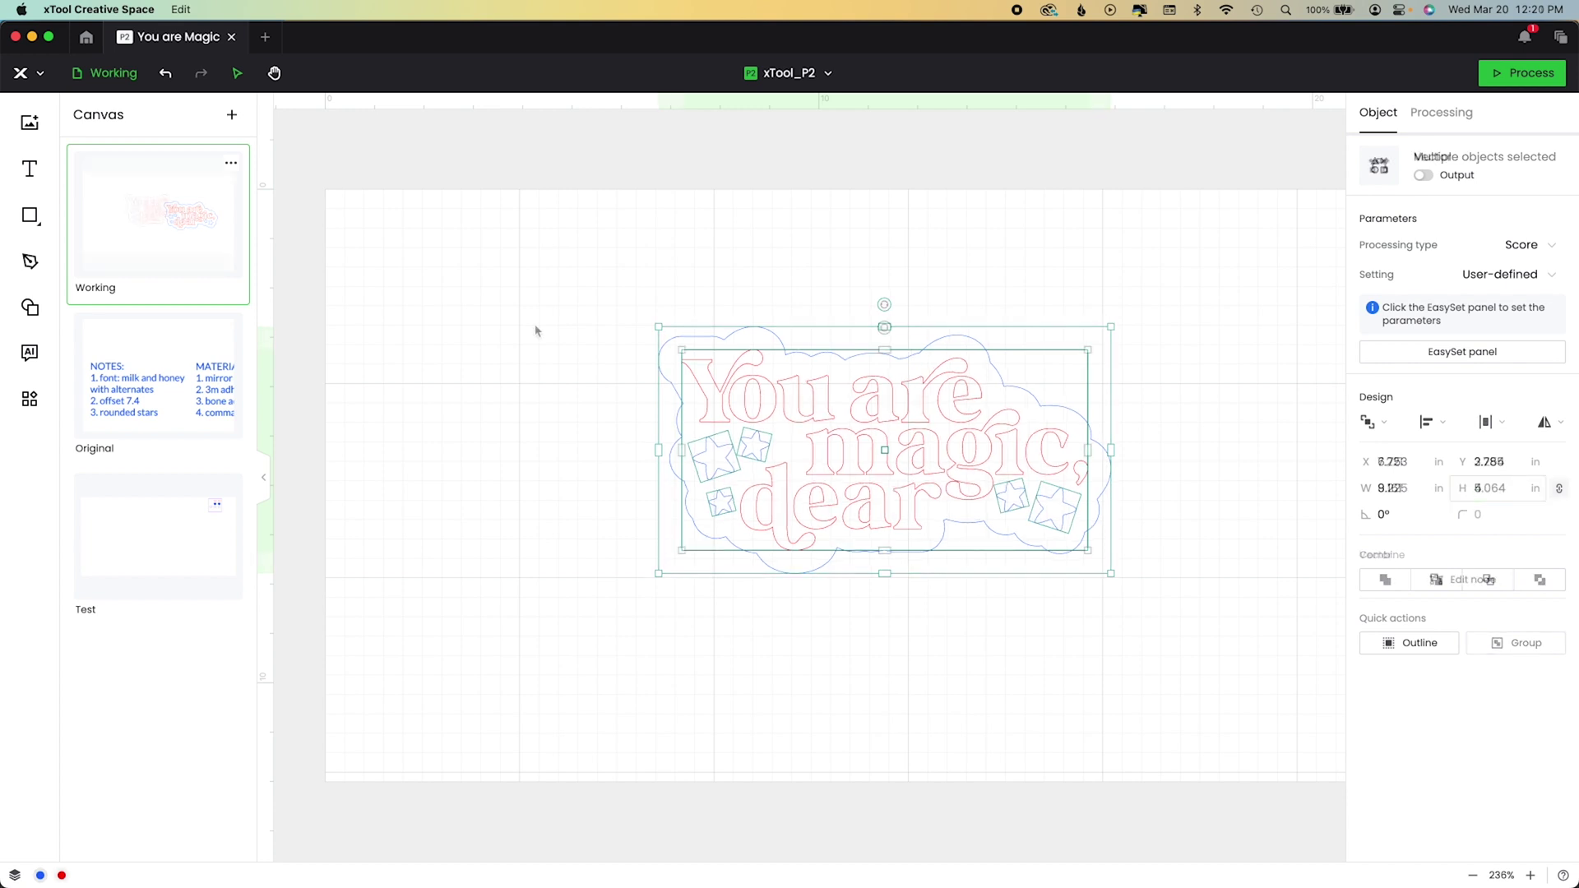
pyautogui.click(812, 418)
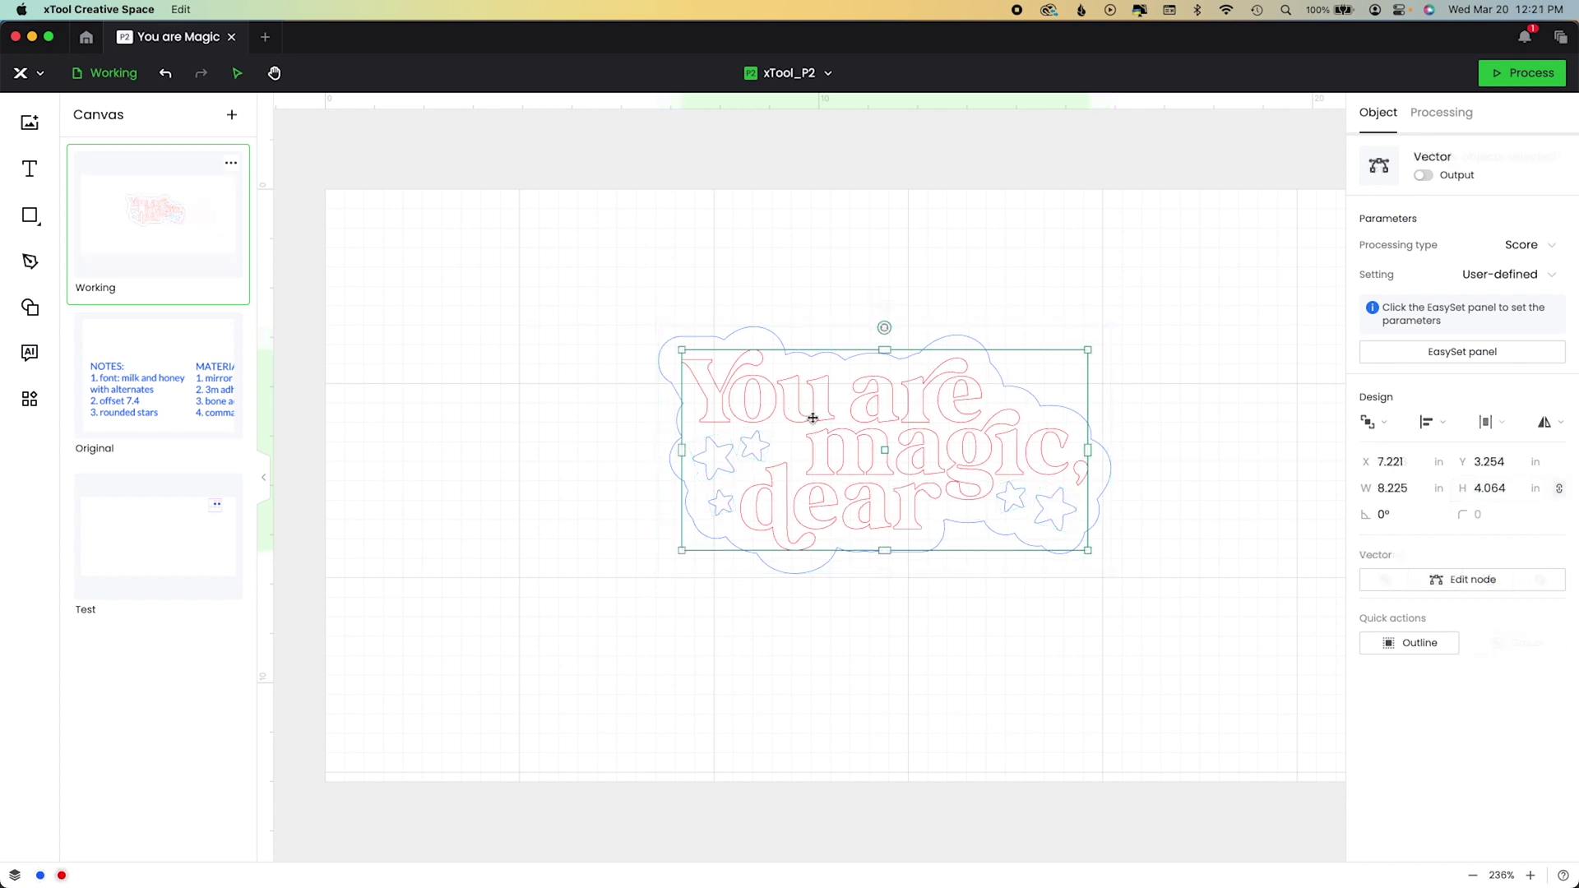
pyautogui.keyDown('shift'); pyautogui.click(711, 456); pyautogui.keyUp('shift')
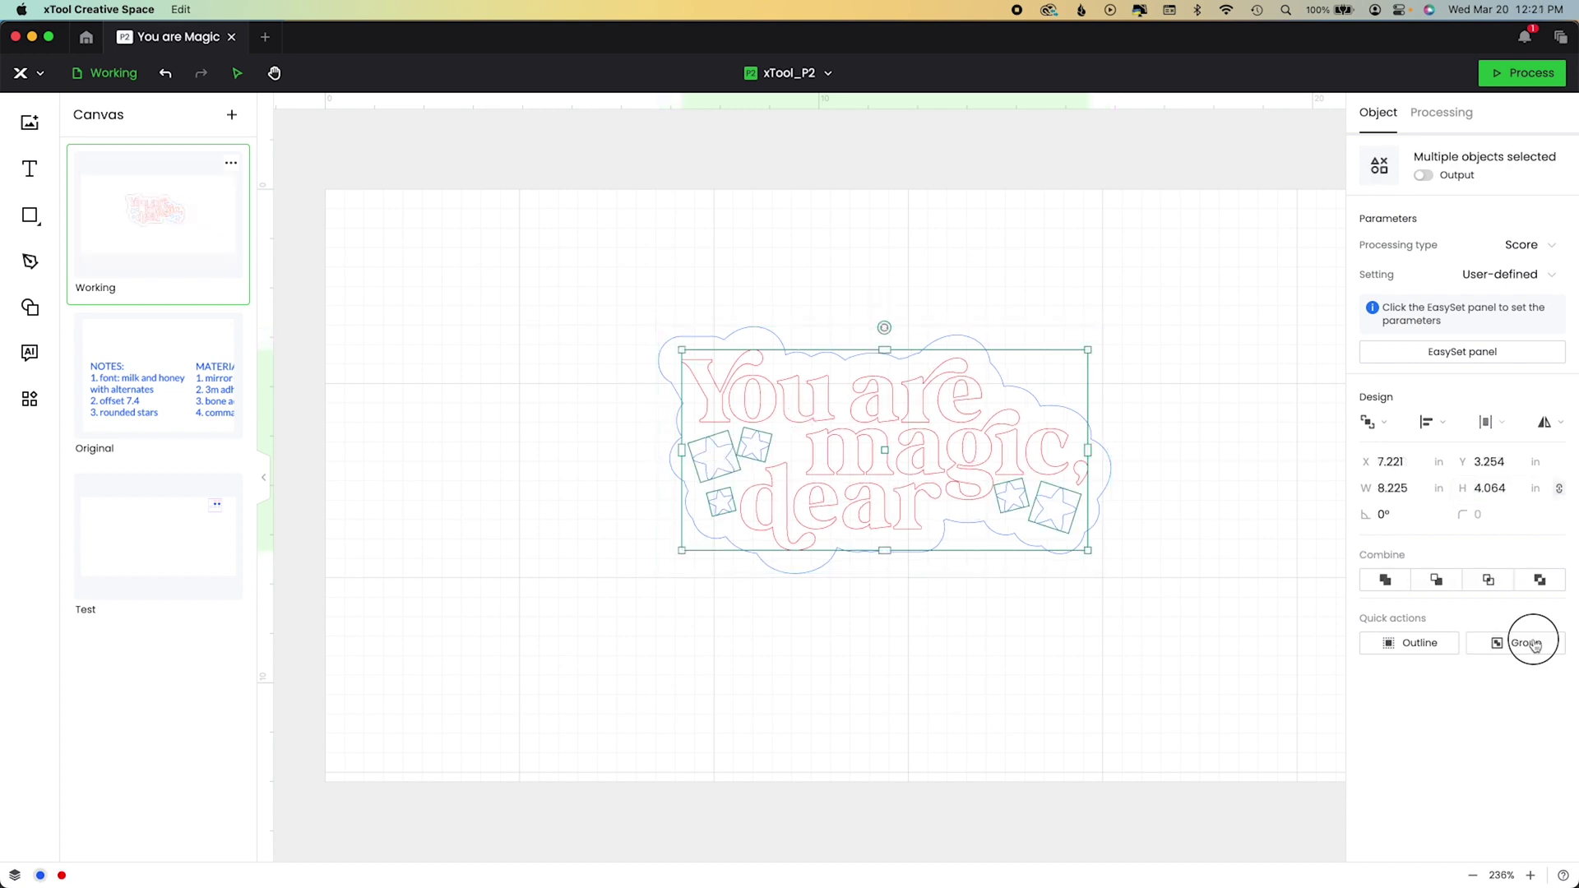
pyautogui.click(1422, 174)
# Set the lettering to Cut at 75% power and 8 mm/s, and mirror it horizontally.
pyautogui.click(1548, 245)
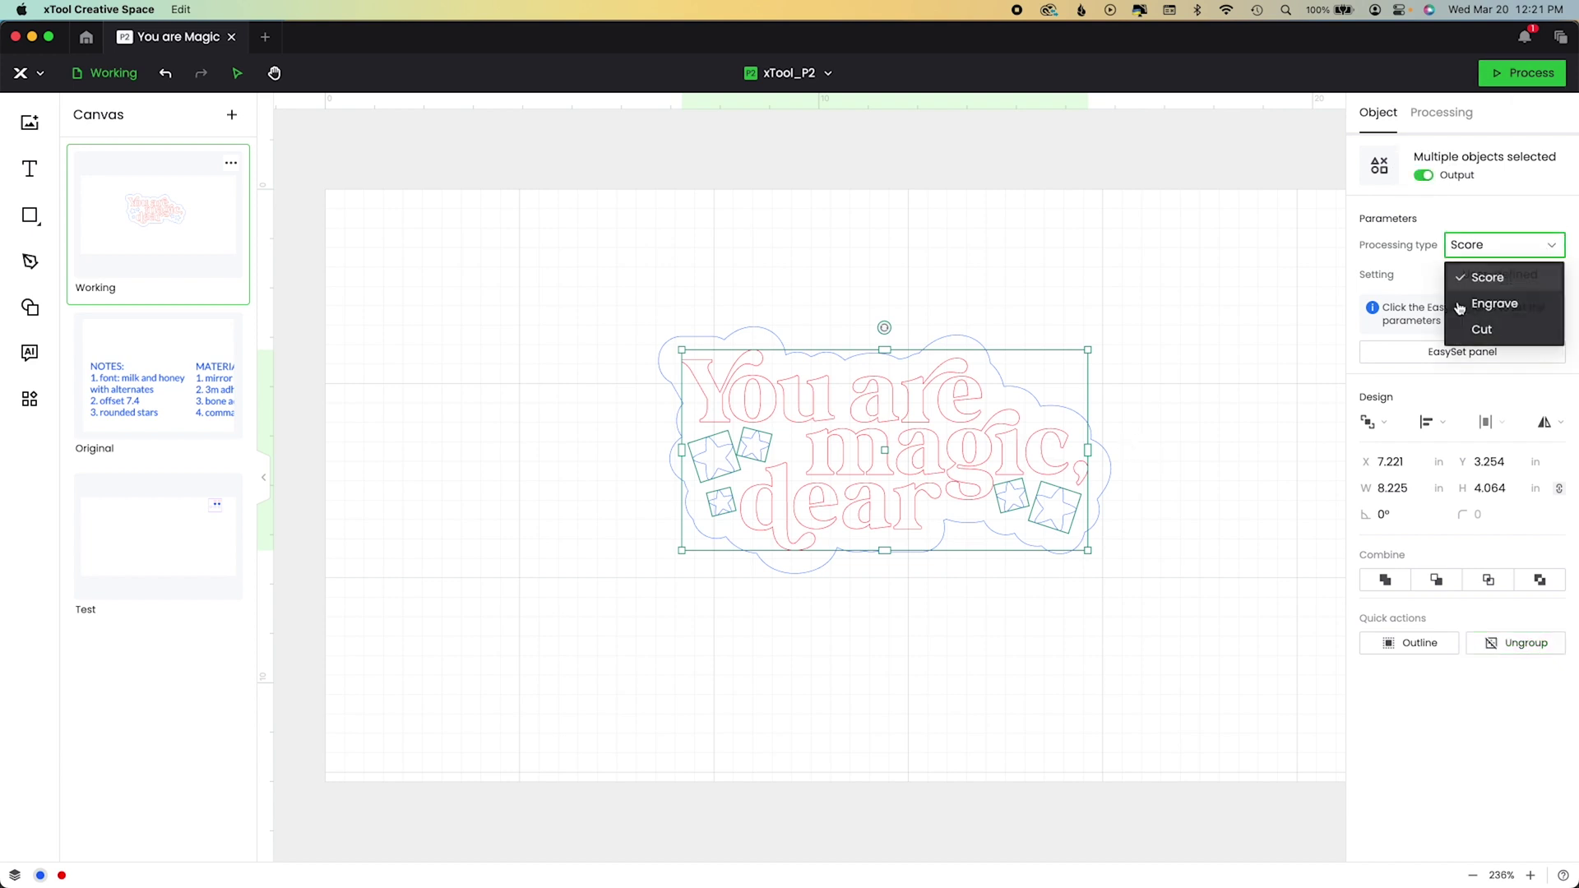
pyautogui.click(1470, 329)
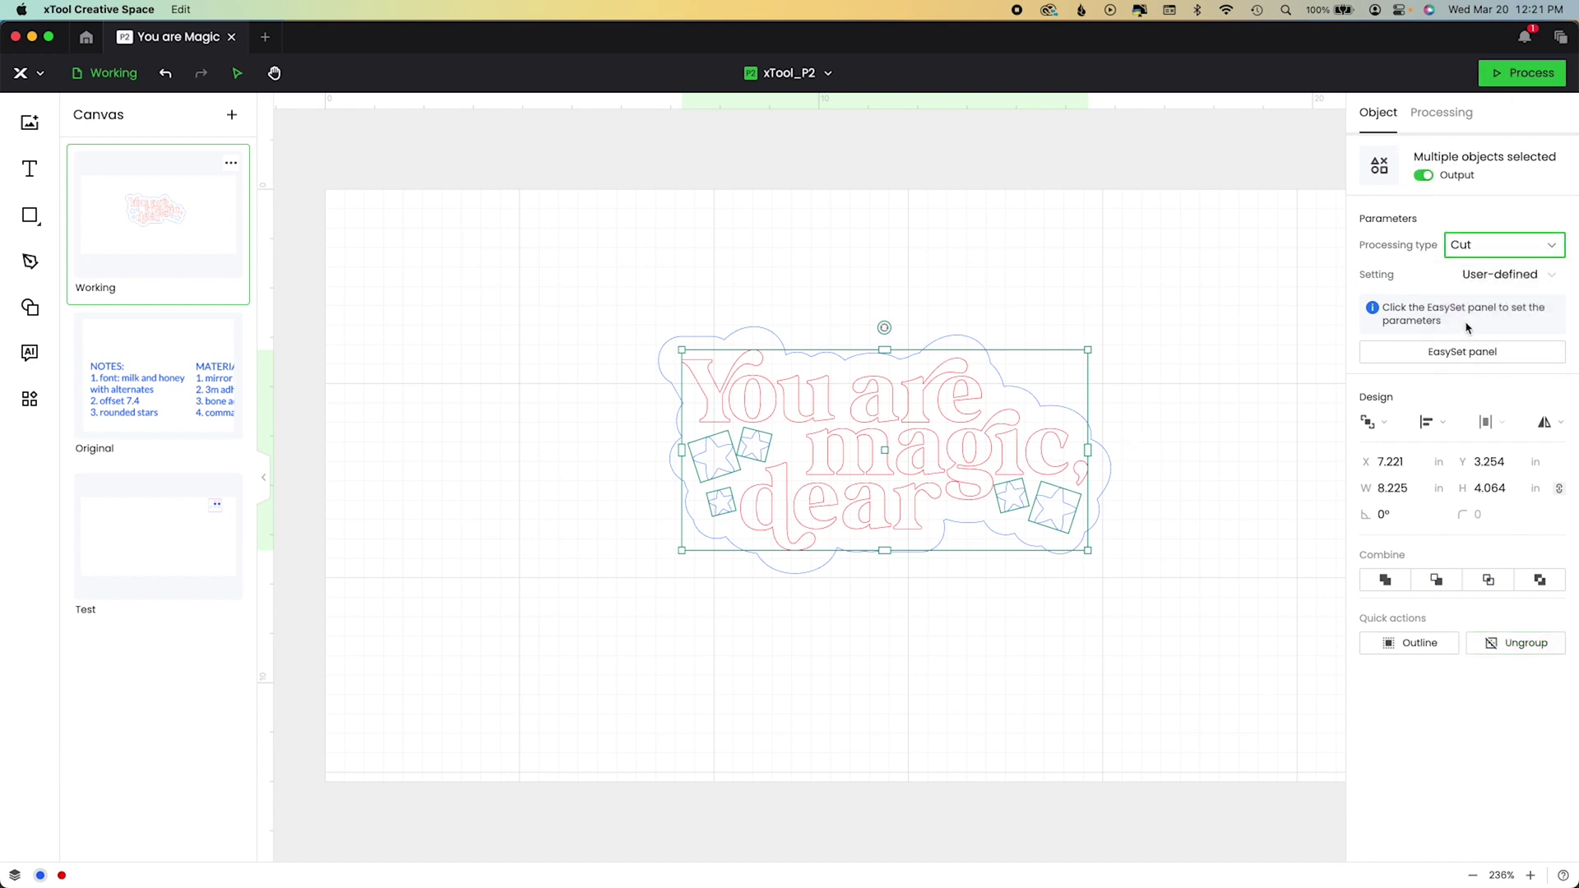
pyautogui.click(1444, 353)
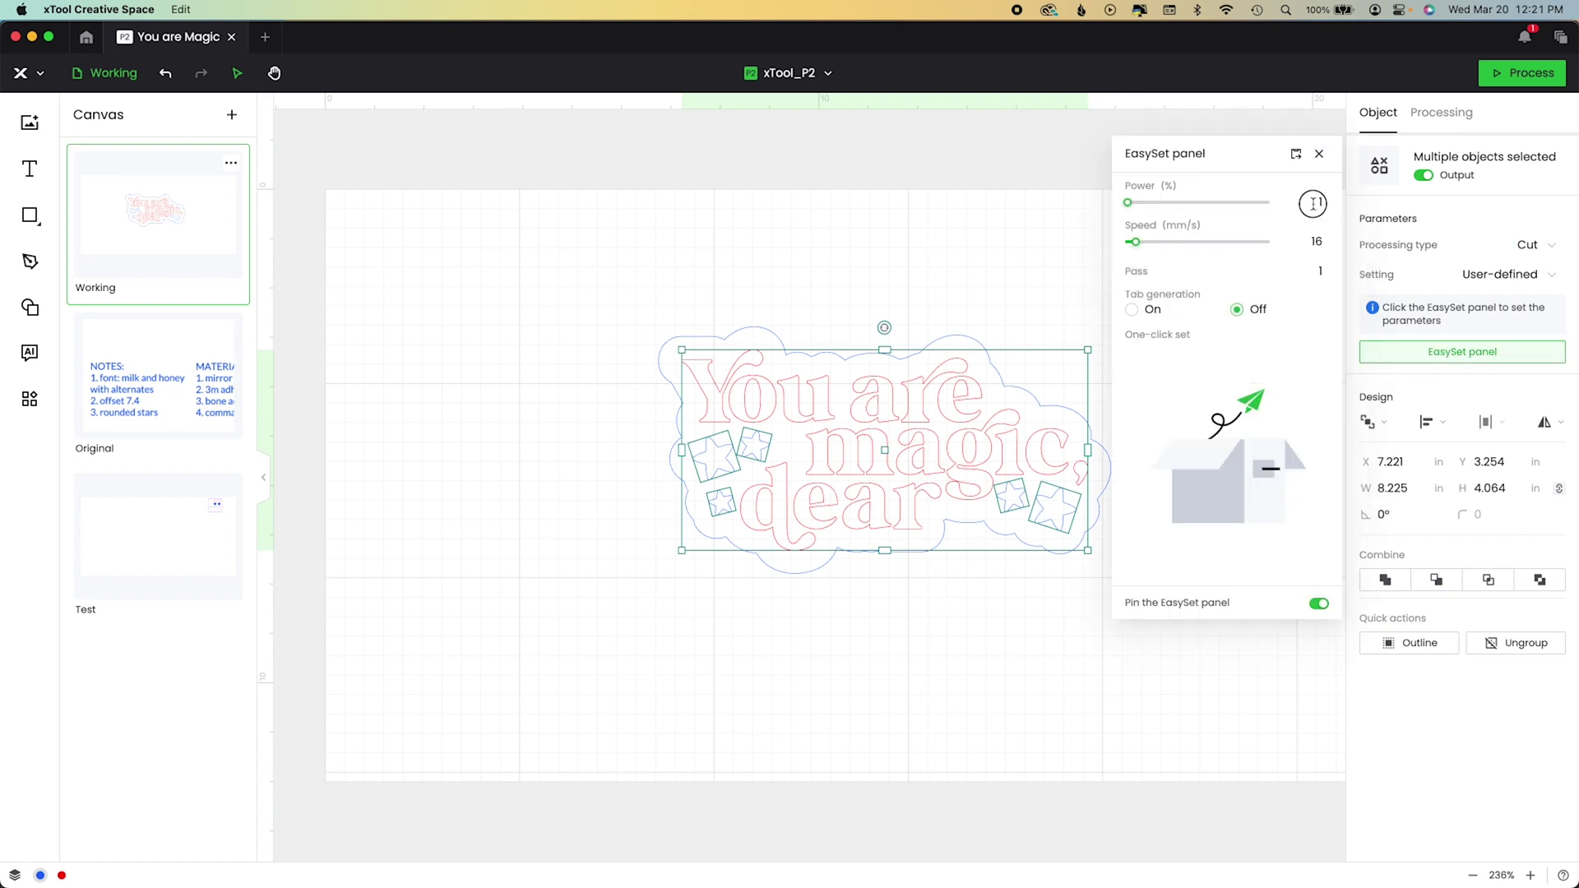
pyautogui.write('75')
pyautogui.press('Tab')
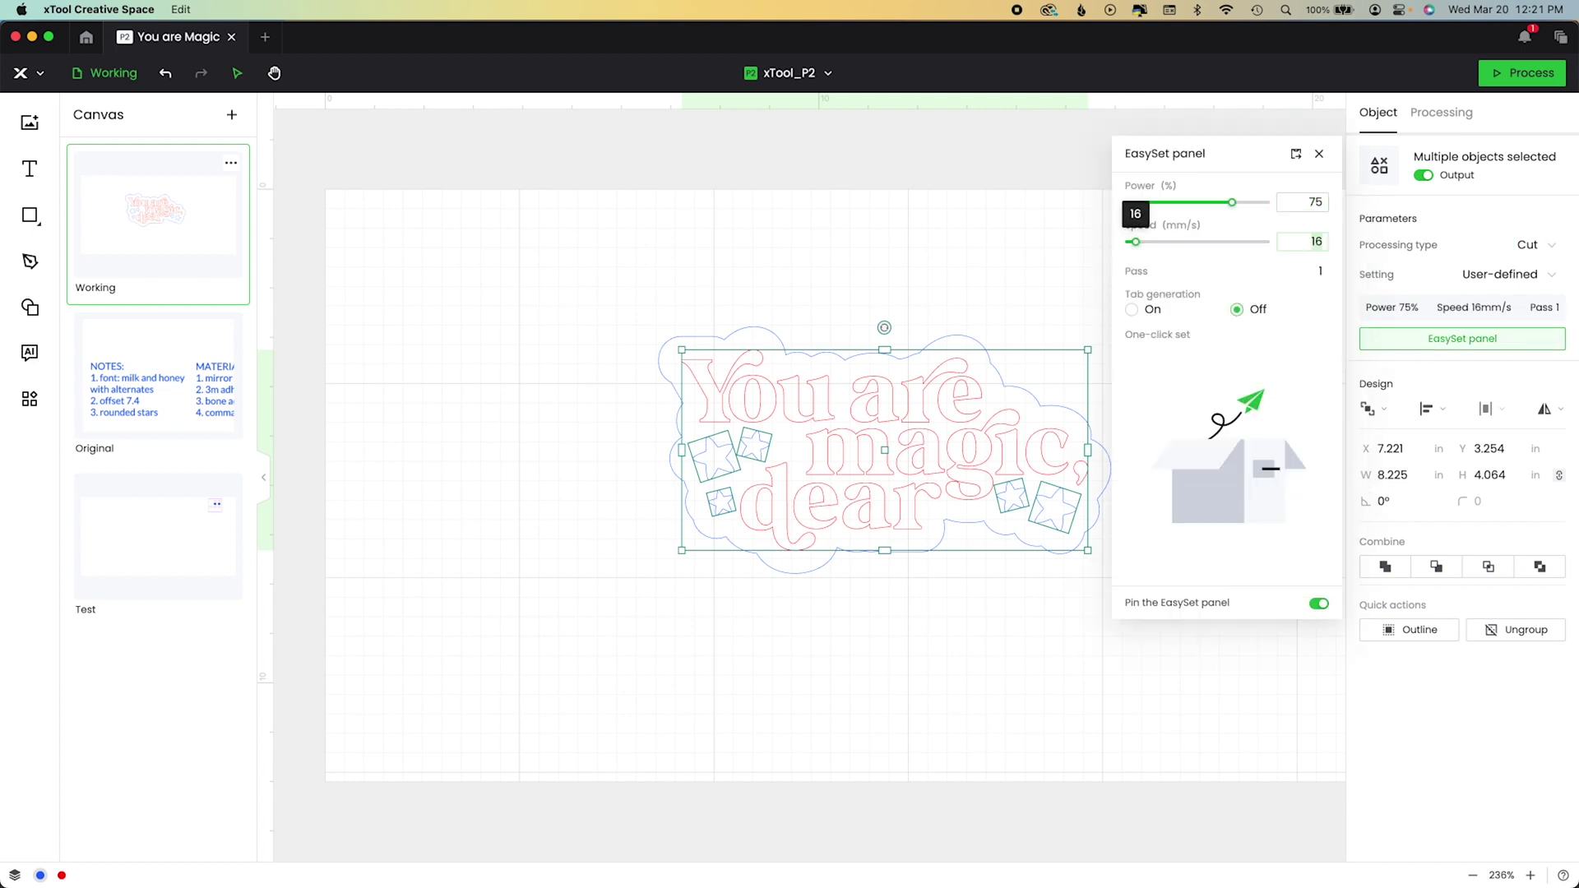
pyautogui.write('8')
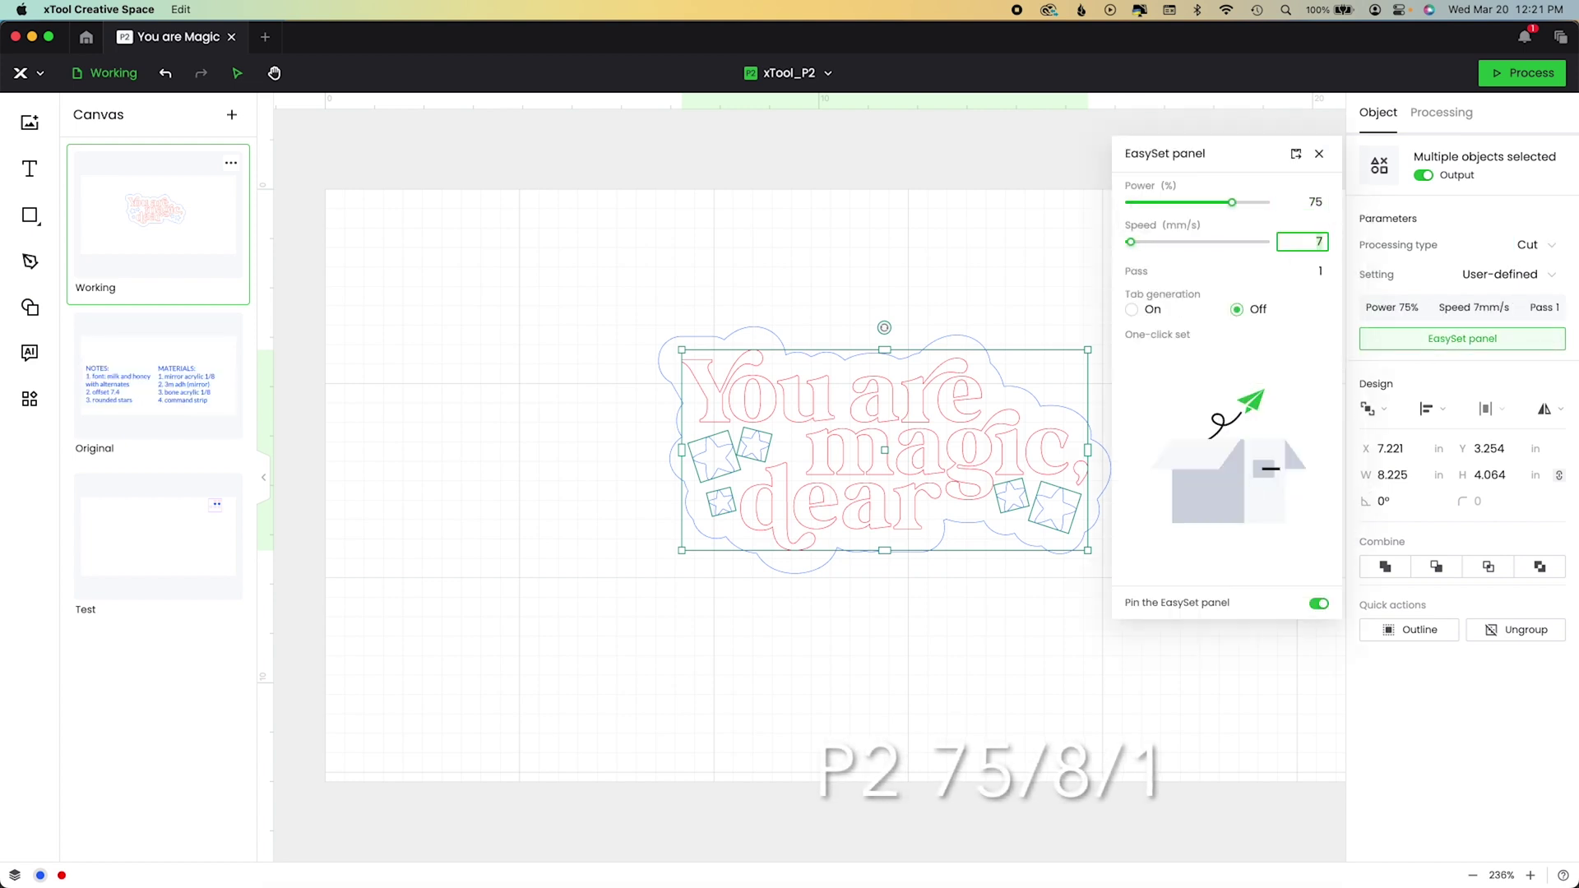
pyautogui.press('Tab')
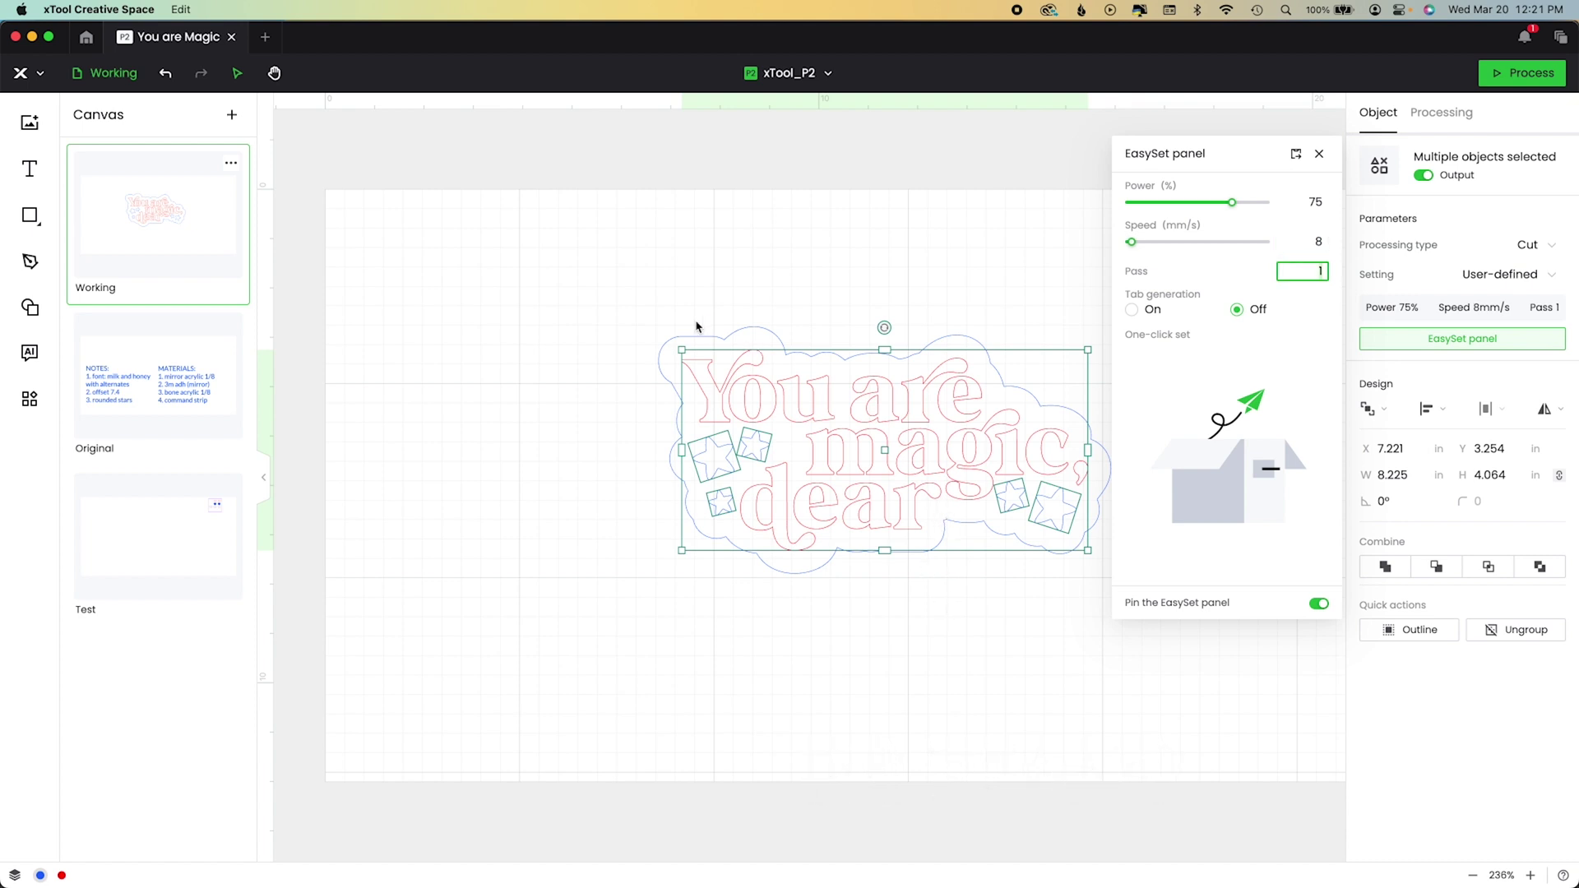
pyautogui.click(1562, 414)
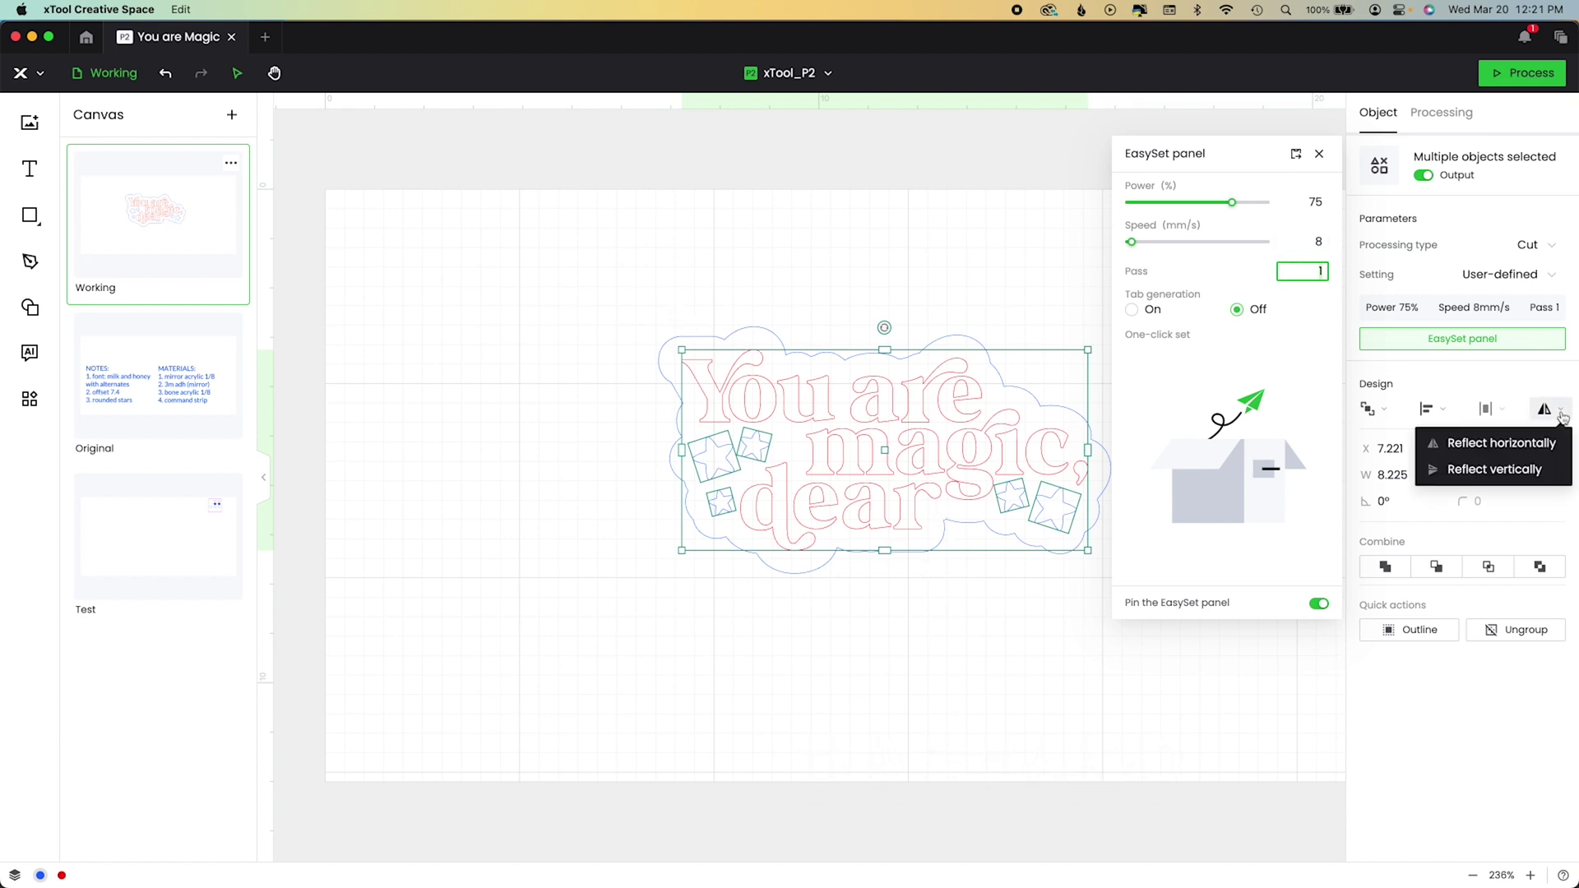
pyautogui.click(1520, 446)
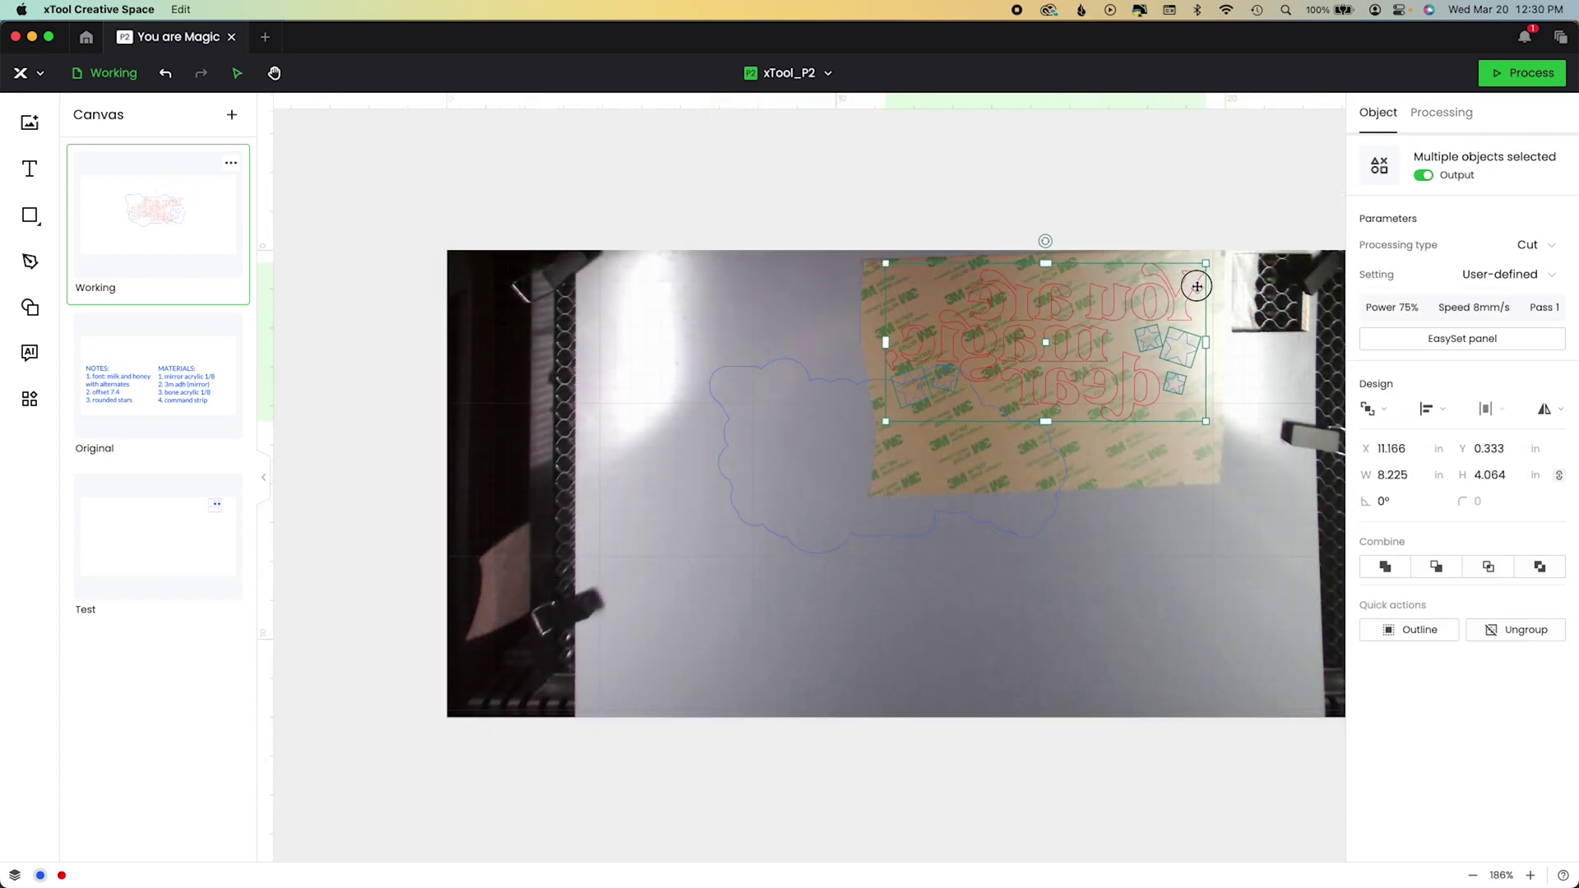
# Nudge the mirrored lettering into final position and take a close-up camera shot.
pyautogui.moveTo(1197, 286); pyautogui.dragTo(1195, 282)
pyautogui.moveTo(1195, 282); pyautogui.dragTo(1195, 287)
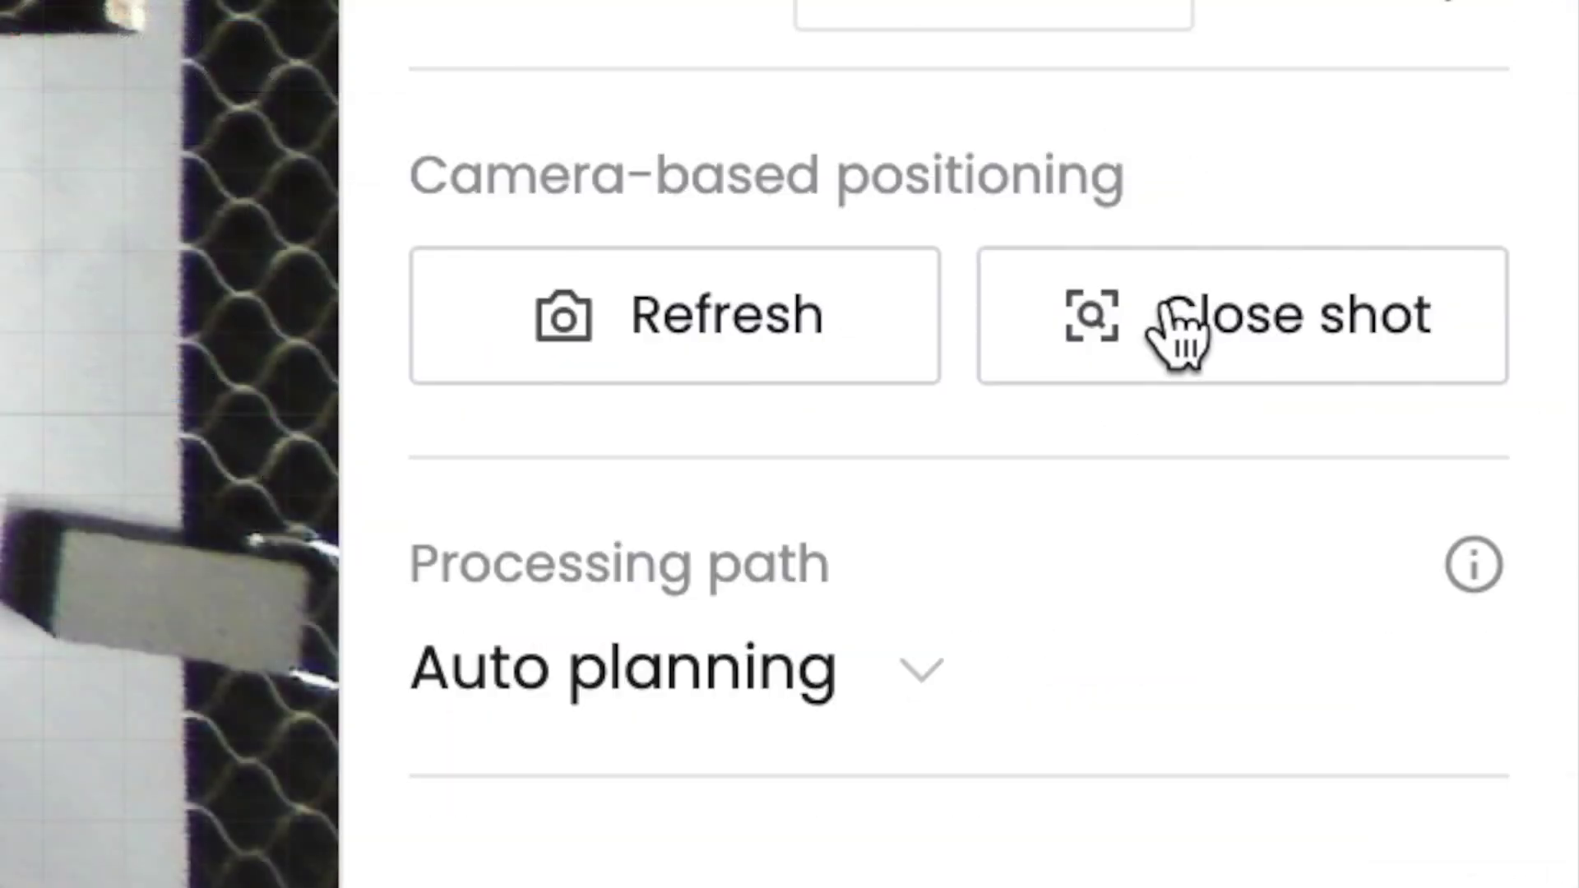
pyautogui.click(1173, 328)
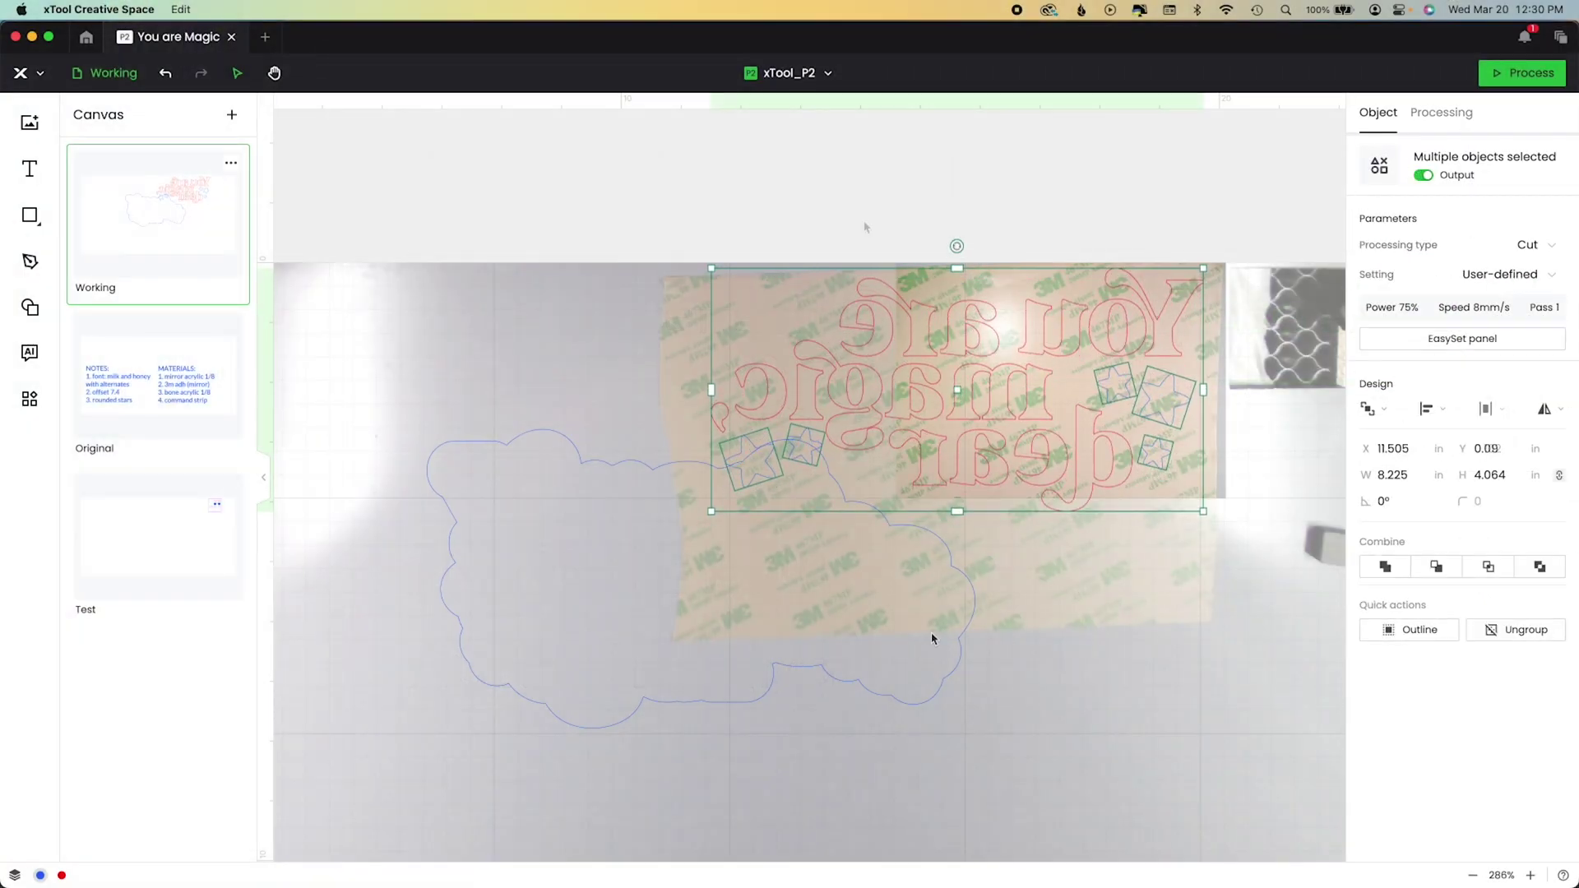
pyautogui.click(921, 634)
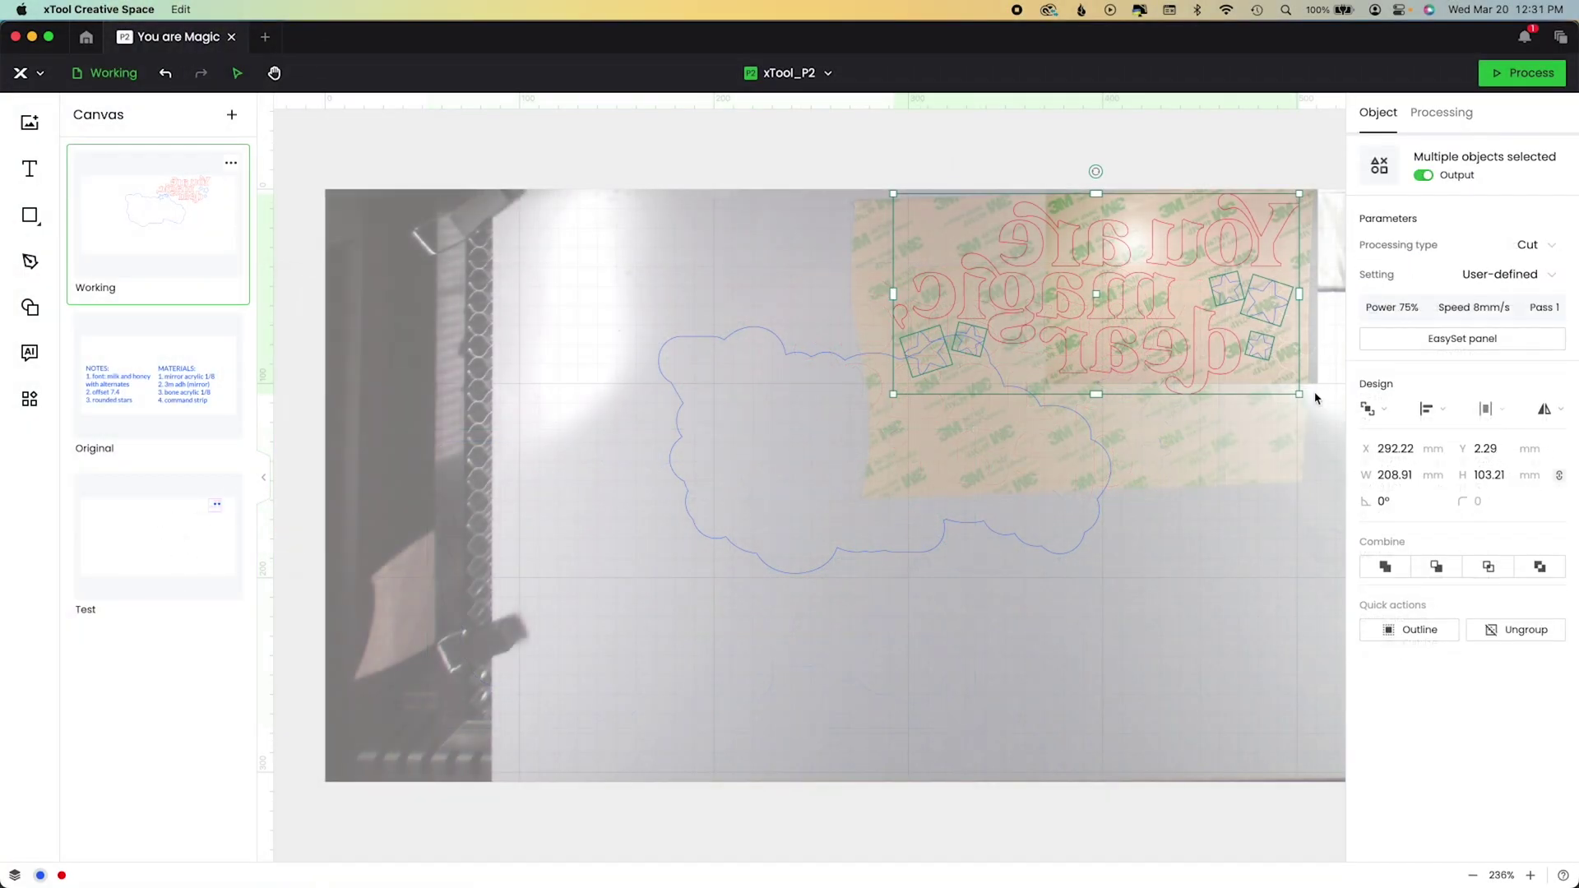
# Delete the close-up camera image and preview the cutting job.
pyautogui.click(1316, 365)
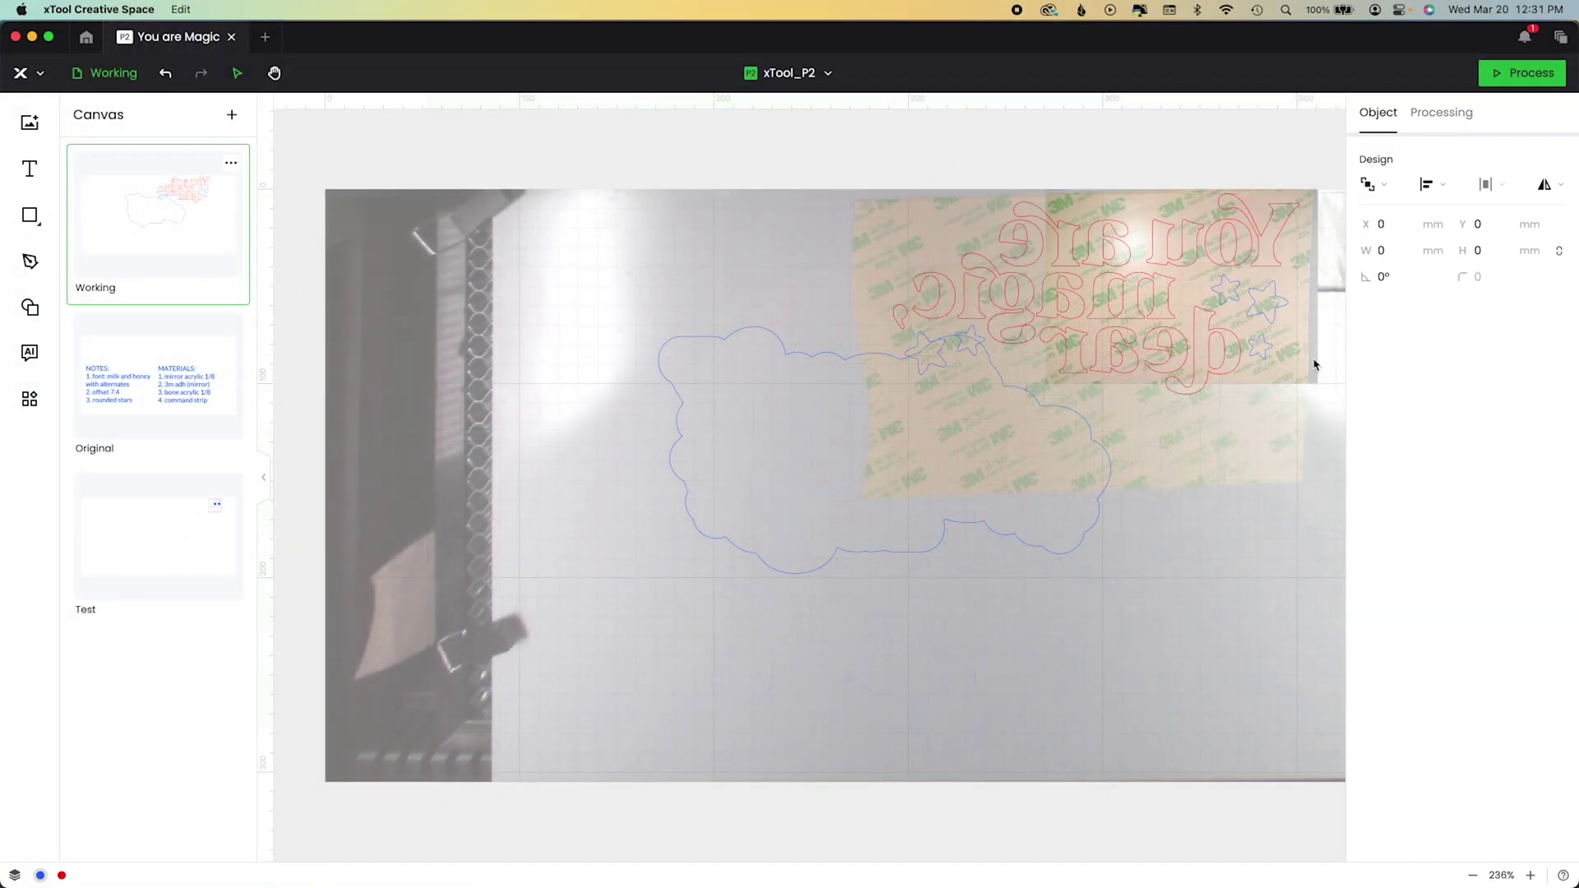
pyautogui.rightClick(1318, 366)
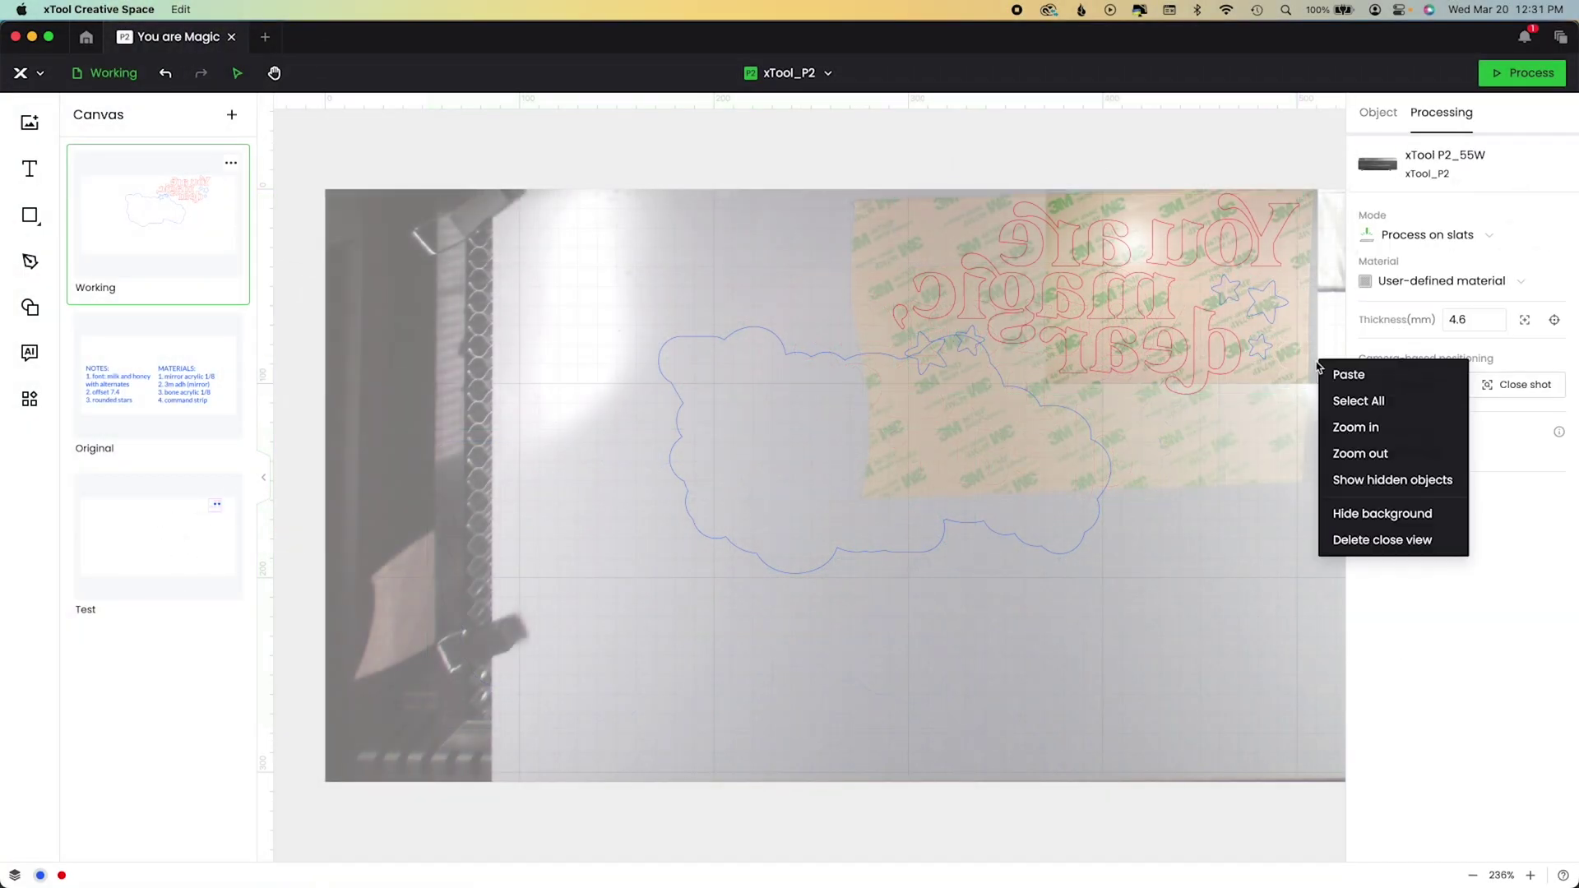
pyautogui.click(1379, 543)
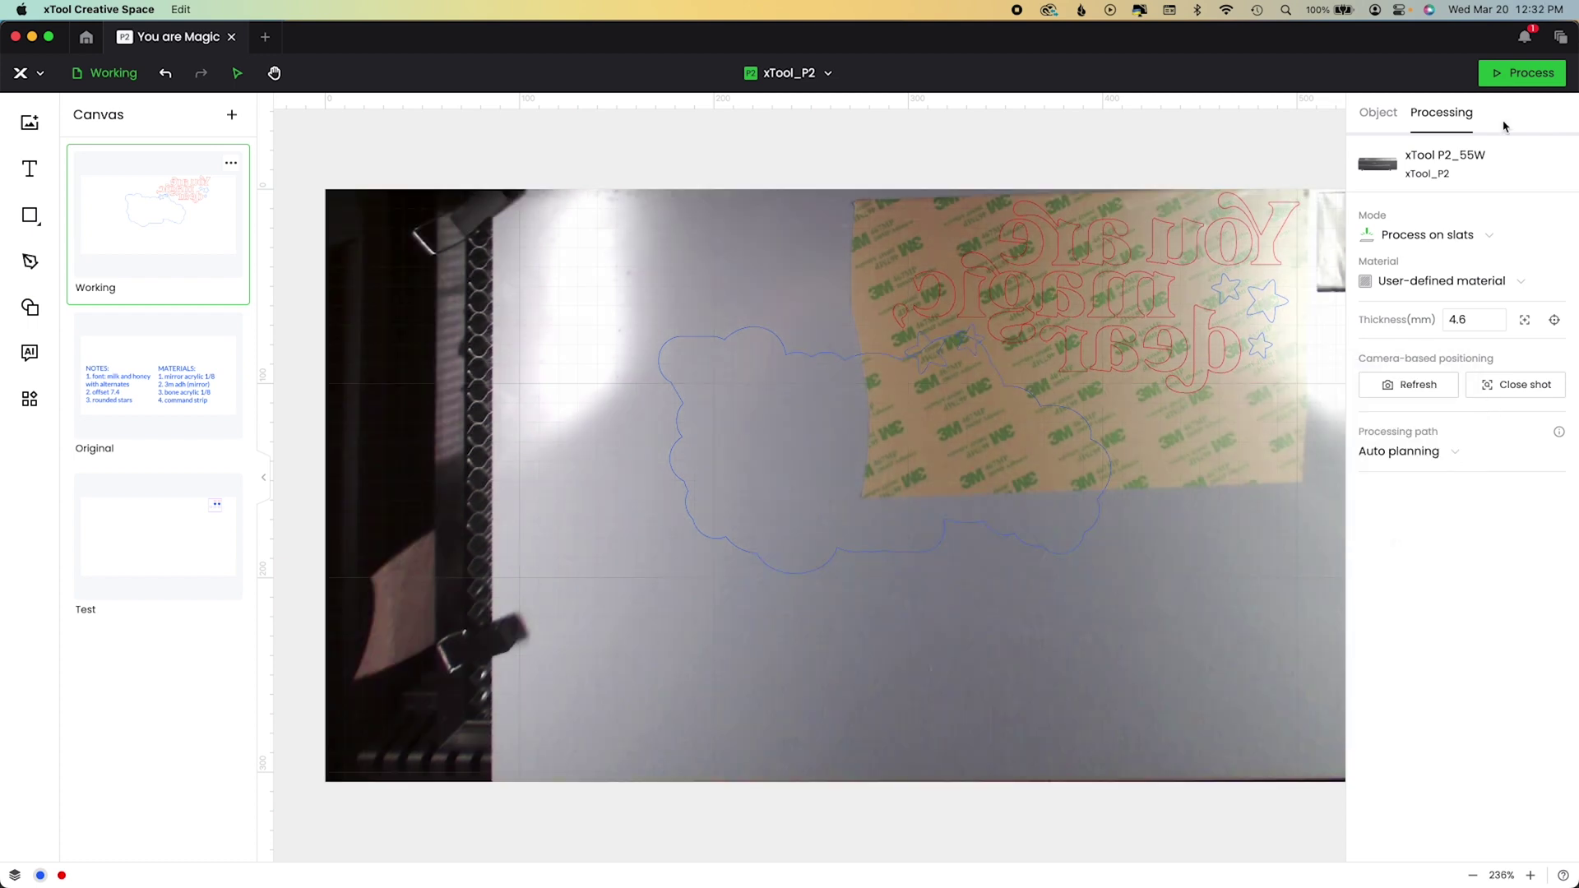
pyautogui.click(1512, 78)
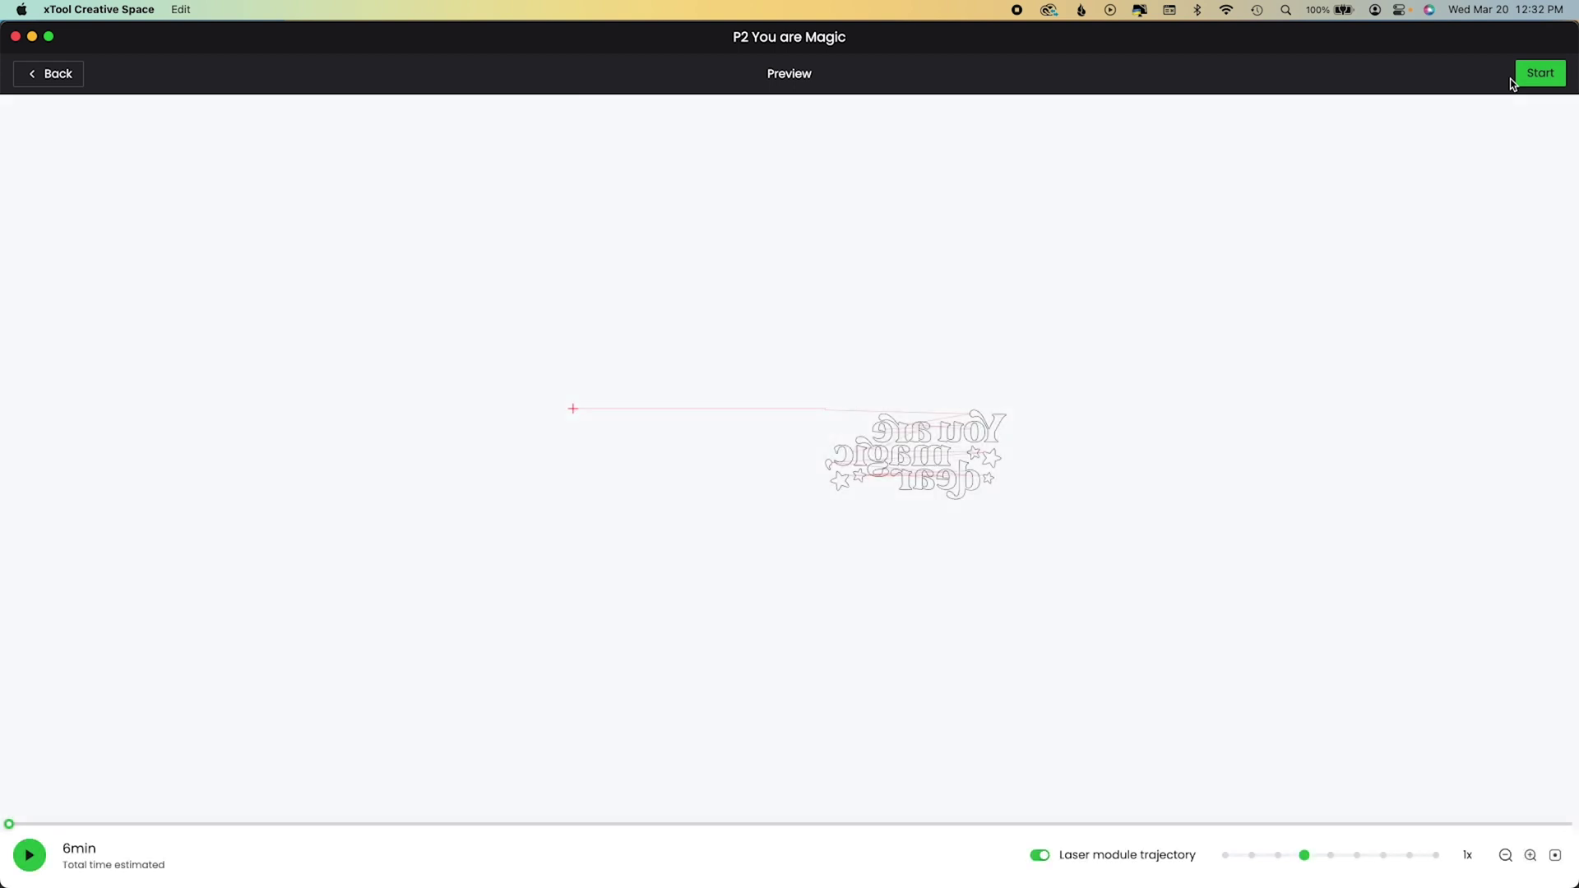
# Start the lettering cut, accept the high-power warning, and dismiss the Complete screen after 5 min 58 s.
pyautogui.click(1541, 74)
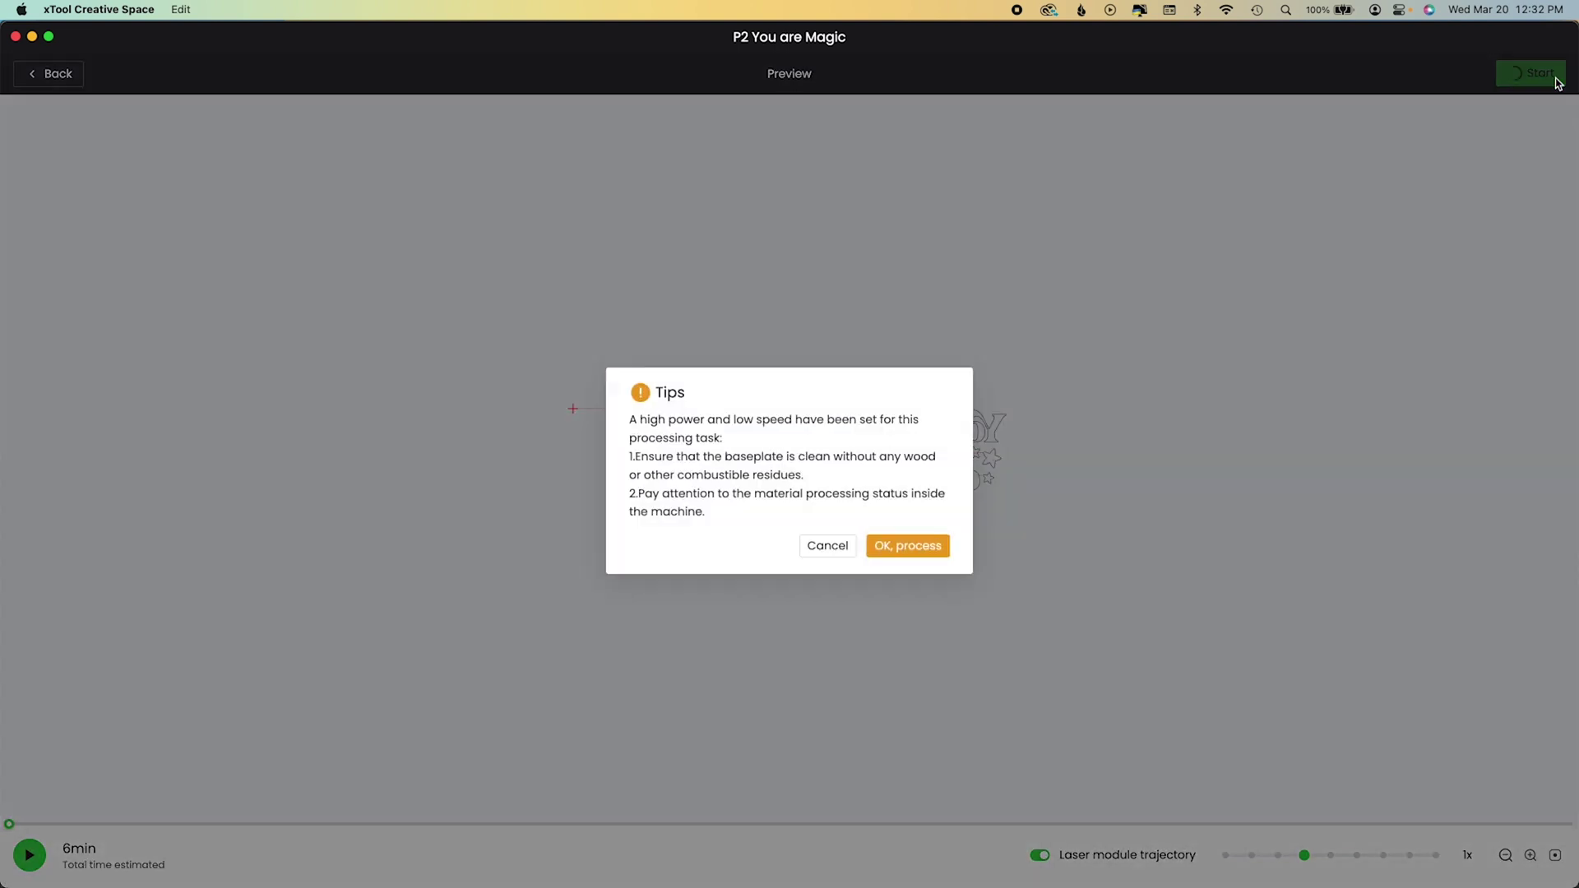
pyautogui.click(908, 547)
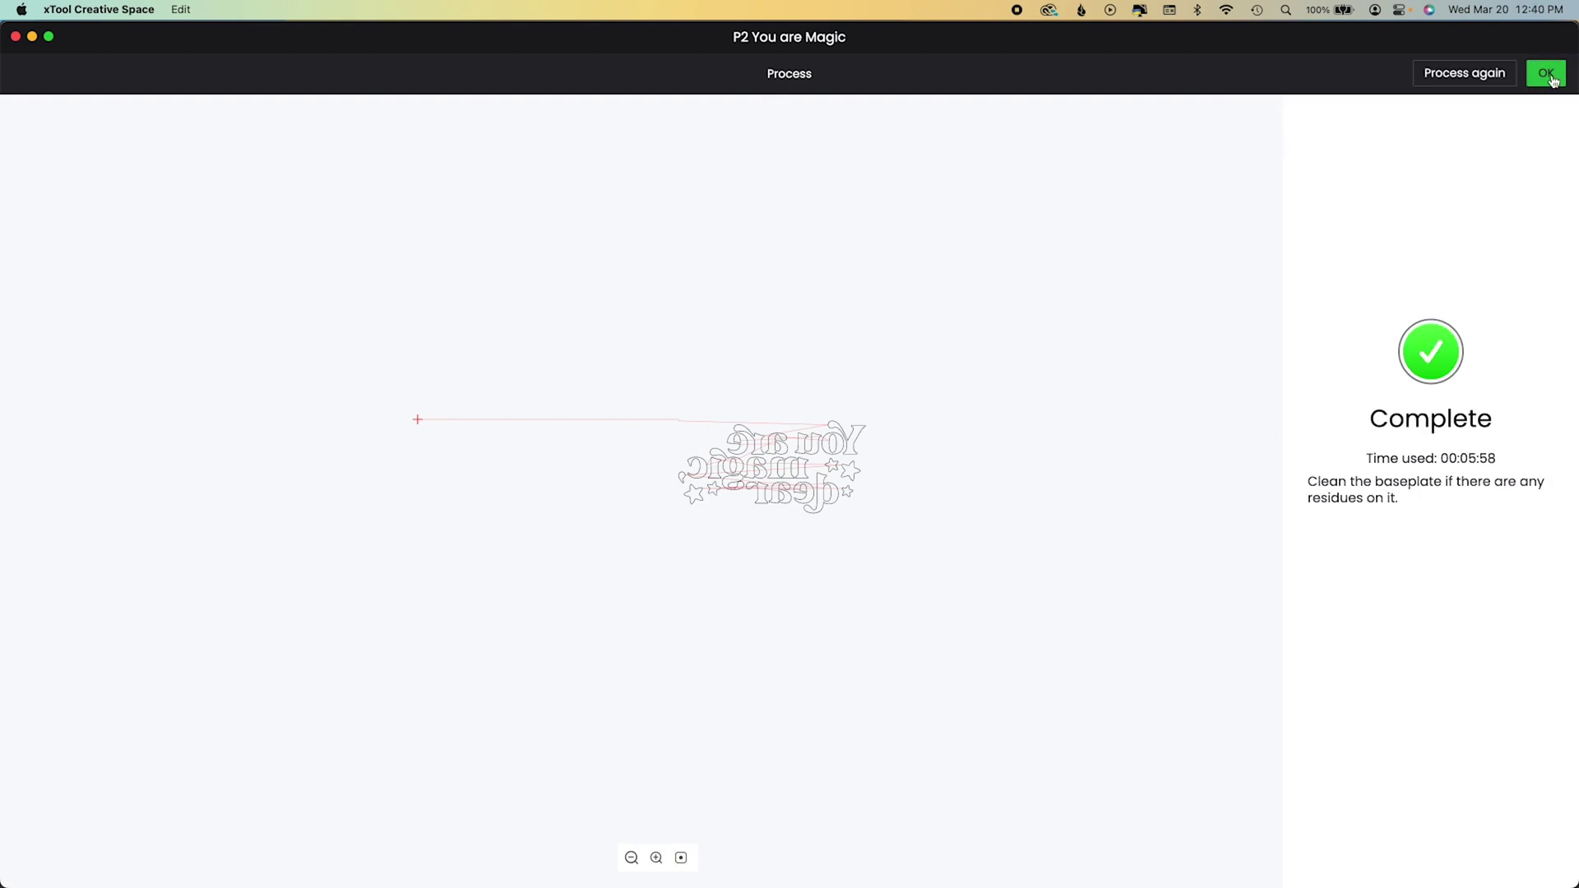
pyautogui.click(1530, 73)
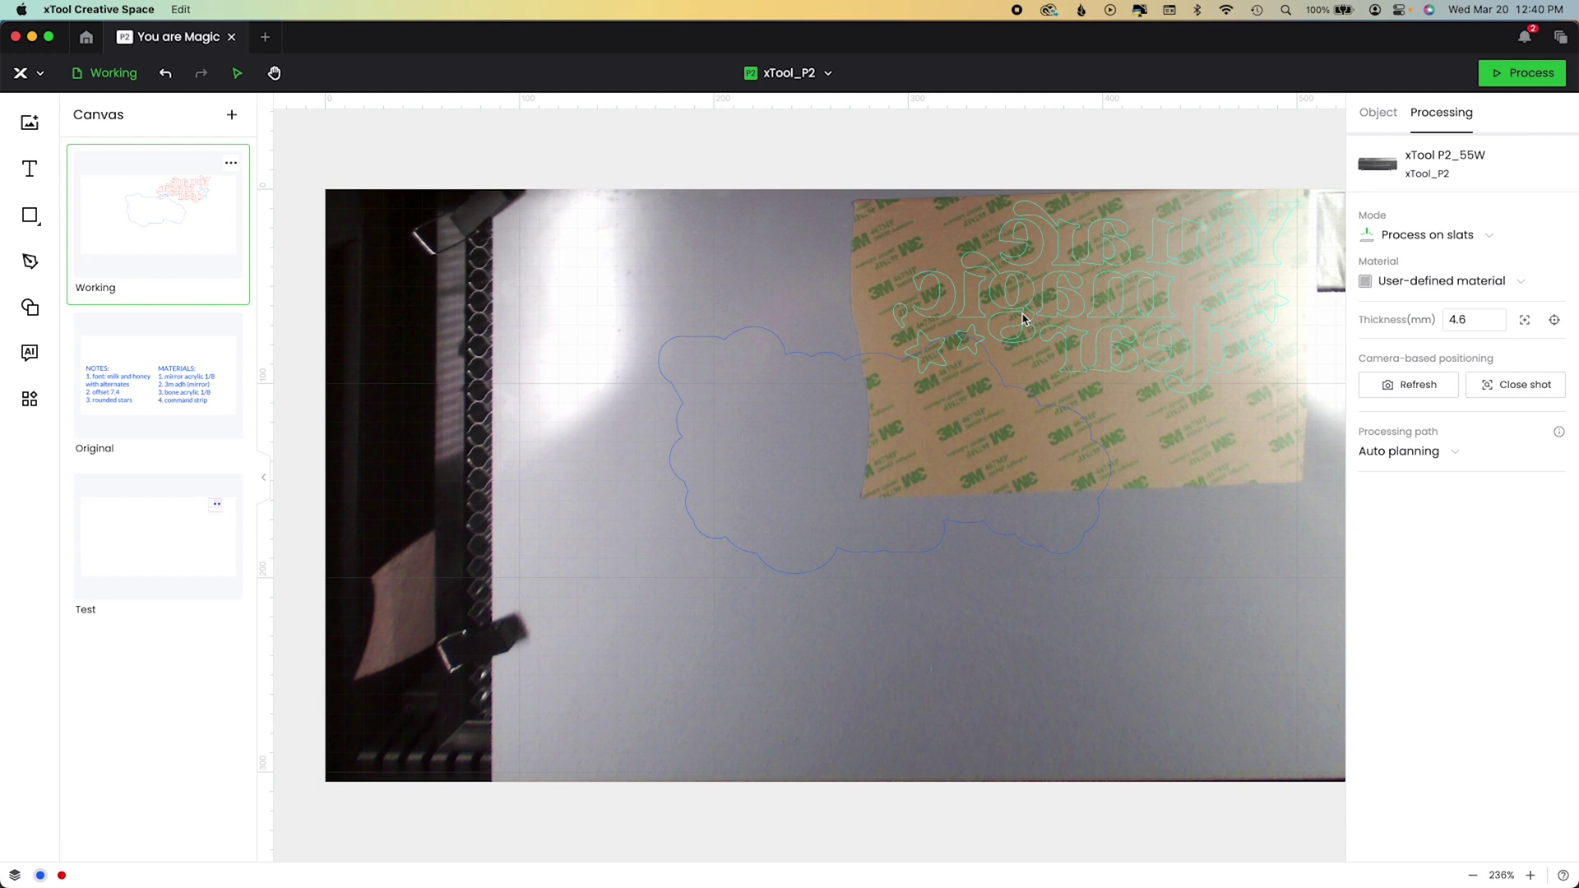
# Flip the lettering and stars back to read normally and move them onto the cloud outline.
pyautogui.click(1025, 313)
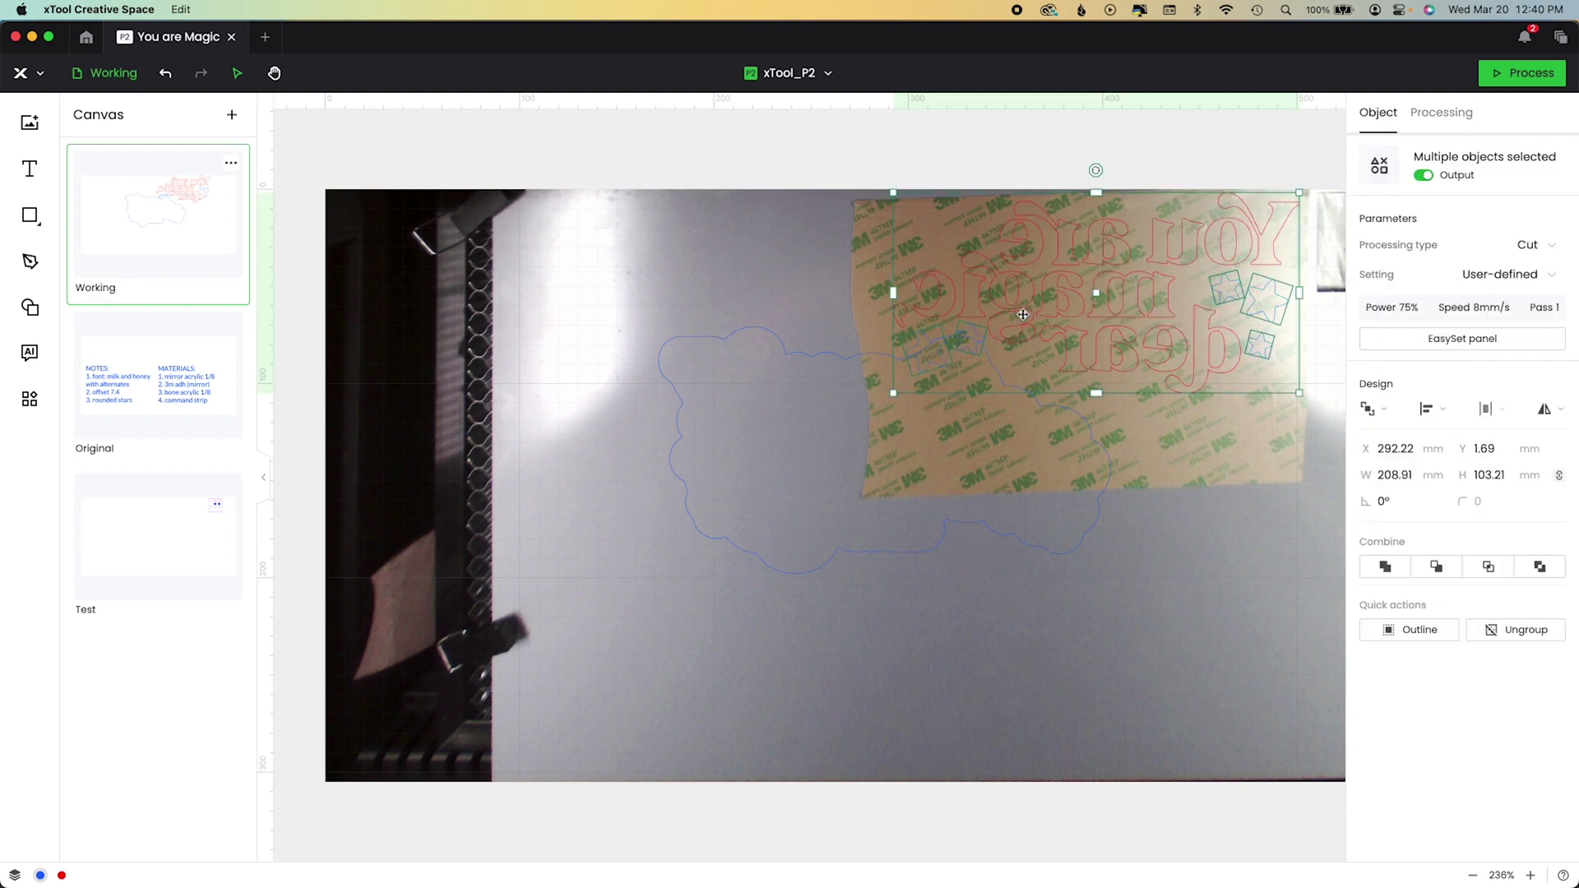
pyautogui.click(1481, 443)
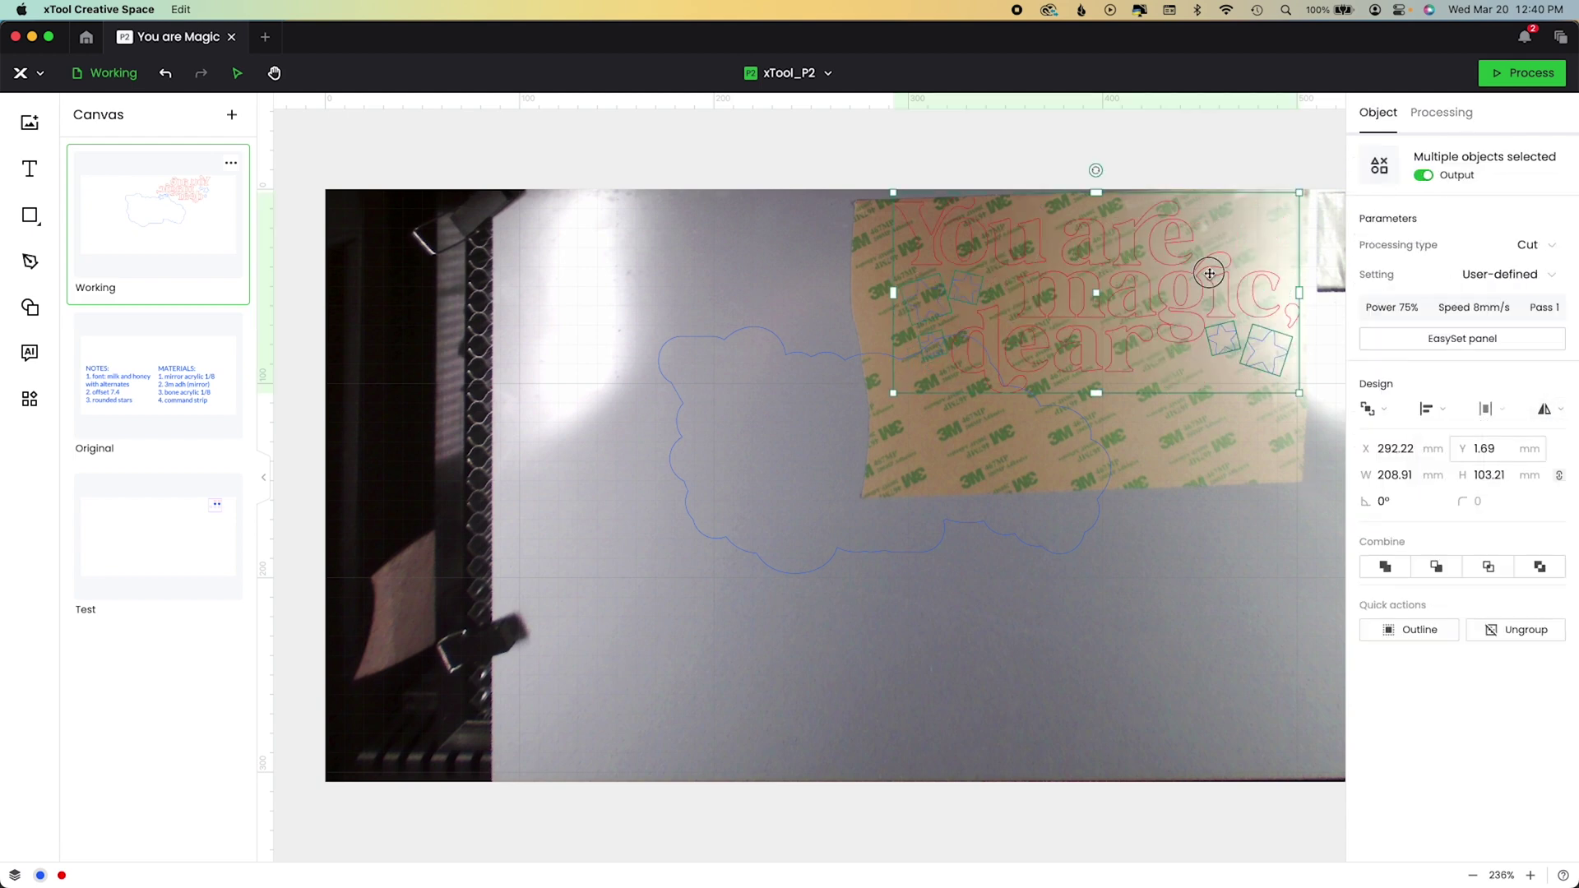
pyautogui.moveTo(1207, 274); pyautogui.dragTo(962, 436)
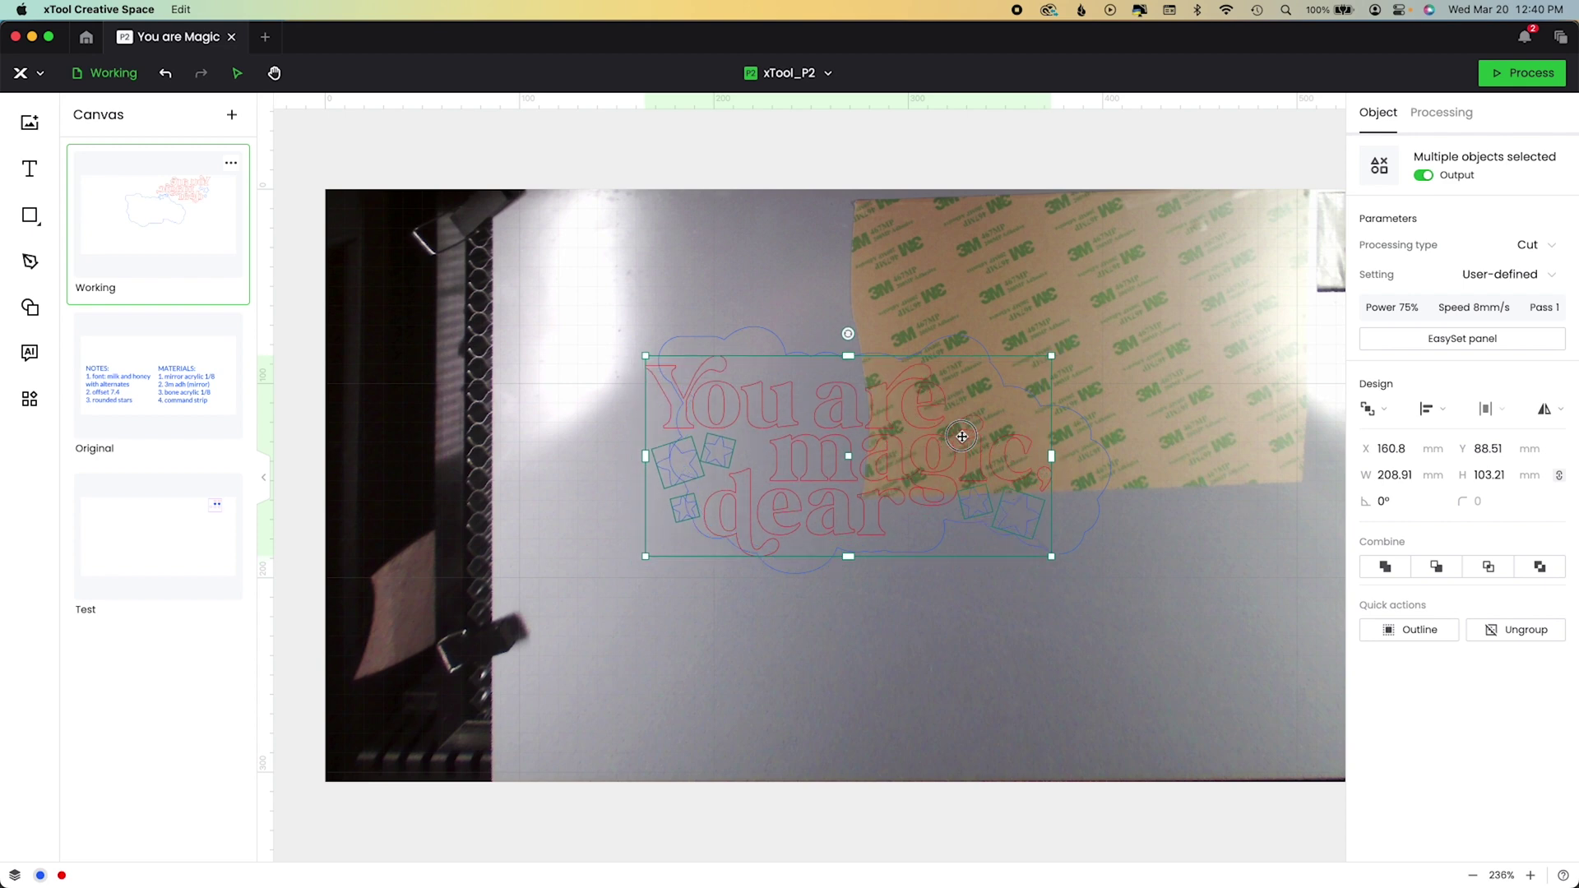
# Centre the lettering and stars horizontally and vertically within the cloud outline.
pyautogui.moveTo(530, 247); pyautogui.dragTo(885, 576)
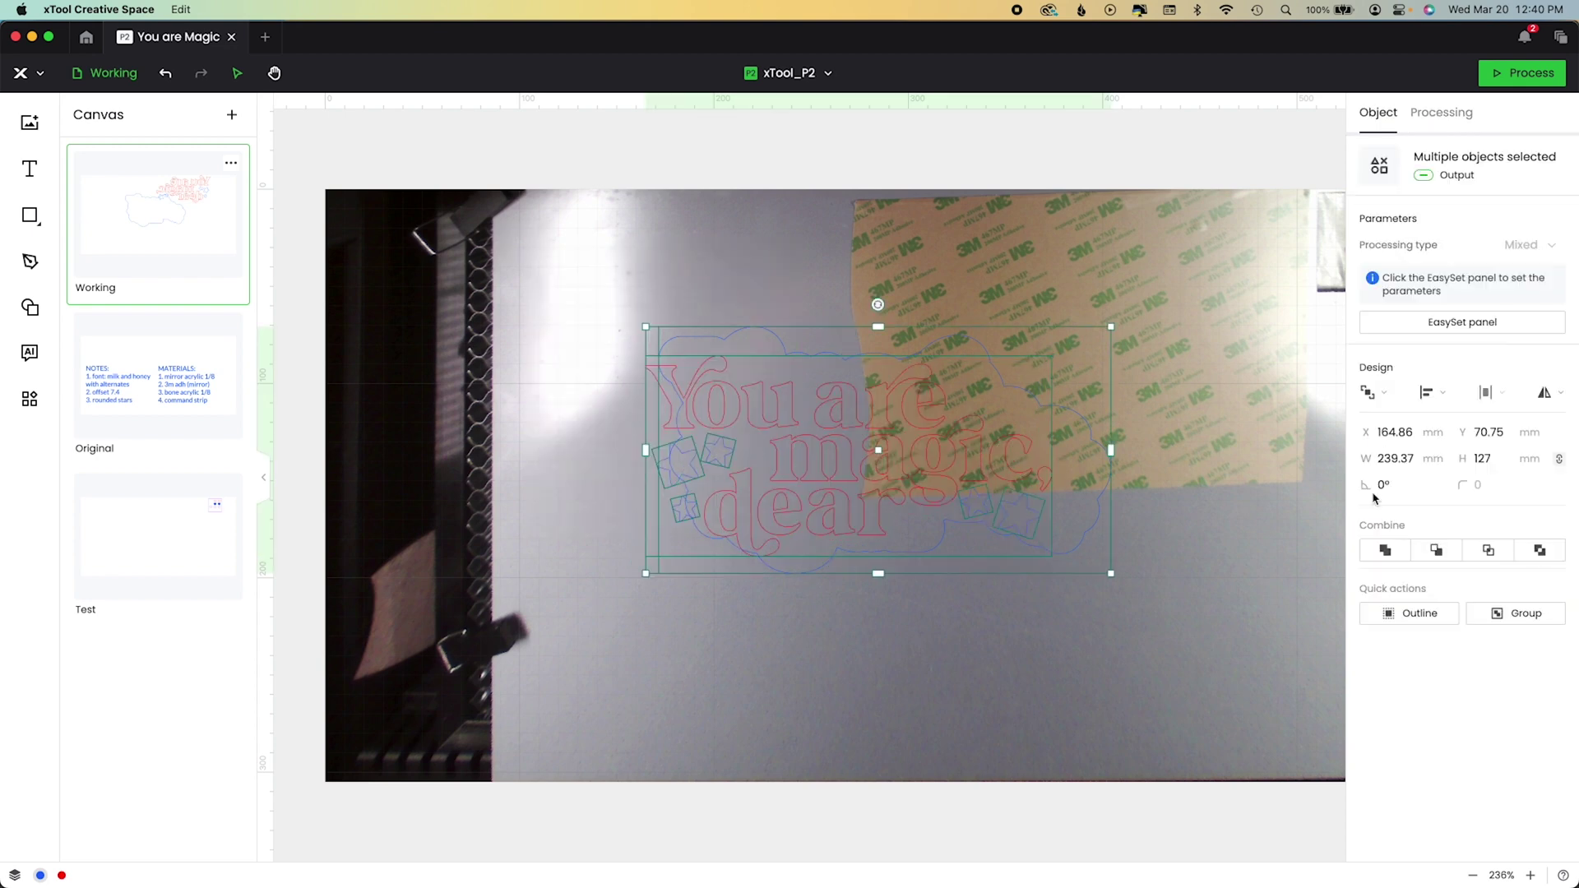
pyautogui.click(1441, 394)
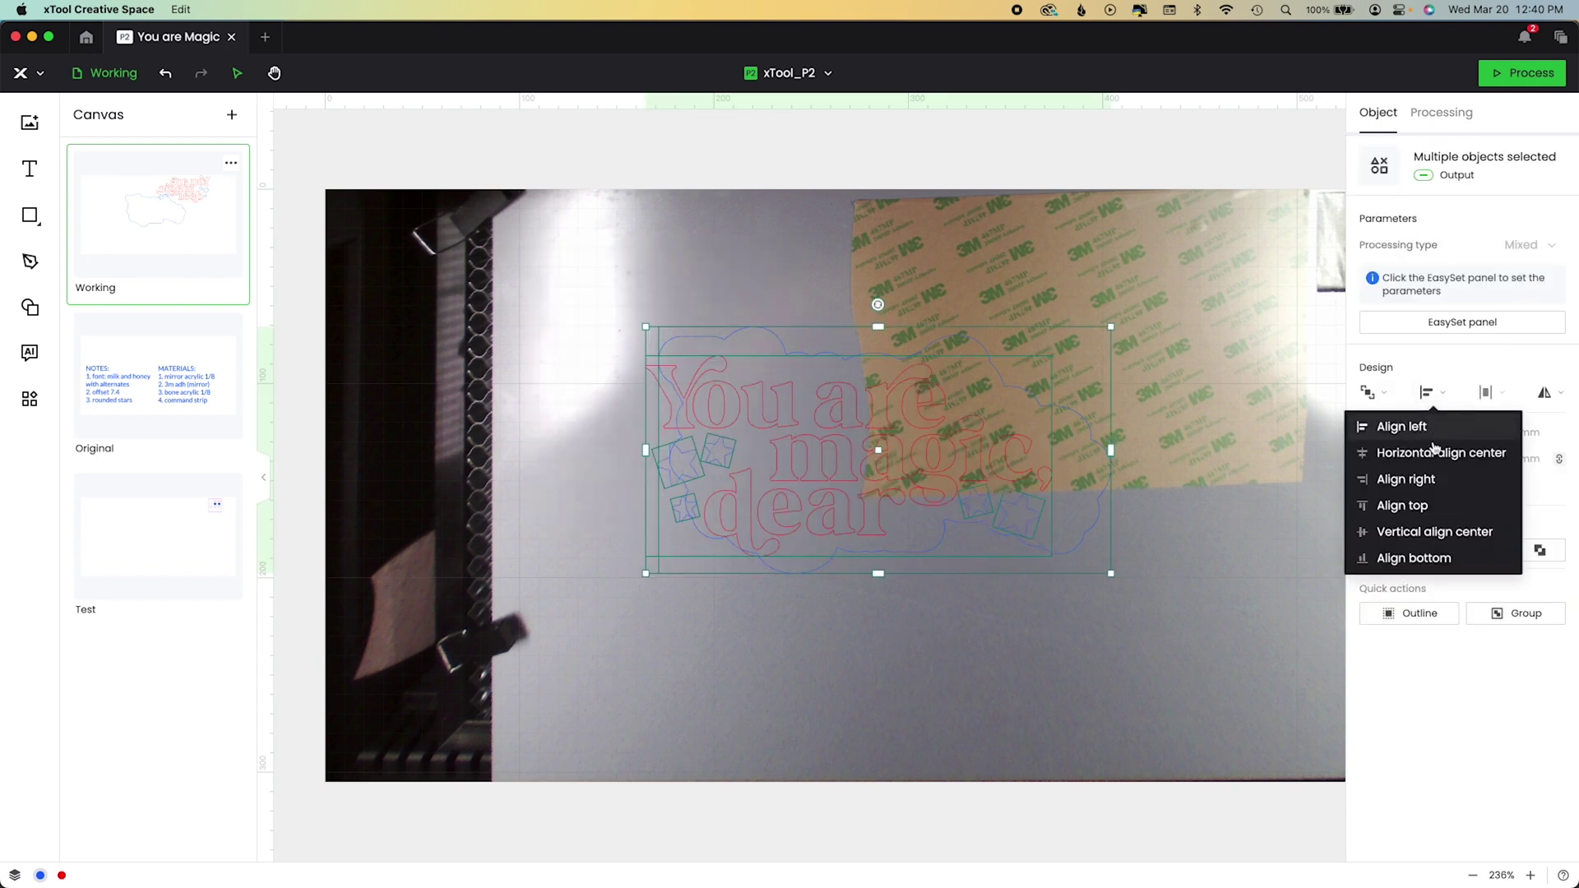
pyautogui.click(1435, 452)
pyautogui.click(1436, 393)
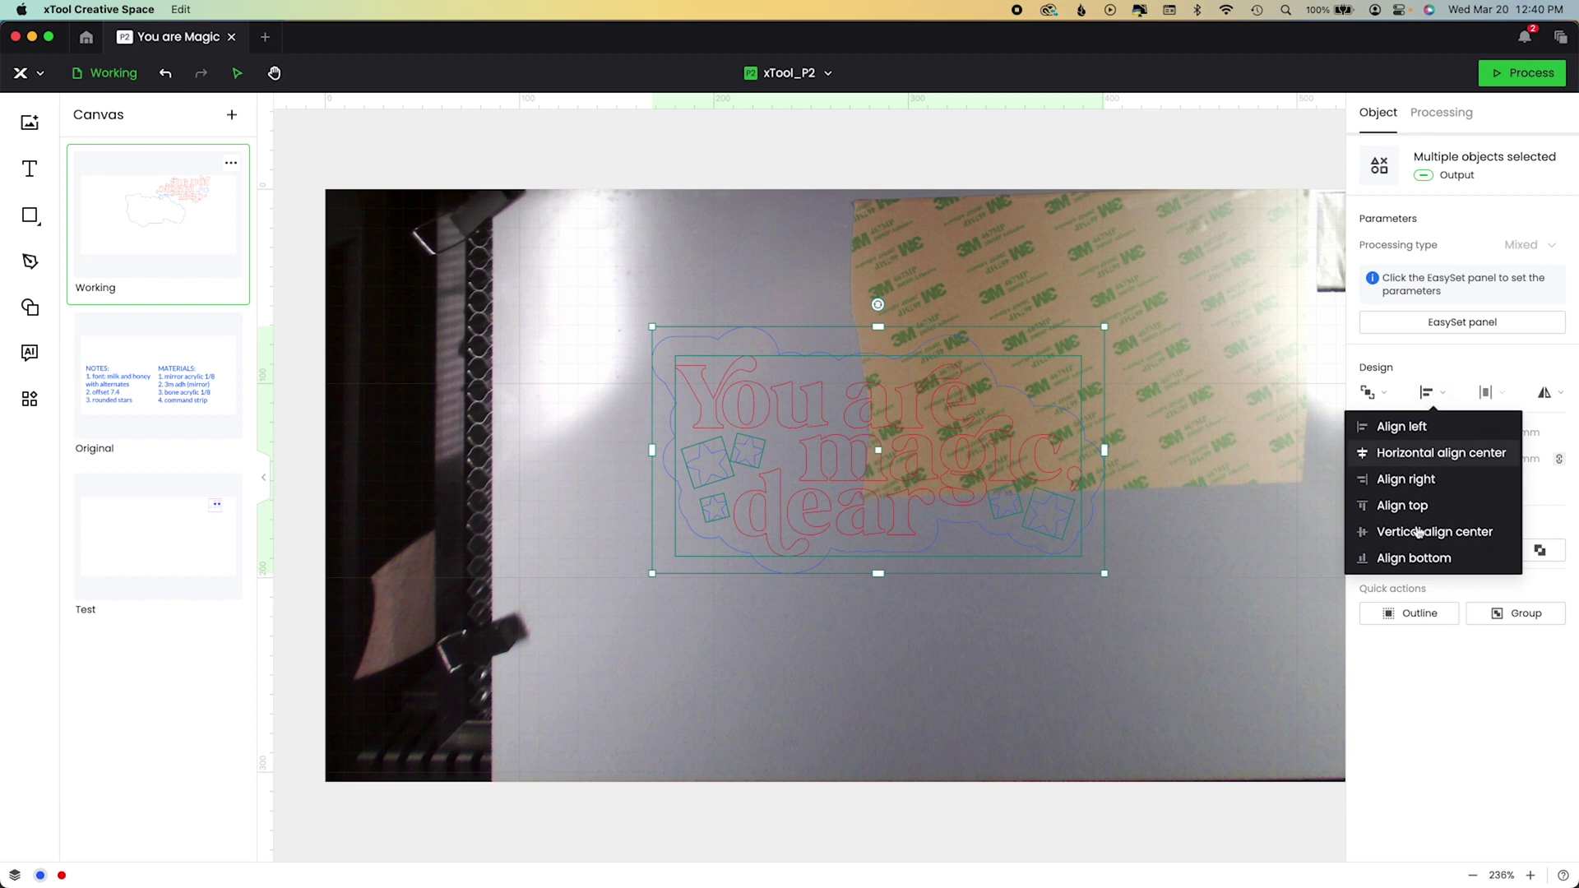
pyautogui.click(1419, 531)
pyautogui.click(1092, 669)
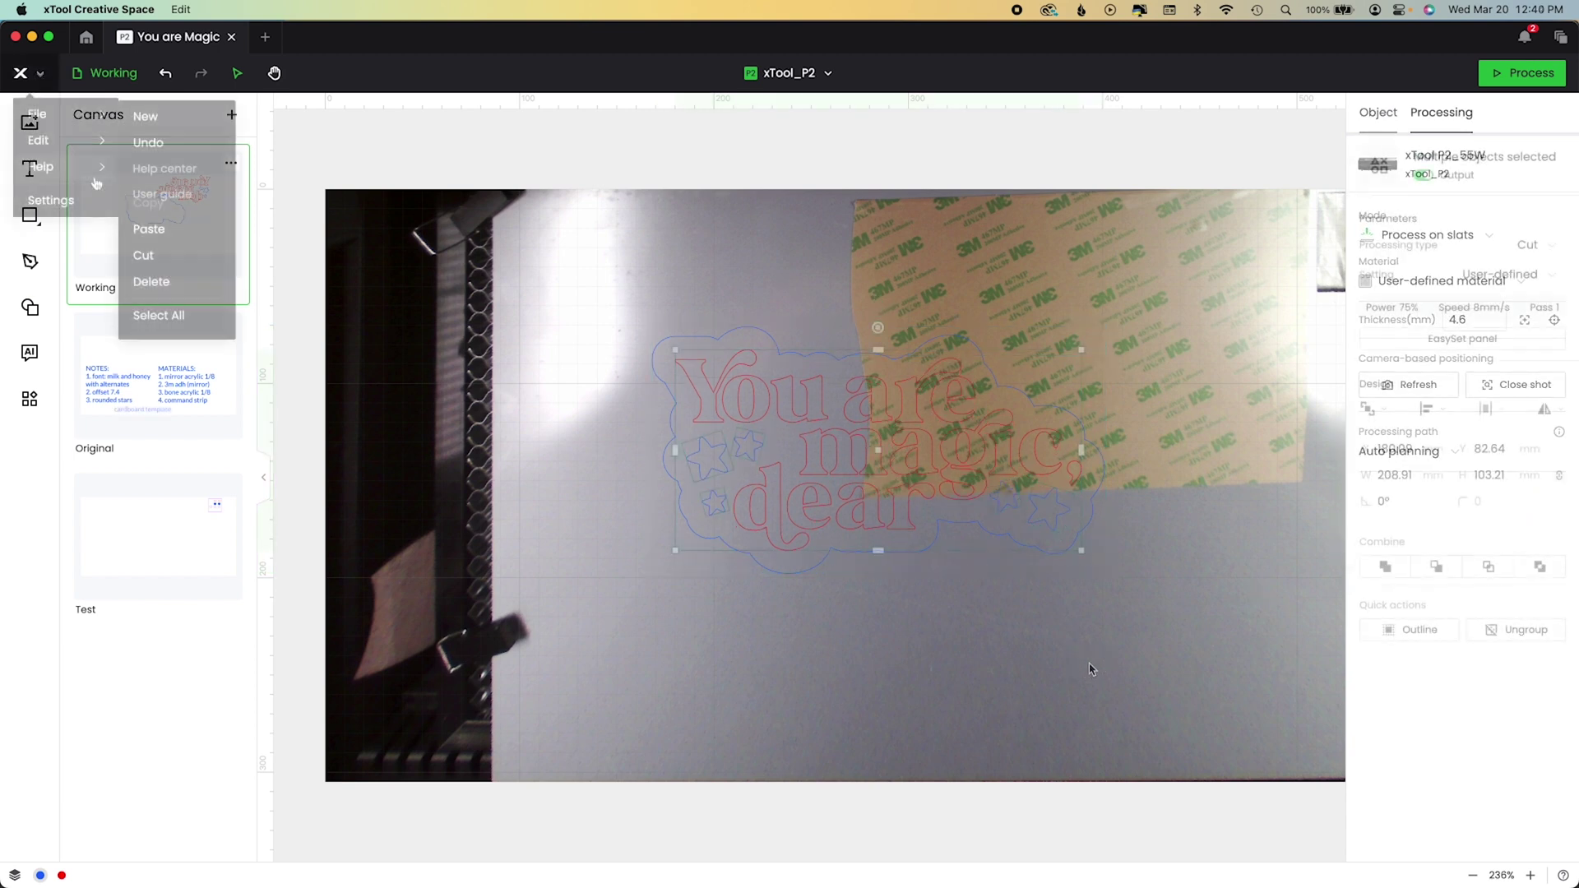
# Save the project, auto-measure the cardboard at 4.8 mm, and select the sign design over it.
pyautogui.moveTo(50, 114)
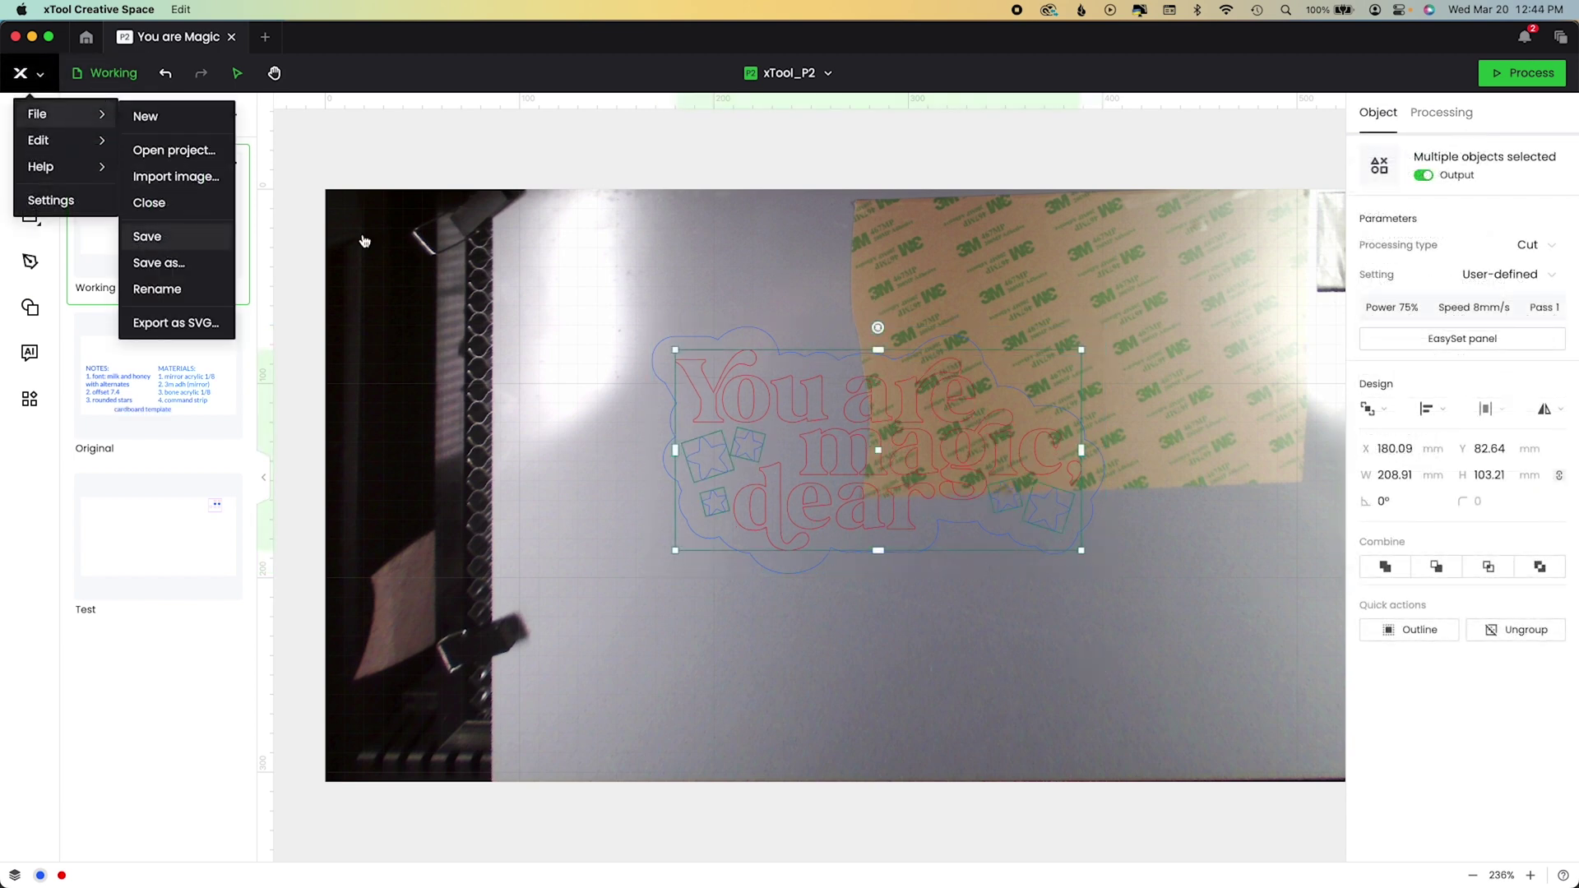
pyautogui.click(148, 237)
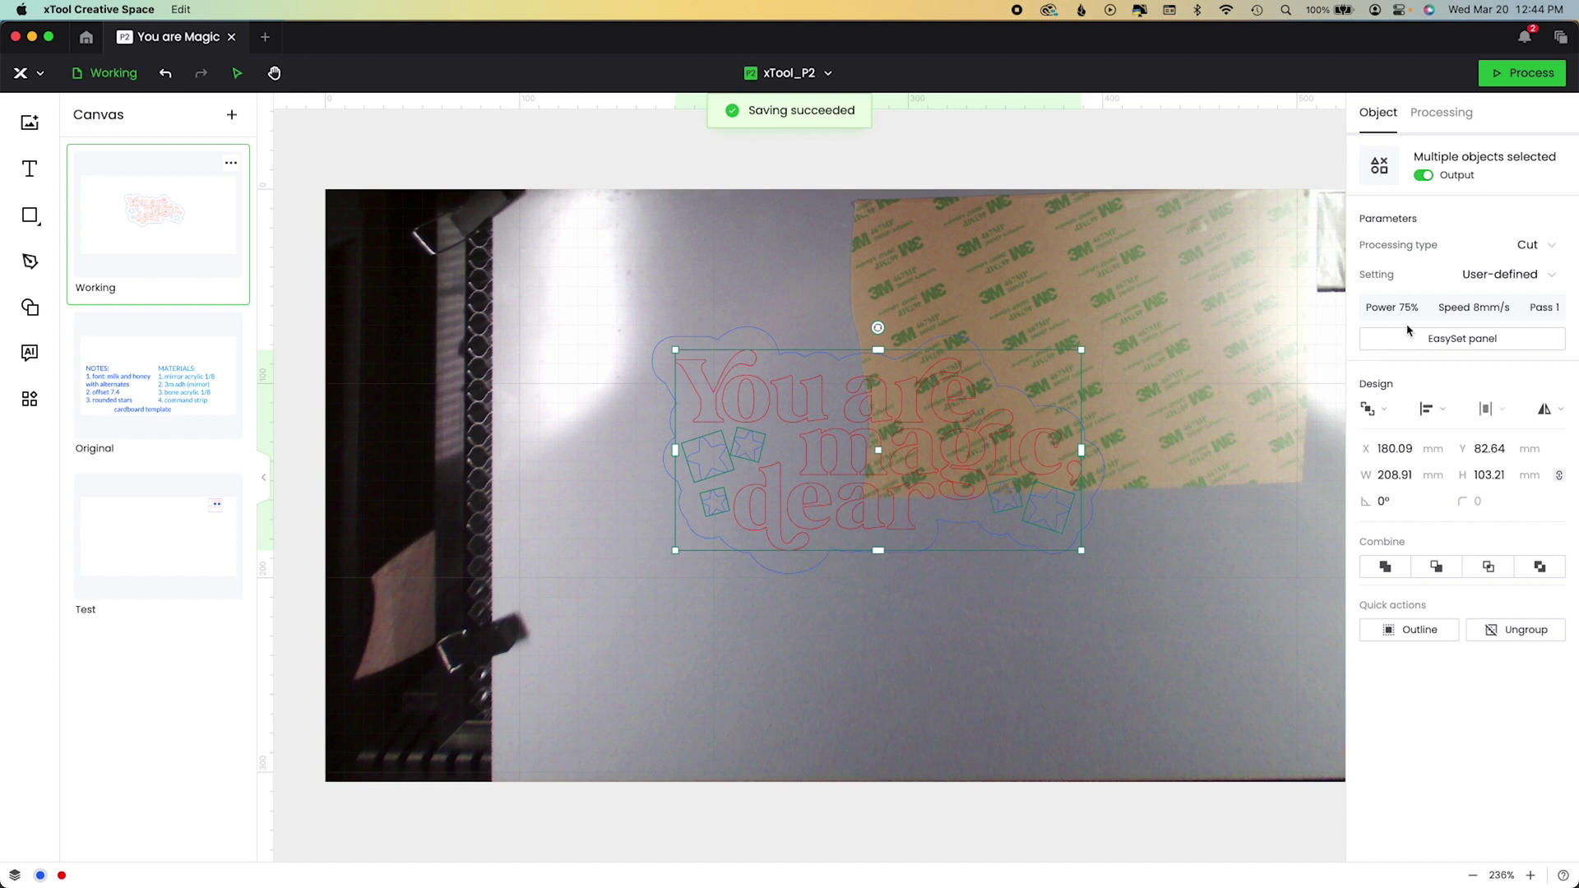
pyautogui.click(1239, 337)
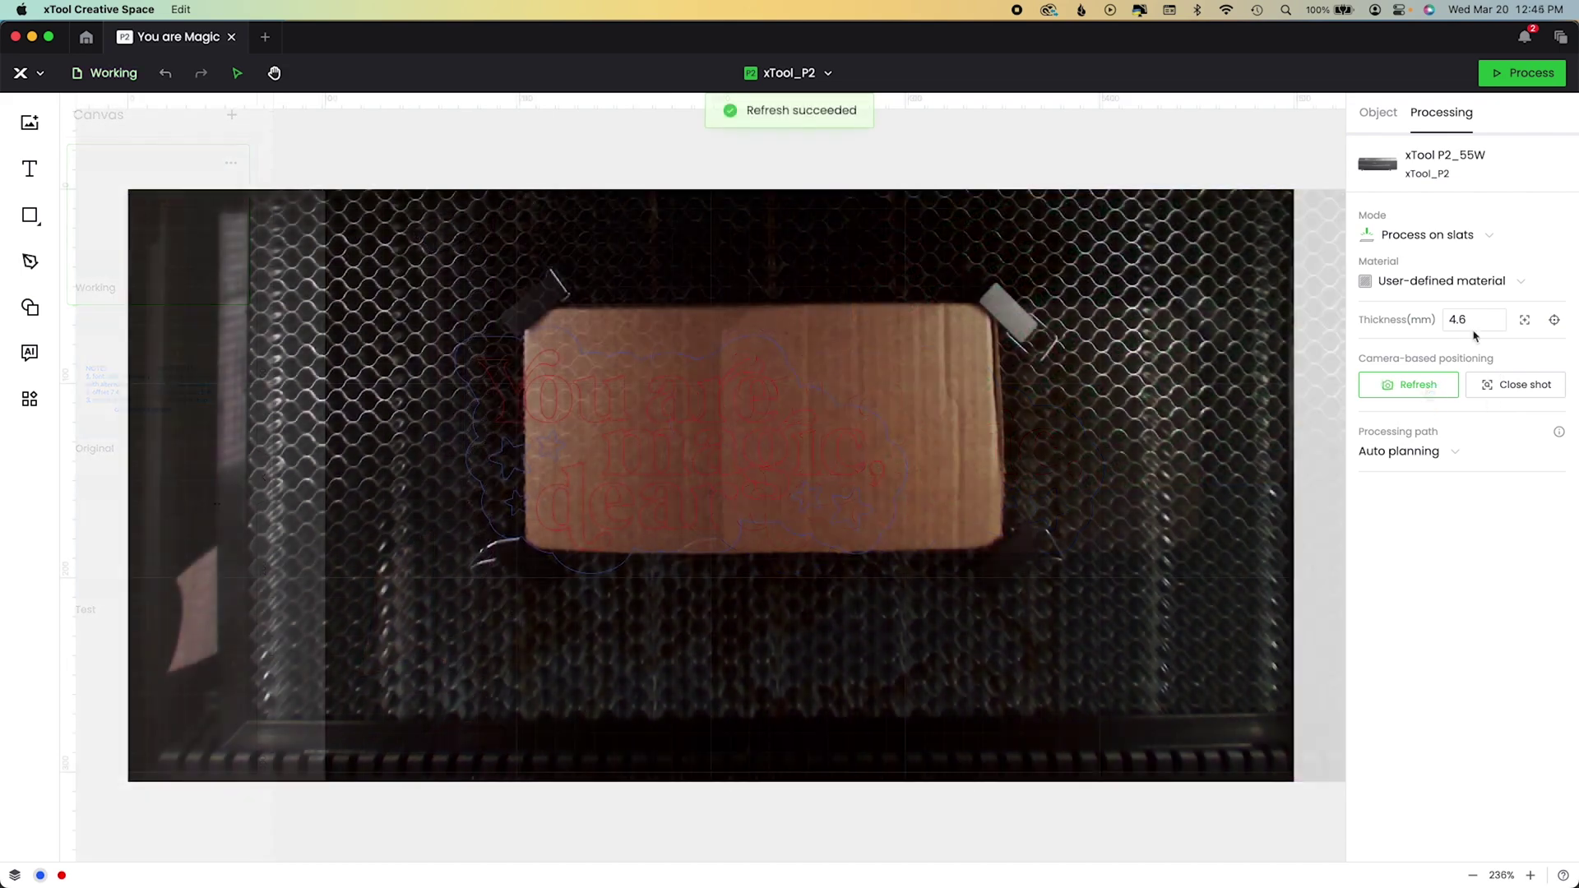
pyautogui.click(747, 390)
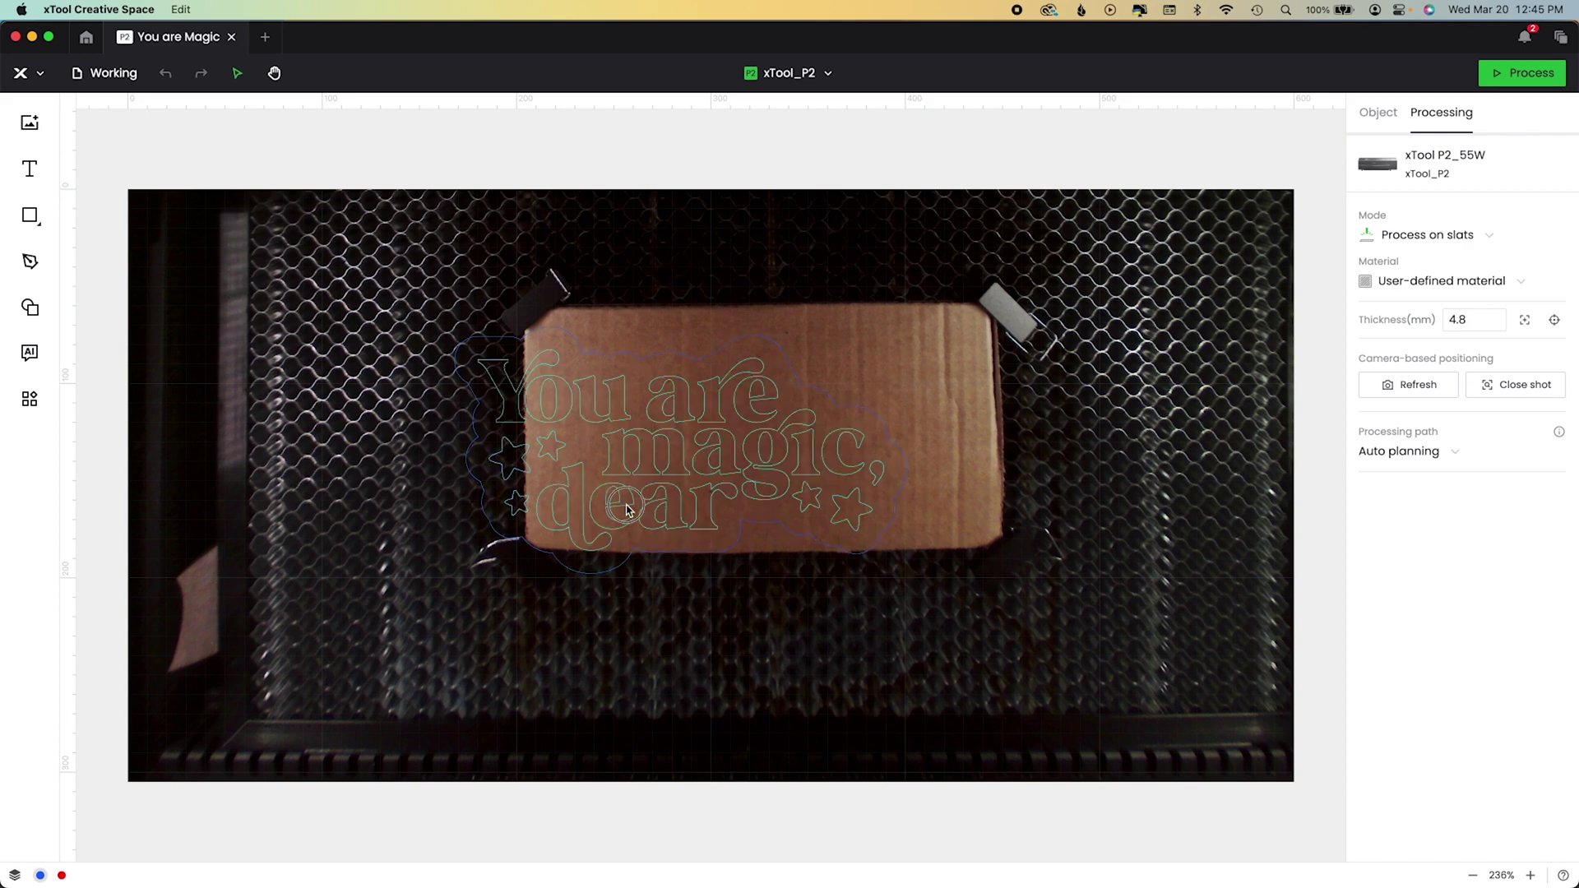
pyautogui.click(716, 496)
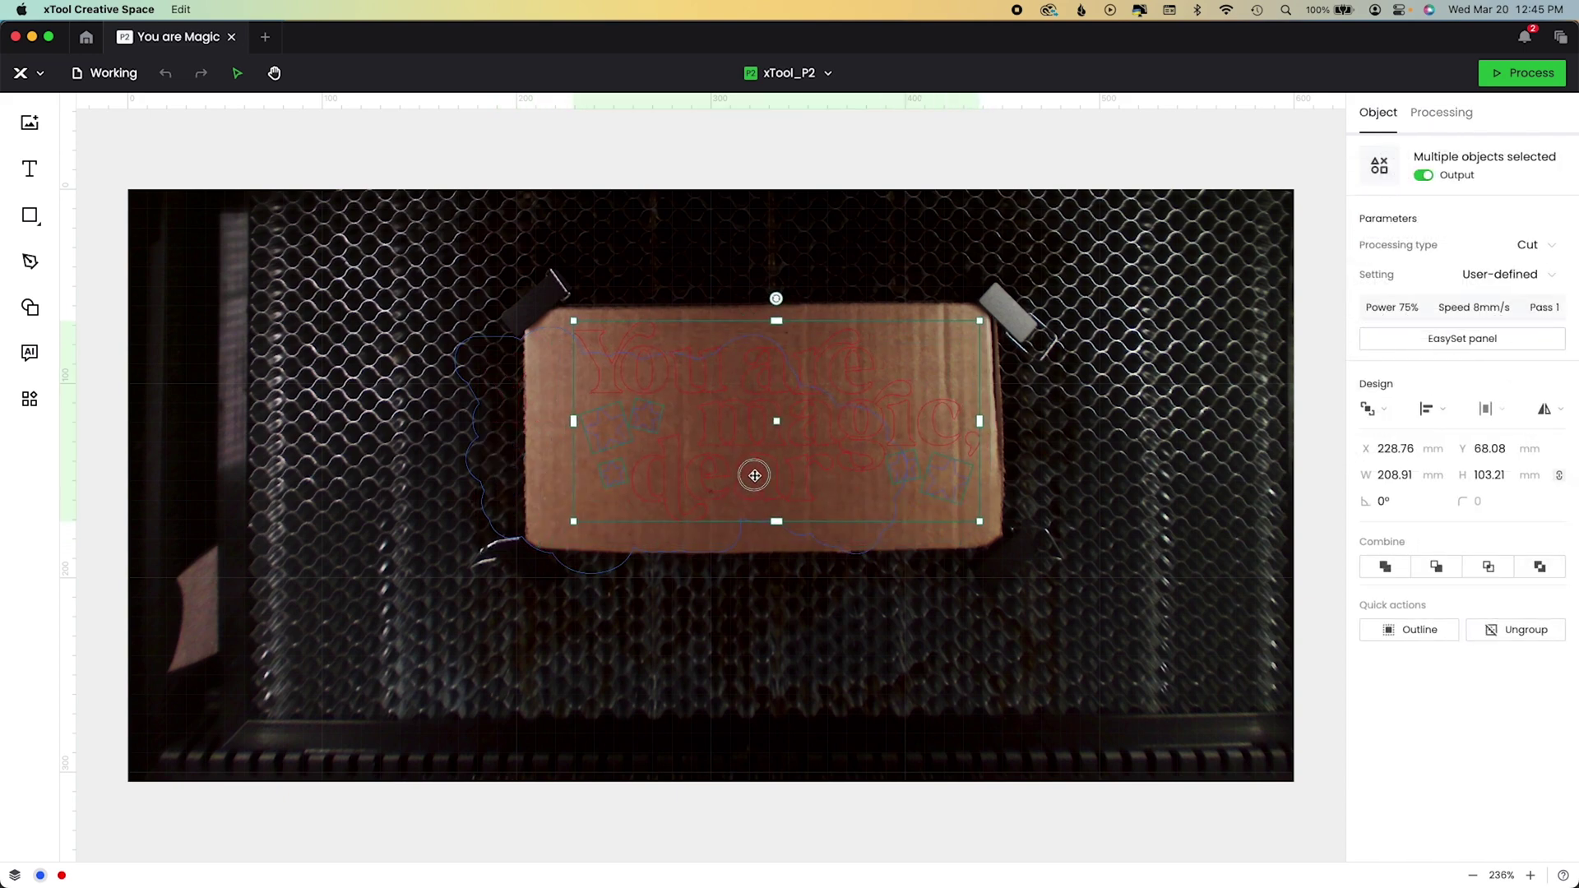
# Give the sign 3.5 mm Corrugated Paper cut settings of 100% power and 37 mm/s, then open the preview.
pyautogui.scroll(5, 777, 302)
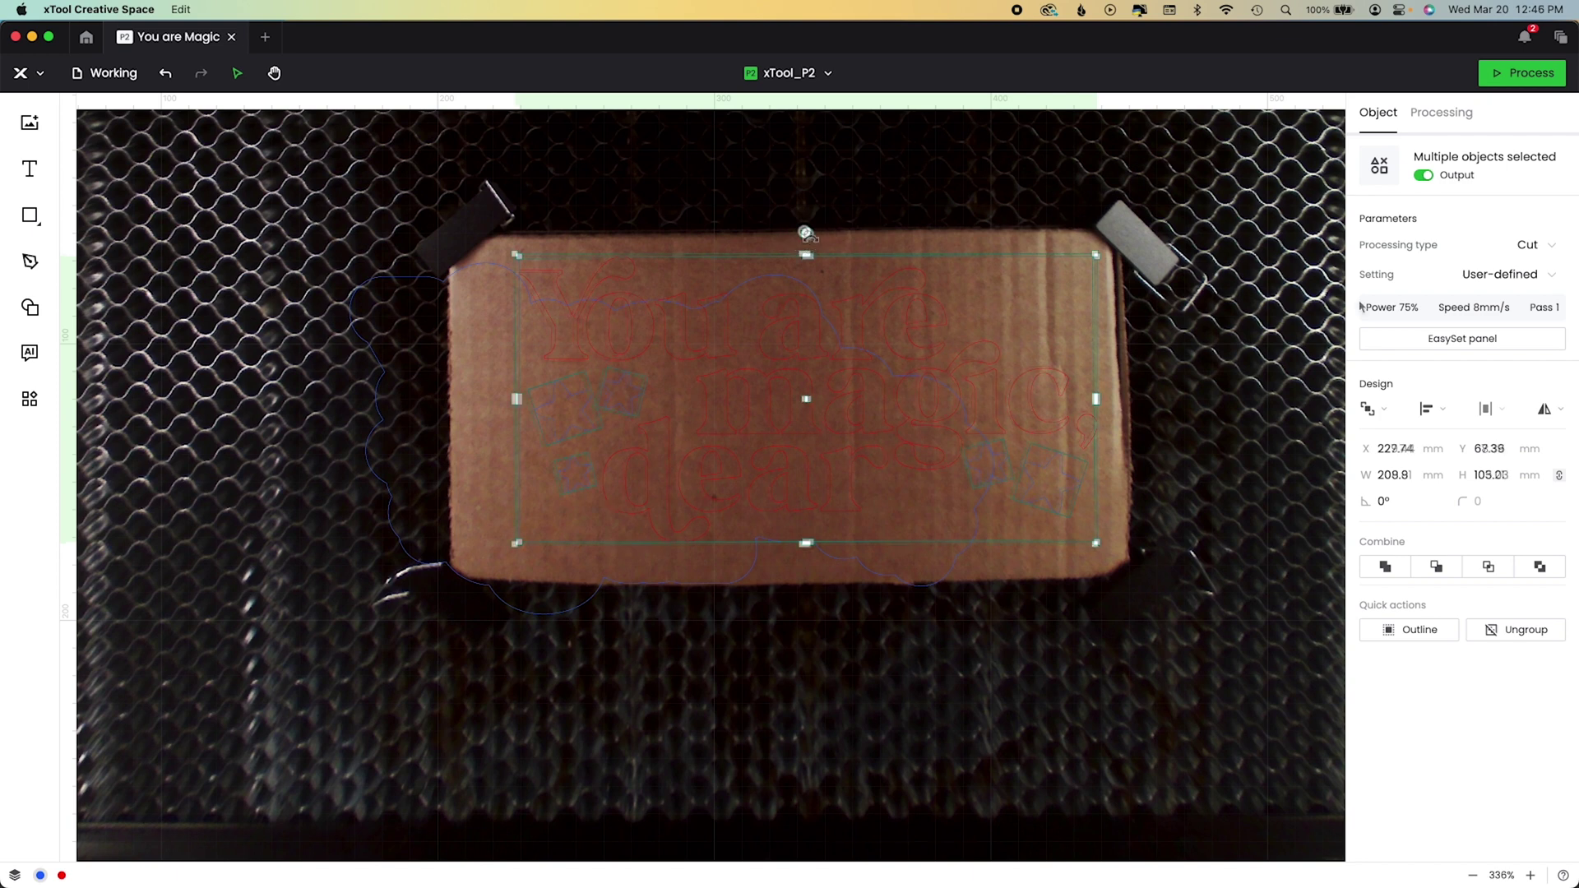
pyautogui.click(1274, 373)
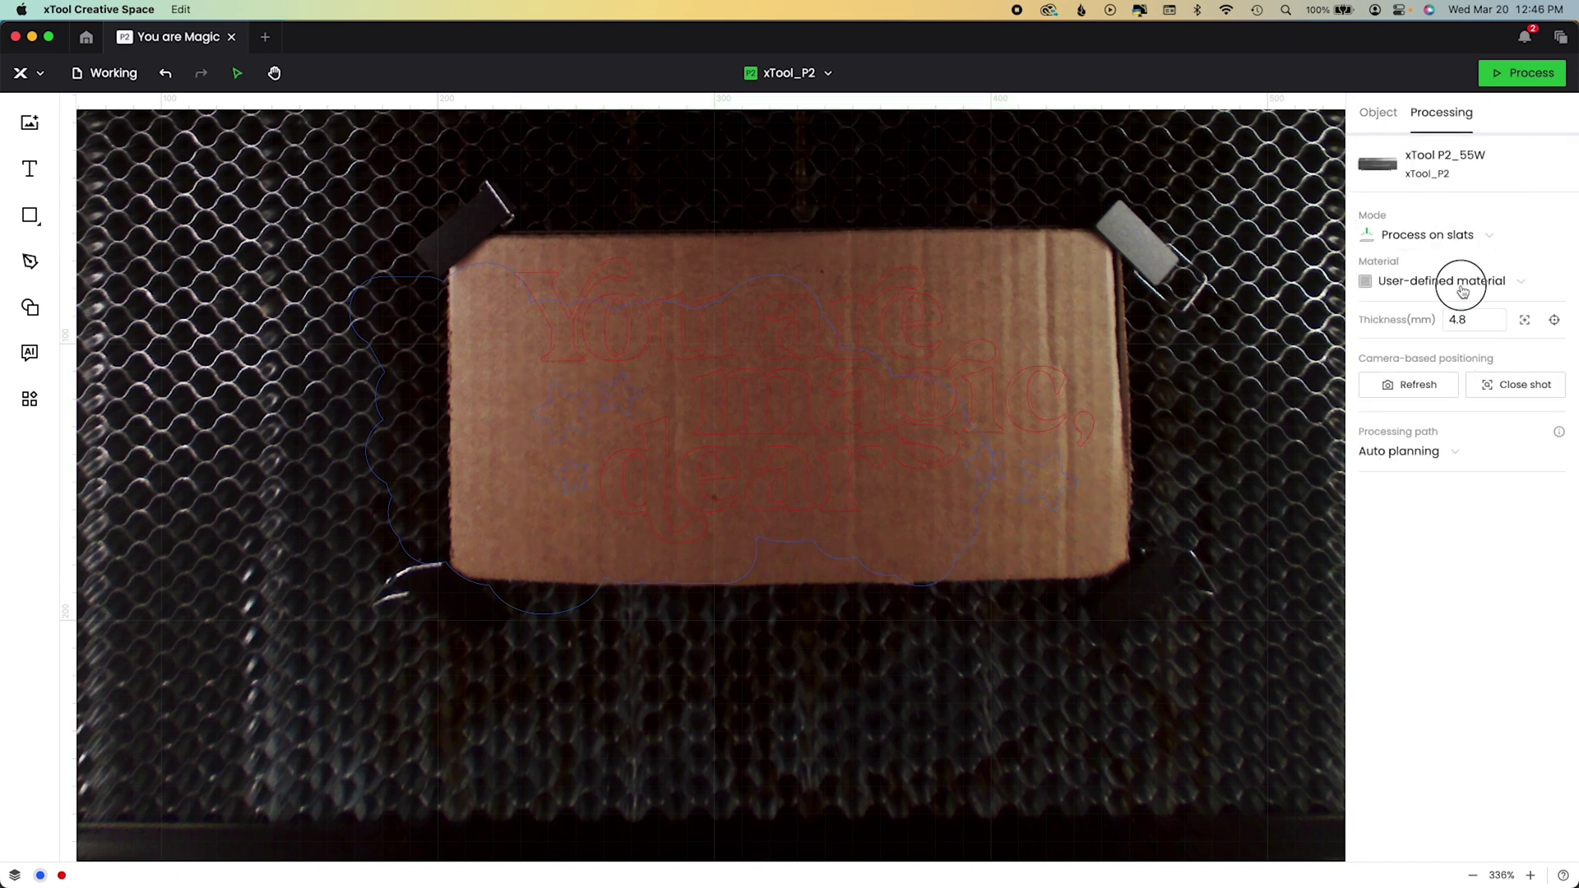
pyautogui.click(1464, 288)
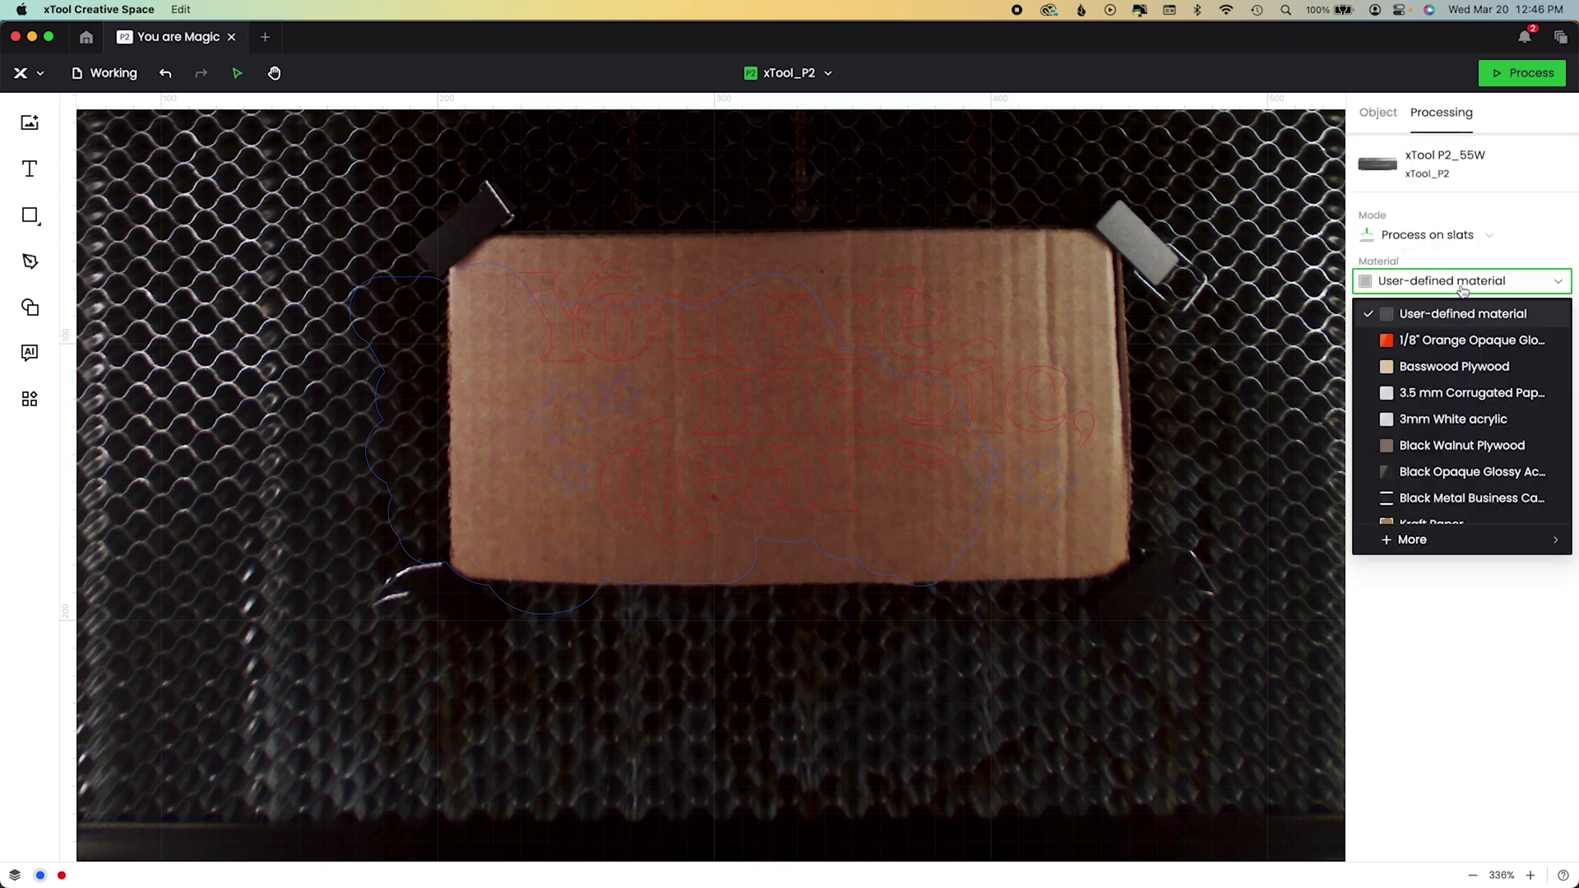
pyautogui.click(1445, 394)
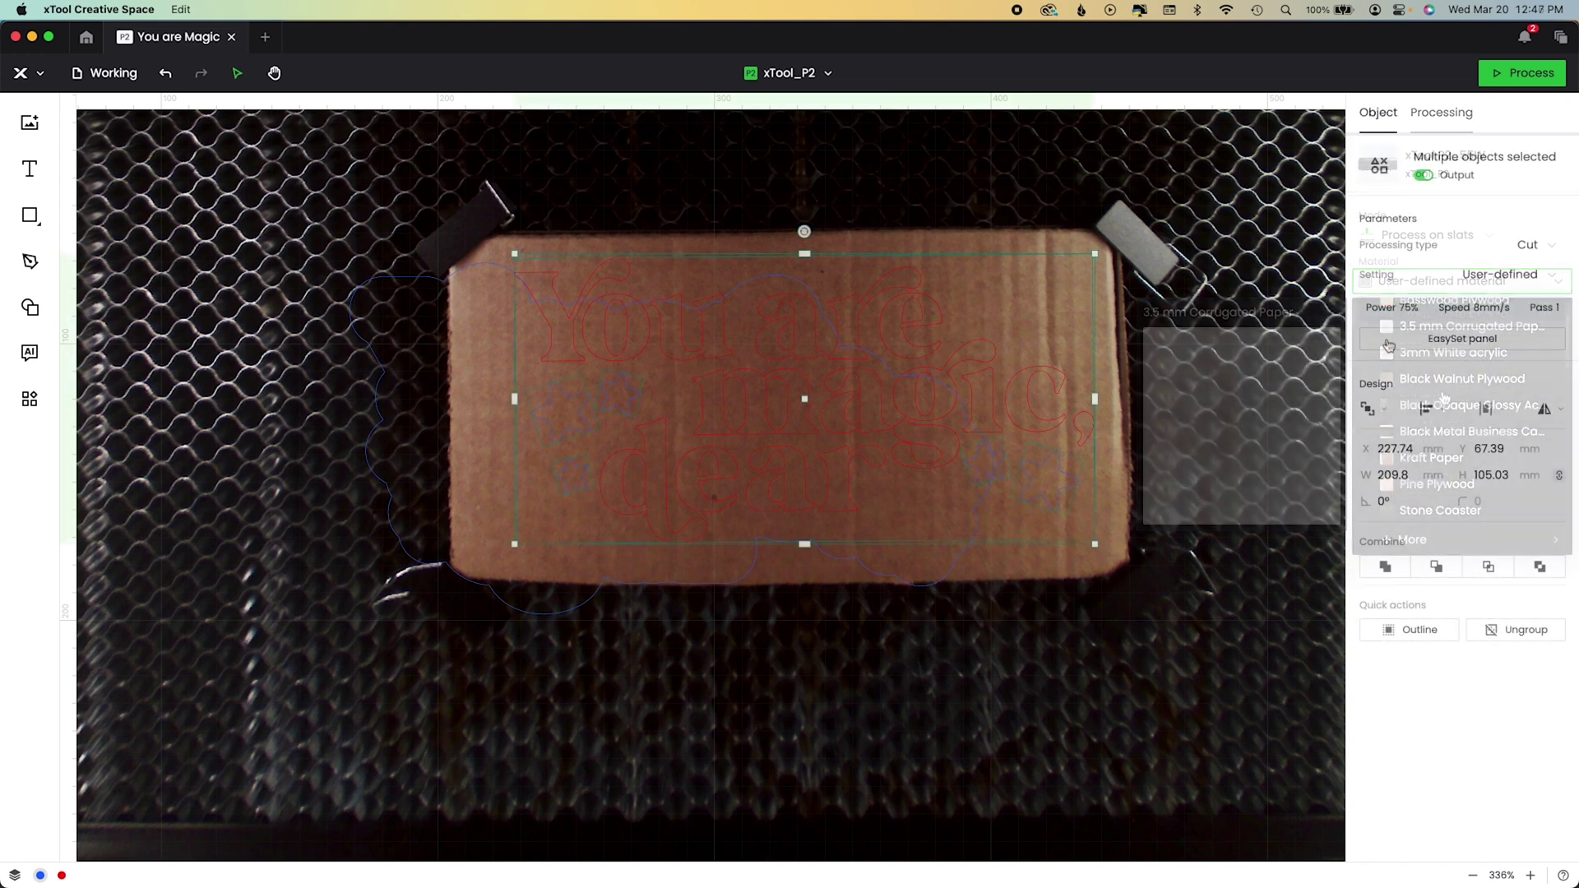
pyautogui.click(1389, 339)
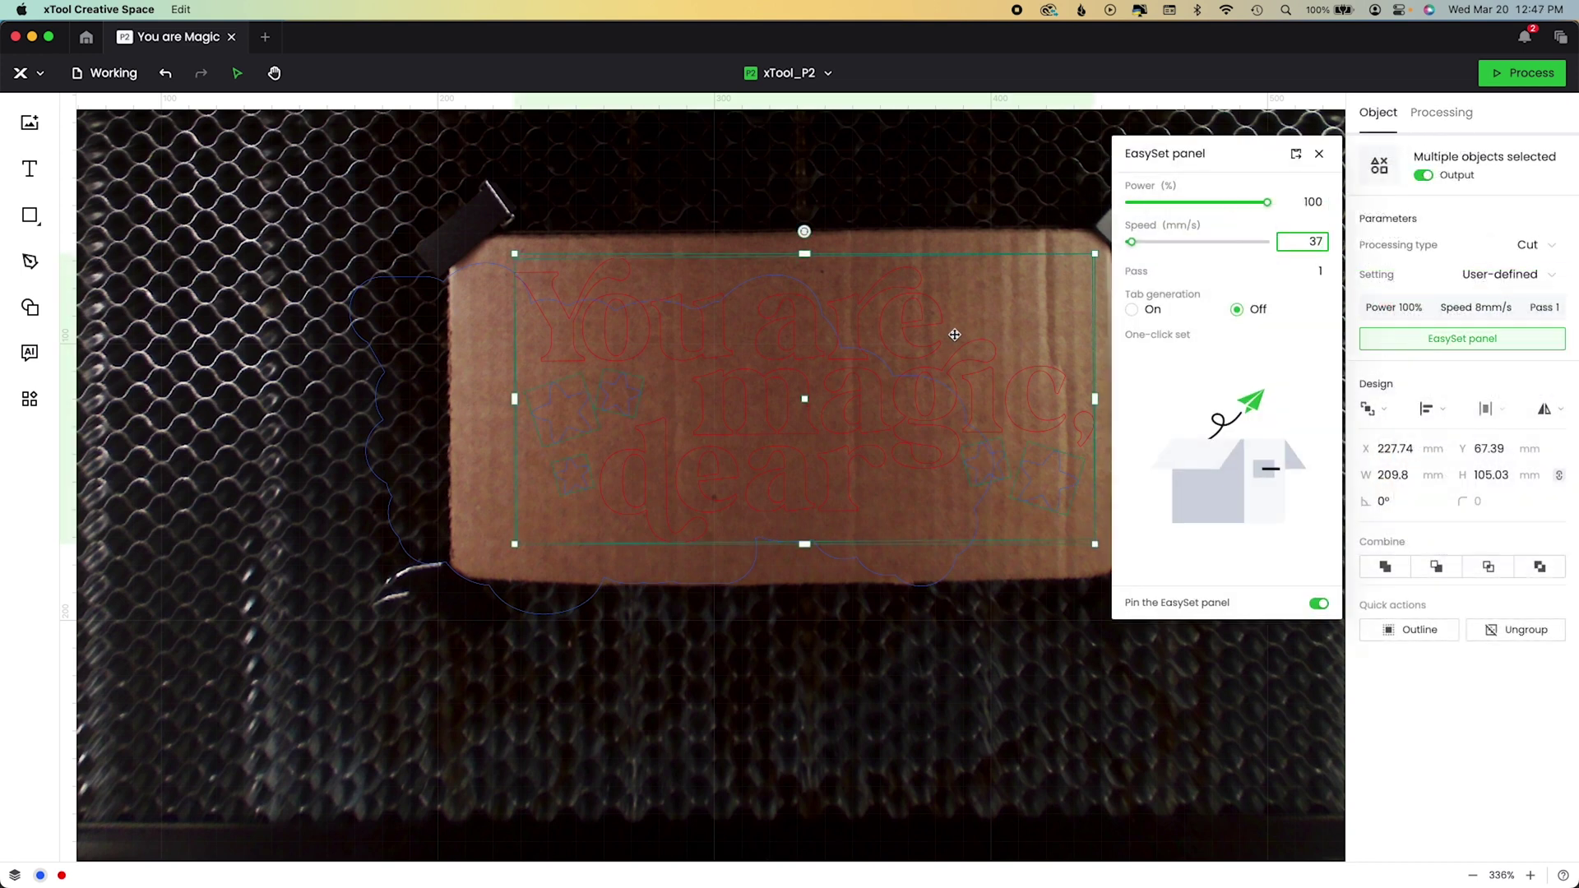
pyautogui.click(1043, 645)
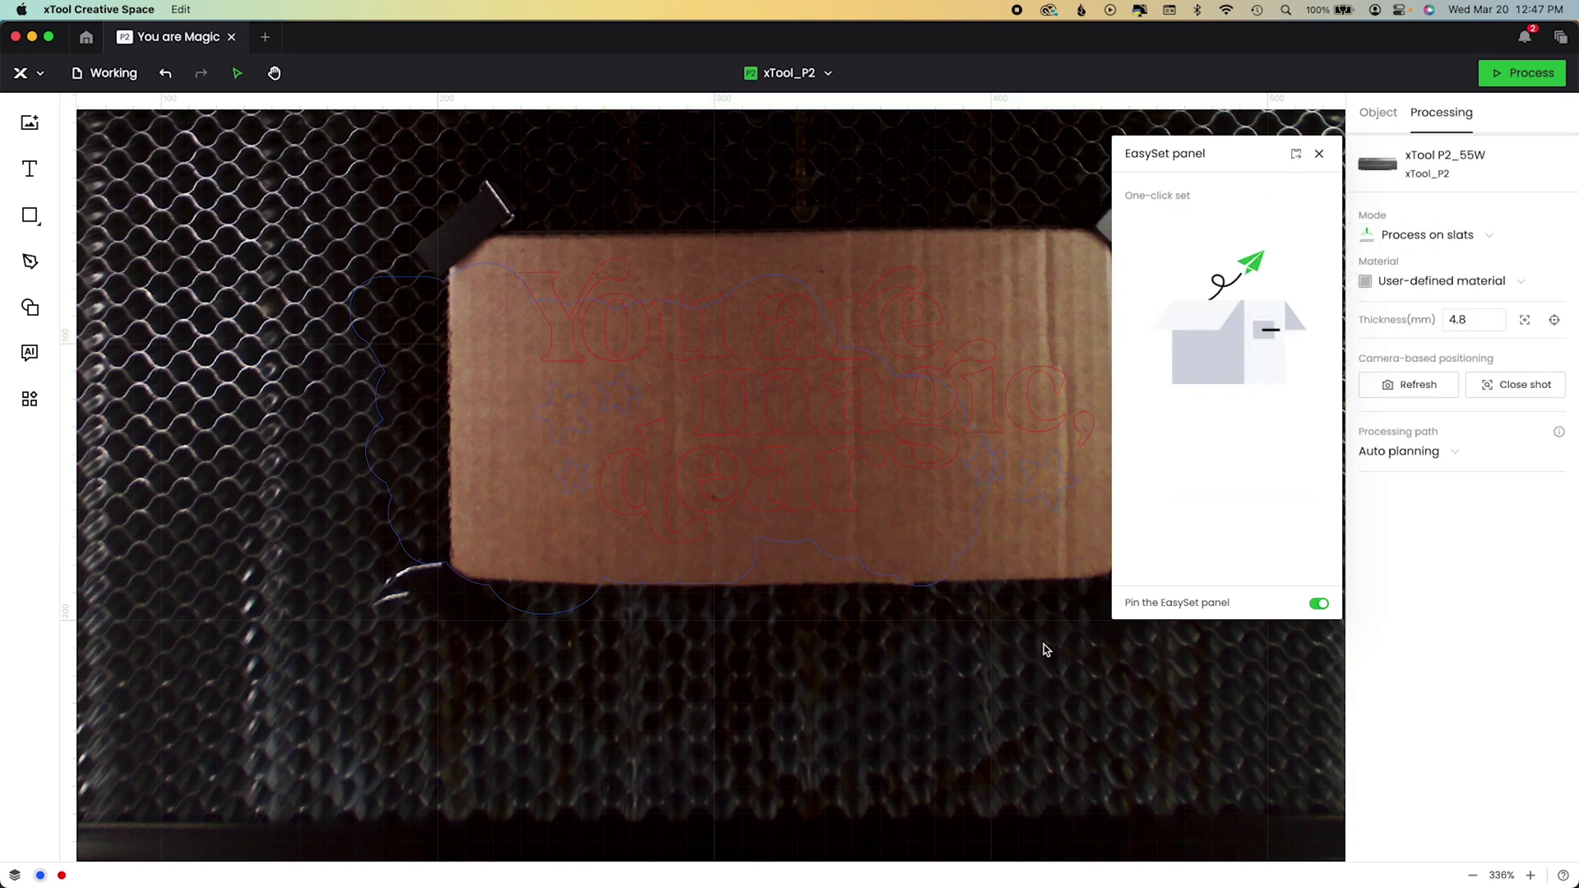
pyautogui.click(896, 377)
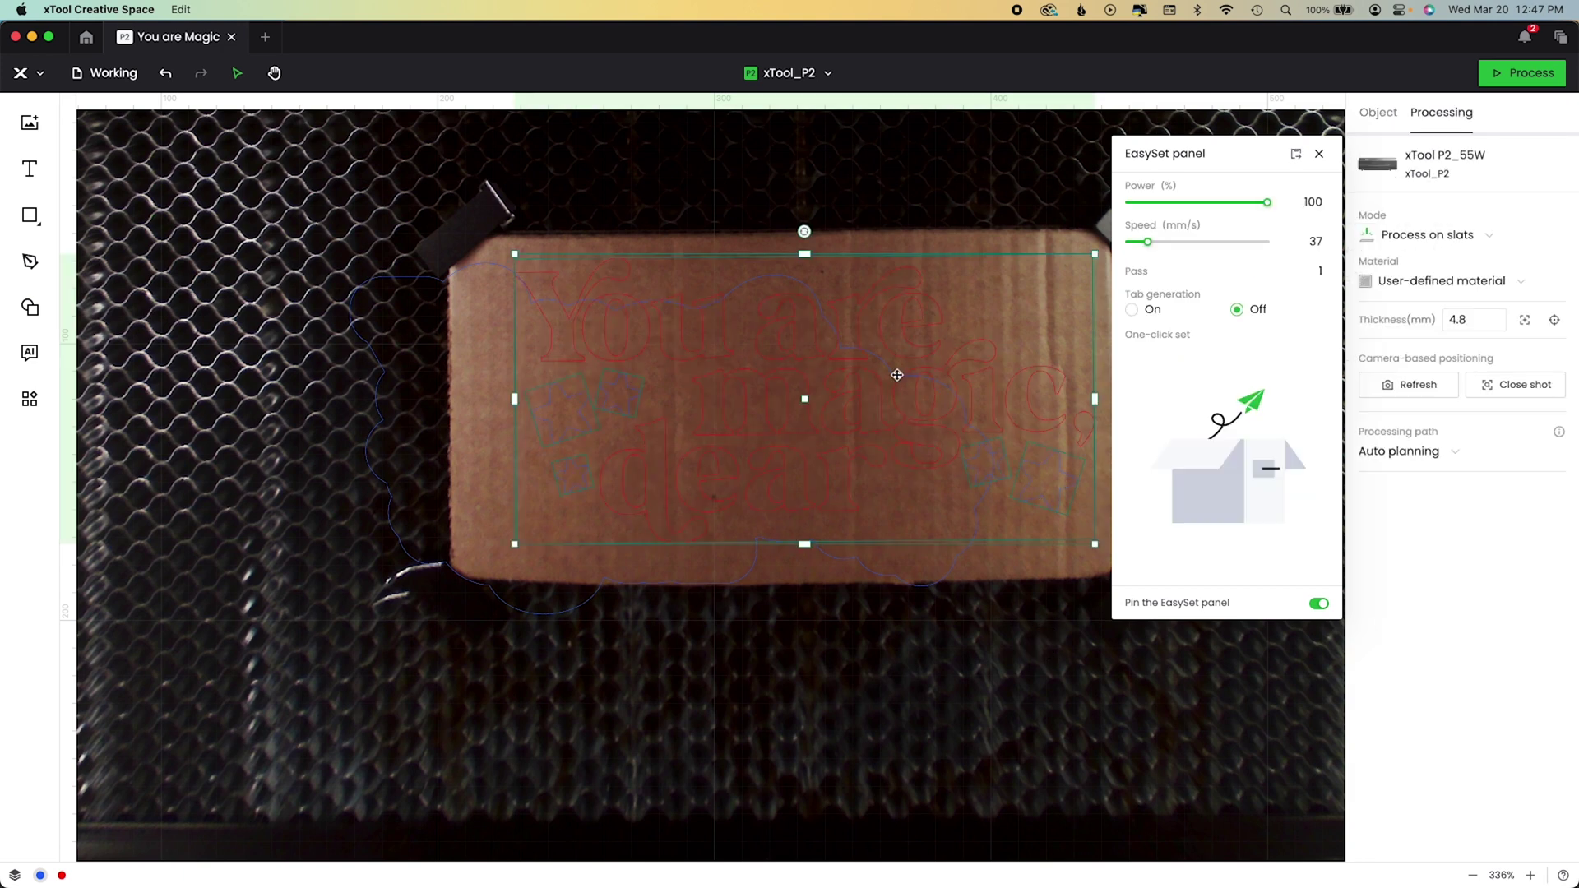
pyautogui.click(988, 660)
pyautogui.click(1485, 82)
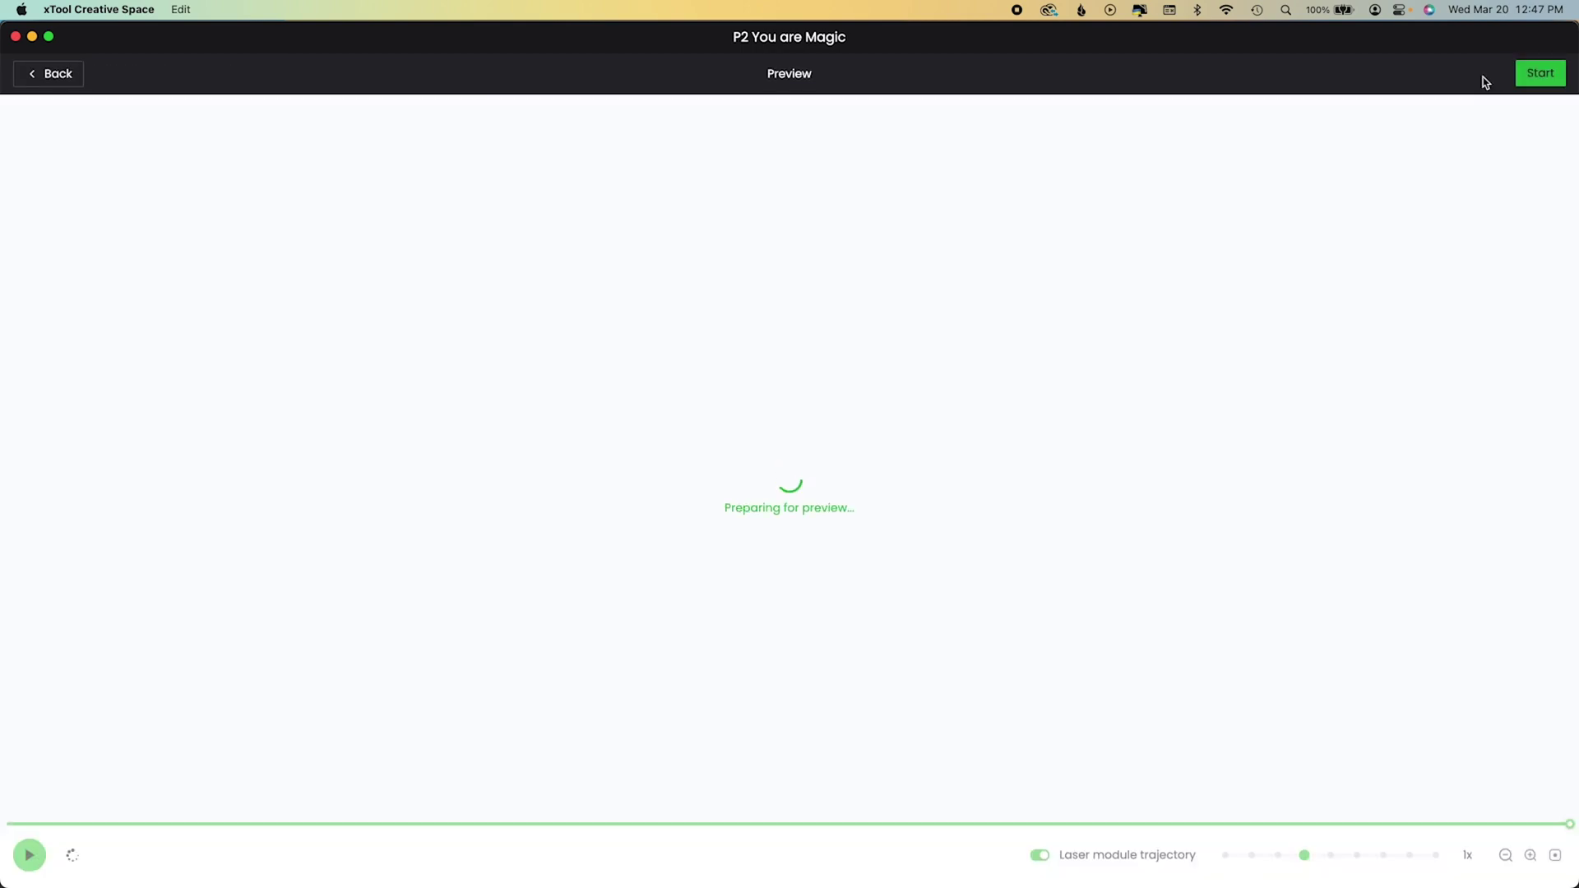
# Start the cardboard template cut and dismiss the Complete screen after 00:02:12.
pyautogui.click(1557, 76)
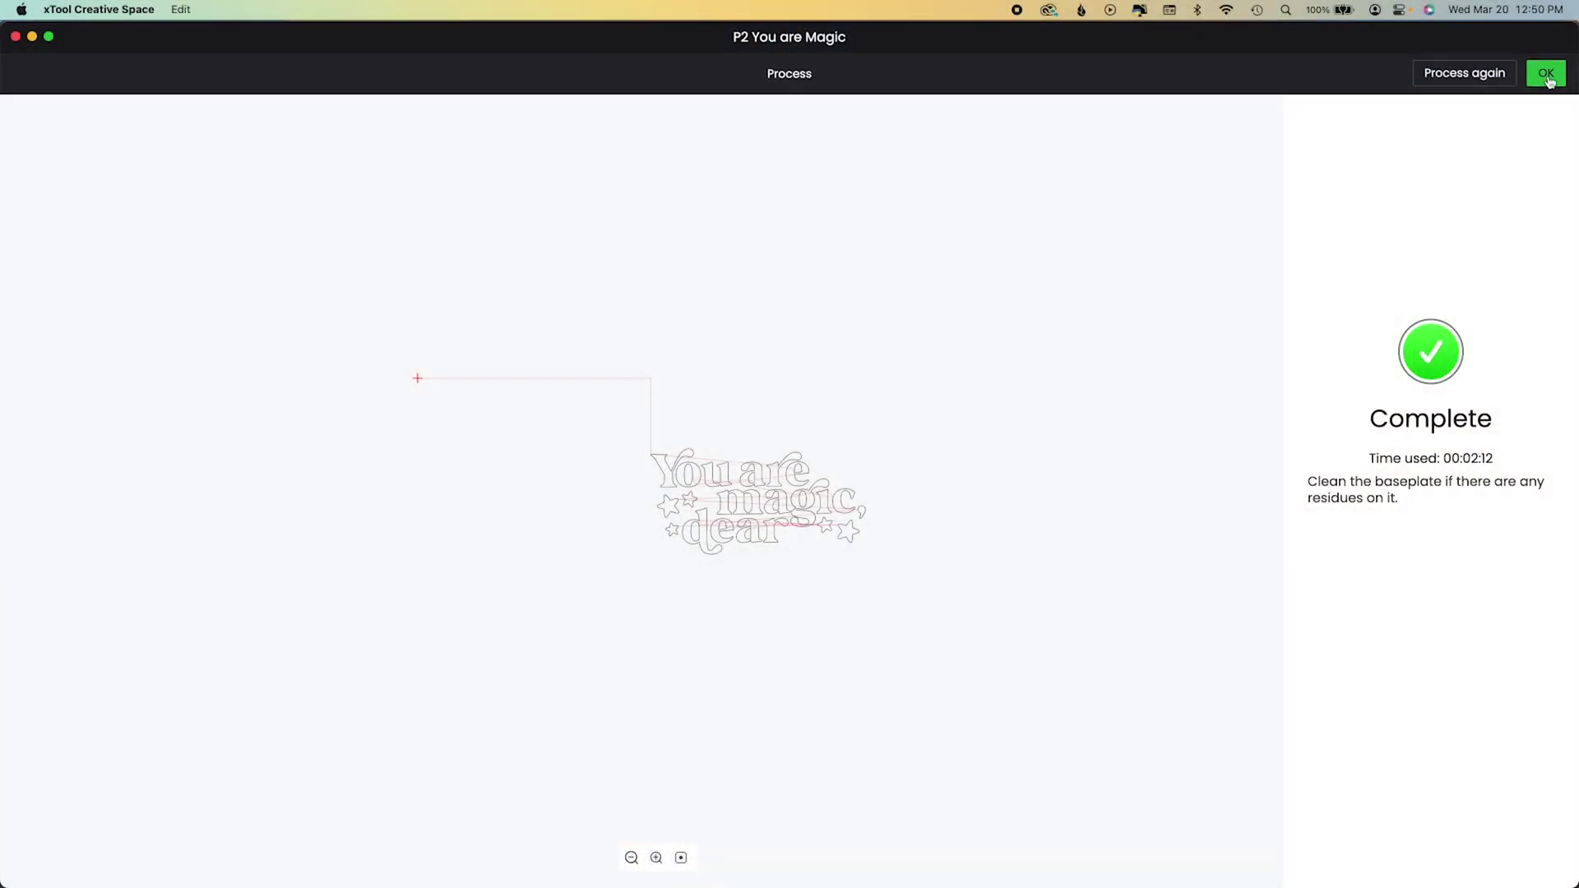
pyautogui.click(1546, 74)
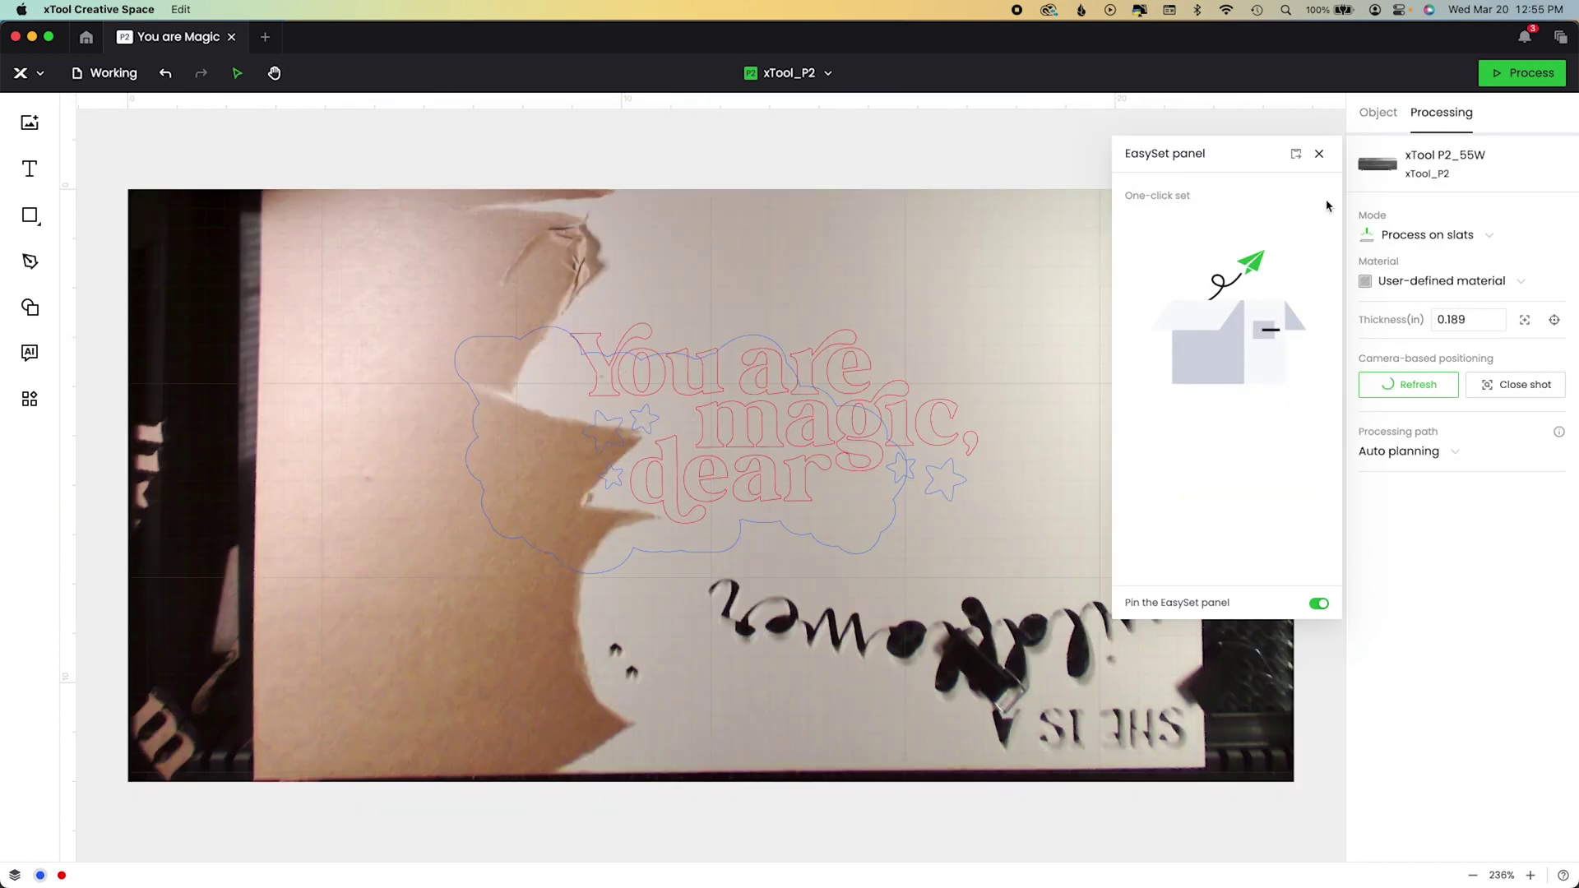
# Move the text group down-left and the cloud outline up-right, then re-measure the material thickness.
pyautogui.click(1319, 156)
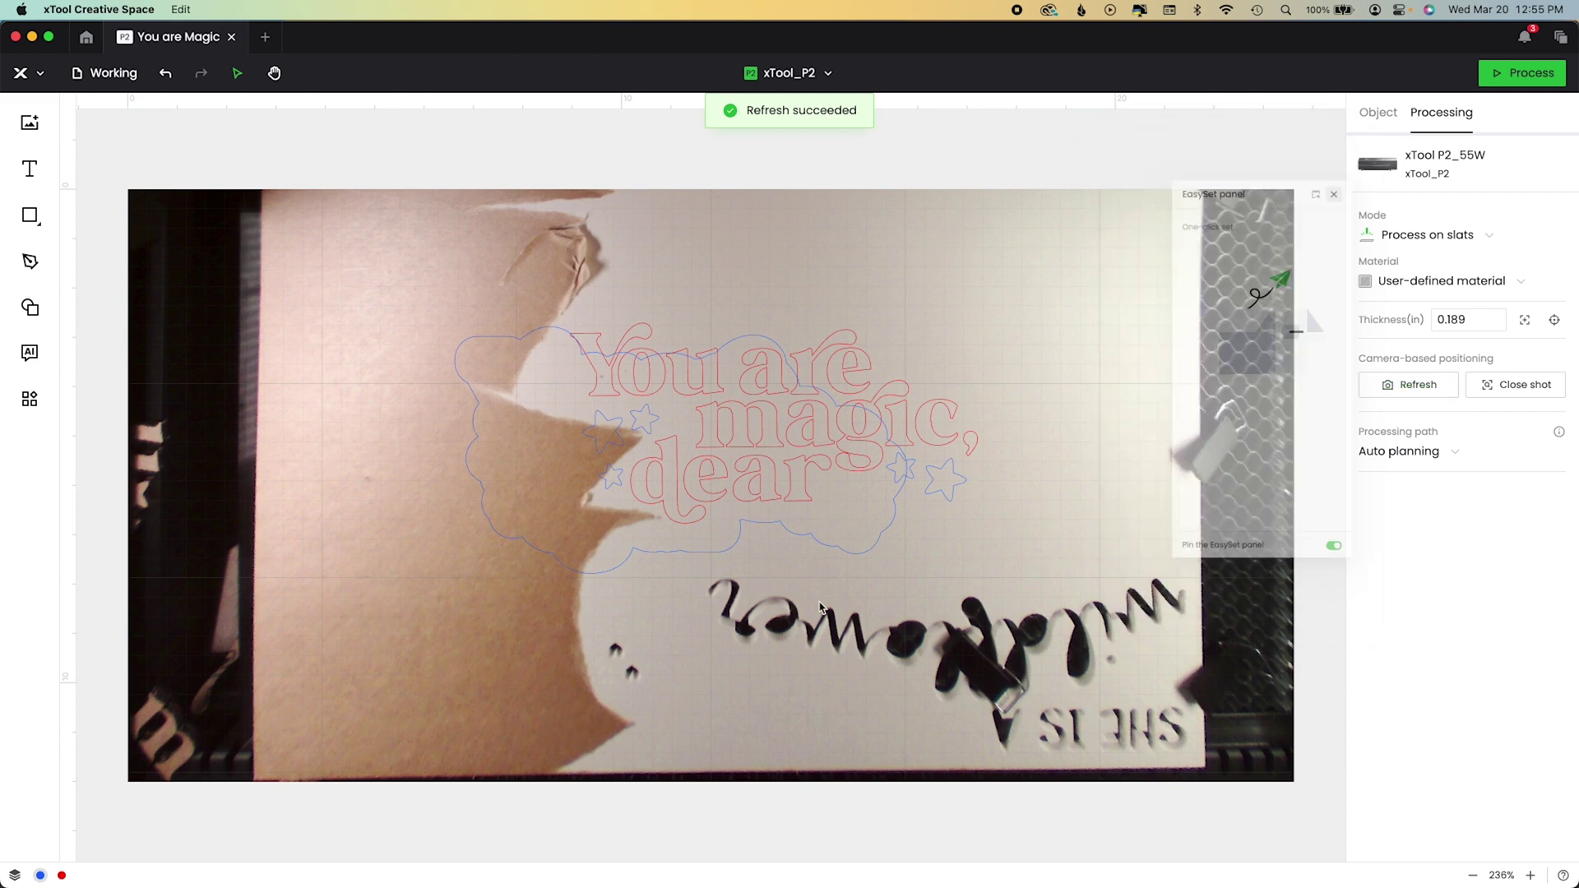
pyautogui.click(952, 448)
pyautogui.moveTo(953, 449); pyautogui.dragTo(782, 644)
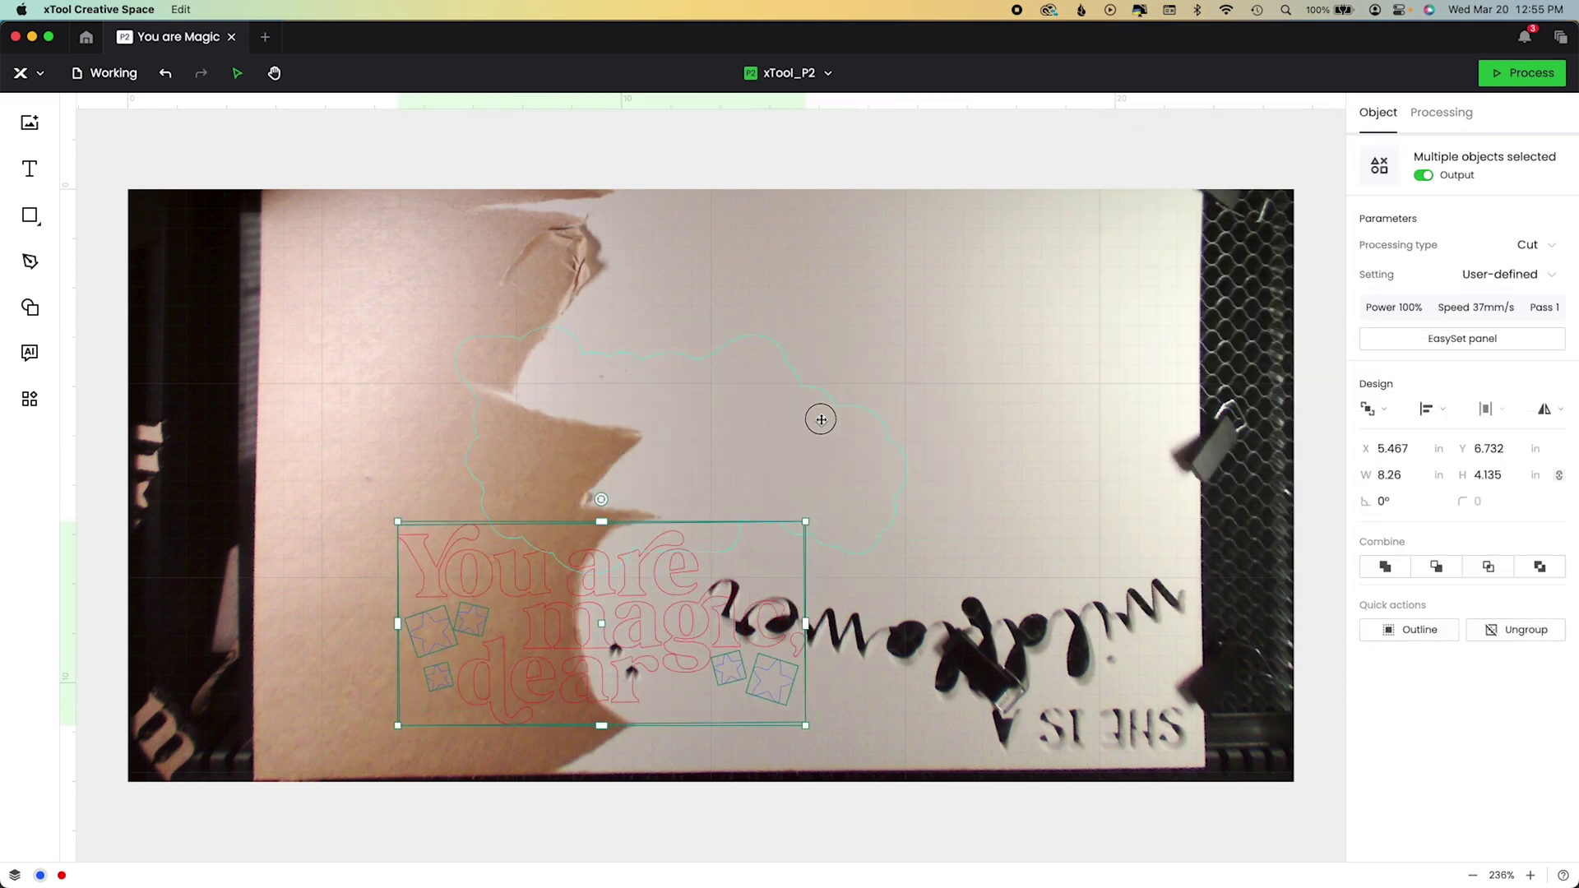
pyautogui.moveTo(822, 419); pyautogui.dragTo(1100, 286)
pyautogui.click(1097, 283)
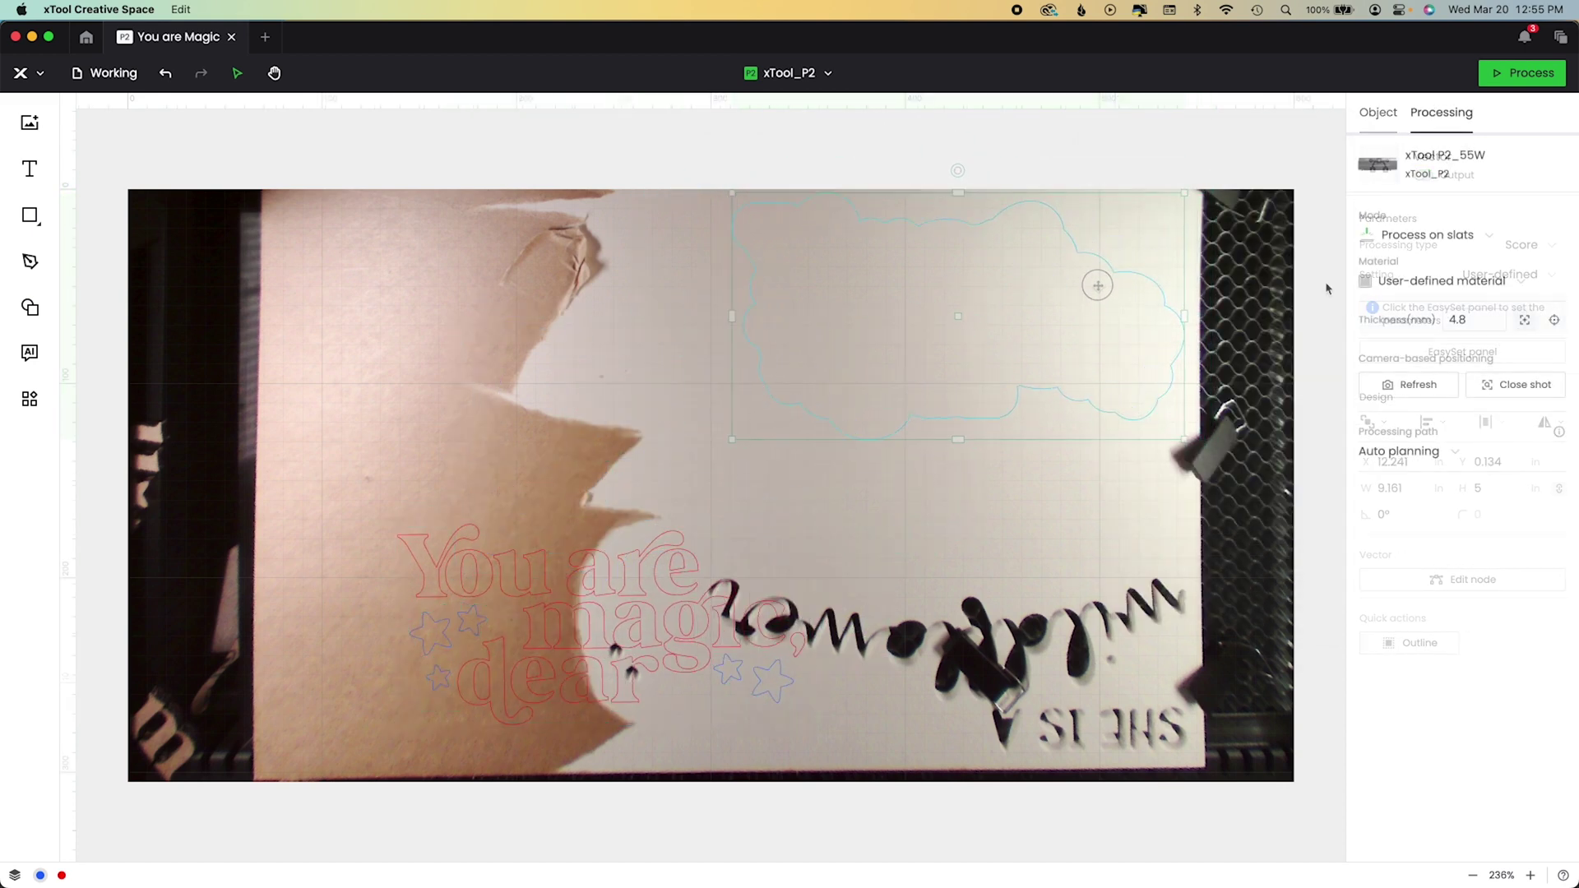
pyautogui.click(1107, 264)
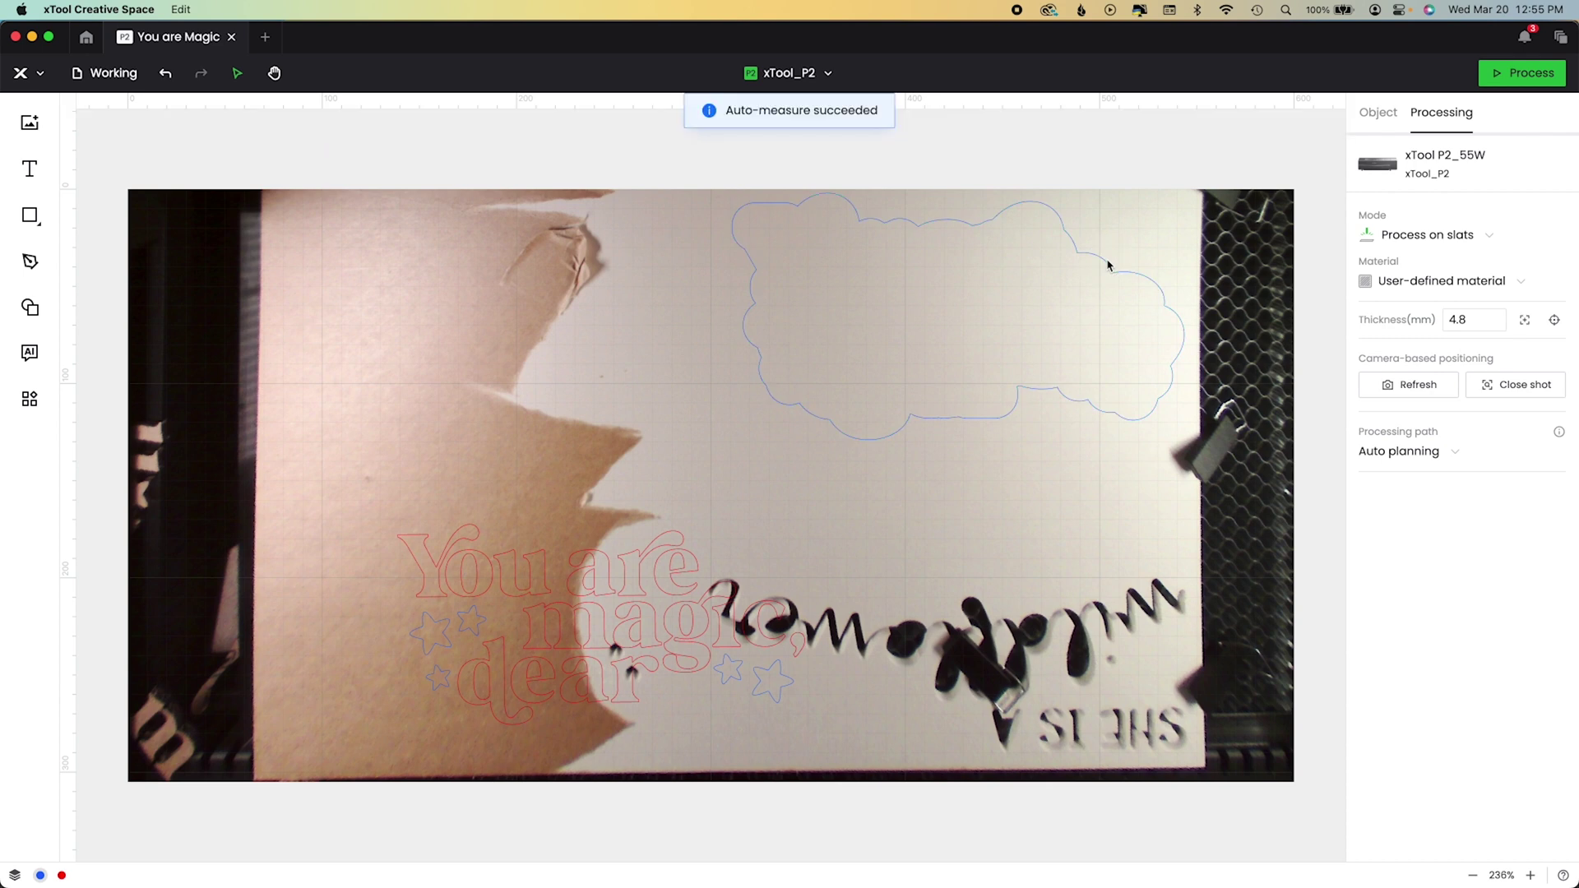
# Set the cloud outline's processing type to Cut at 85% power.
pyautogui.click(1104, 305)
pyautogui.click(1503, 244)
pyautogui.click(1454, 339)
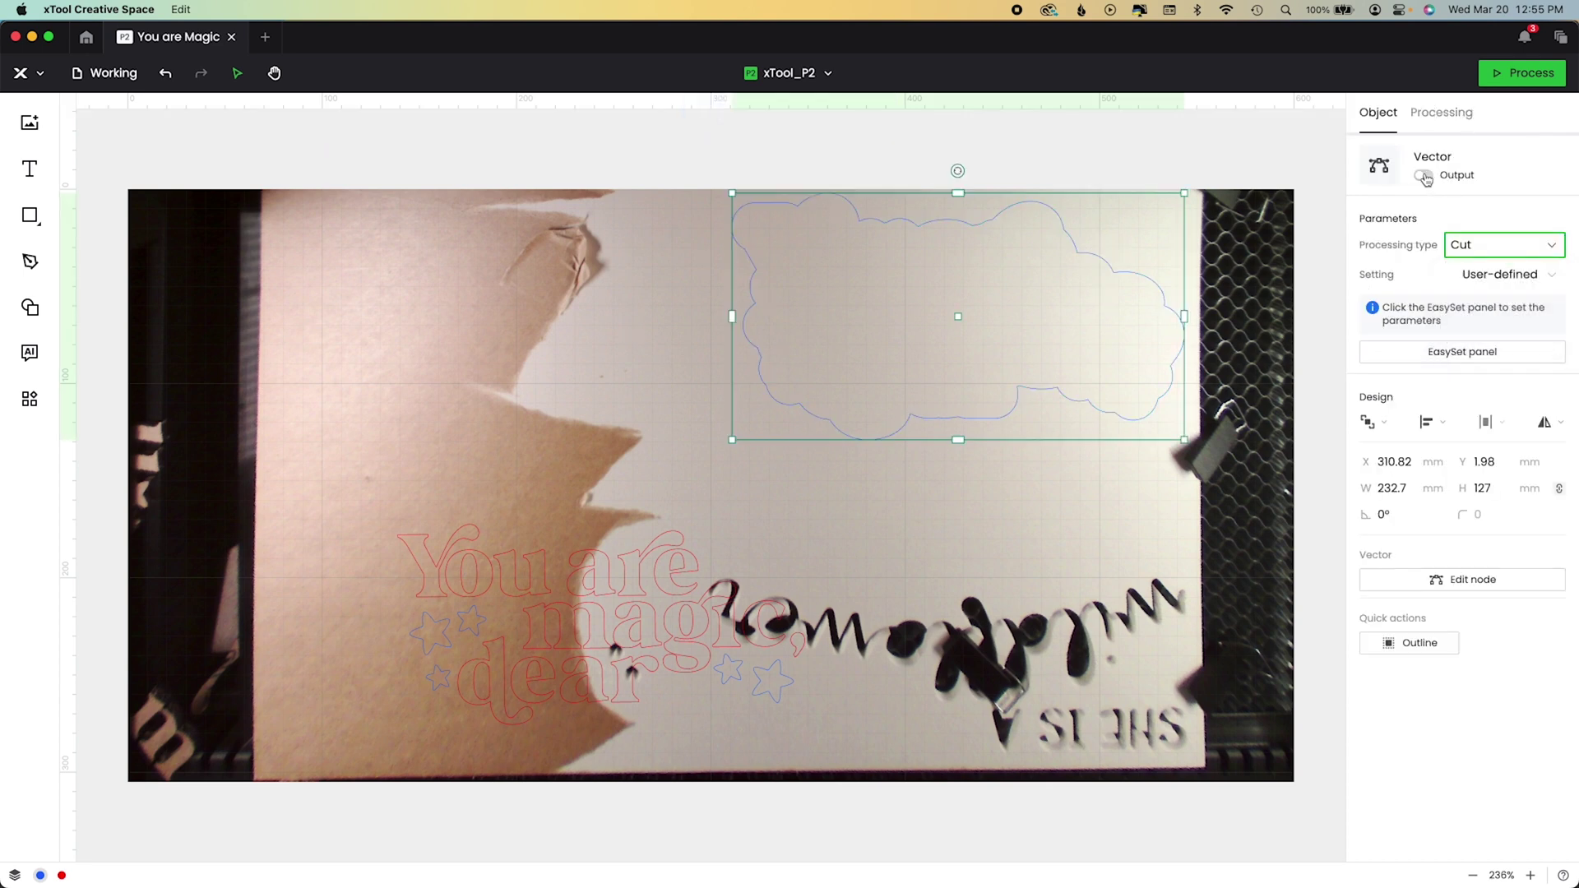
pyautogui.click(1403, 353)
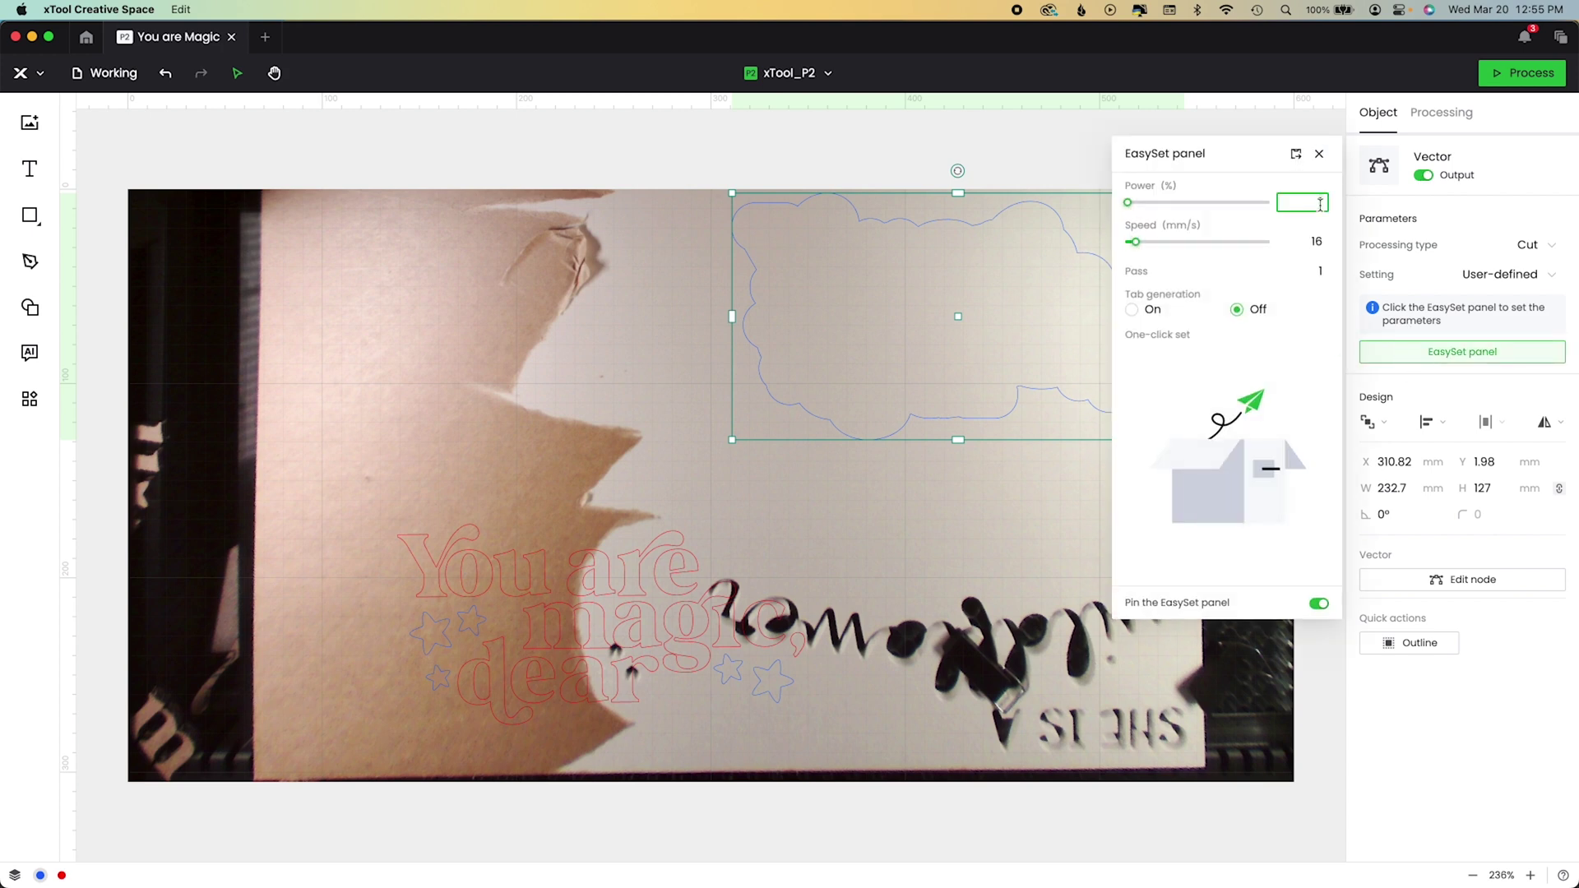
pyautogui.write('85')
pyautogui.press('Tab')
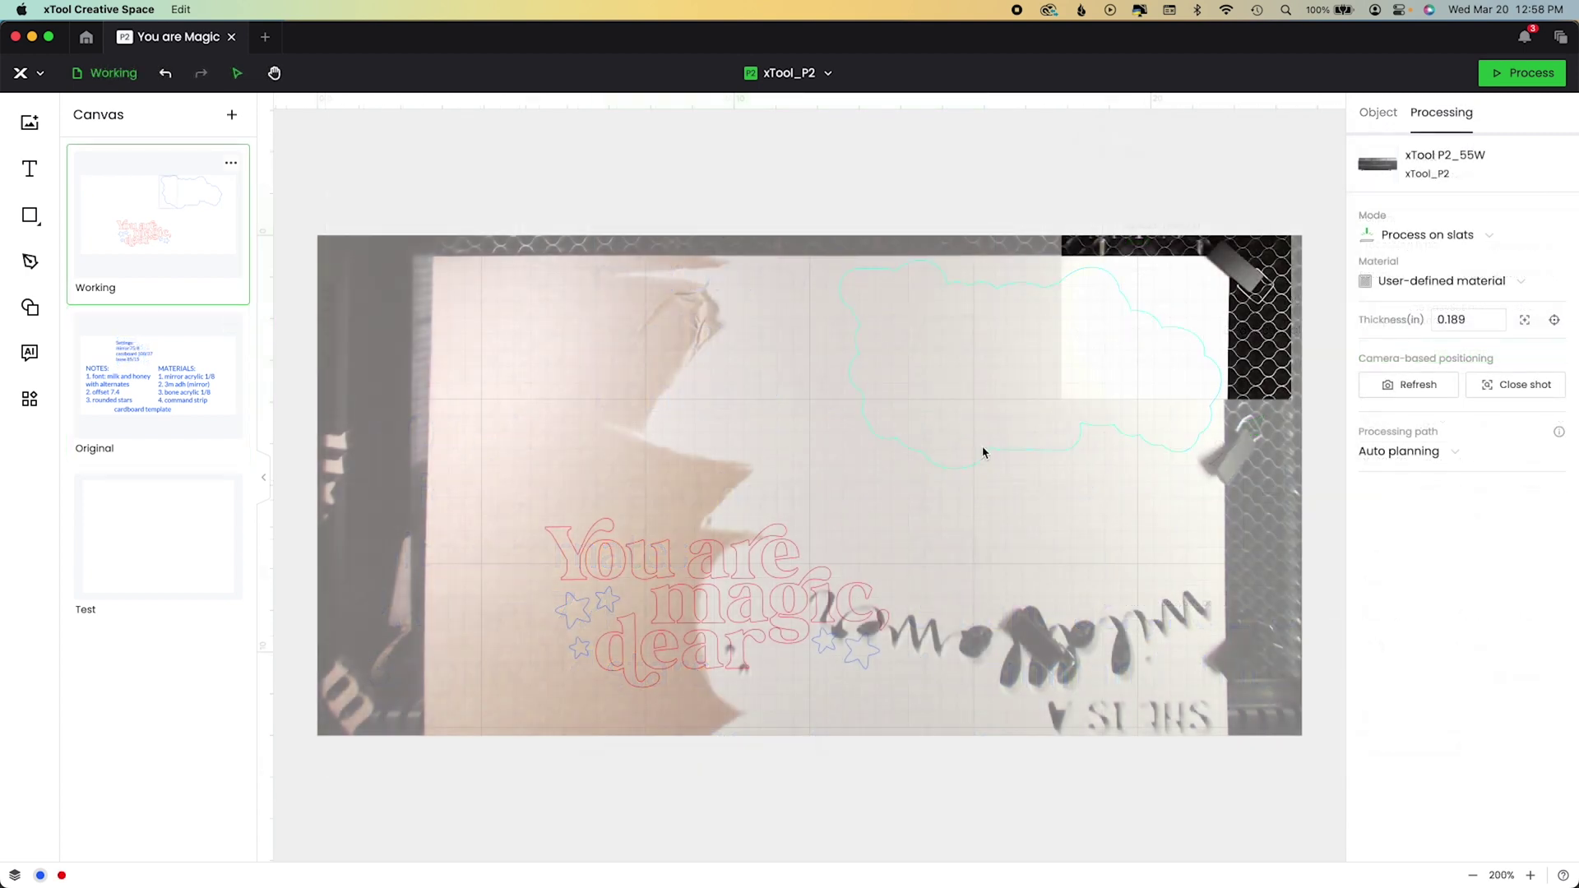
# Select the cloud outline and the text-and-stars group, preview the job, and start the laser cut.
pyautogui.click(983, 451)
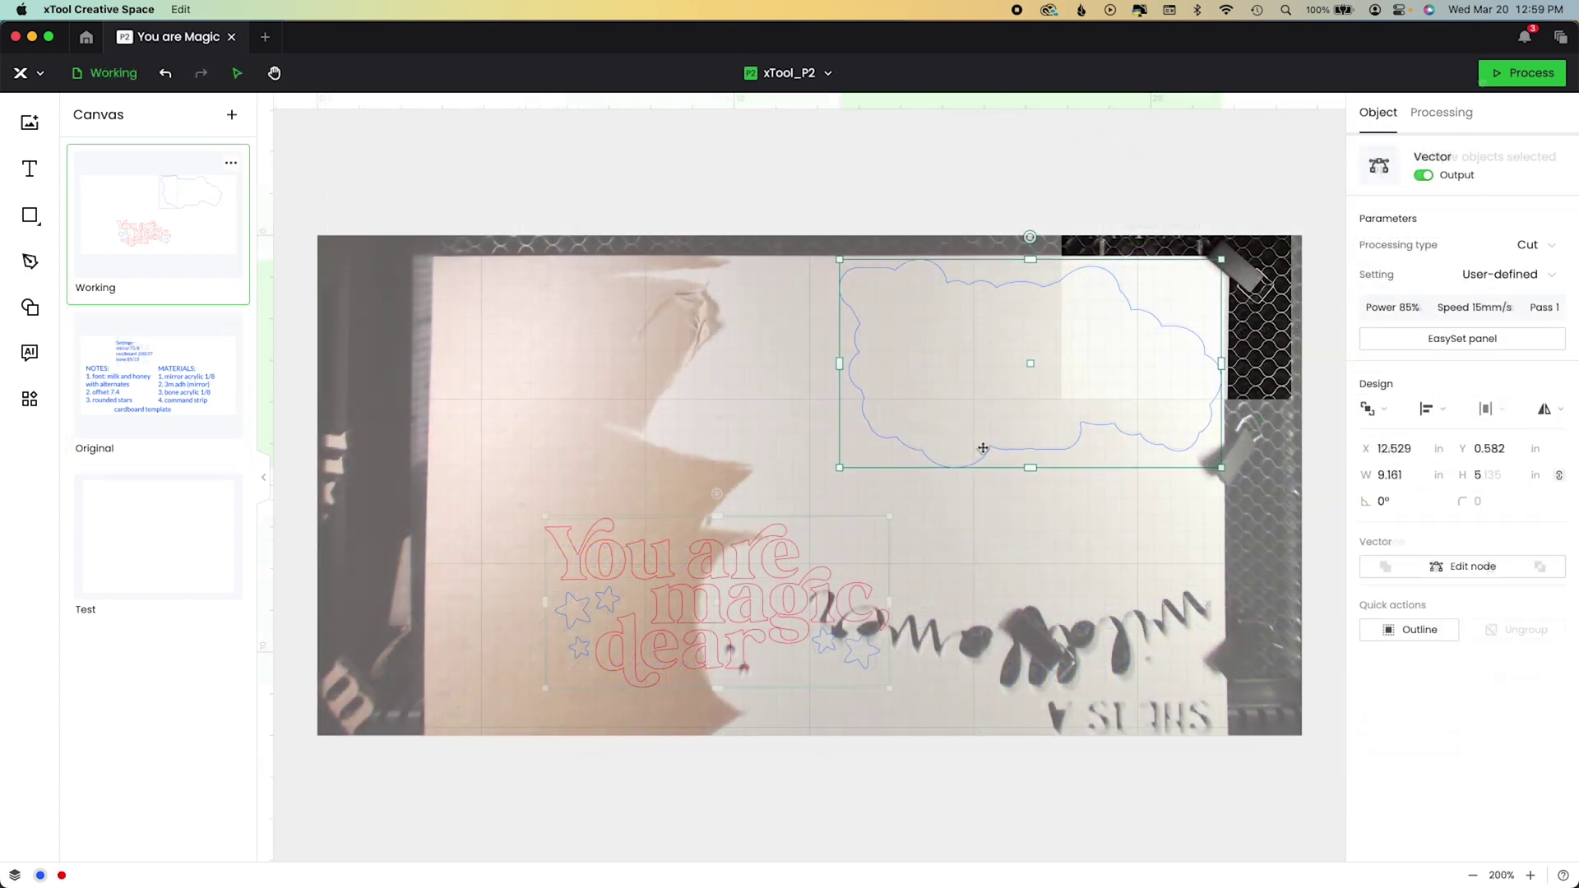
pyautogui.click(732, 655)
pyautogui.click(1519, 76)
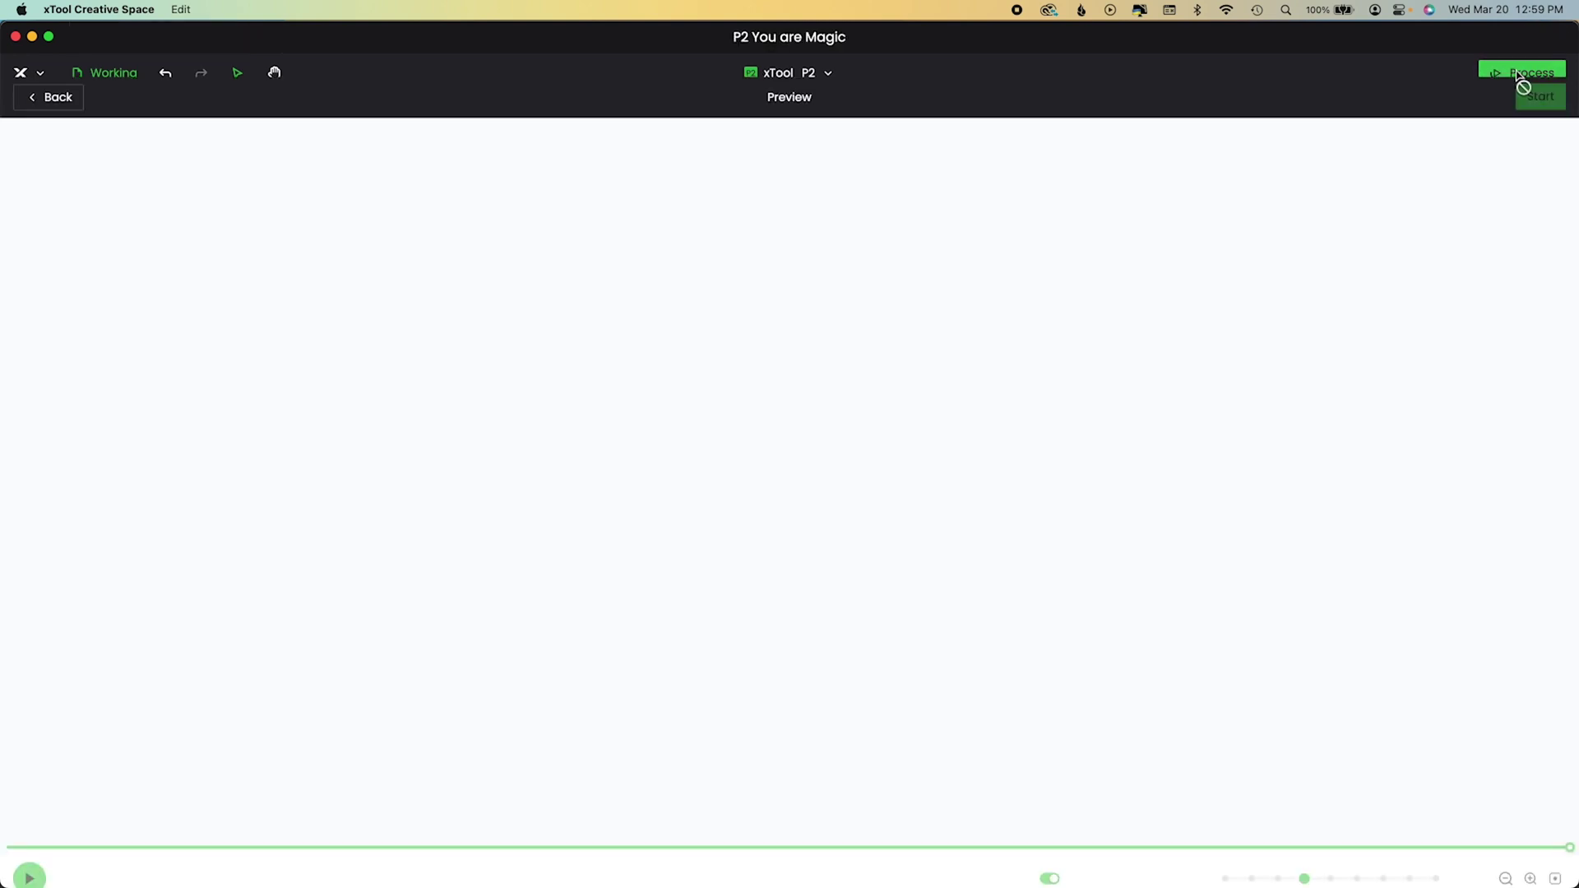
pyautogui.click(1531, 71)
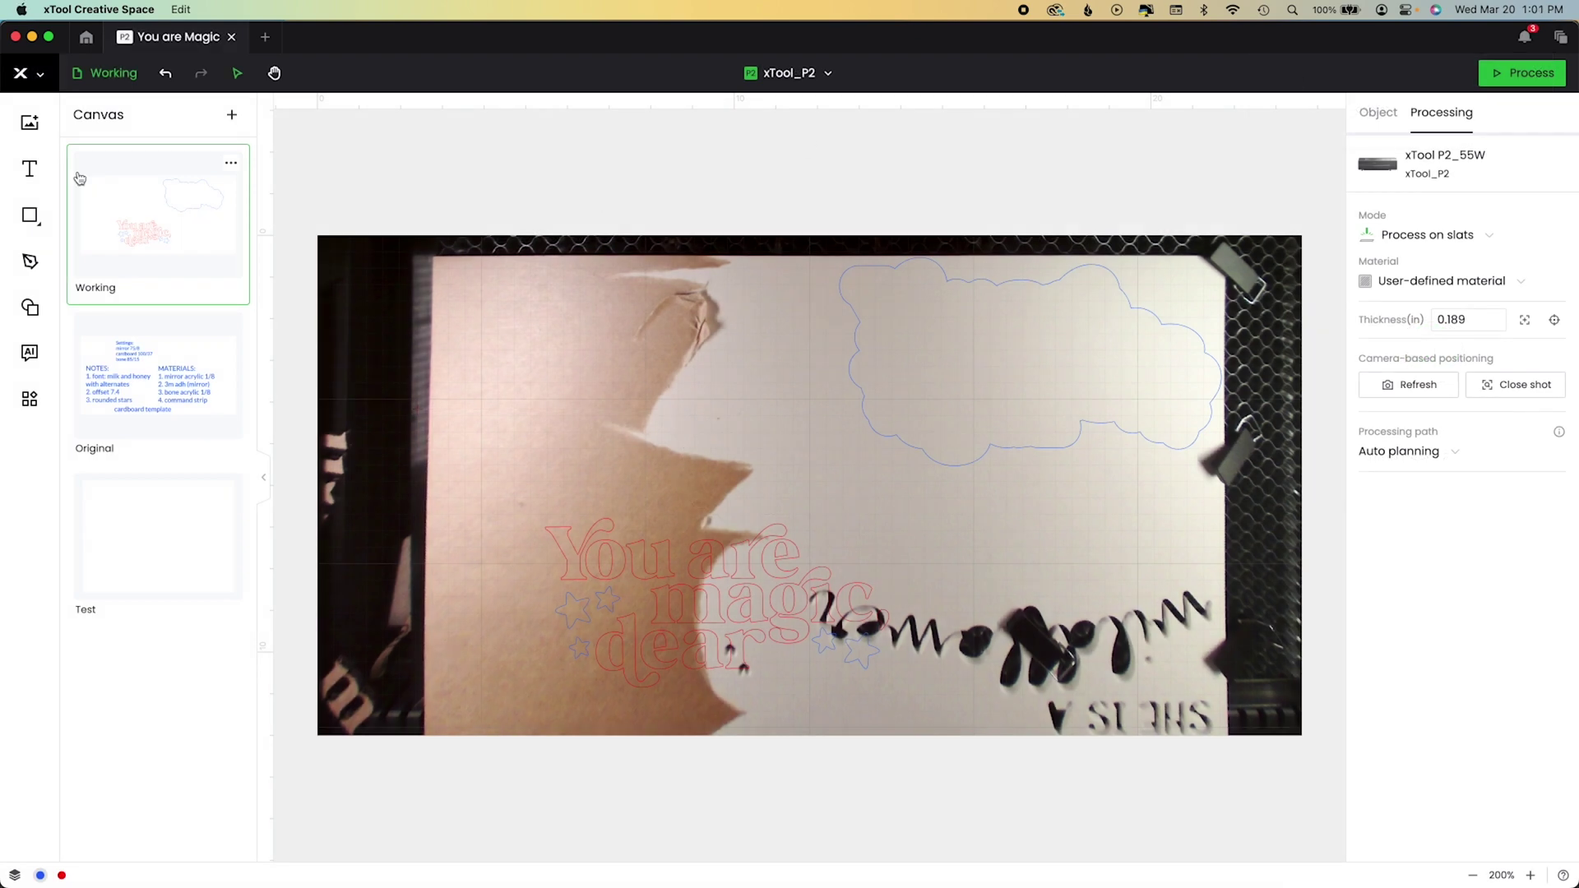
# Open the X logo menu's File submenu to reach Save.
pyautogui.click(24, 72)
pyautogui.moveTo(66, 113)
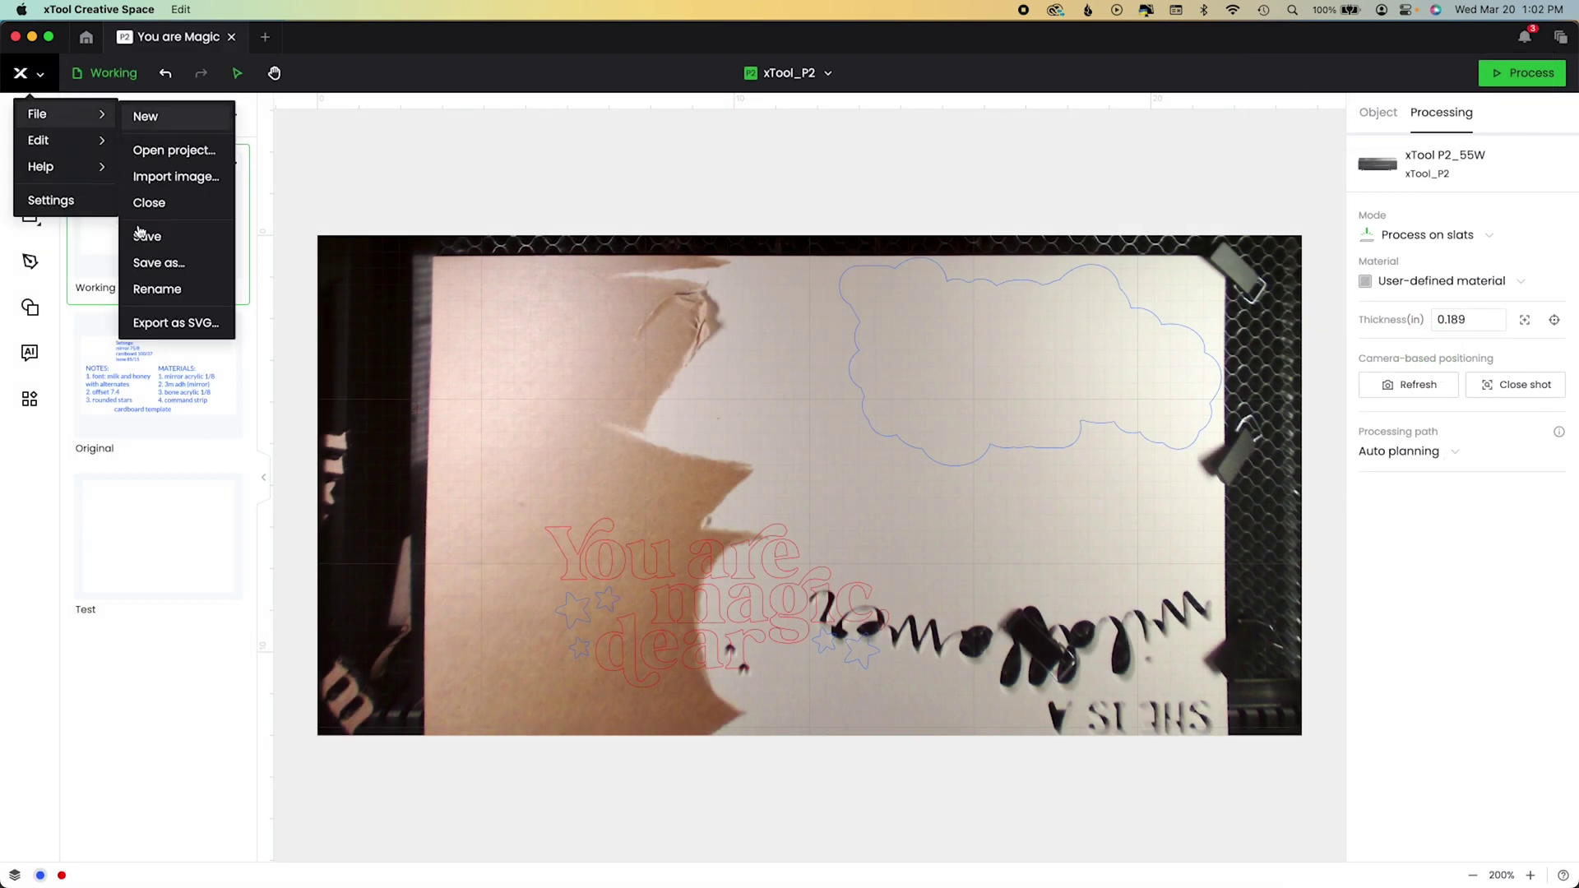